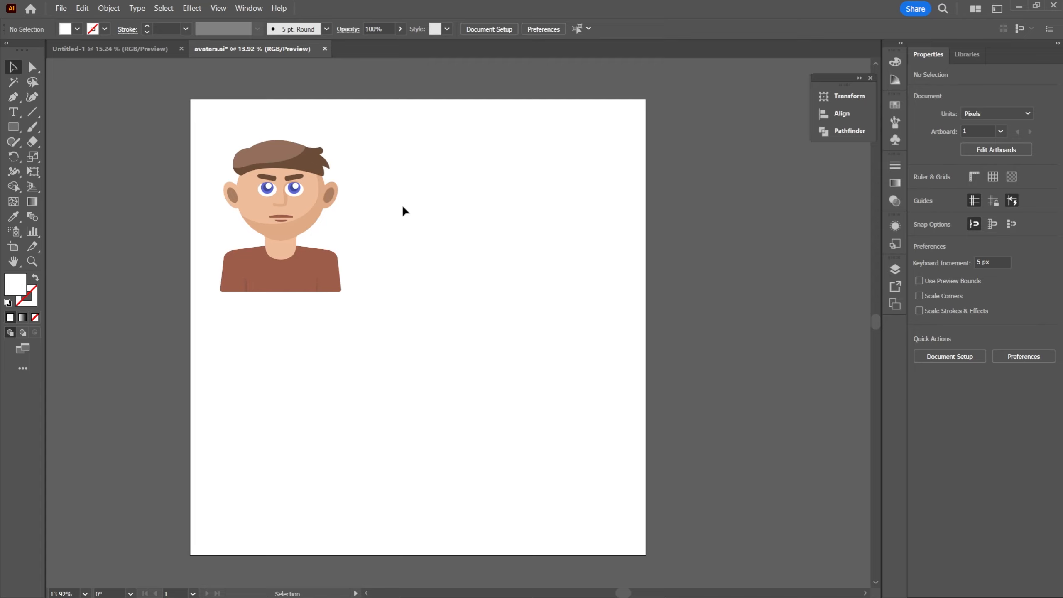
Examine the parts inside the Avatar 1 layer by toggling the visibility of the hair, mouth and both eyebrows
click(900, 268)
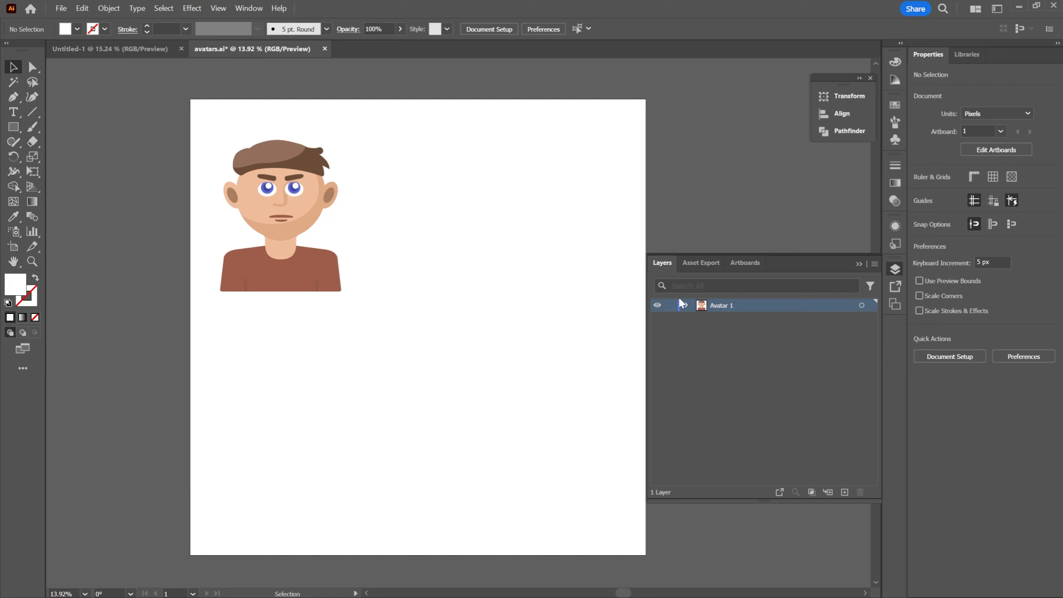
click(687, 305)
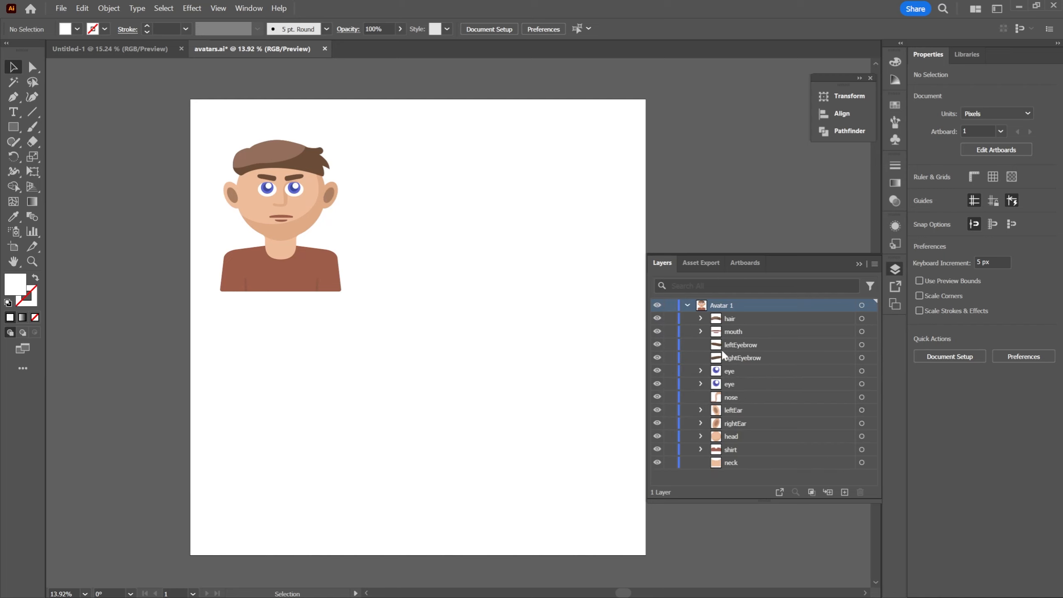
click(657, 318)
click(657, 319)
click(657, 318)
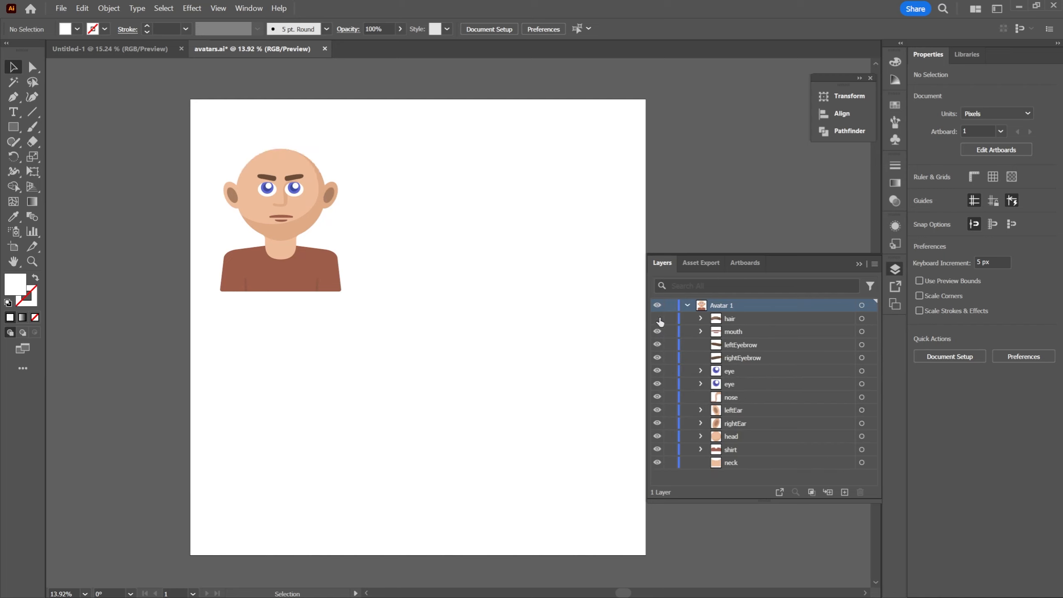
click(658, 318)
click(657, 332)
click(658, 332)
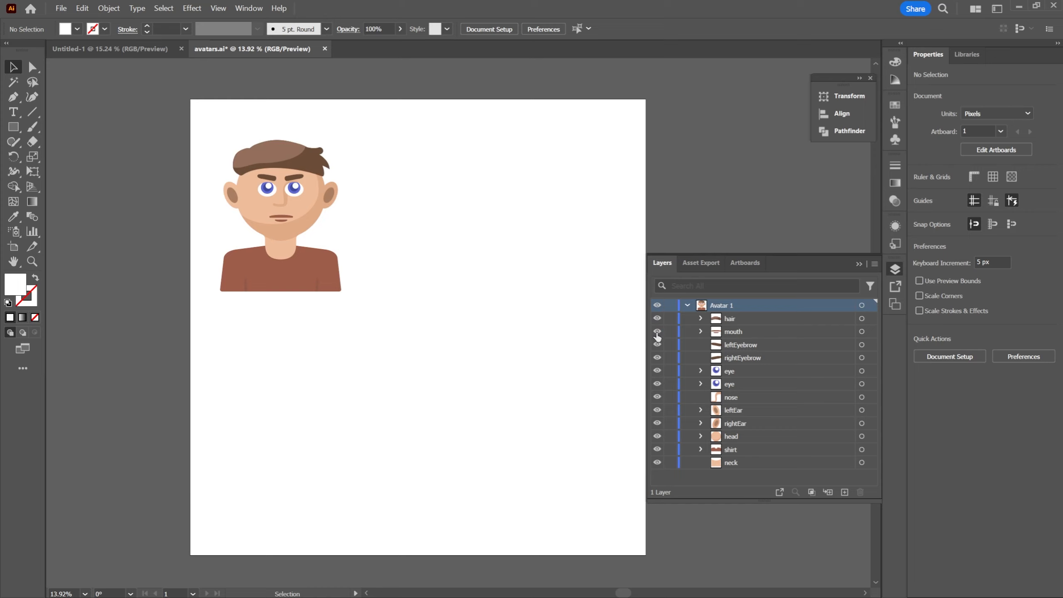
click(657, 344)
click(657, 358)
click(658, 345)
click(657, 358)
click(687, 305)
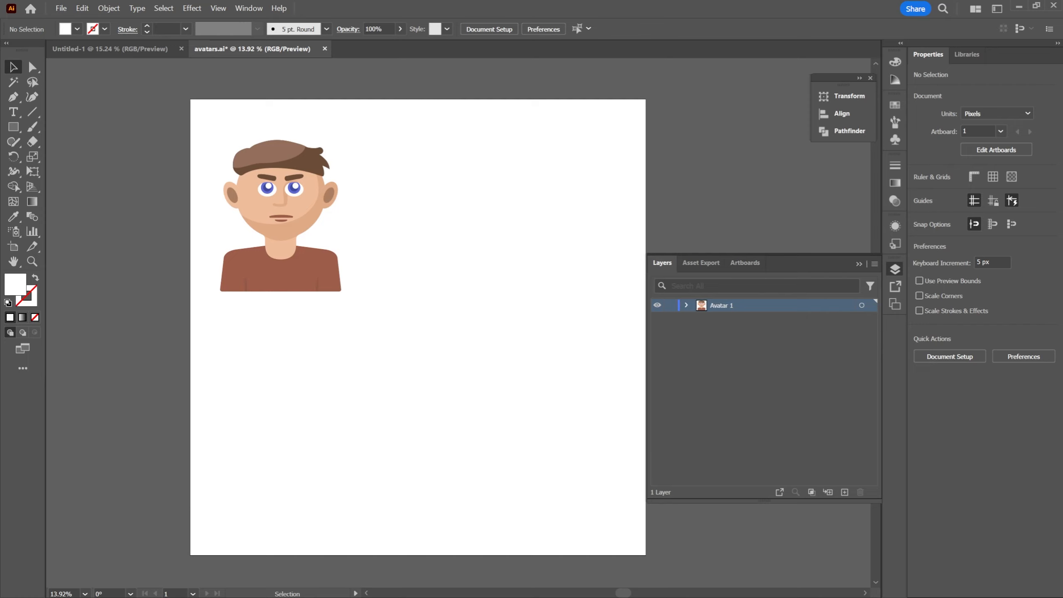
click(237, 11)
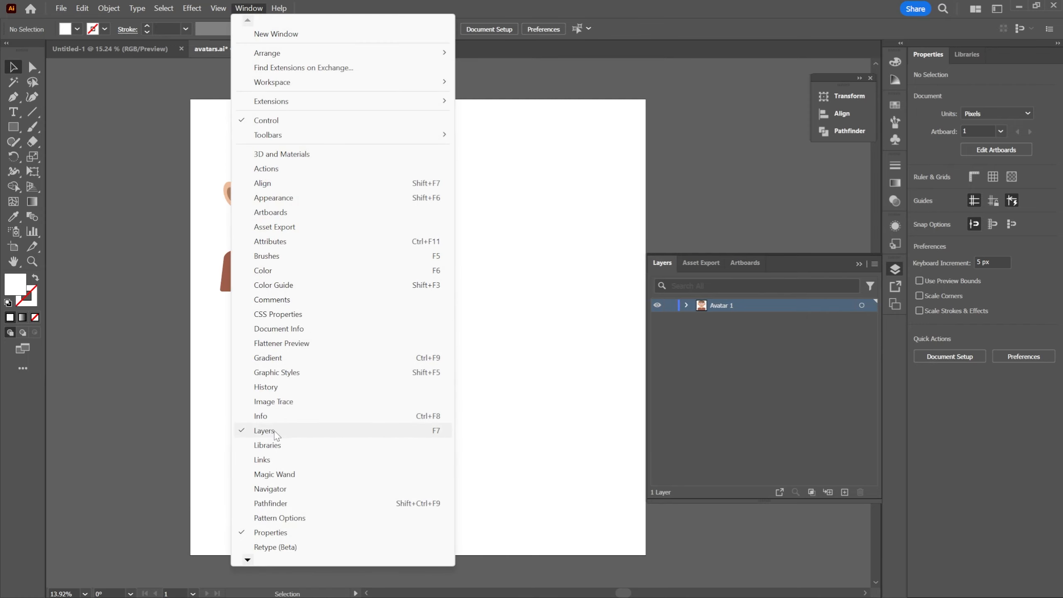
click(735, 184)
Create a new layer above the Avatar 1 layer
click(734, 340)
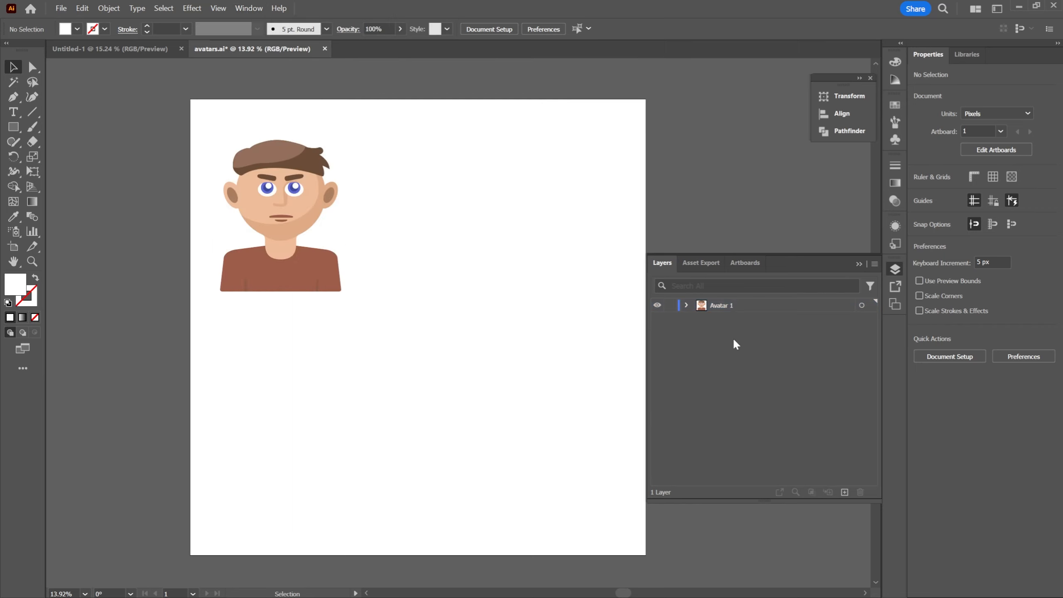
click(845, 492)
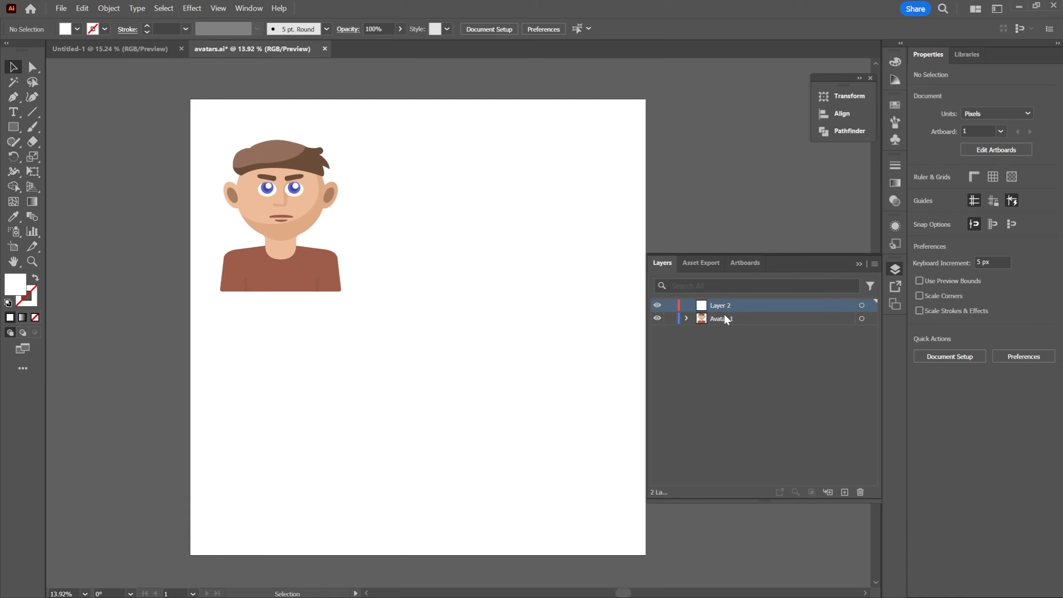
click(862, 320)
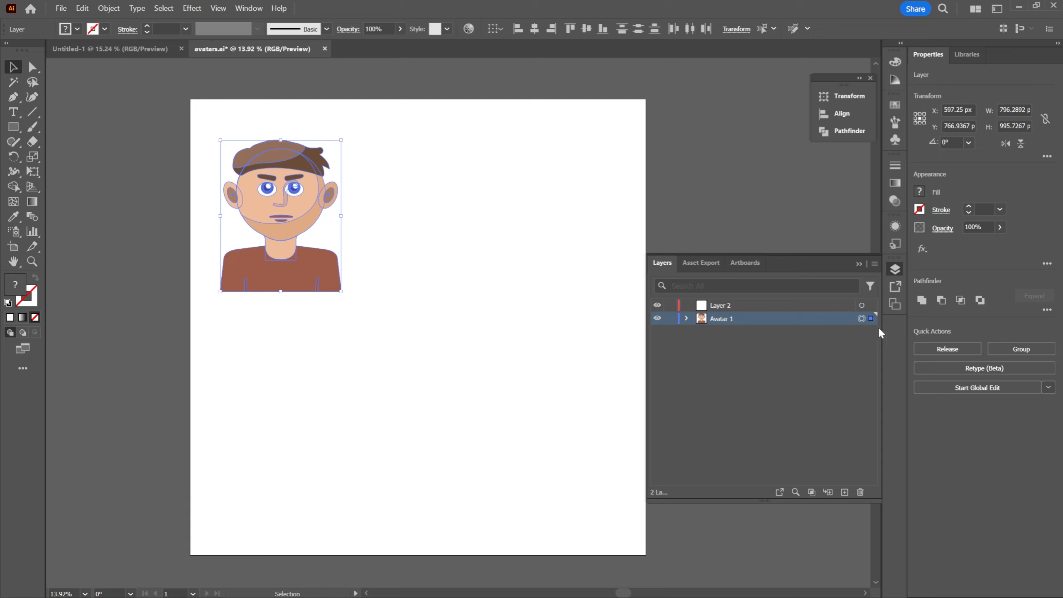
key(a)
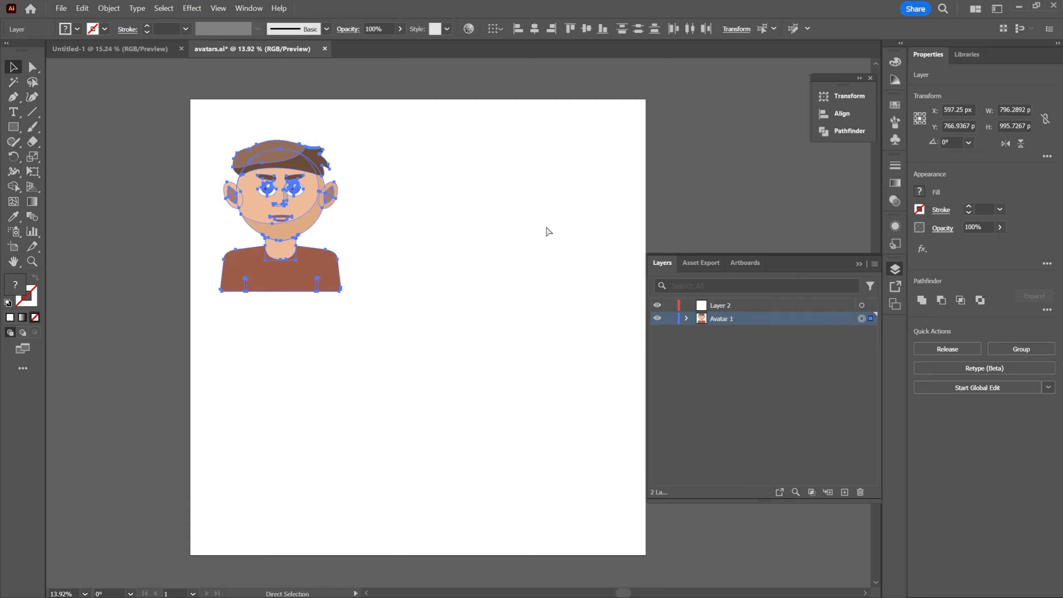
key(v)
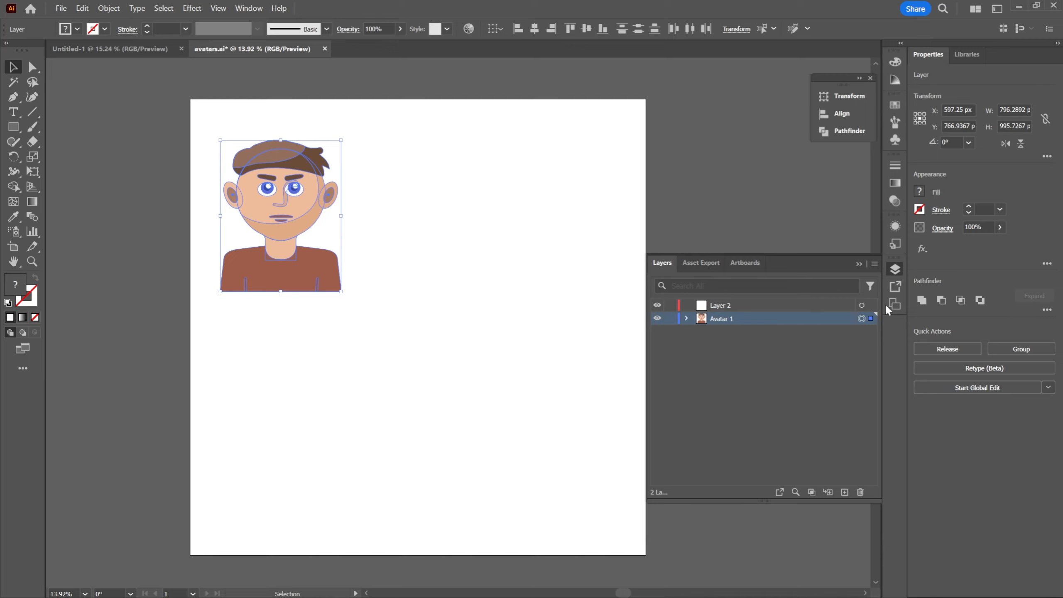
click(811, 306)
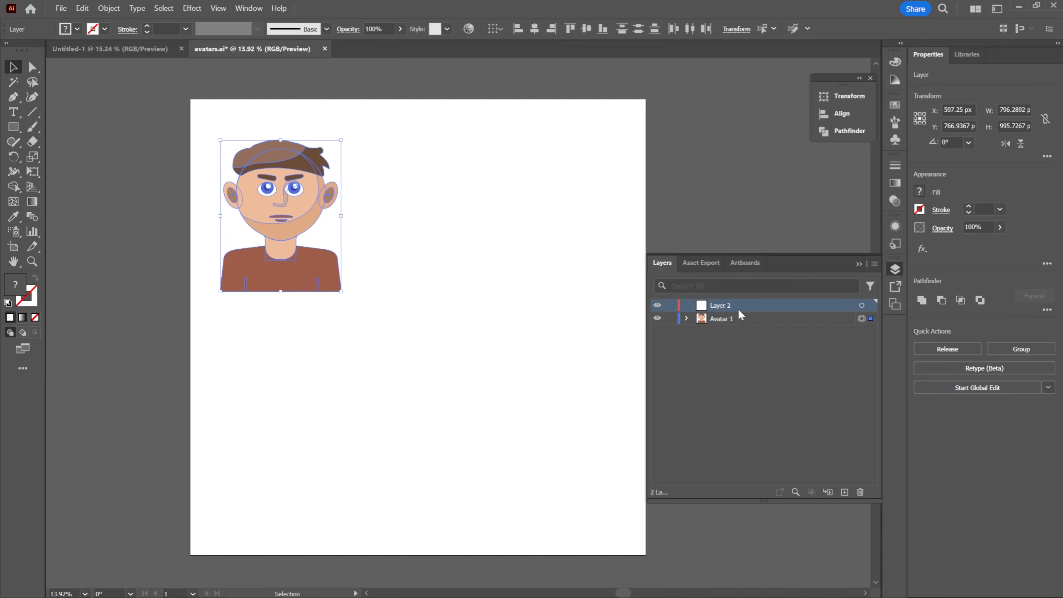
click(578, 186)
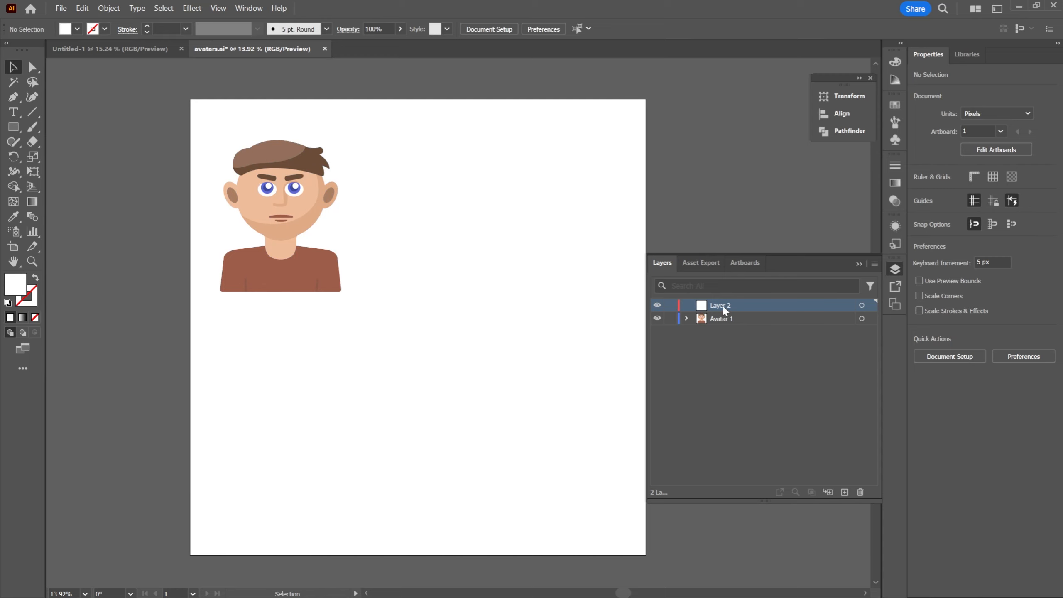
Copy all the artwork of the Avatar 1 layer and paste it into Layer 2
click(873, 323)
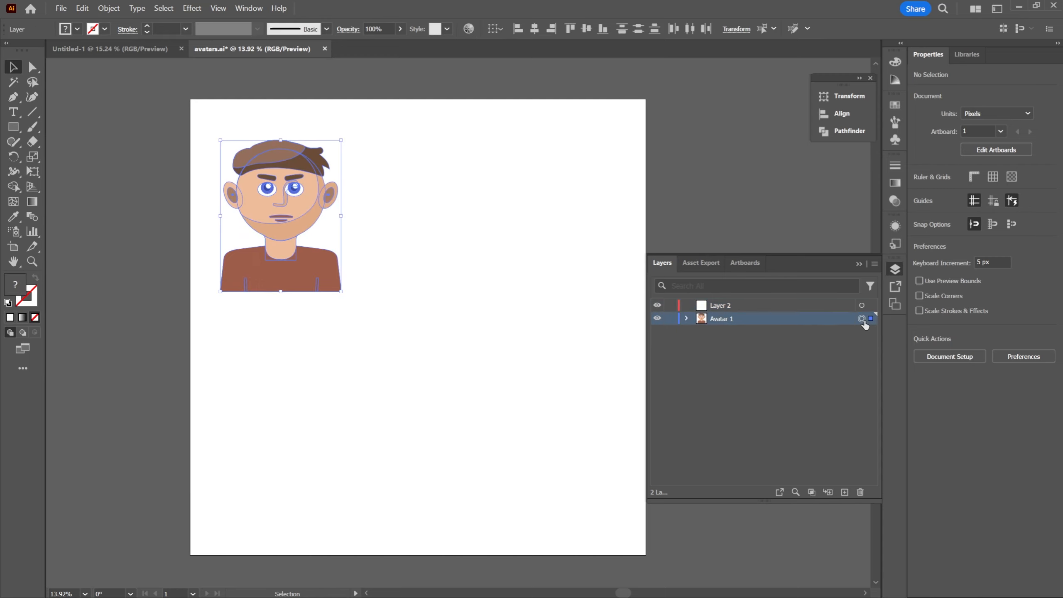
click(584, 165)
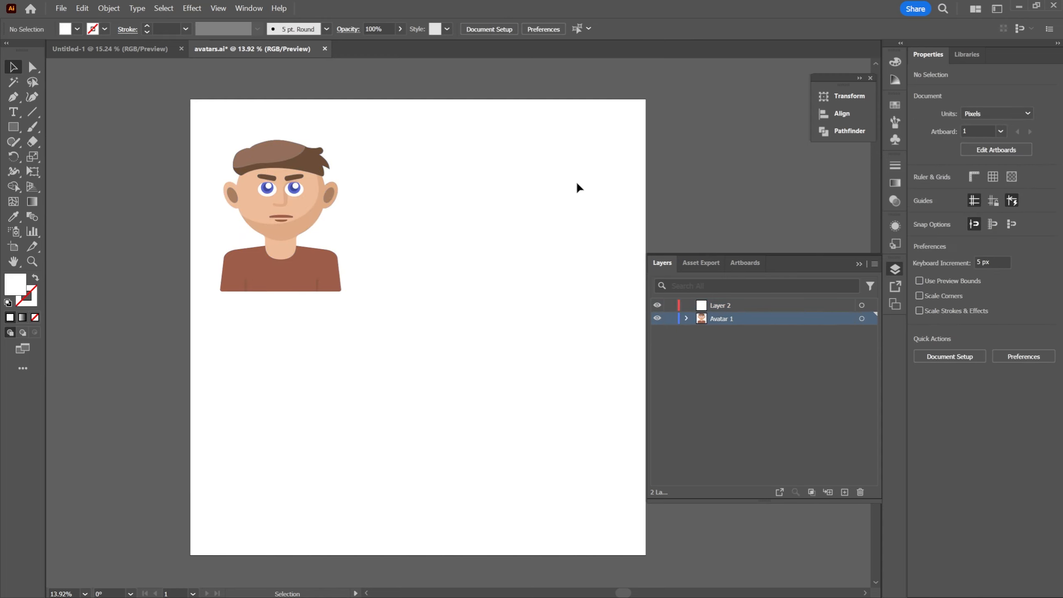
click(732, 306)
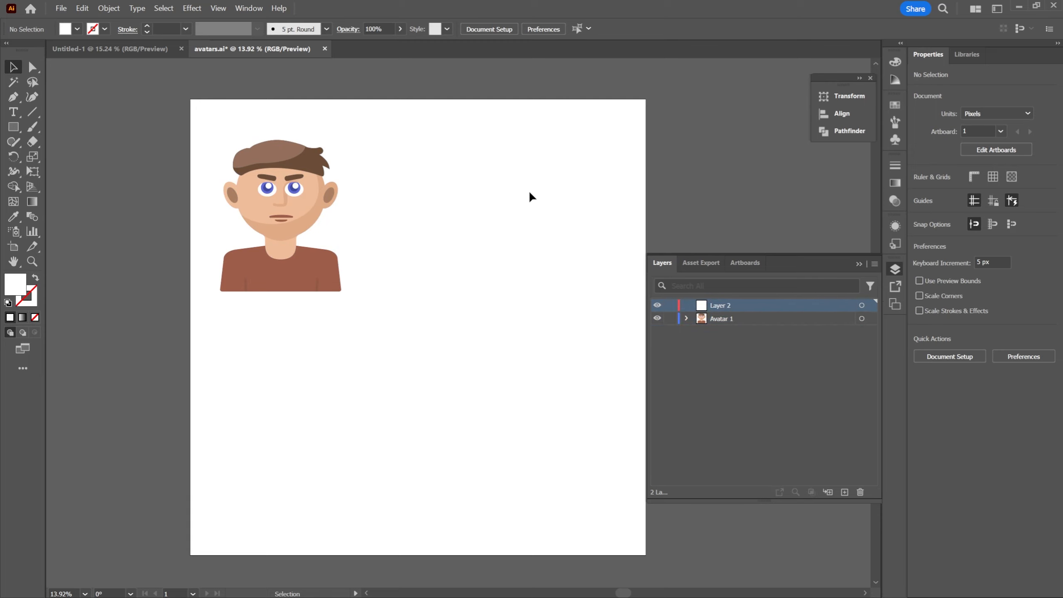
key(ctrl+v)
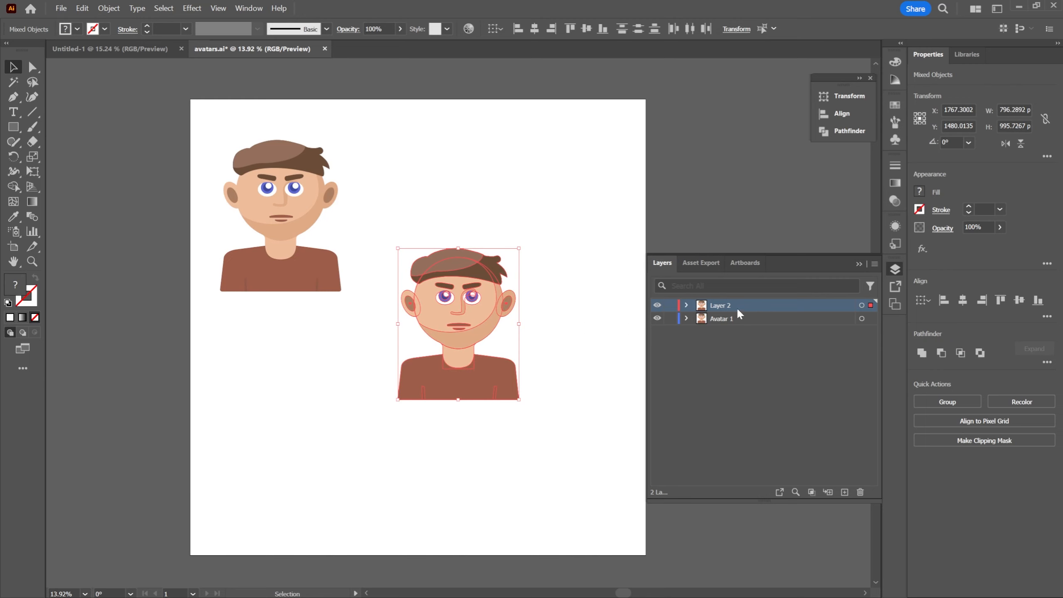
Lock the Avatar 1 layer, keep it visible, and clear the selection
click(686, 318)
click(686, 317)
click(672, 319)
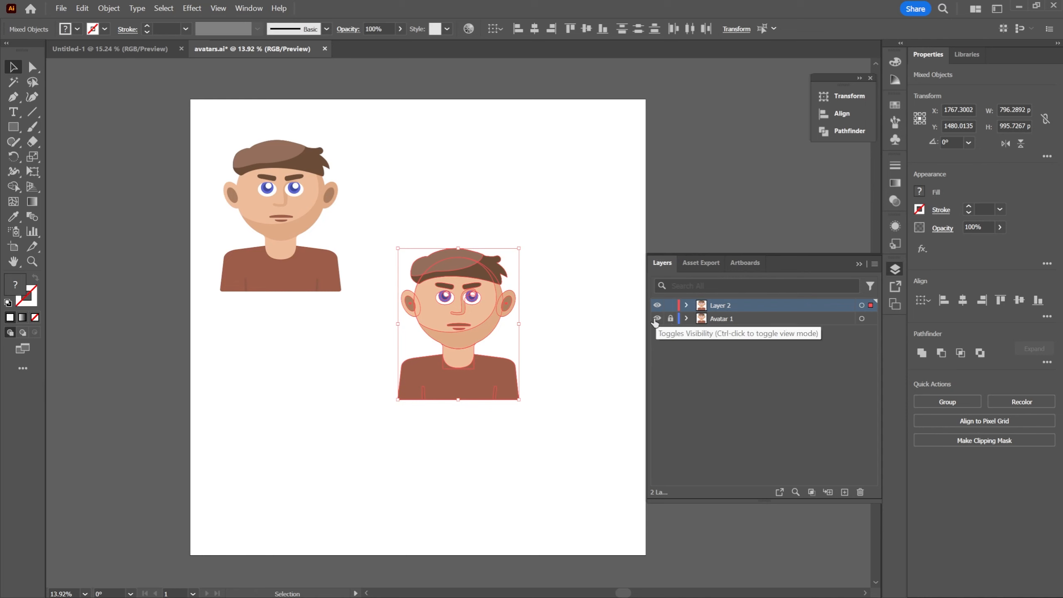
click(657, 318)
click(657, 318)
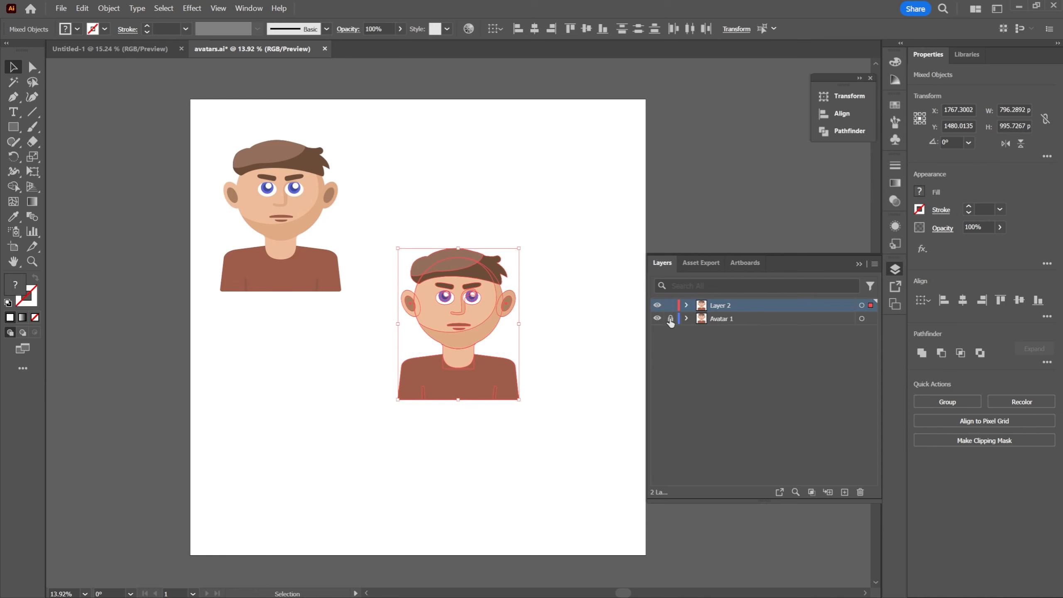
click(437, 178)
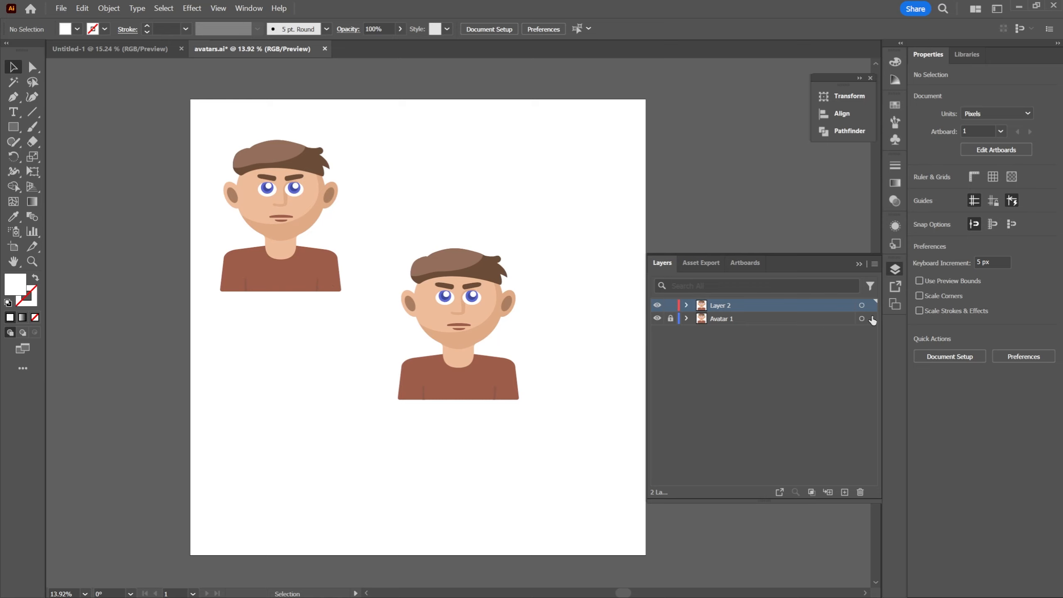
Move all of Layer 2's artwork so the copied avatar stands level beside the original
click(862, 305)
drag(485, 385, 441, 269)
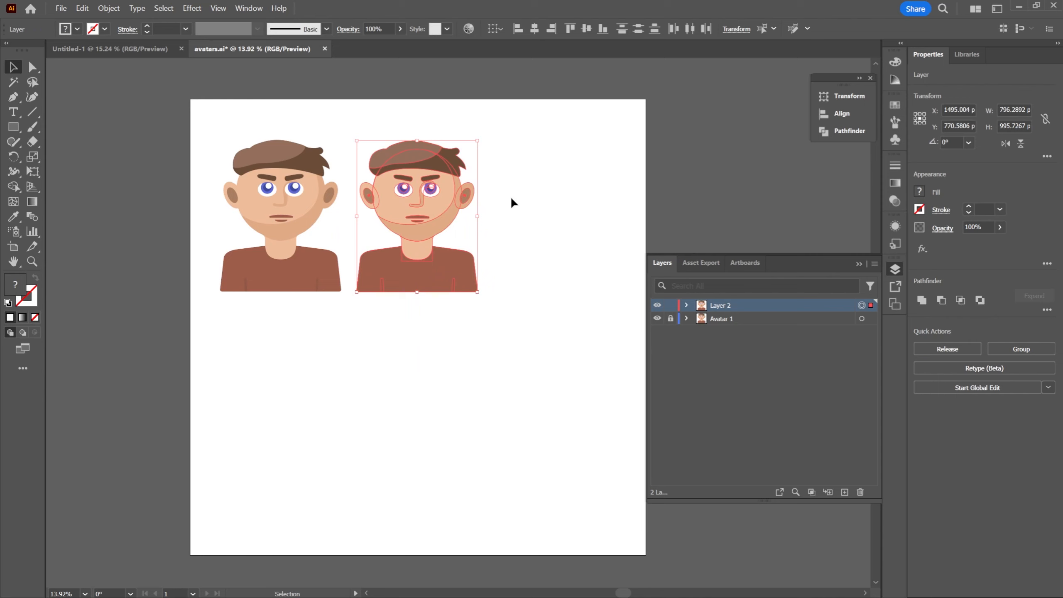
click(512, 189)
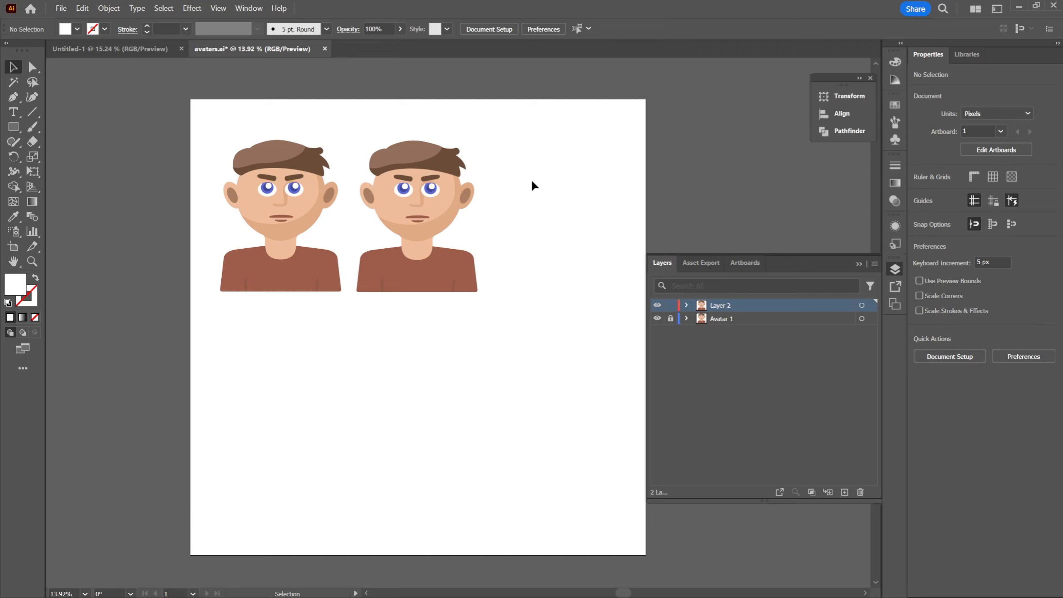
Examine the copied avatar up close along with the parts listed inside Layer 2
key(z)
drag(517, 204, 601, 212)
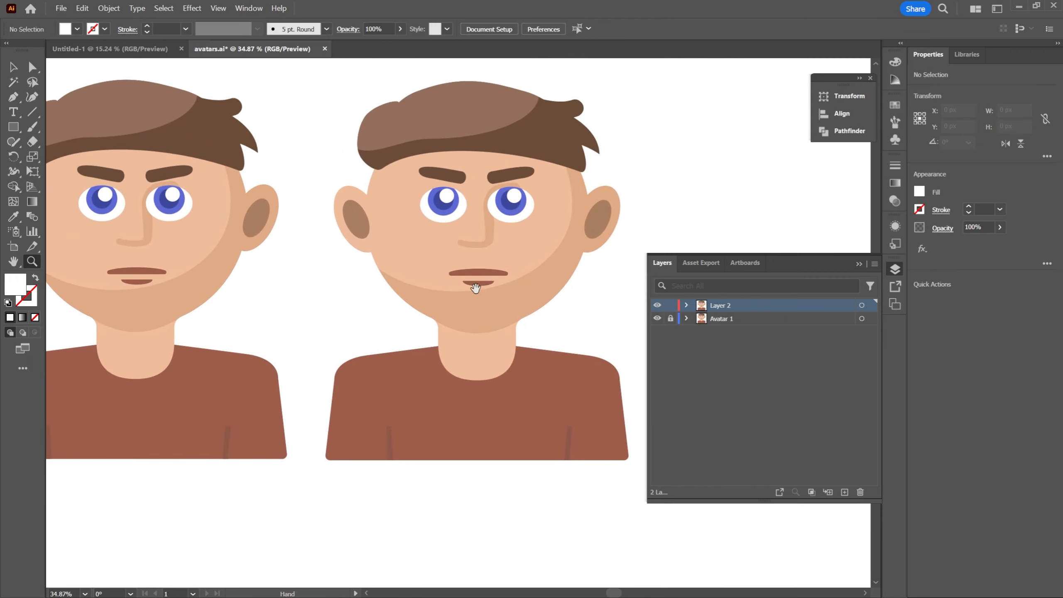
drag(487, 288, 513, 293)
click(658, 319)
click(658, 319)
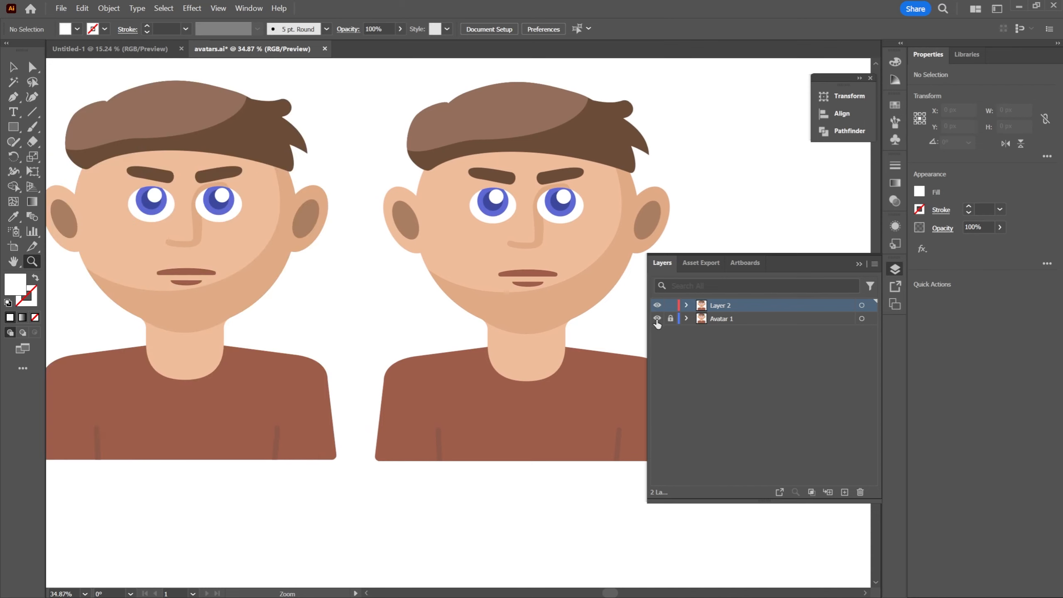
drag(532, 250, 553, 244)
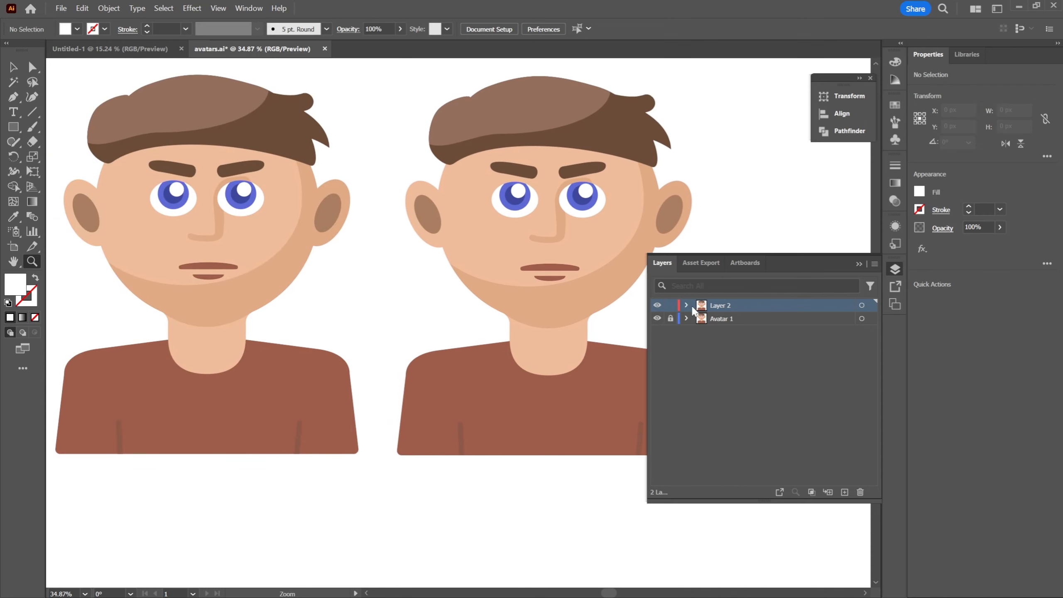
click(686, 305)
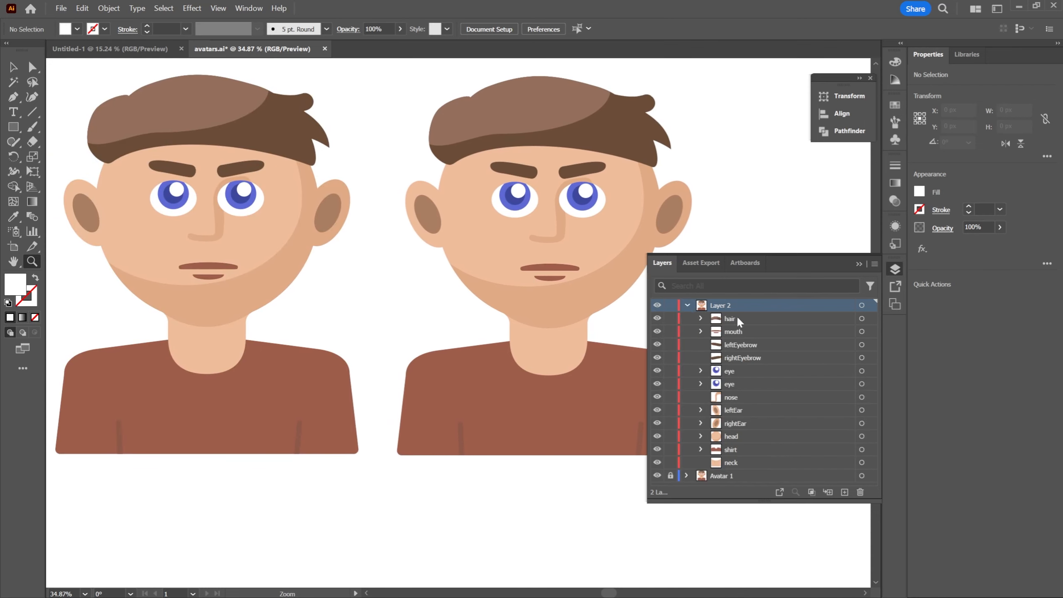
drag(725, 193, 680, 207)
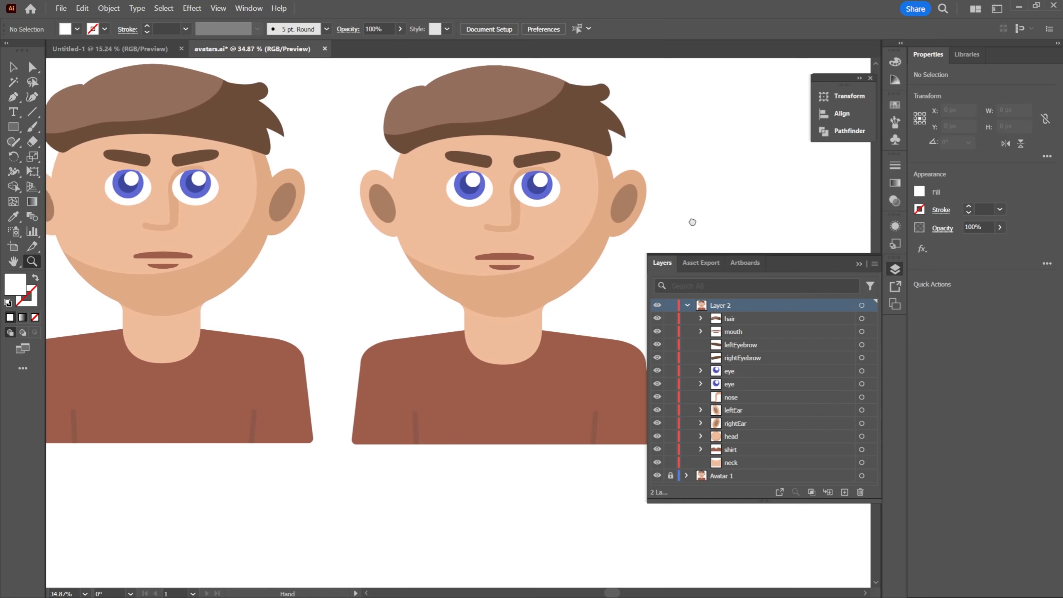
drag(689, 220, 636, 245)
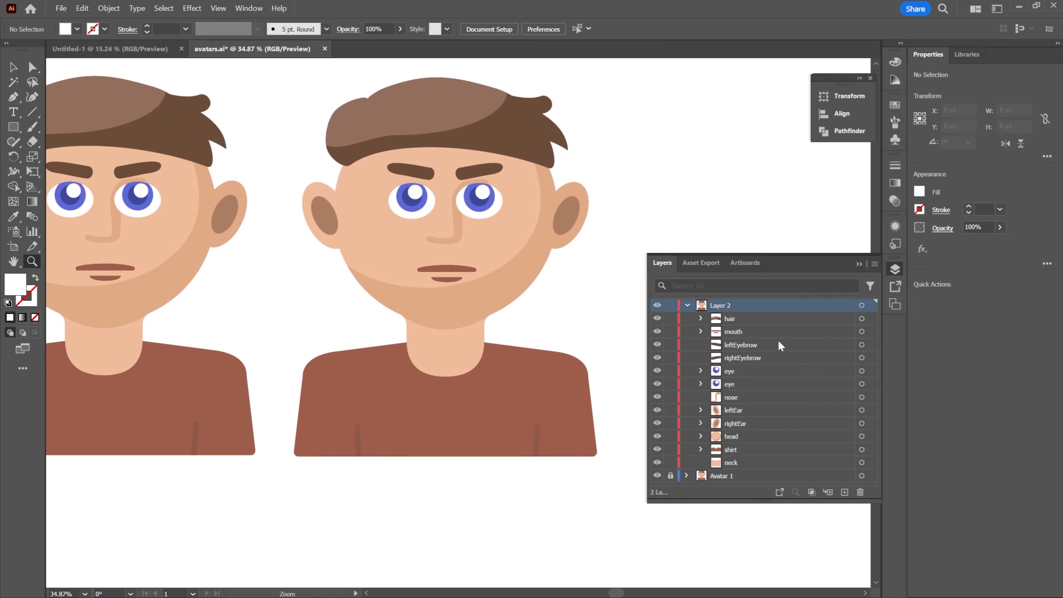
Ungroup the left-hand eye of the copied avatar in Layer 2
click(701, 371)
click(701, 370)
click(862, 371)
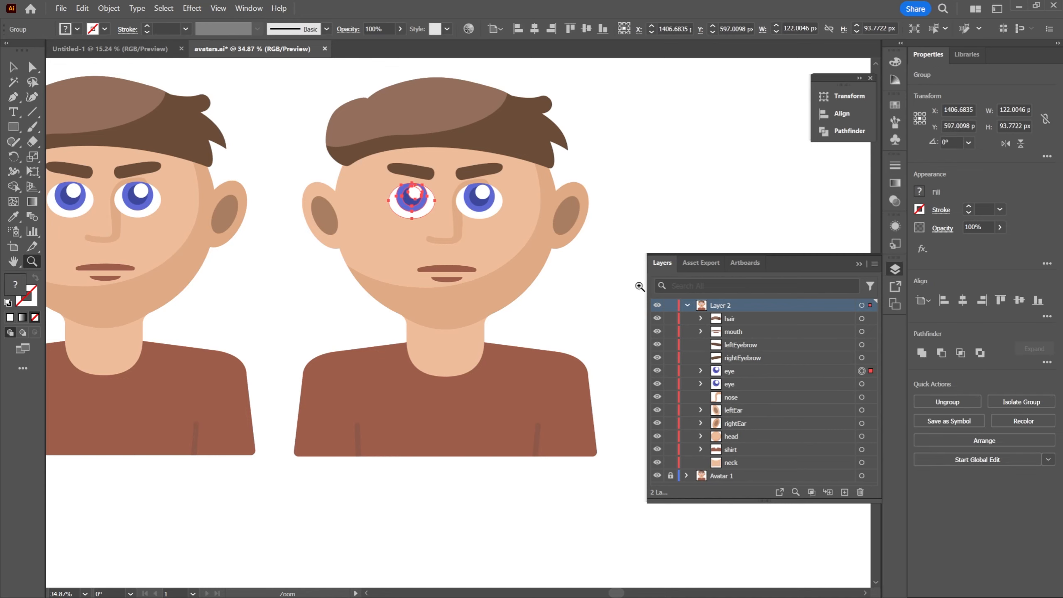
drag(414, 193, 474, 206)
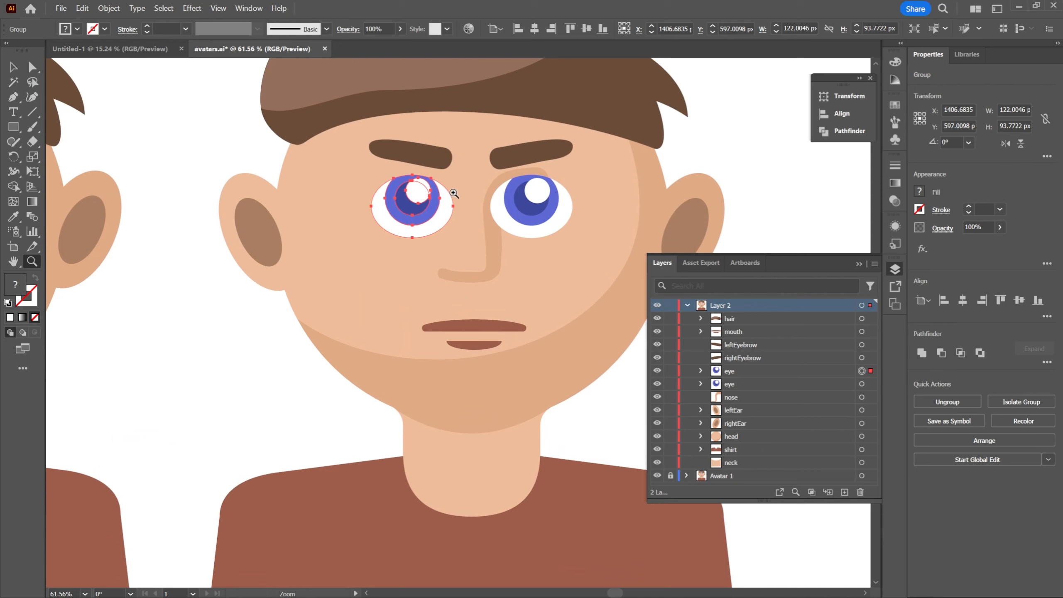
click(700, 371)
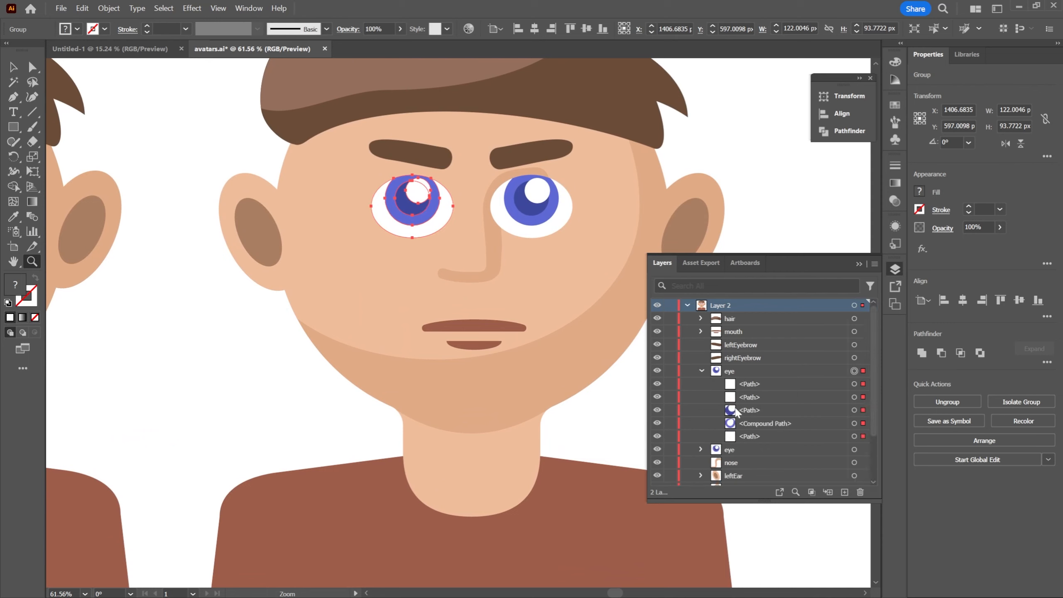
click(746, 370)
click(137, 8)
mouse_move(81, 10)
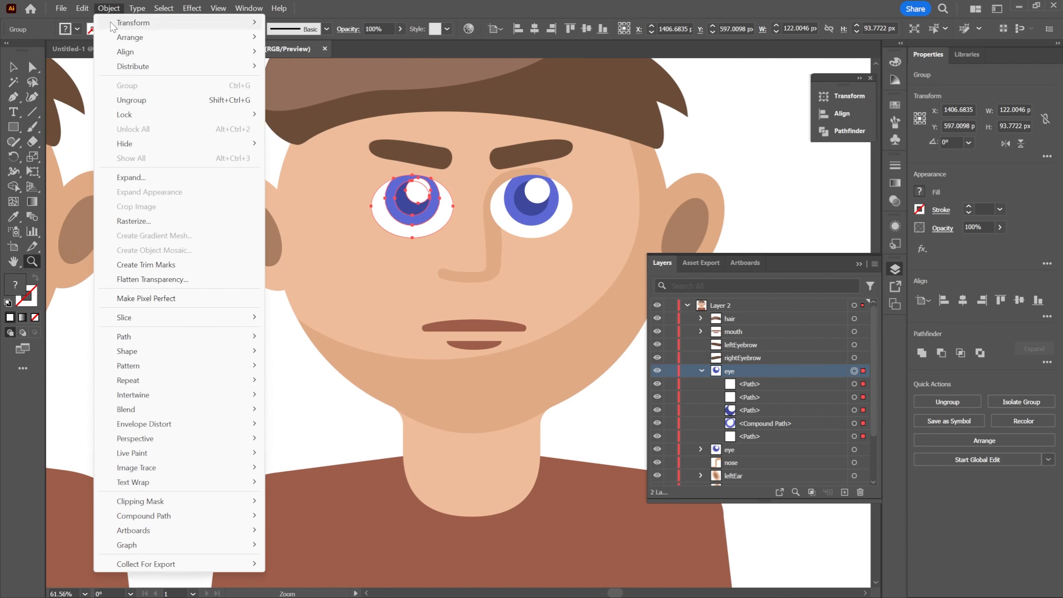
click(144, 105)
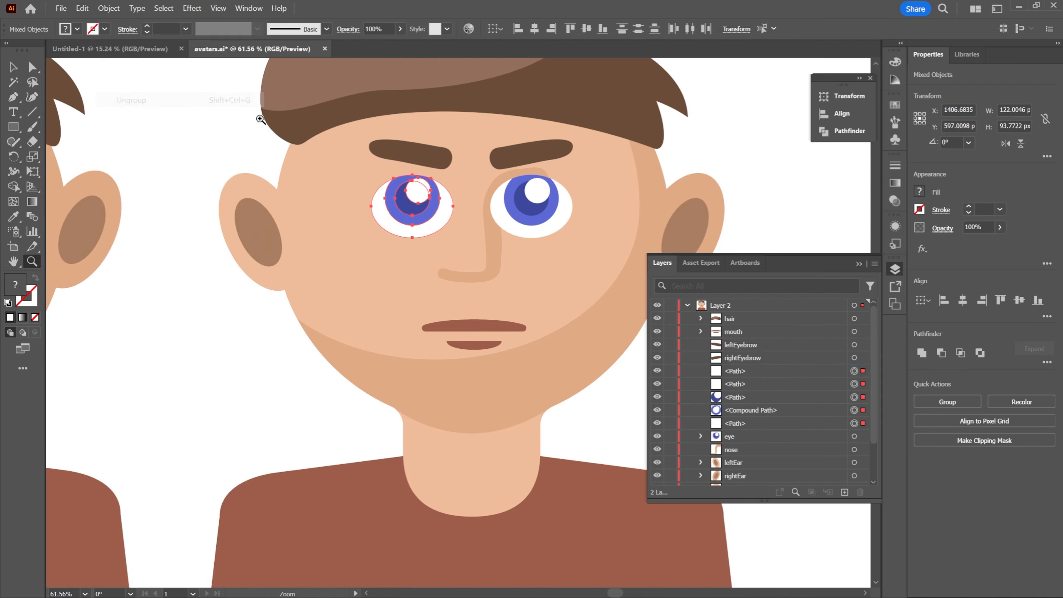
Examine the ungrouped eye's separate paths in Layer 2, toggling the visibility of the two white highlight paths
scroll(768, 399, down, 3)
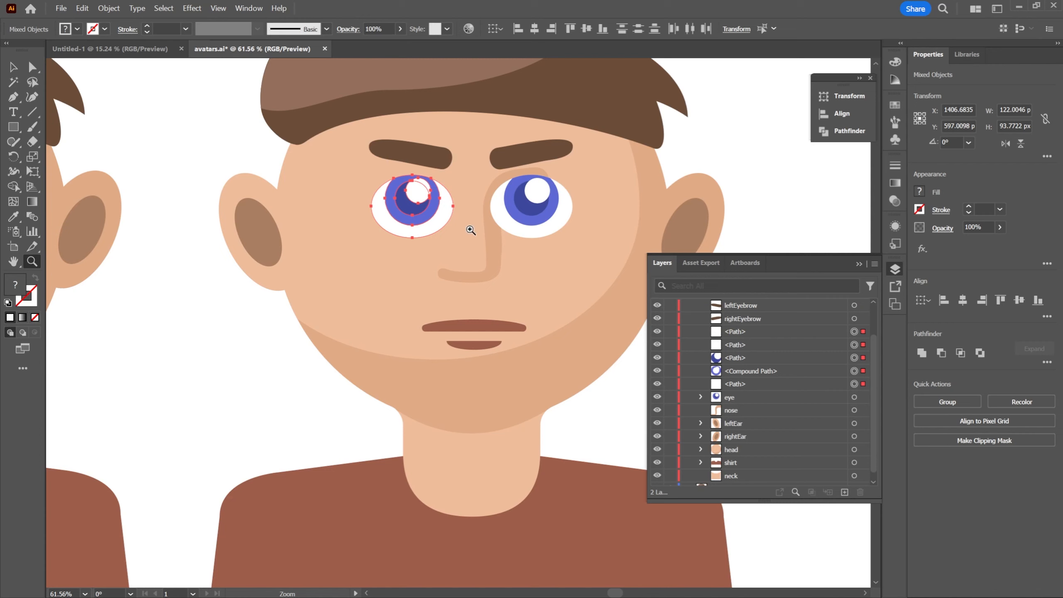
key(v)
click(437, 242)
click(437, 213)
click(435, 214)
click(750, 357)
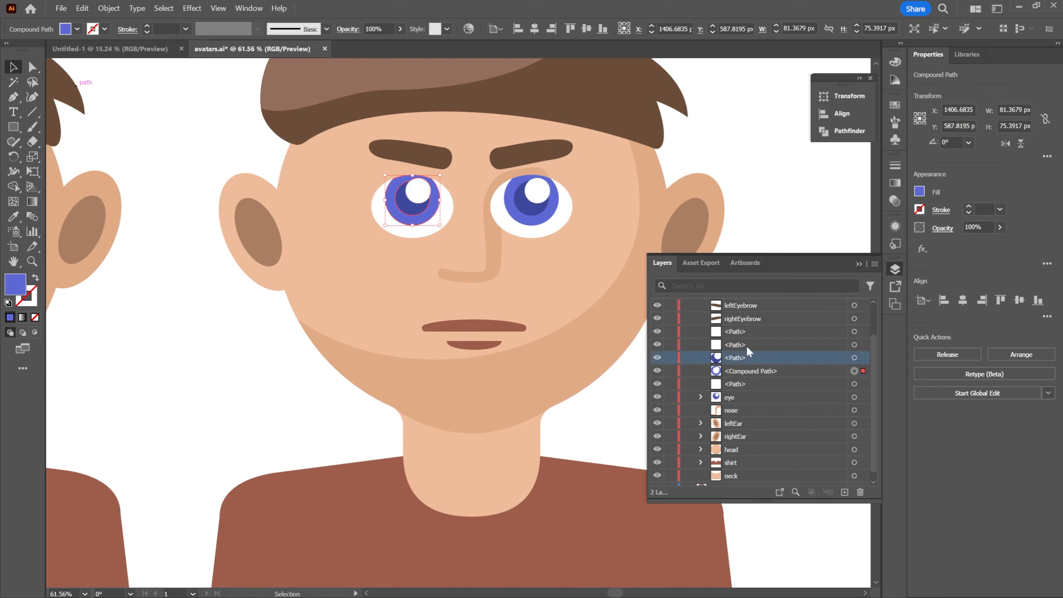
shift+click(748, 369)
shift+click(744, 382)
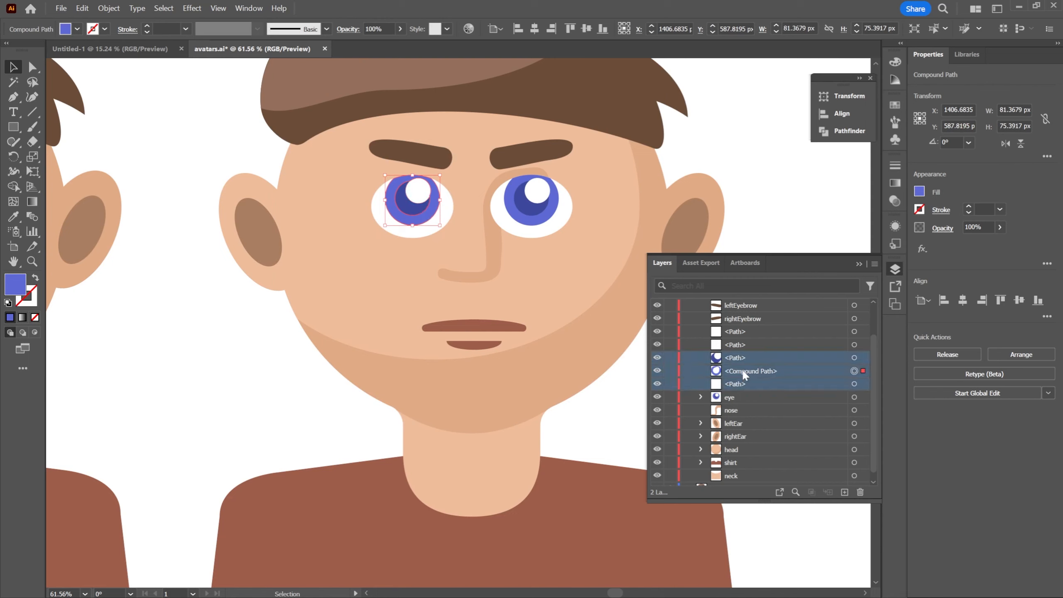
click(742, 345)
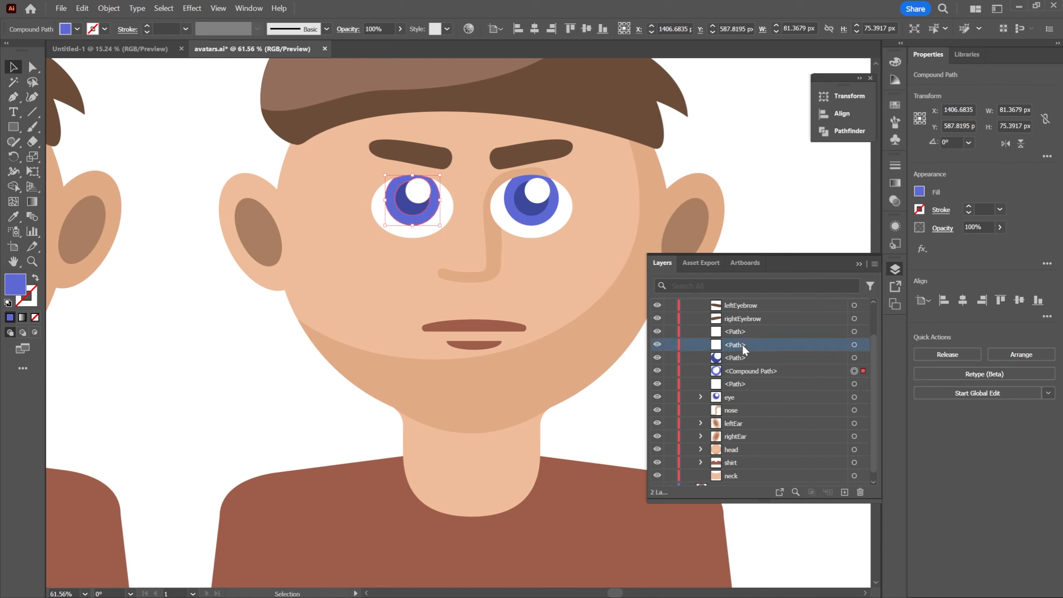
click(659, 345)
click(660, 346)
click(658, 345)
click(658, 344)
click(657, 332)
click(657, 331)
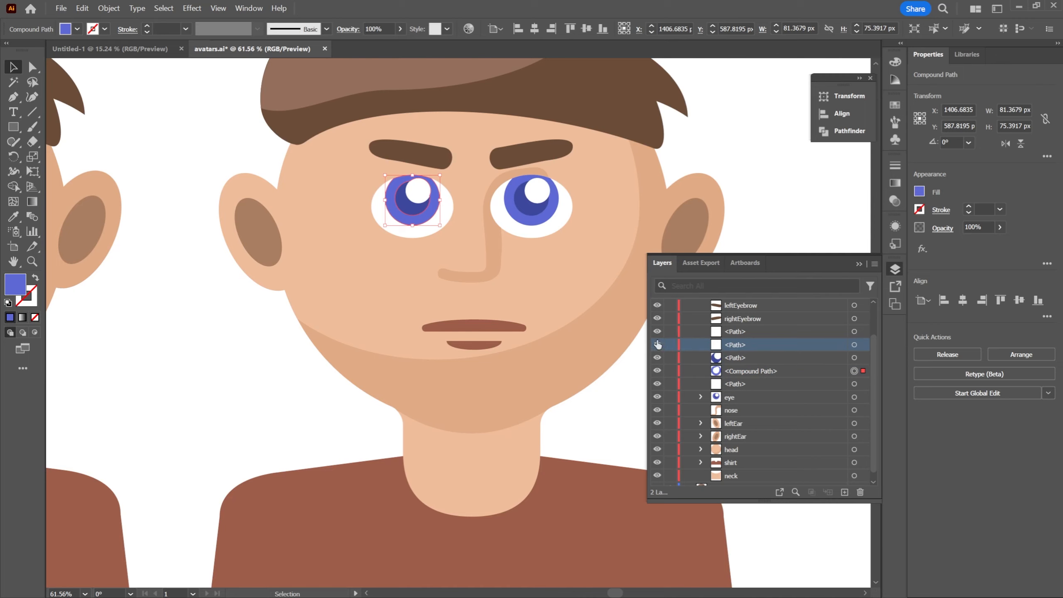
click(751, 331)
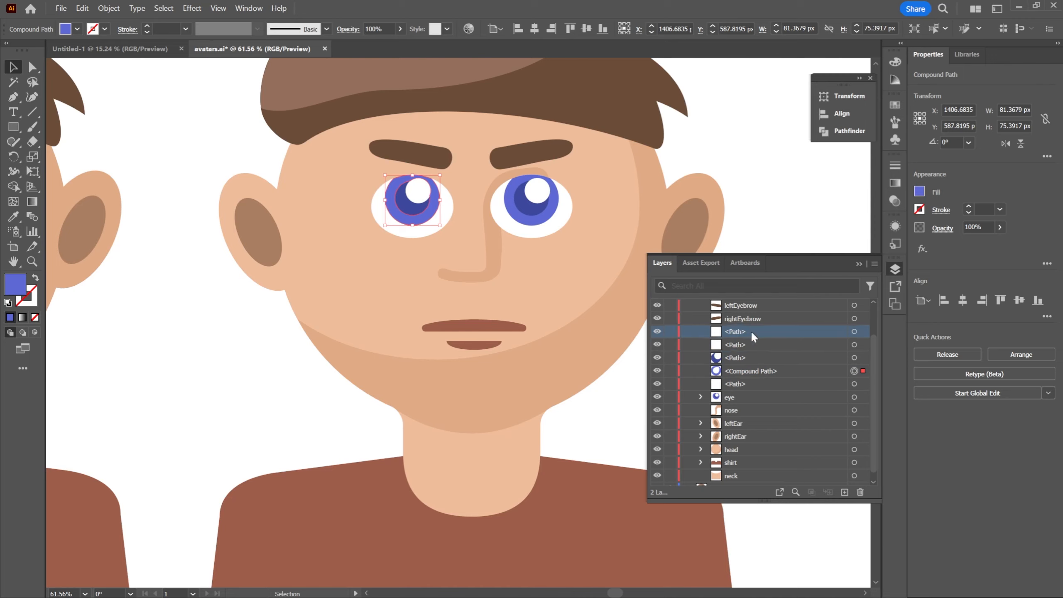
Select the four paths and the compound path that form the ungrouped eye and group them
click(854, 331)
shift+click(854, 345)
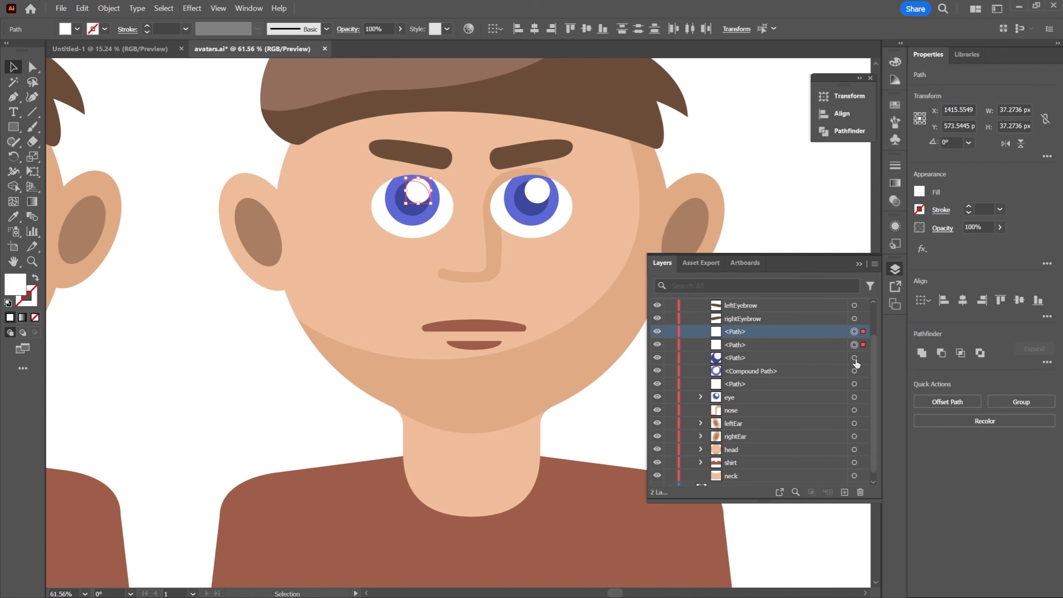
shift+click(854, 357)
shift+click(855, 370)
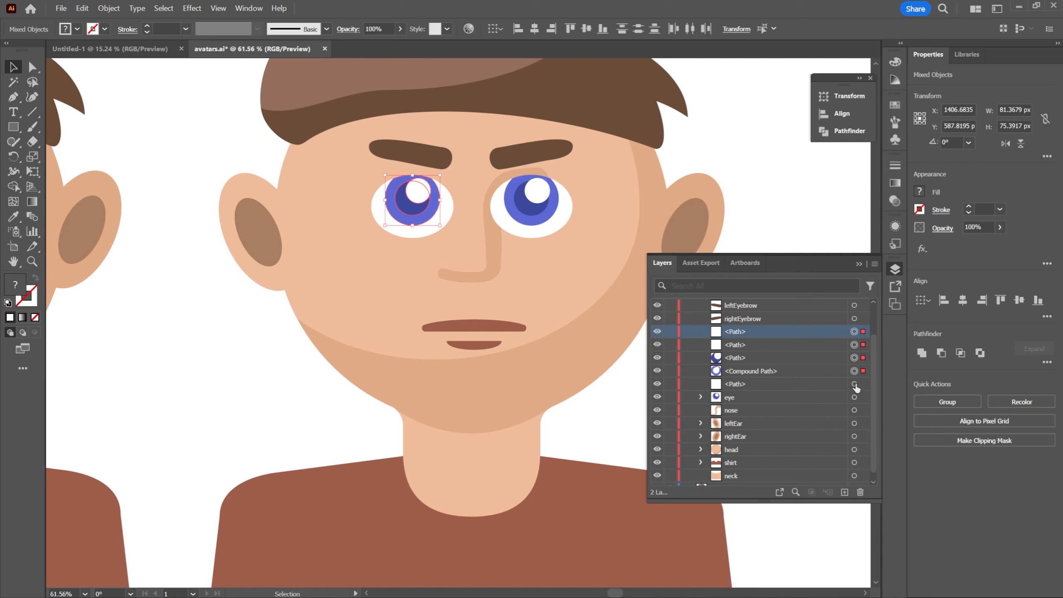
shift+click(855, 383)
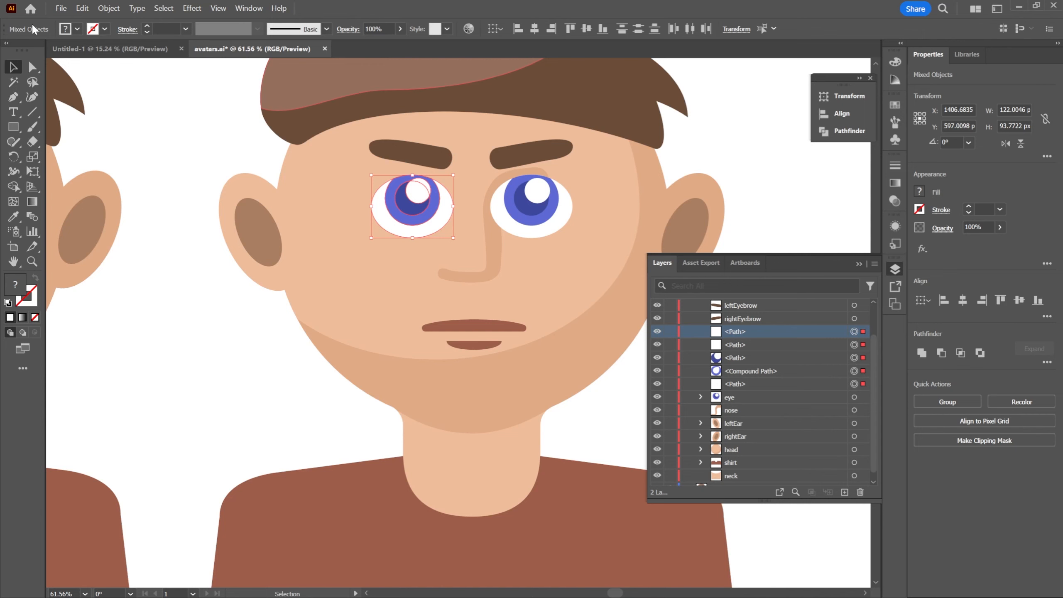
click(108, 9)
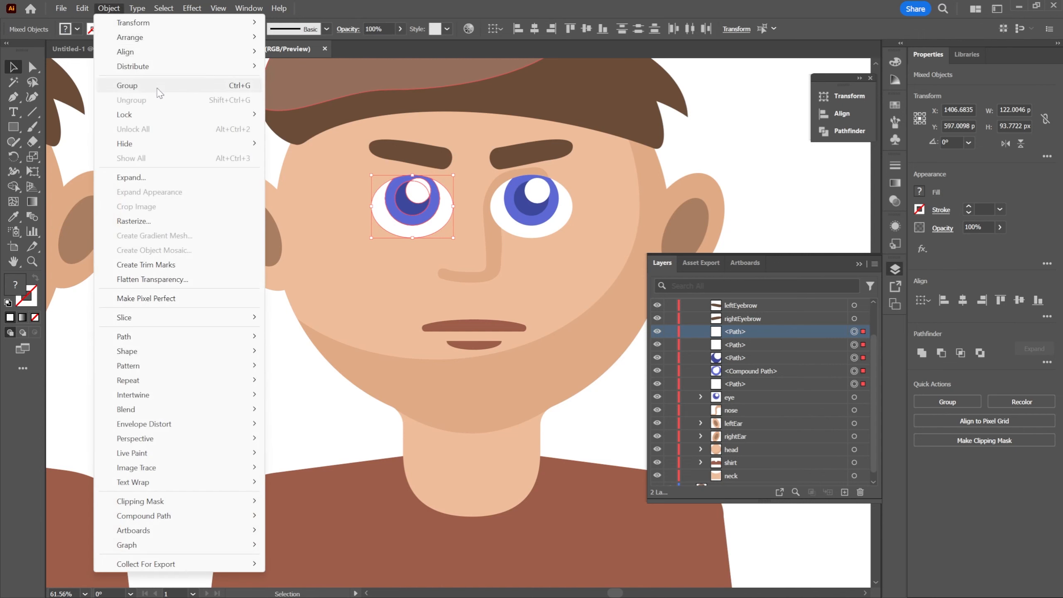
click(419, 8)
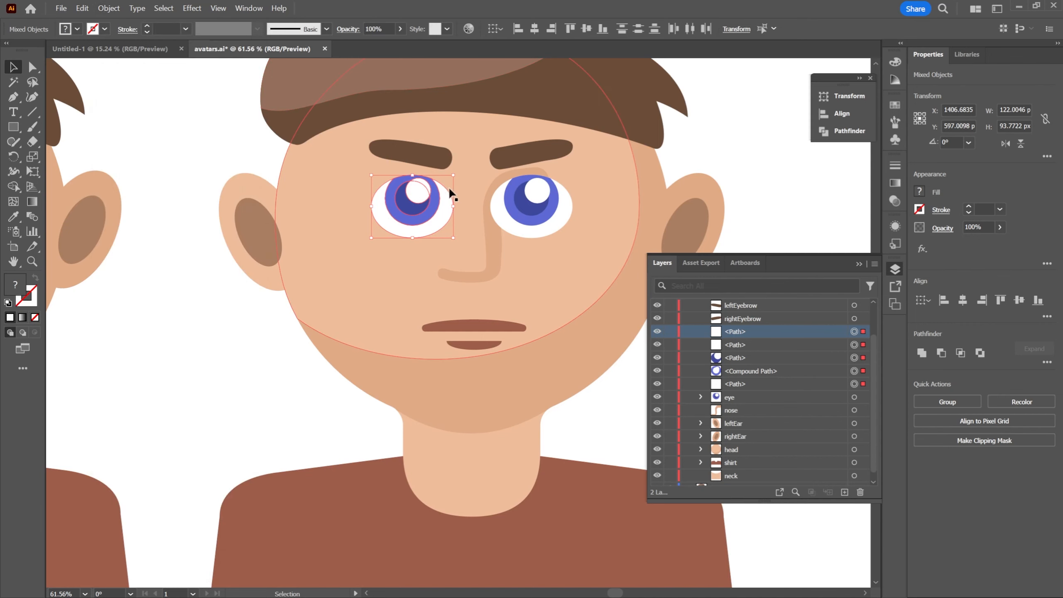
key(ctrl+g)
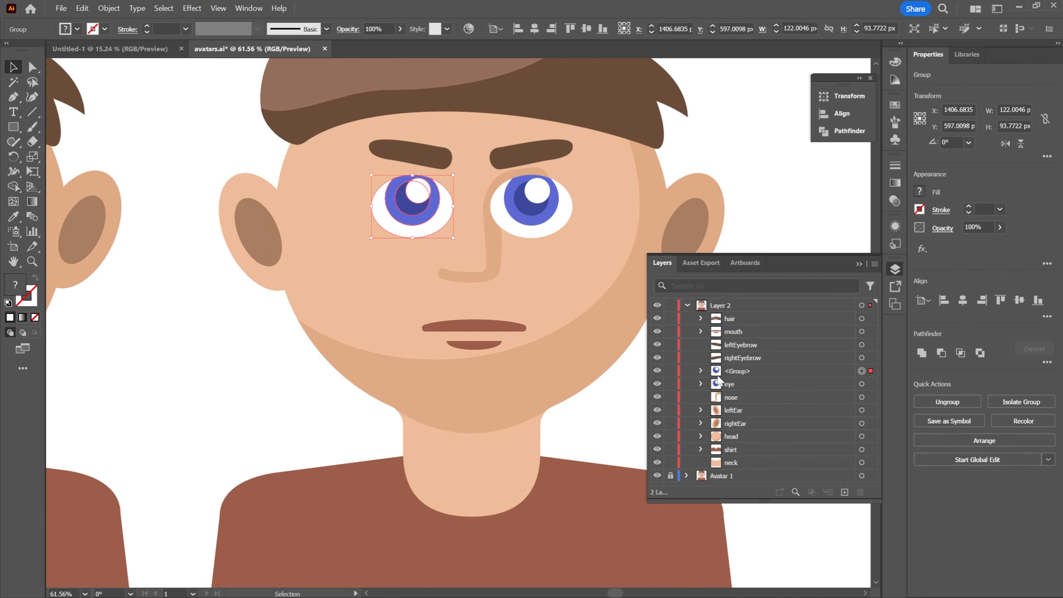
Rename the new eye group as leftEye and the other eye group as righteye
double_click(737, 371)
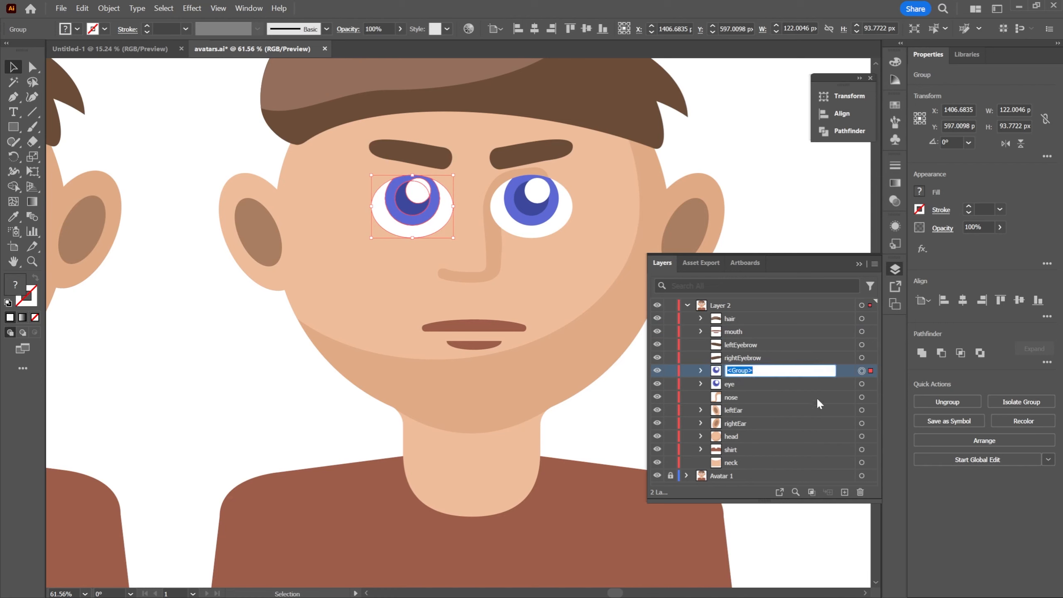
text(eftEye)
key(Return)
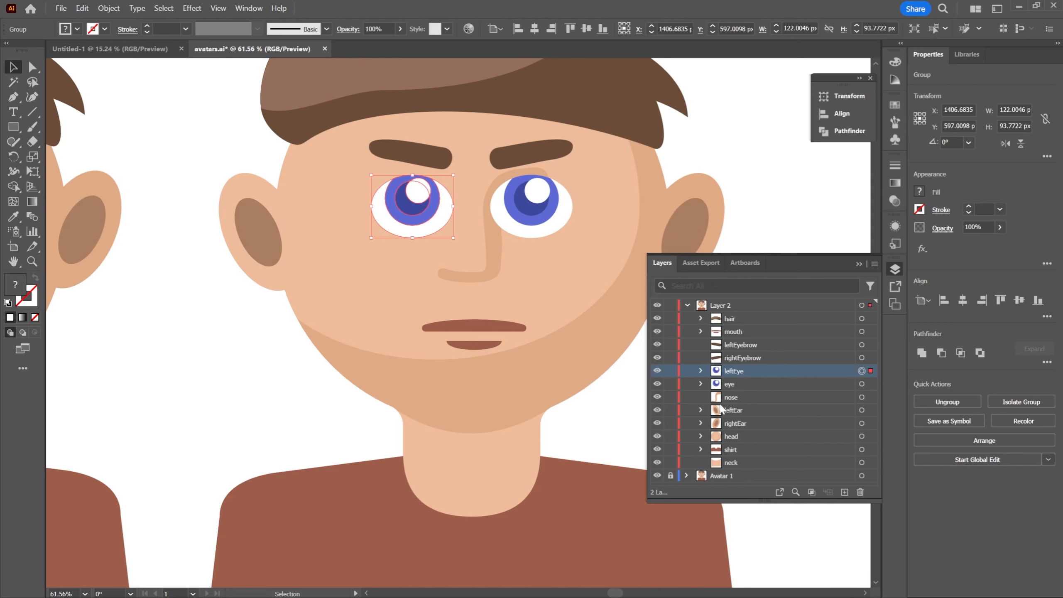
double_click(731, 383)
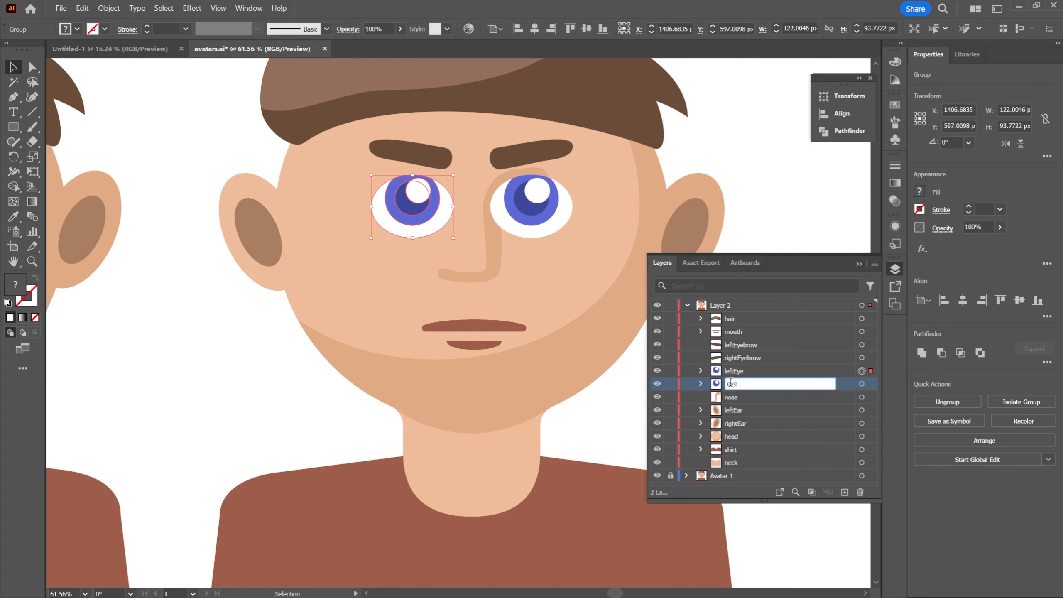
text(righteye)
key(Return)
click(737, 372)
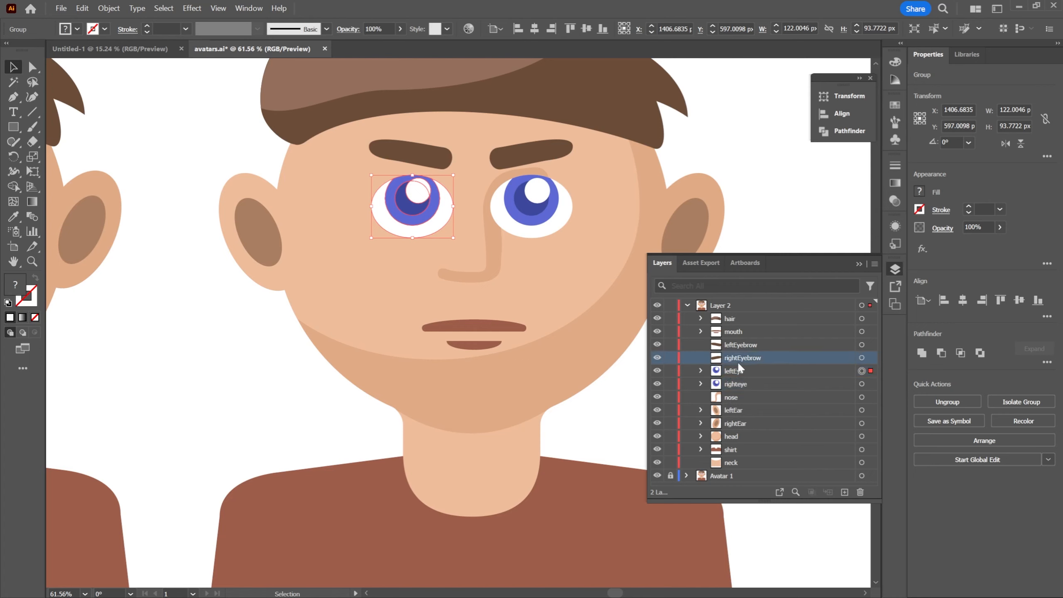
Recolor the dark inner circle of leftEye's iris to green 5D993D
click(701, 371)
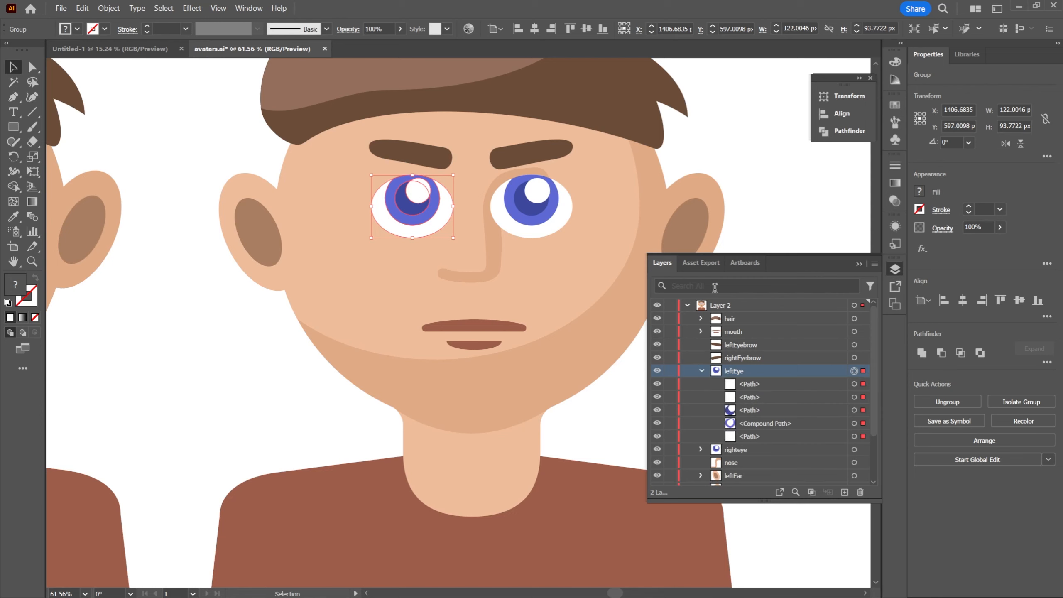
click(754, 401)
click(758, 412)
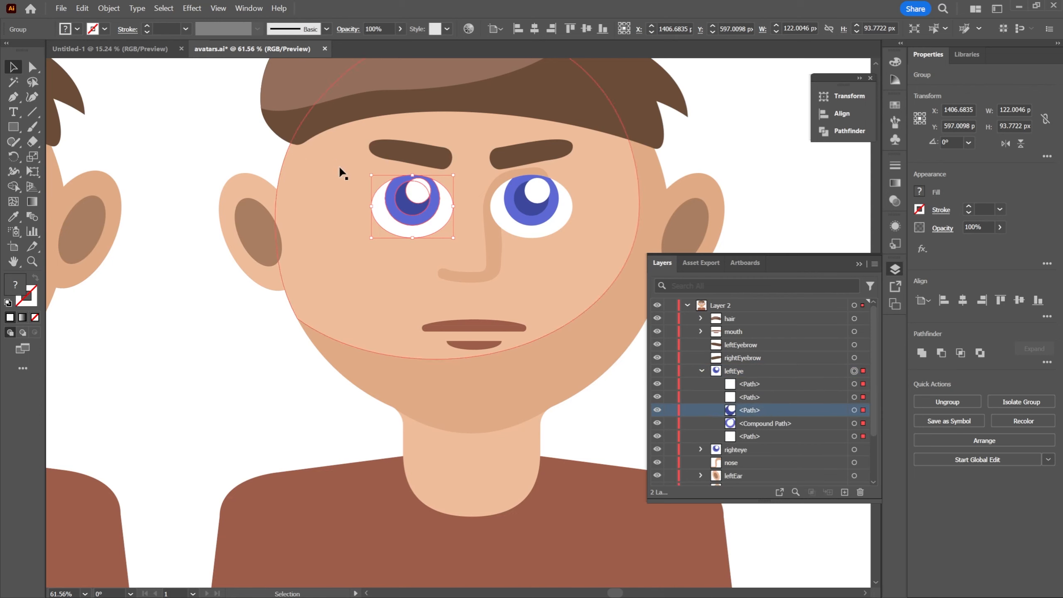
click(855, 410)
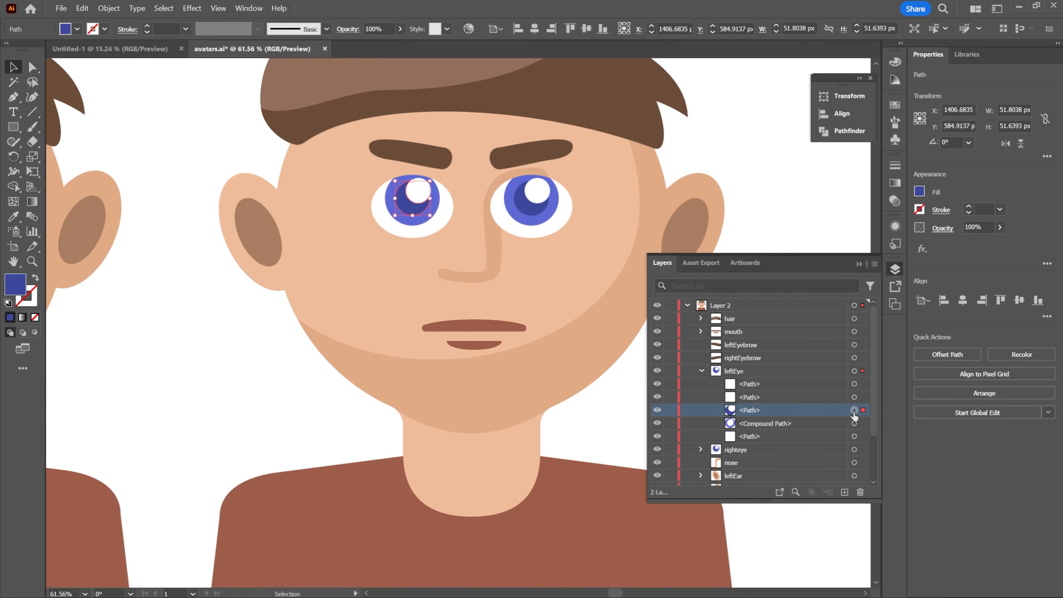
double_click(14, 289)
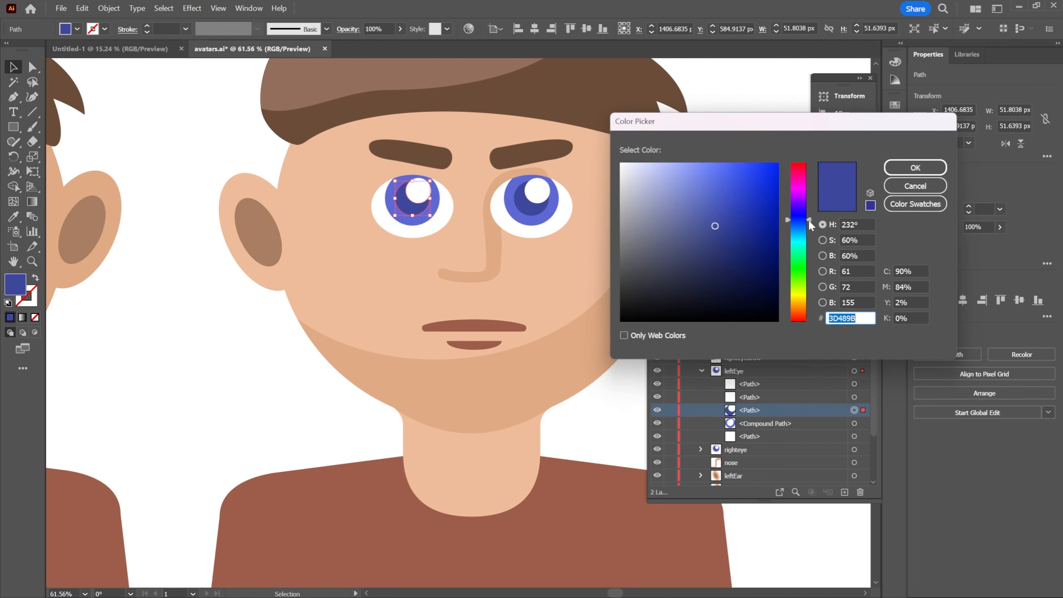
drag(808, 220, 806, 279)
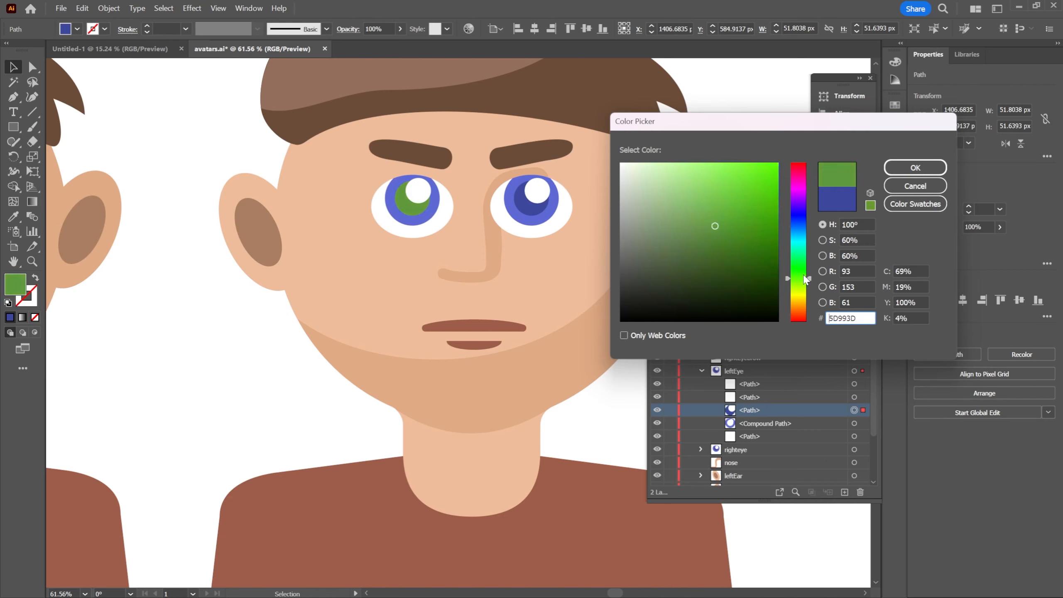
click(915, 167)
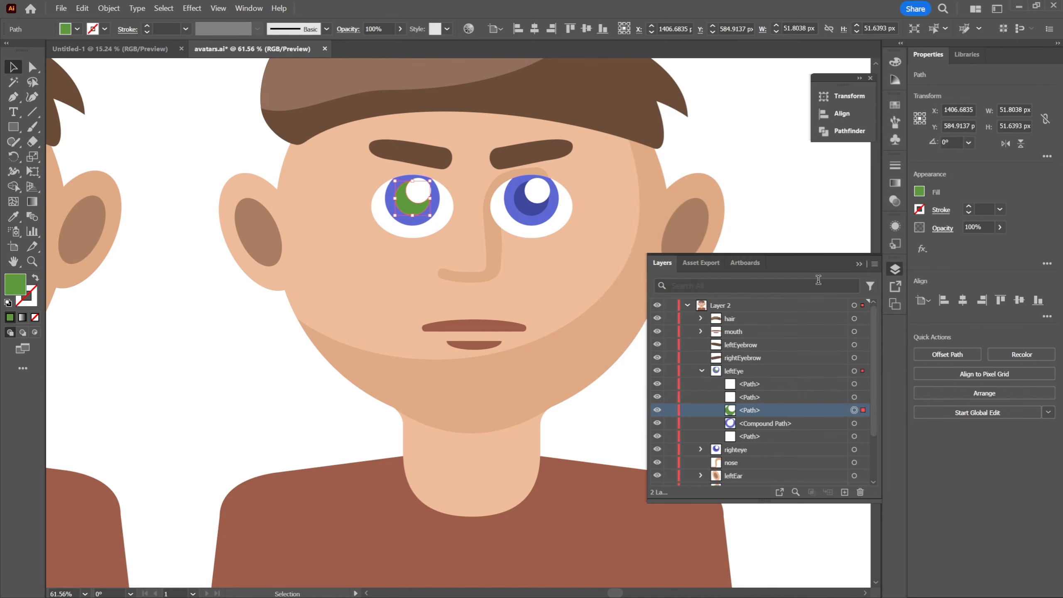
Recolor leftEye's outer iris compound path to light green 6FD15E and clear the selection
click(828, 424)
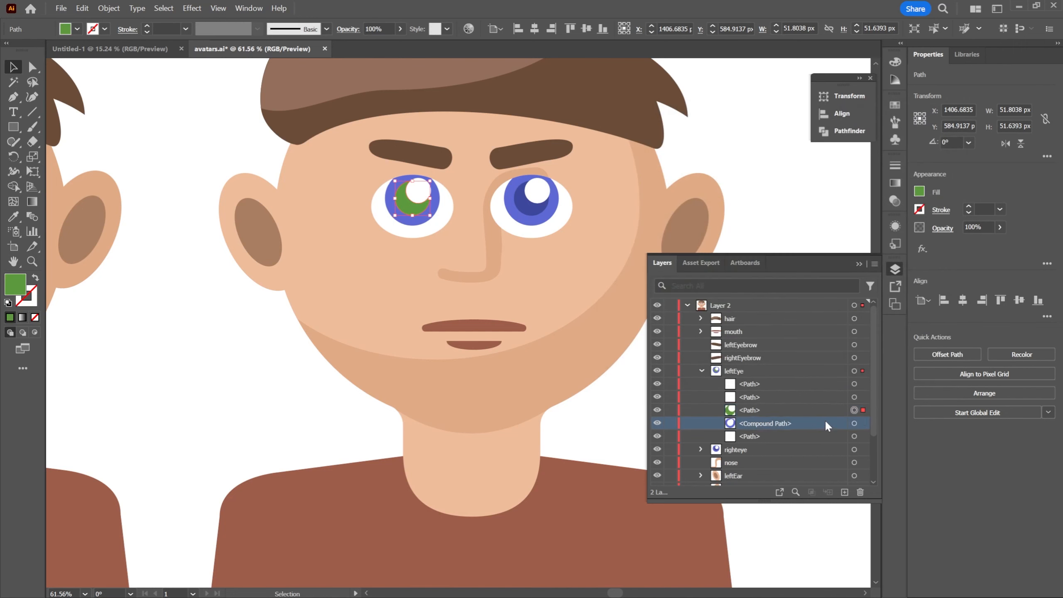
click(855, 424)
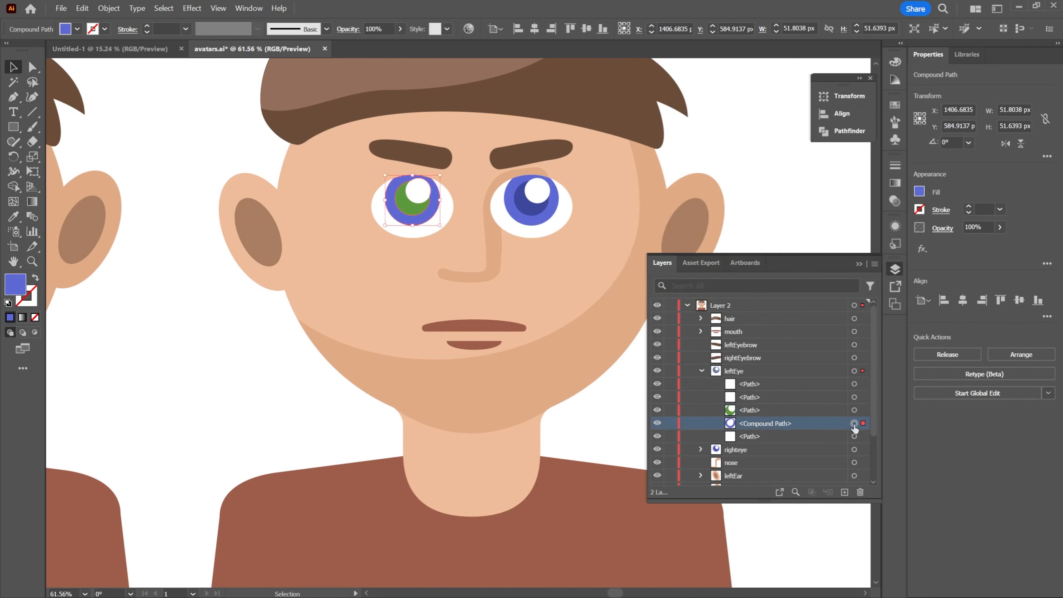
double_click(18, 292)
drag(810, 225, 806, 269)
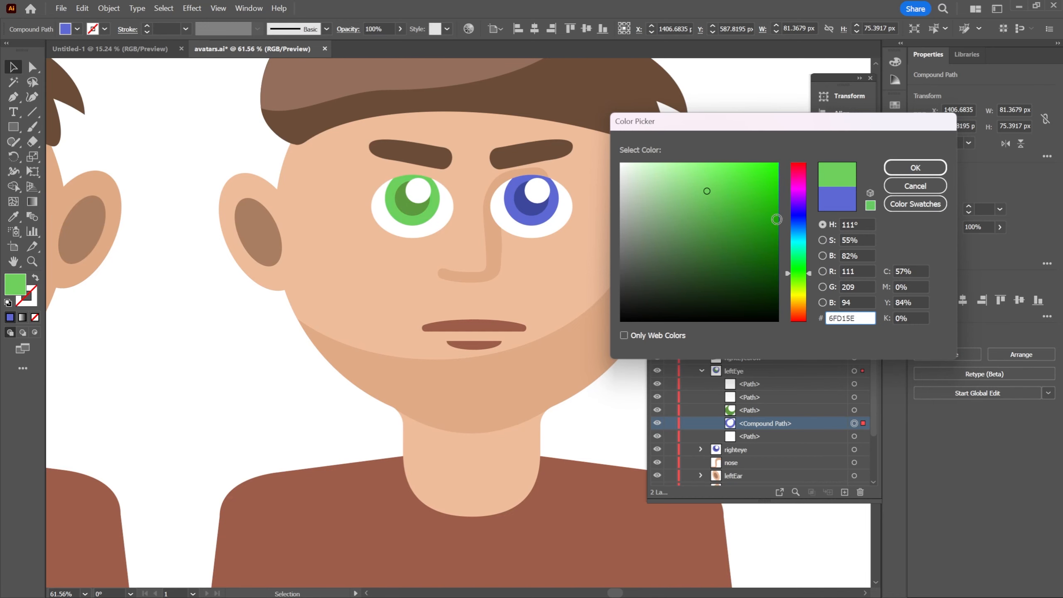
click(906, 172)
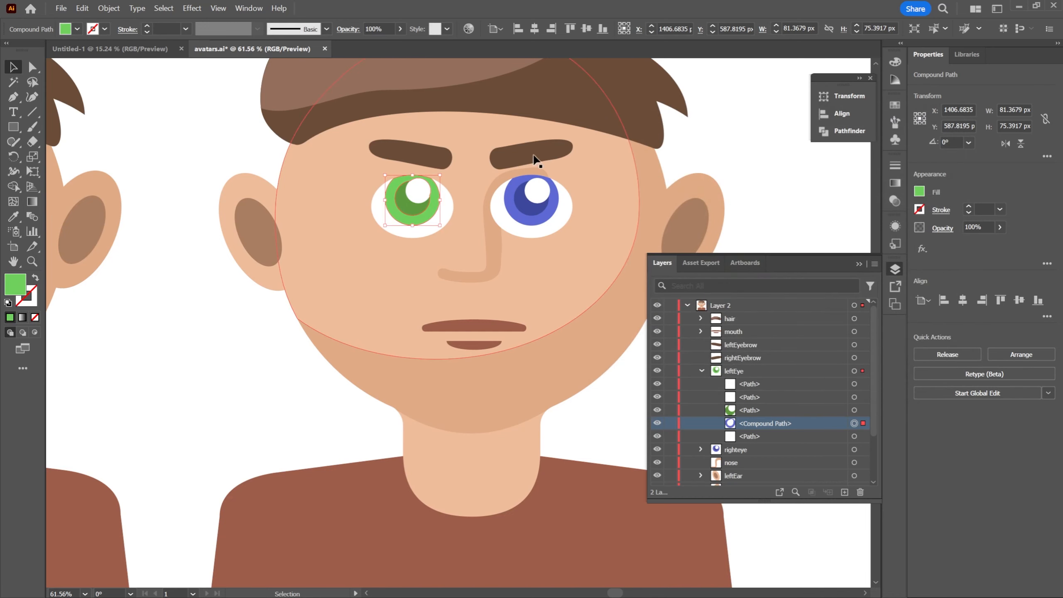
click(742, 146)
Duplicate the green leftEye group and place the copy exactly over the blue eye
key(z)
mouse_move(508, 176)
mouse_down()
mouse_move(447, 172)
mouse_move(493, 188)
mouse_up()
drag(566, 181, 452, 192)
drag(541, 214, 480, 199)
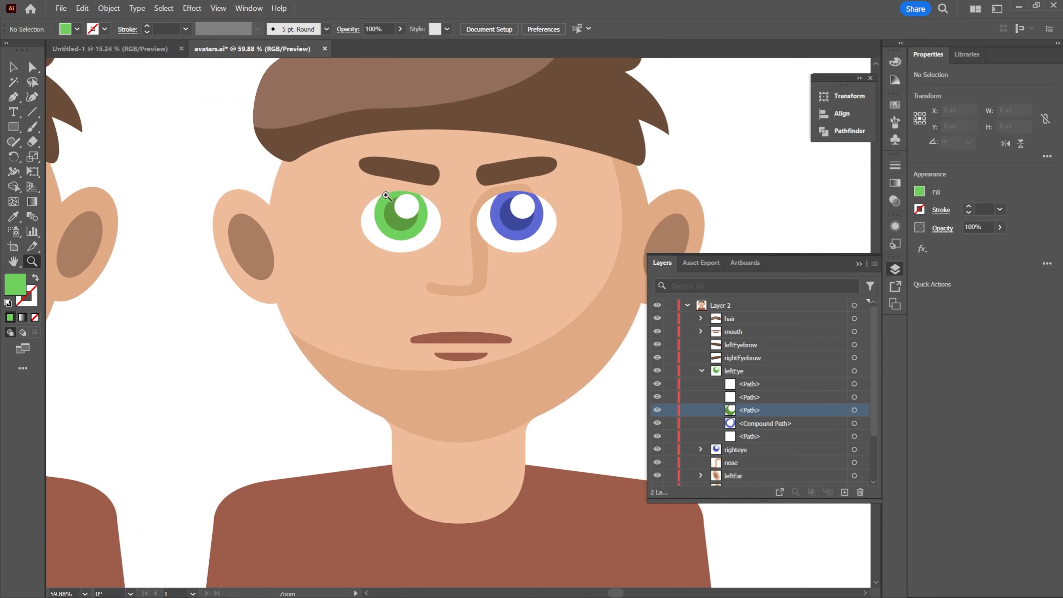
click(702, 371)
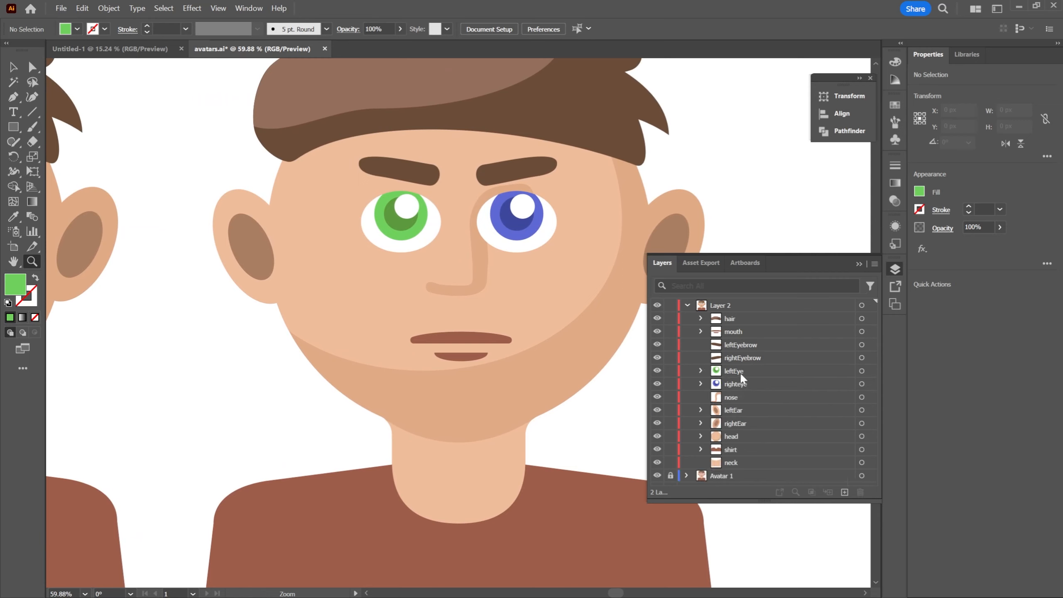
click(862, 371)
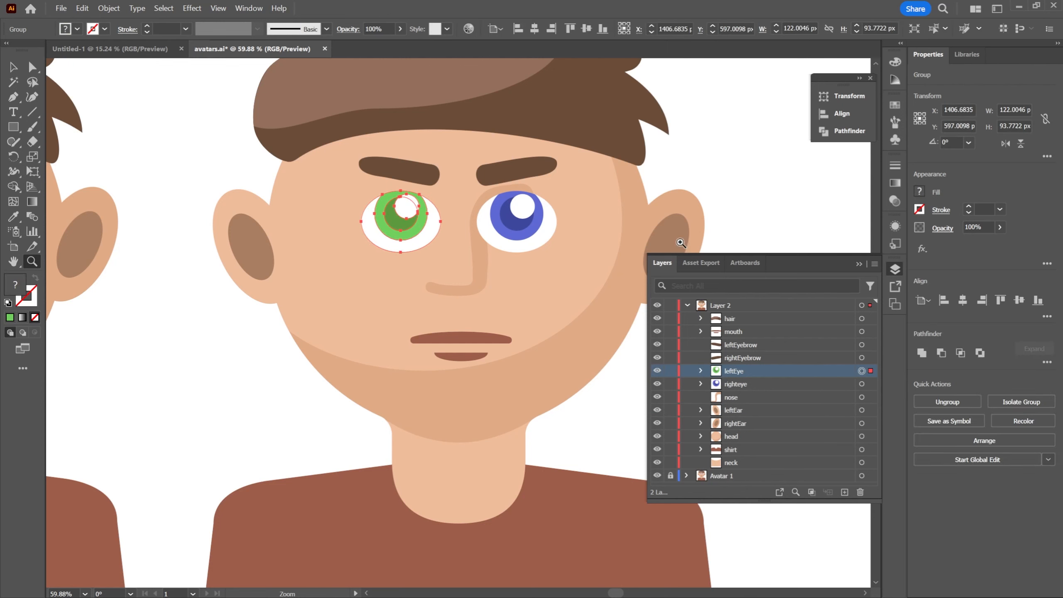
key(v)
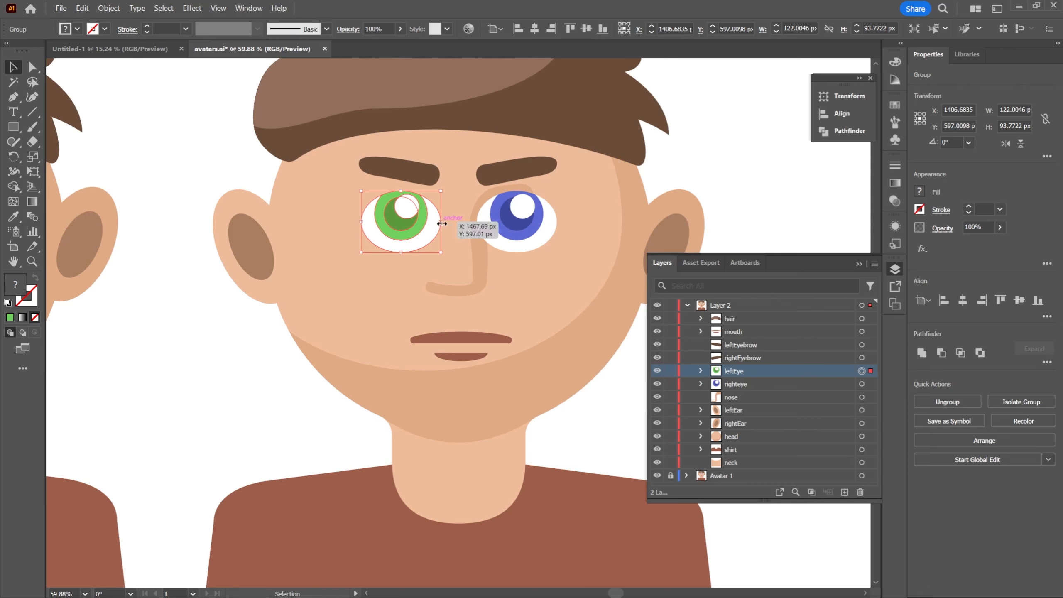
drag(432, 232, 546, 238)
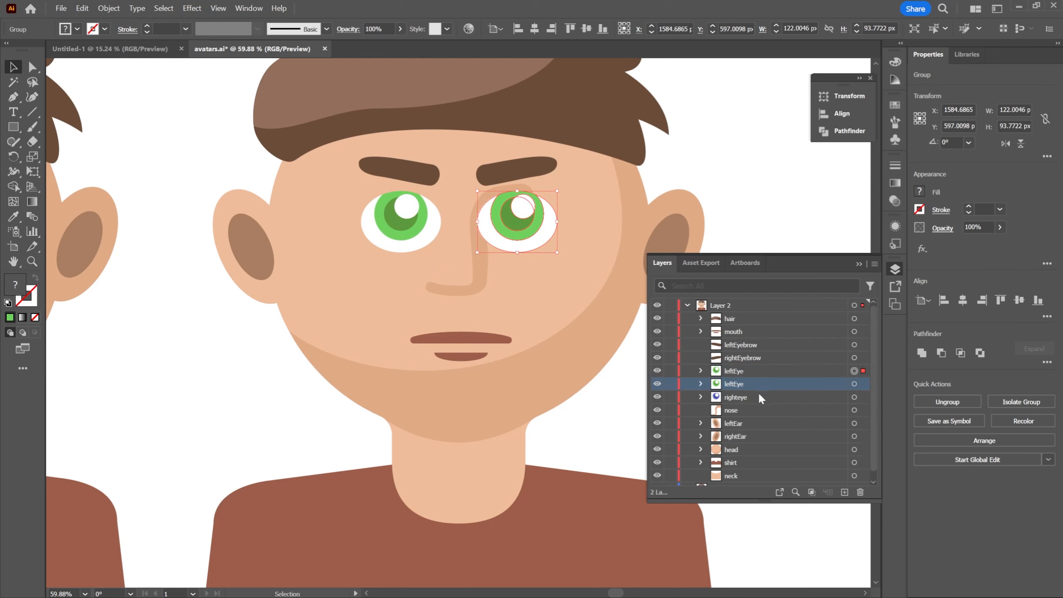
Delete the old blue righteye group from Layer 2
click(747, 398)
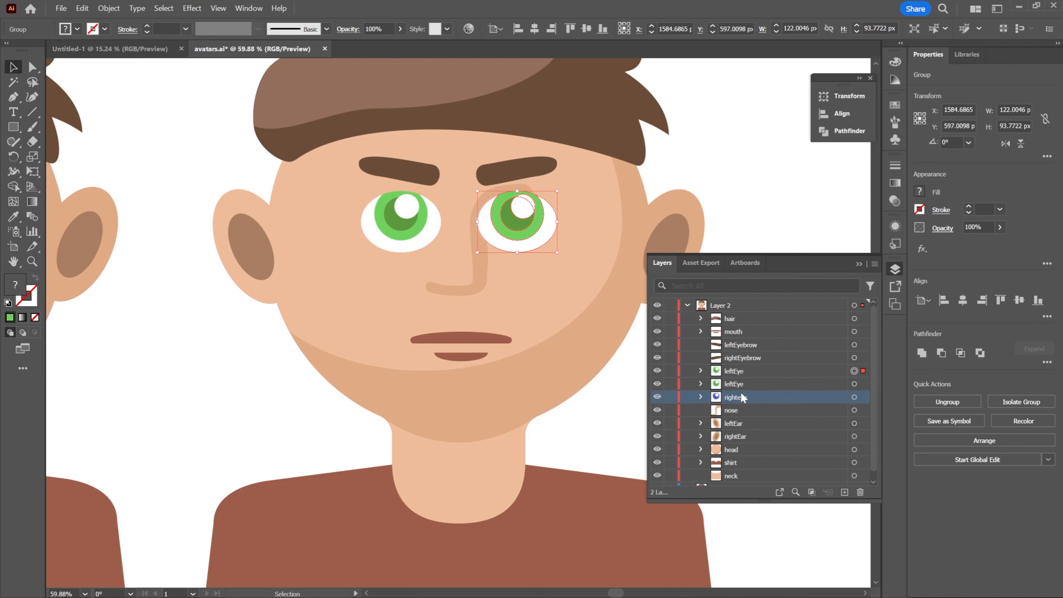
key(Delete)
key(ctrl+z)
key(Delete)
Check which leftEye group is the copy by toggling visibility, and rename the copy as rightEye
click(745, 384)
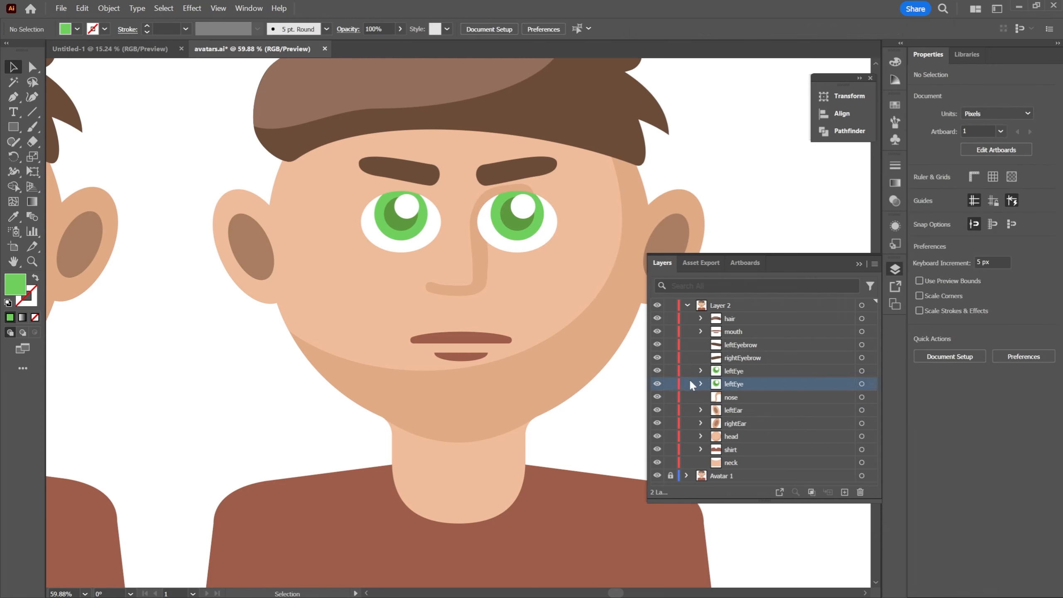
click(658, 384)
click(658, 384)
click(658, 371)
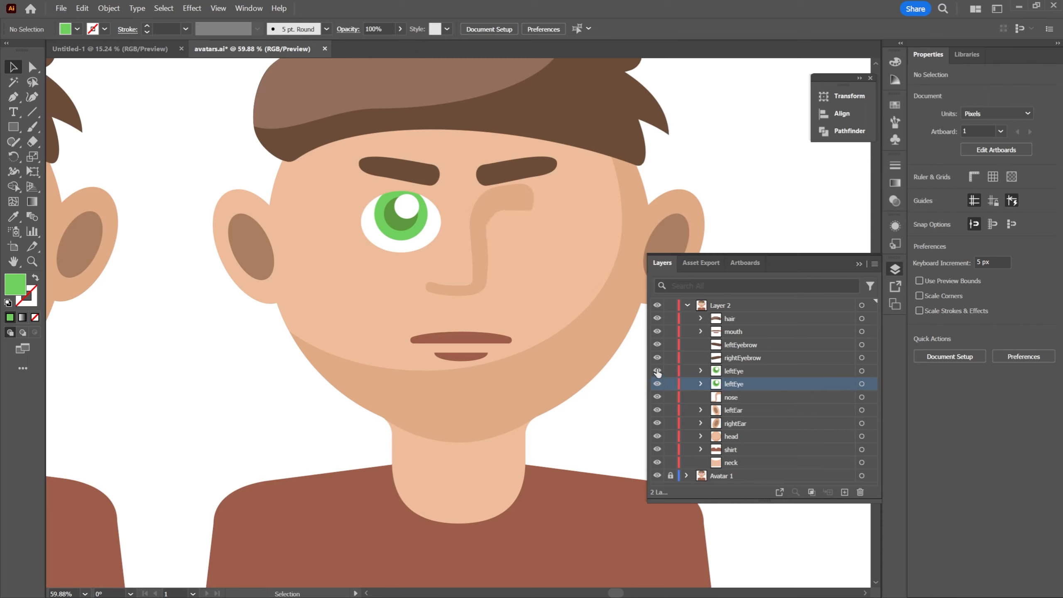
click(657, 370)
double_click(734, 371)
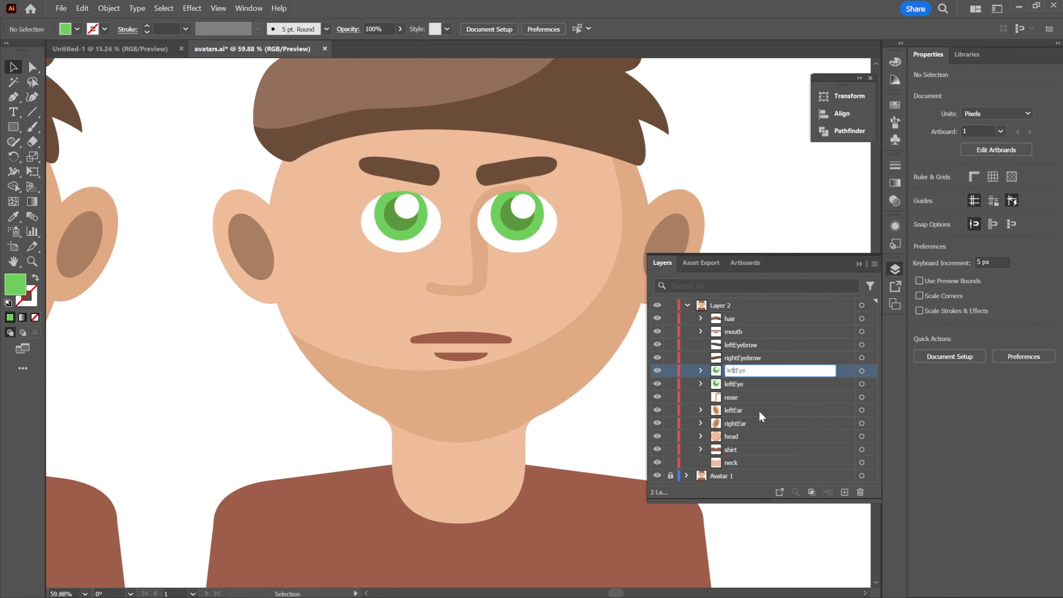
key(BackSpace)
key(BackSpace)
key(BackSpace)
key(BackSpace)
text(right)
key(Return)
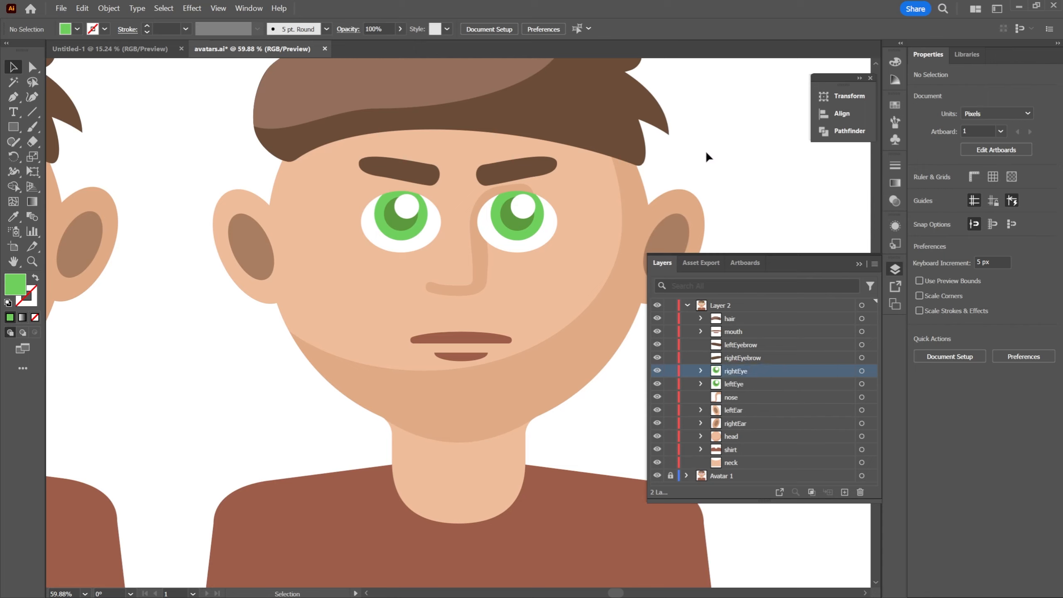
Expand Layer 2's hair group and toggle its visibility to check what it covers on the second avatar
key(z)
drag(718, 163, 671, 157)
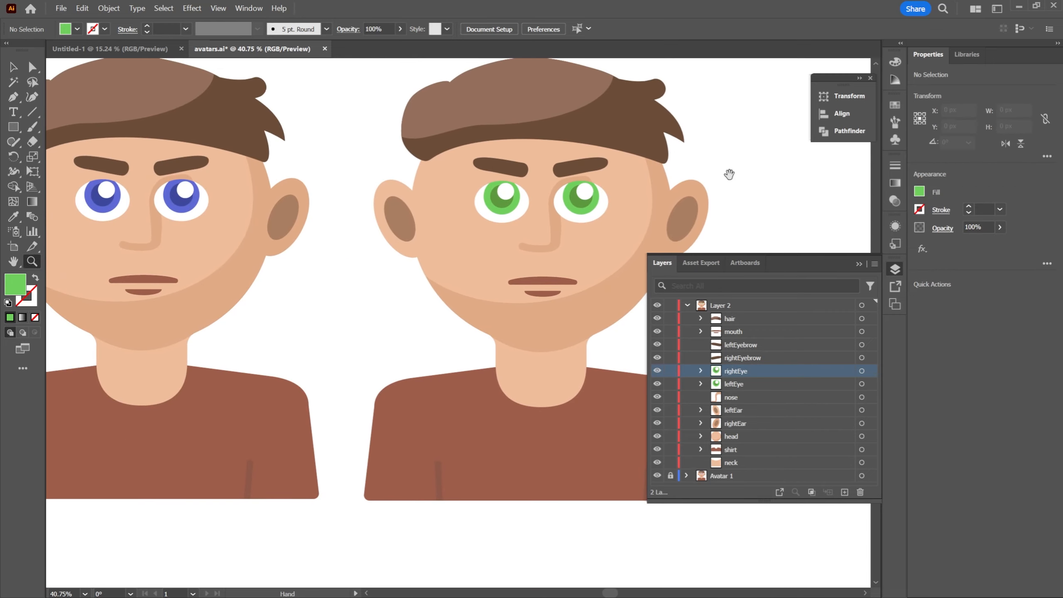
drag(729, 174, 662, 188)
drag(596, 228, 610, 201)
drag(573, 165, 589, 168)
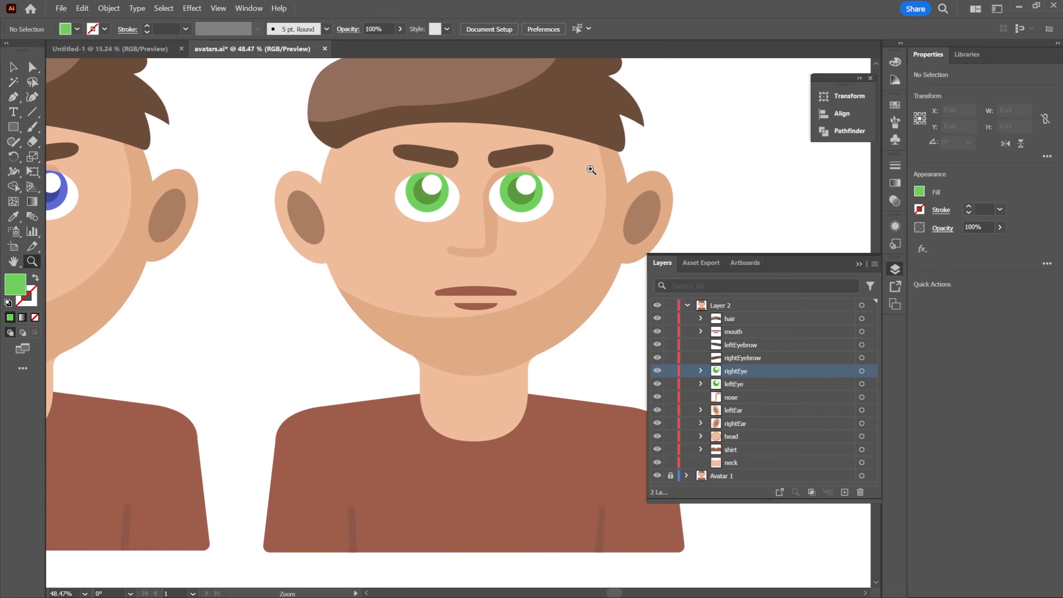
drag(648, 150, 622, 196)
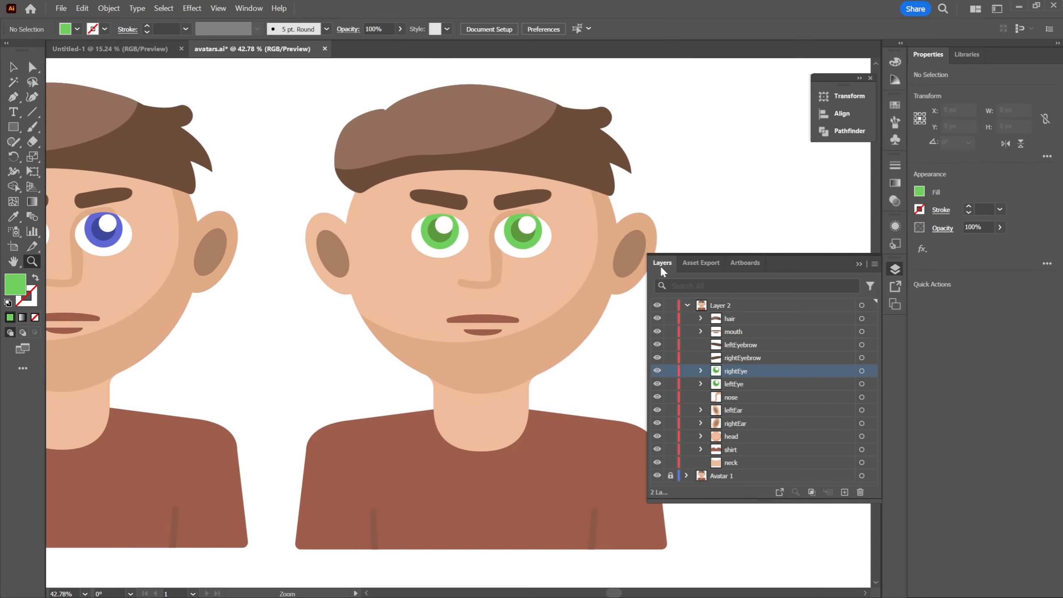
click(701, 319)
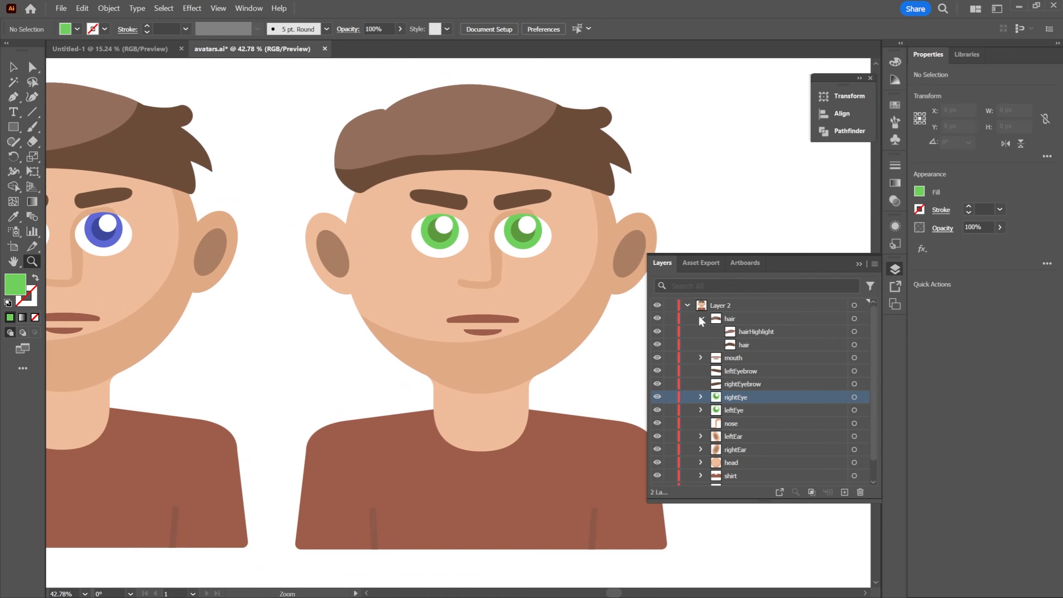
click(701, 318)
click(701, 318)
click(701, 319)
click(702, 318)
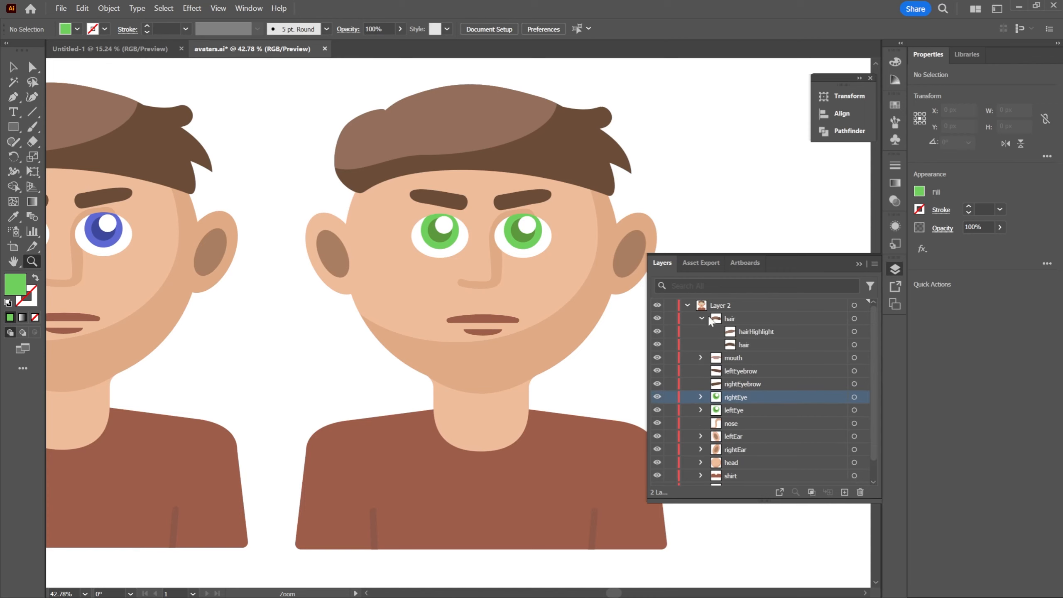
click(657, 319)
scroll(649, 176, down, 2)
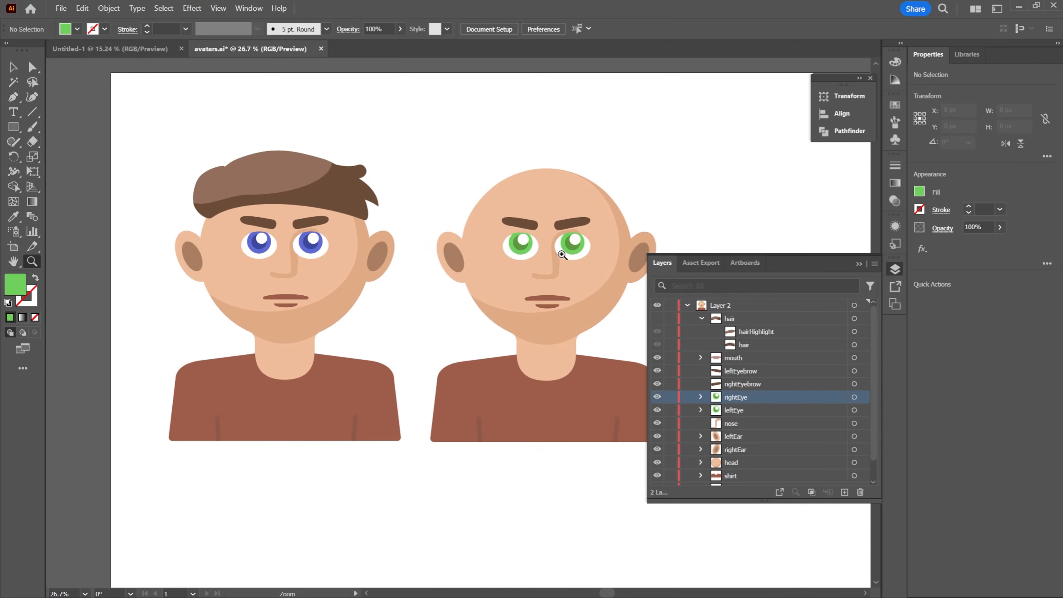
click(658, 318)
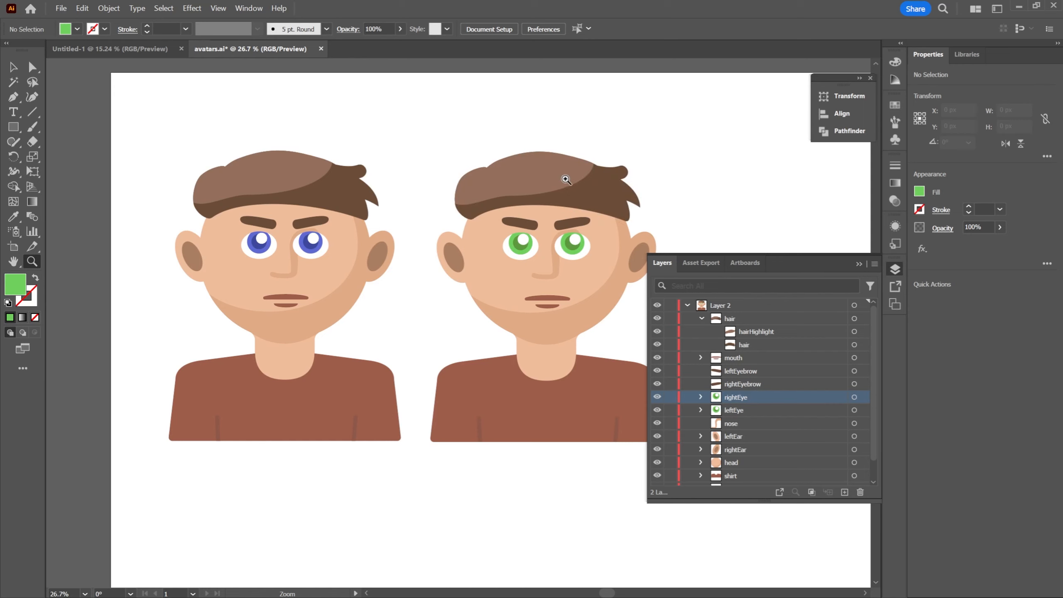
scroll(566, 180, up, 3)
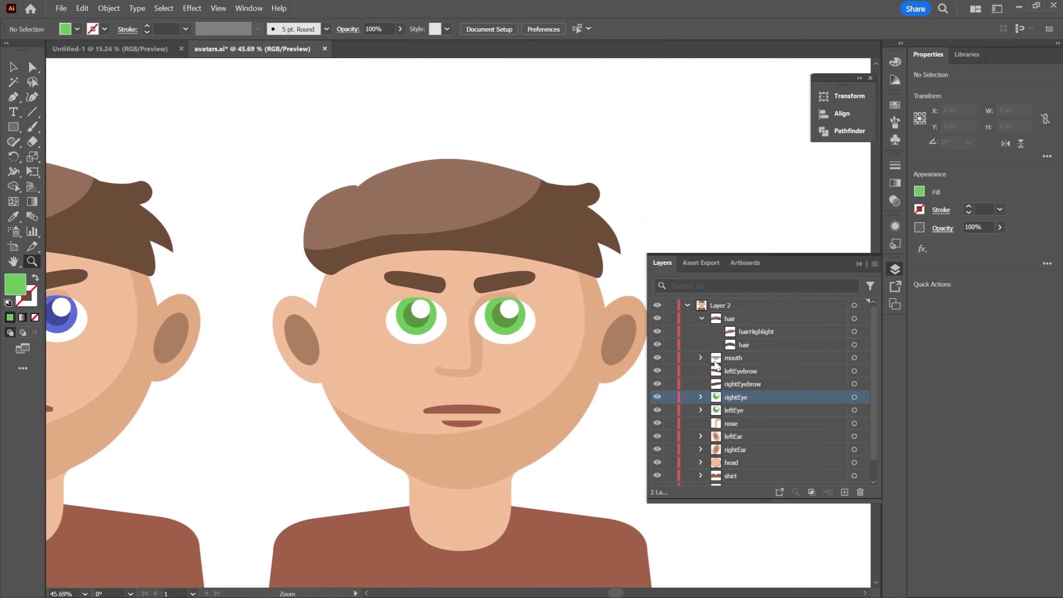
Toggle the visibility of the hairHighlight and hair paths to identify each piece of the hairstyle
click(657, 332)
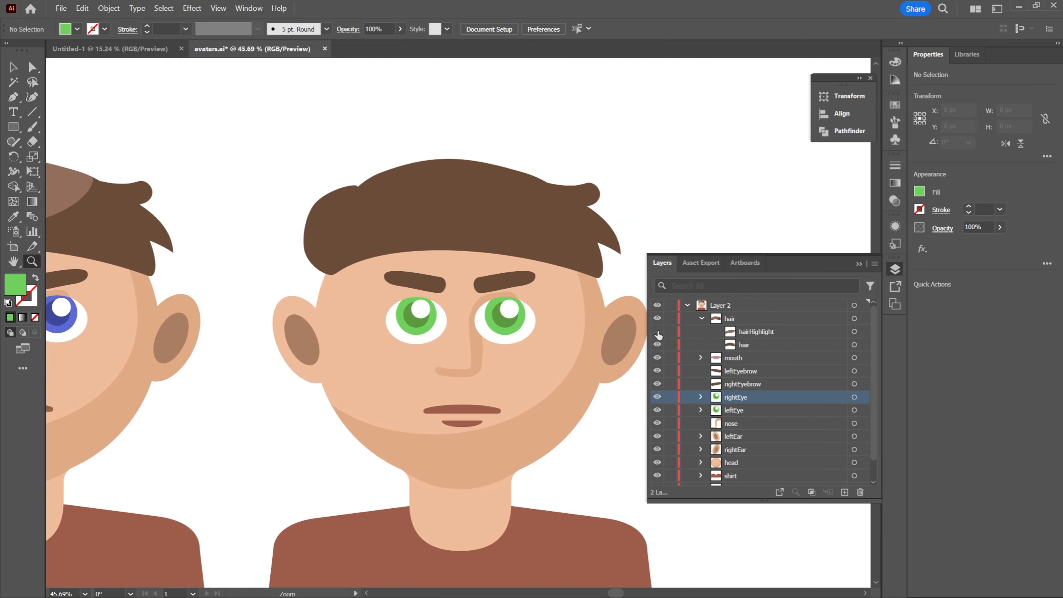
click(657, 332)
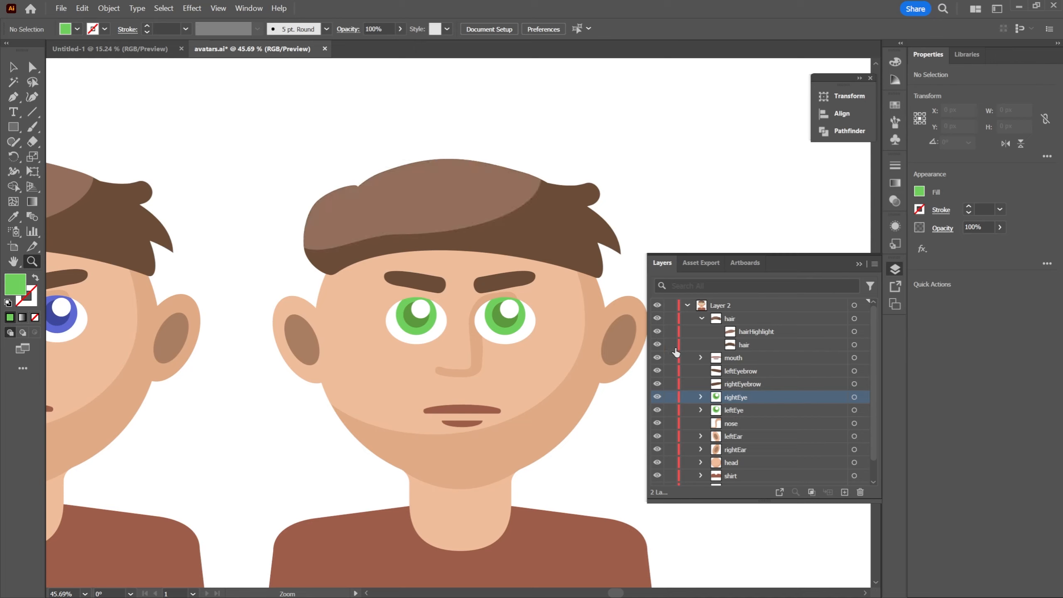
click(657, 345)
click(657, 345)
click(658, 345)
click(657, 345)
click(657, 331)
Delete the hairHighlight path from the second avatar's hair group in Layer 2
click(750, 331)
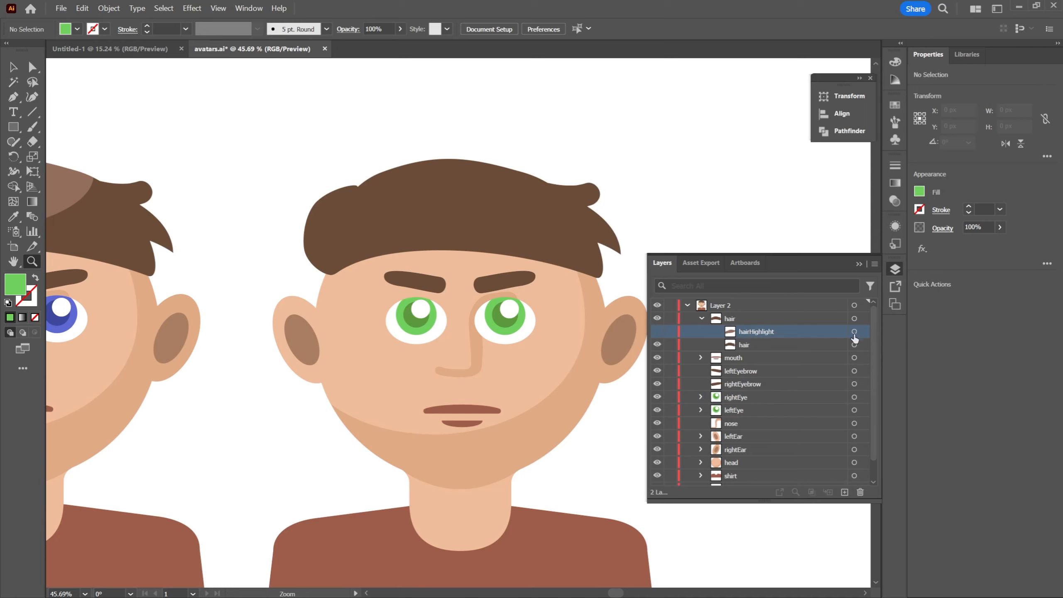
click(657, 332)
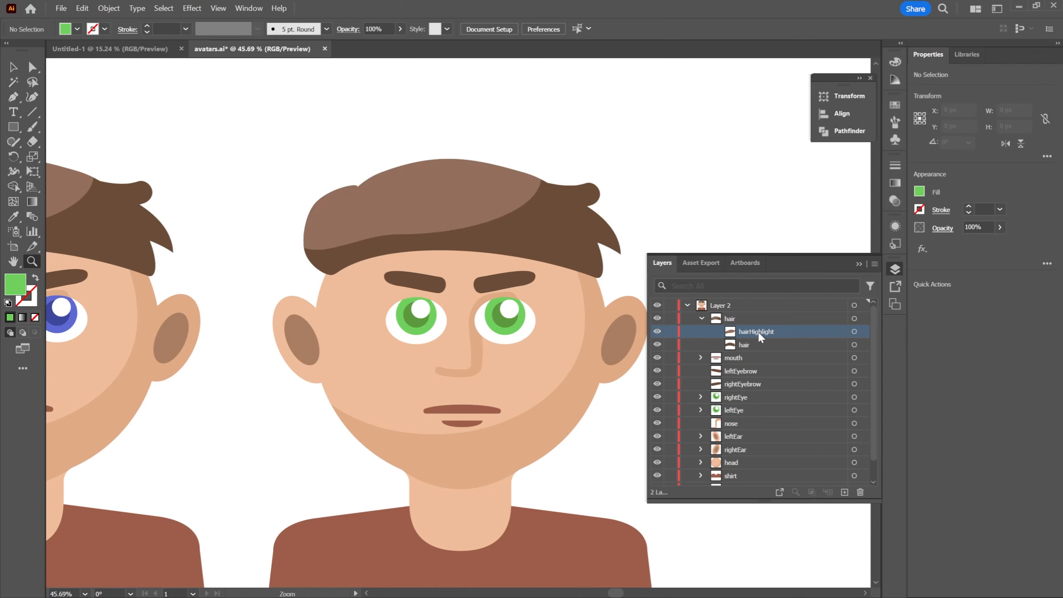
click(854, 332)
key(Delete)
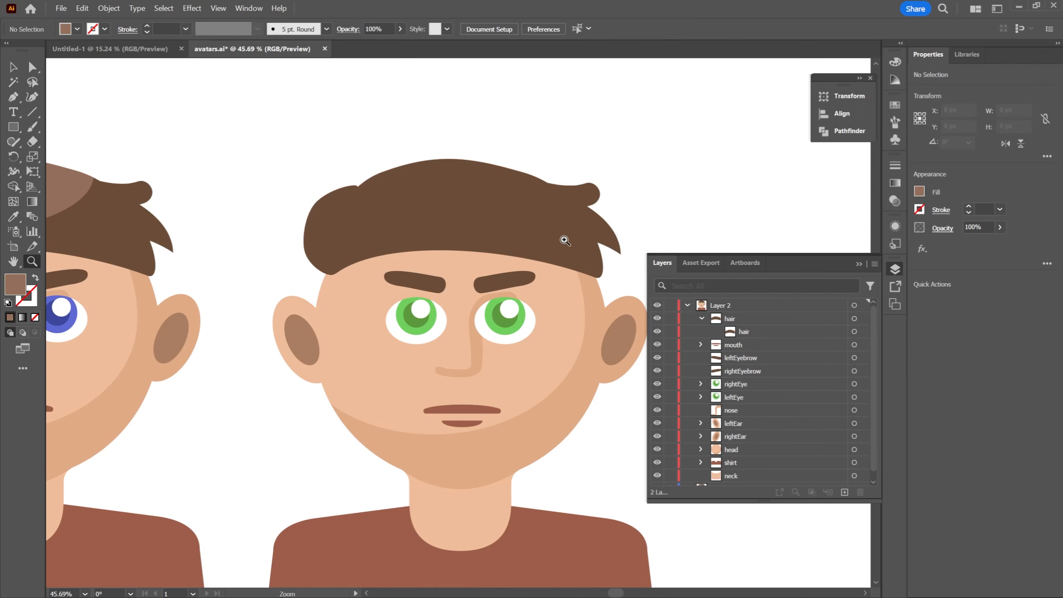
drag(436, 116, 472, 123)
key(a)
click(502, 204)
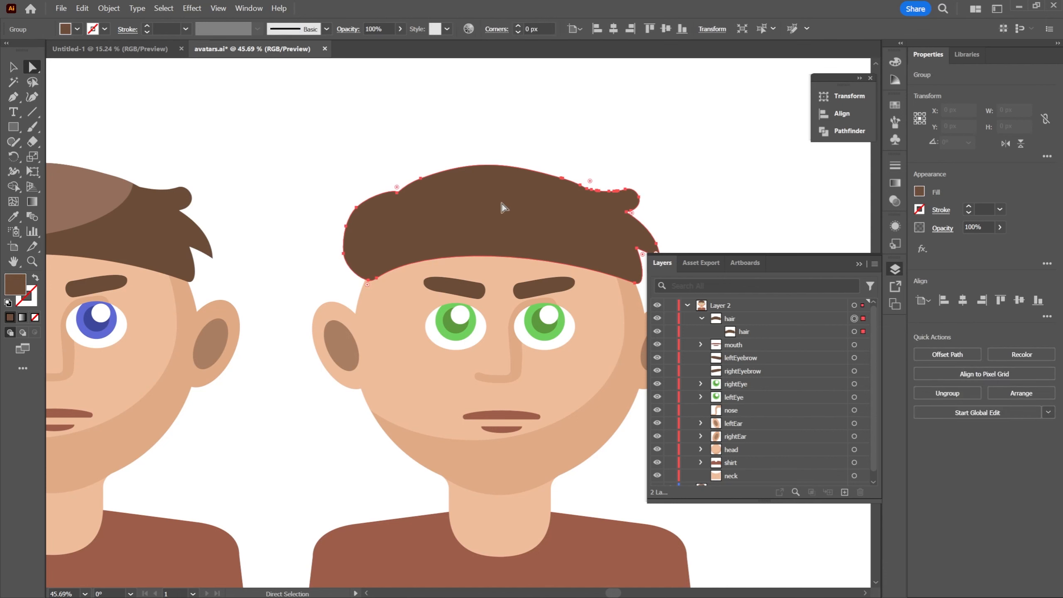
drag(357, 206, 361, 211)
key(ctrl+z)
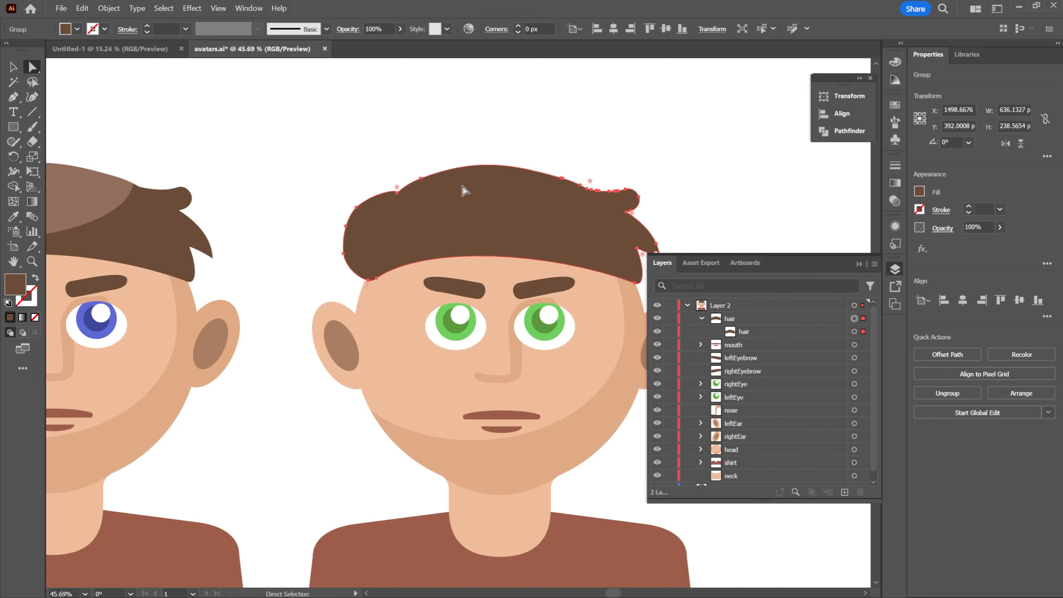
Isolate the second avatar's hair group and select the hair path inside it
key(v)
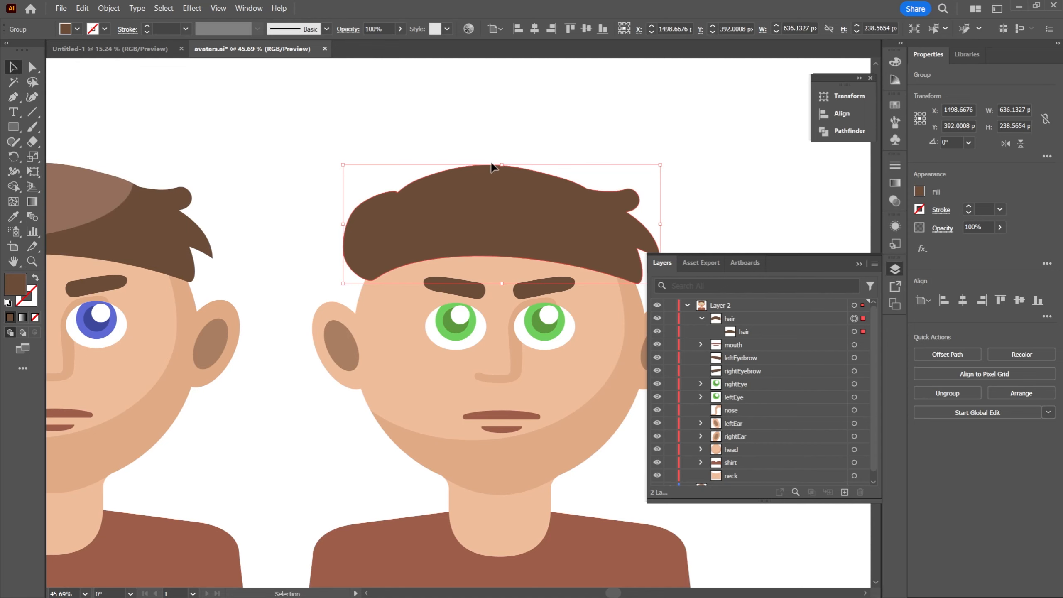
double_click(501, 198)
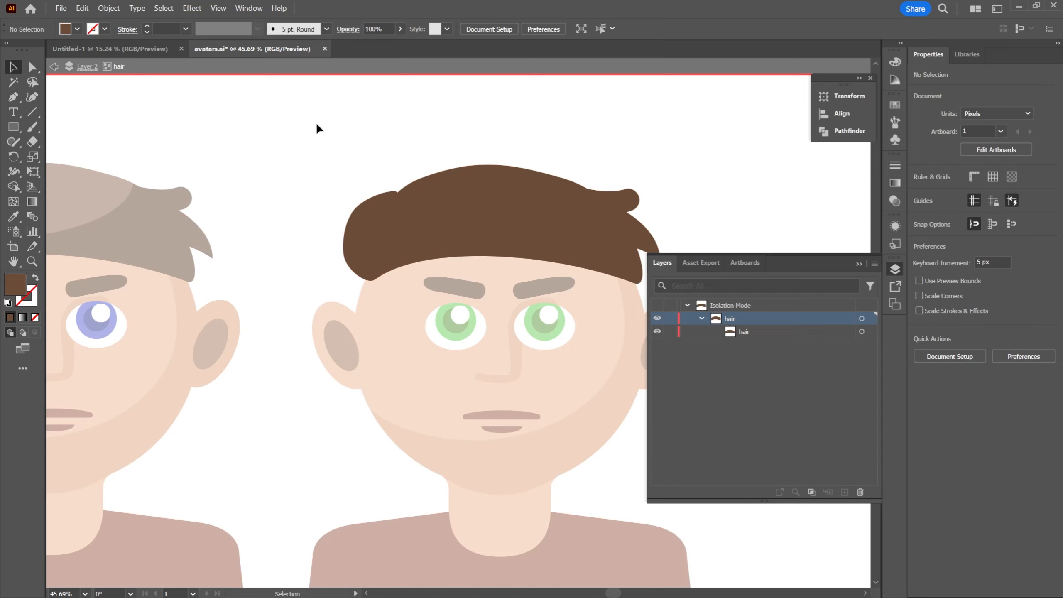
scroll(391, 155, up, 1)
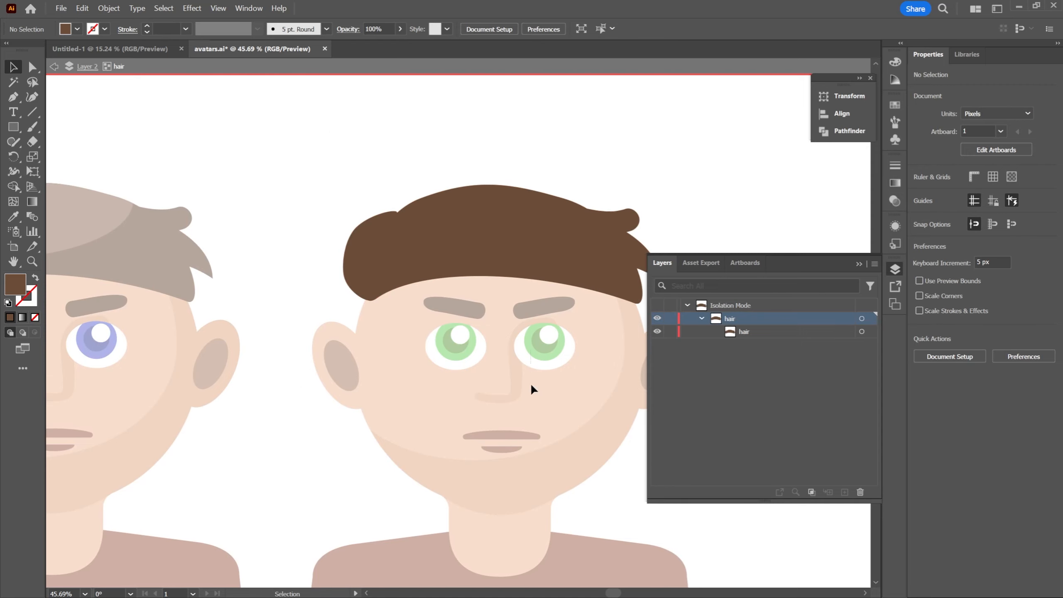
click(488, 223)
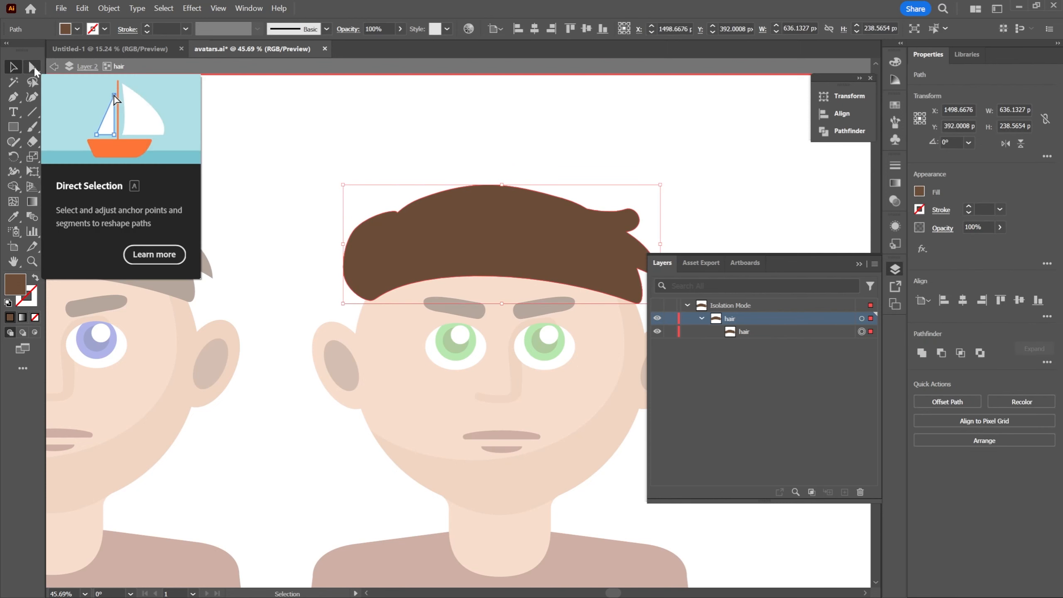
Examine the anchor points and handles along the left side of the isolated hair path using Direct Selection
click(32, 67)
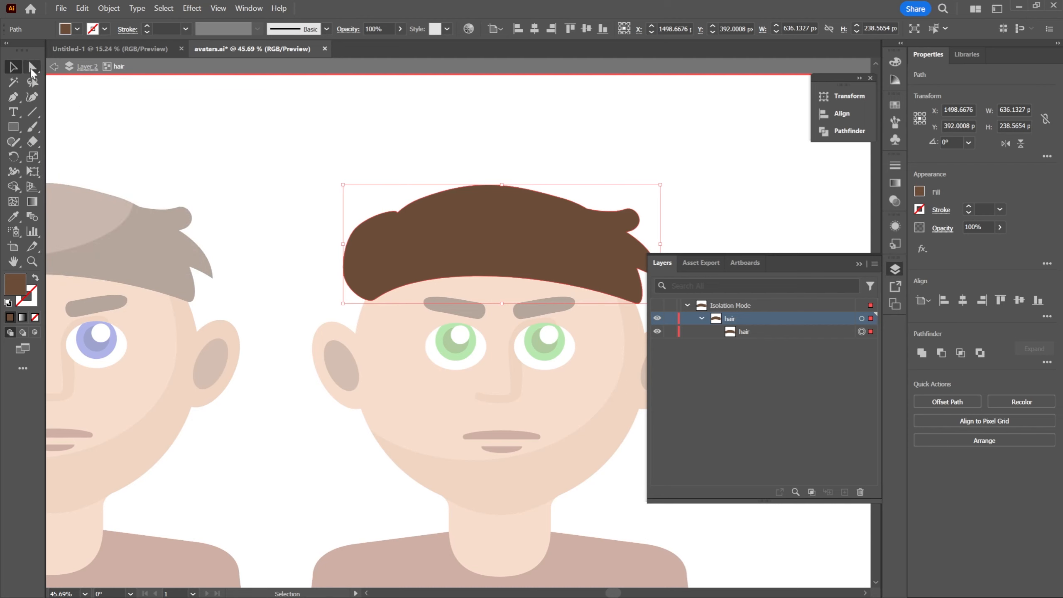
drag(295, 195, 374, 280)
key(z)
drag(323, 211, 389, 208)
drag(389, 208, 373, 202)
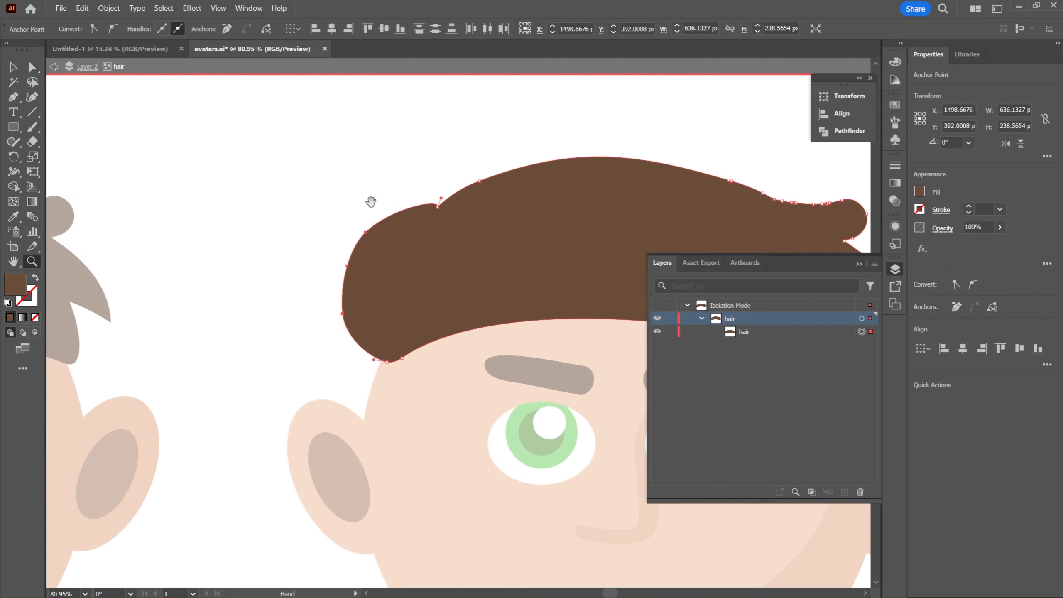
key(v)
click(358, 145)
key(a)
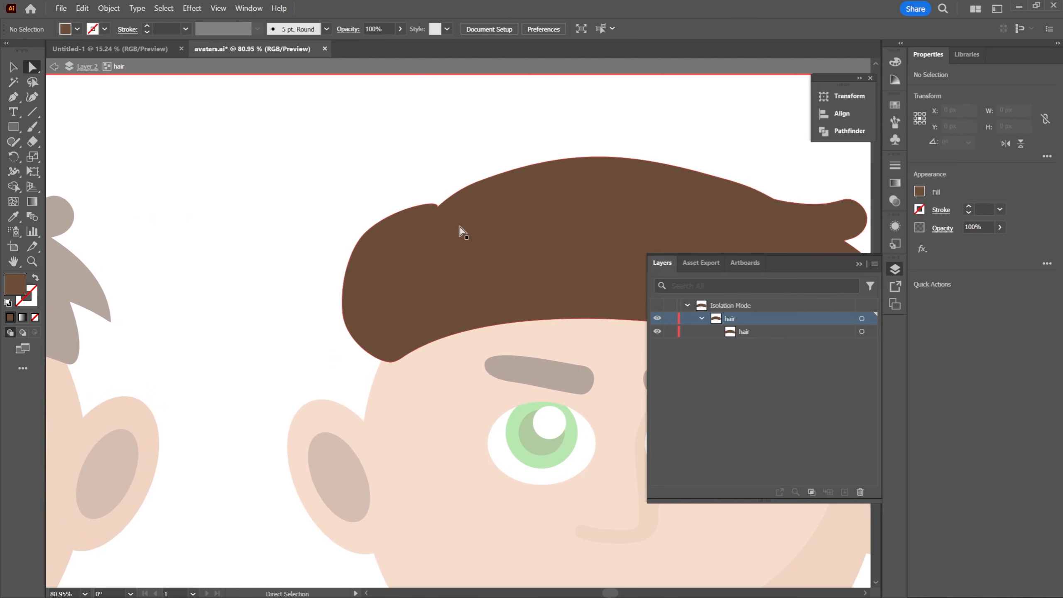
click(466, 242)
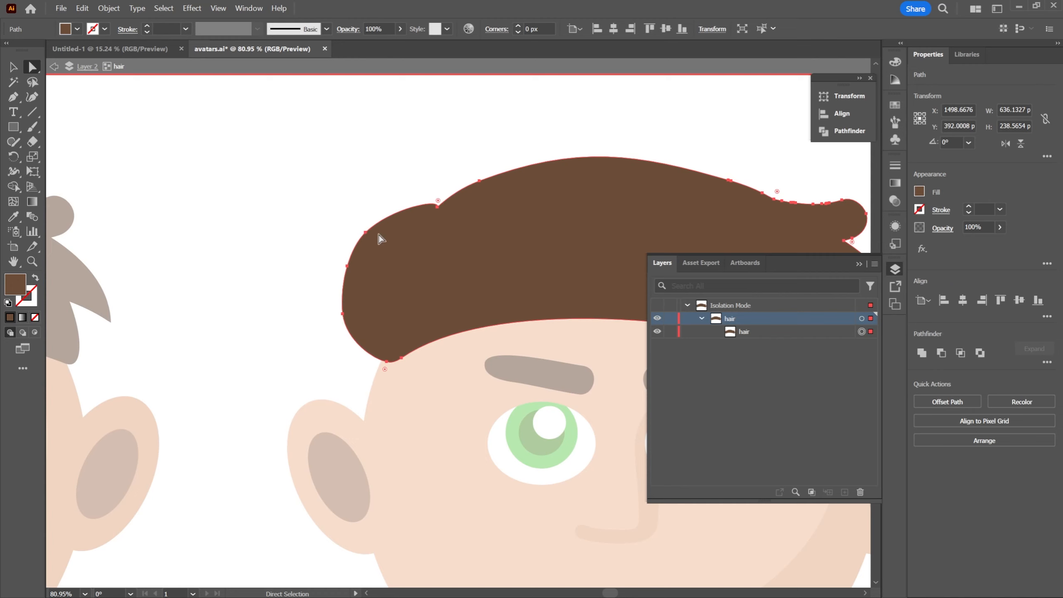
click(367, 234)
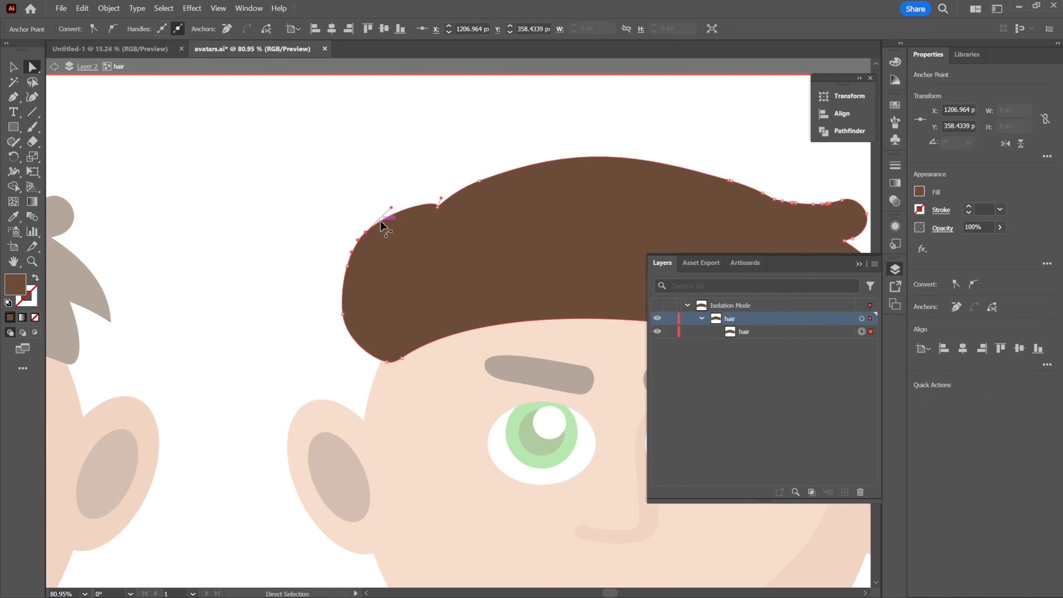
Select the anchor points at the hair's lower-left corner and move them down toward the ear and eyebrow
drag(389, 351, 407, 383)
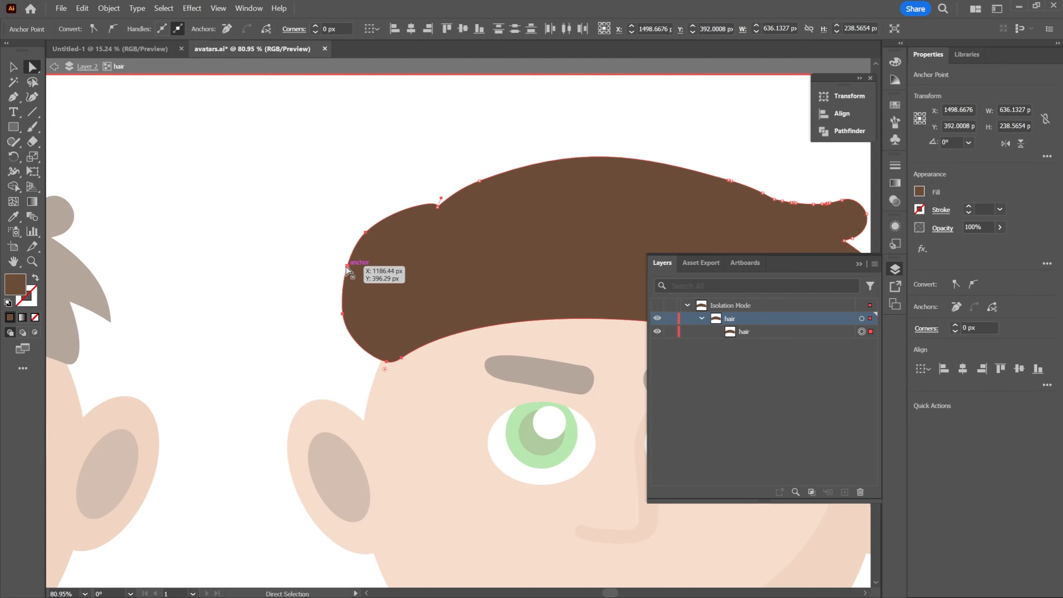
drag(346, 266, 344, 344)
drag(410, 174, 321, 170)
key(ctrl+space)
drag(557, 195, 538, 201)
drag(538, 201, 445, 202)
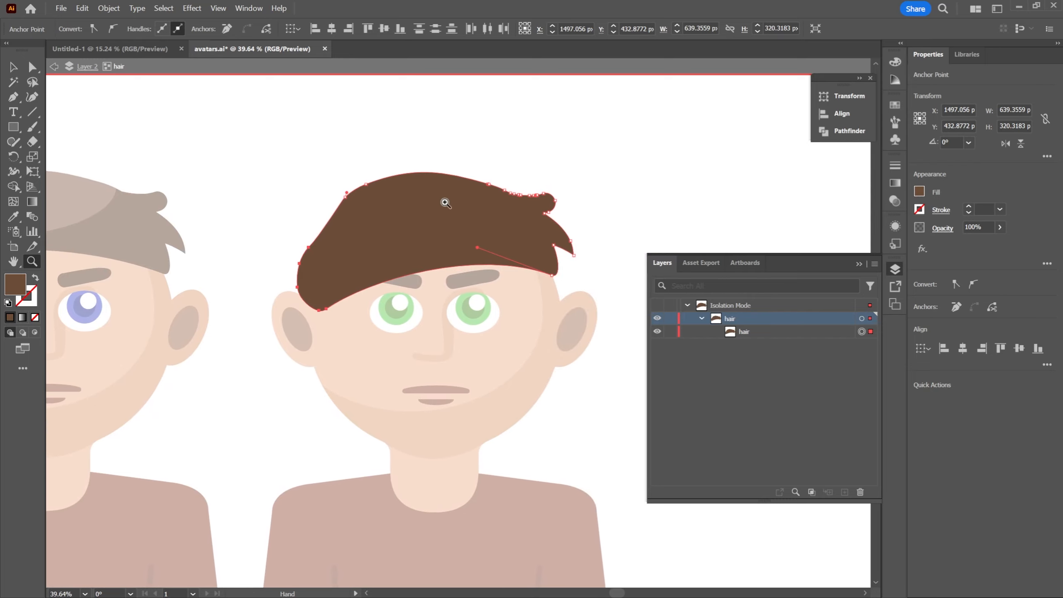
Reshape the hair's left side into a long swept fringe covering one eye, moving its upper anchors outward and lowering its tip
drag(327, 181, 327, 202)
mouse_move(309, 248)
mouse_down()
mouse_move(316, 208)
mouse_move(294, 244)
mouse_up()
drag(352, 334, 277, 210)
drag(252, 161, 325, 248)
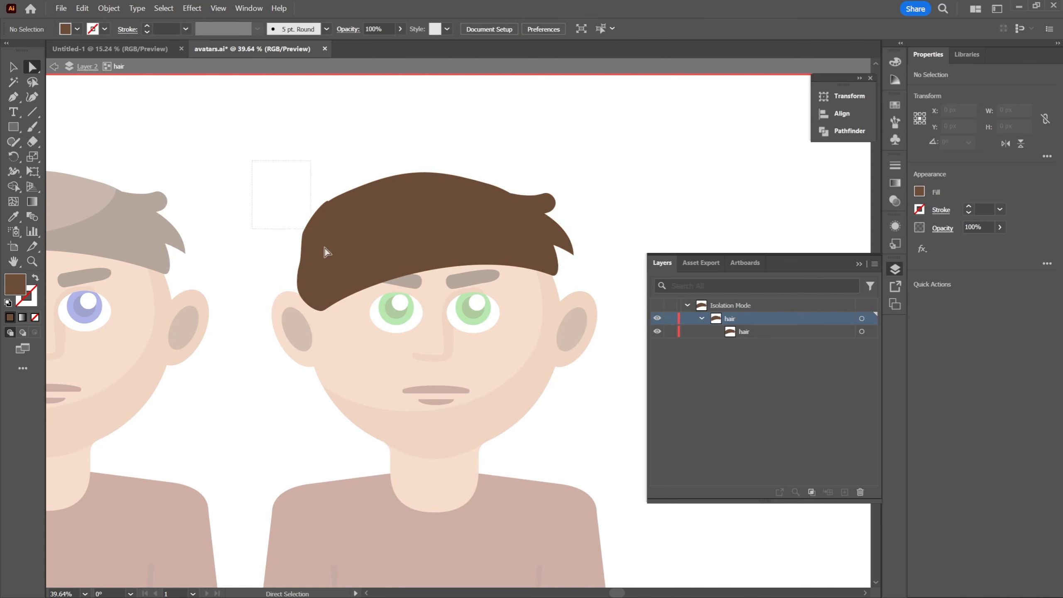
mouse_move(341, 349)
mouse_down()
mouse_move(329, 314)
mouse_move(335, 346)
mouse_up()
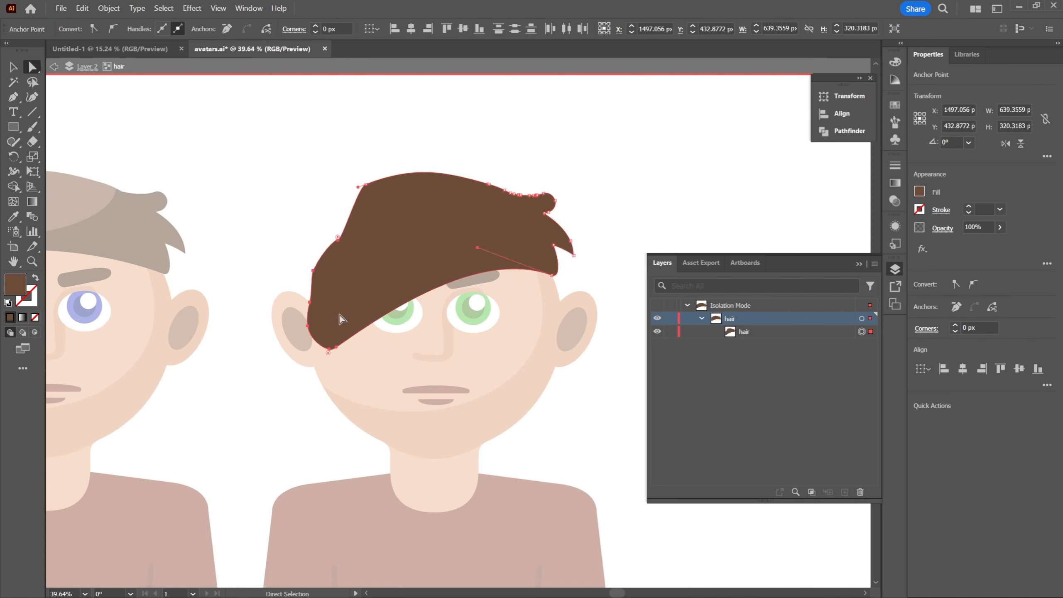
drag(339, 244, 328, 213)
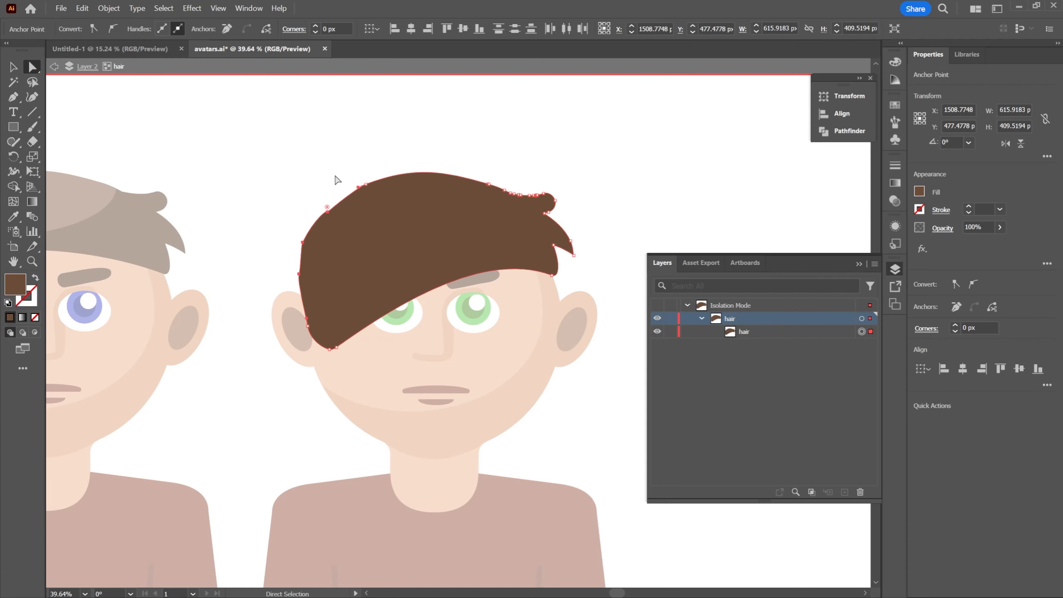
click(359, 176)
Select the reshaped hair path and activate the Smooth tool with its Fidelity at the full Smooth setting
drag(335, 169, 356, 148)
key(z)
drag(373, 144, 398, 165)
key(a)
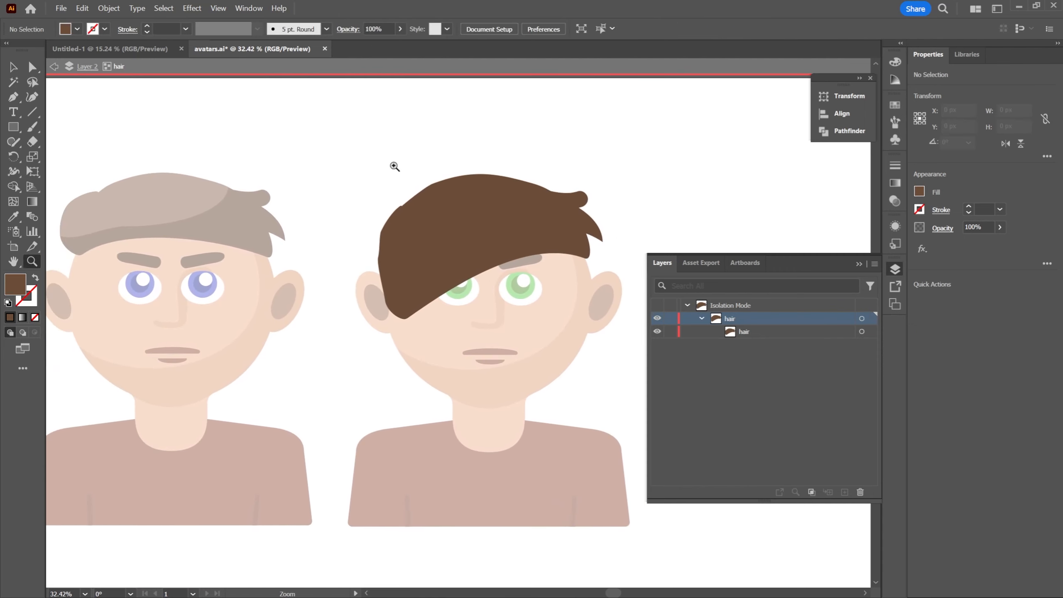
click(450, 206)
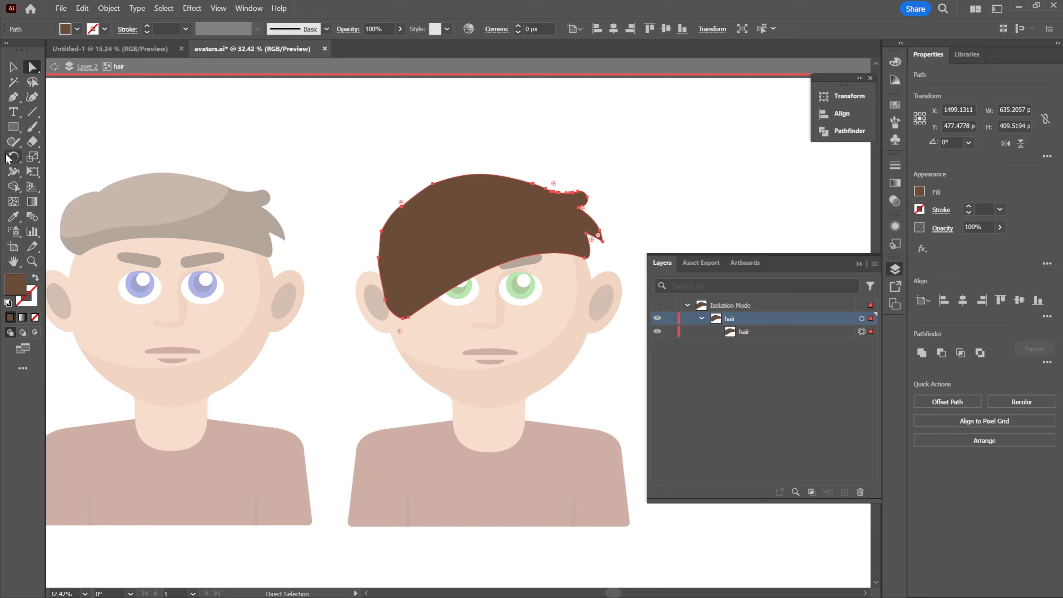
click(13, 142)
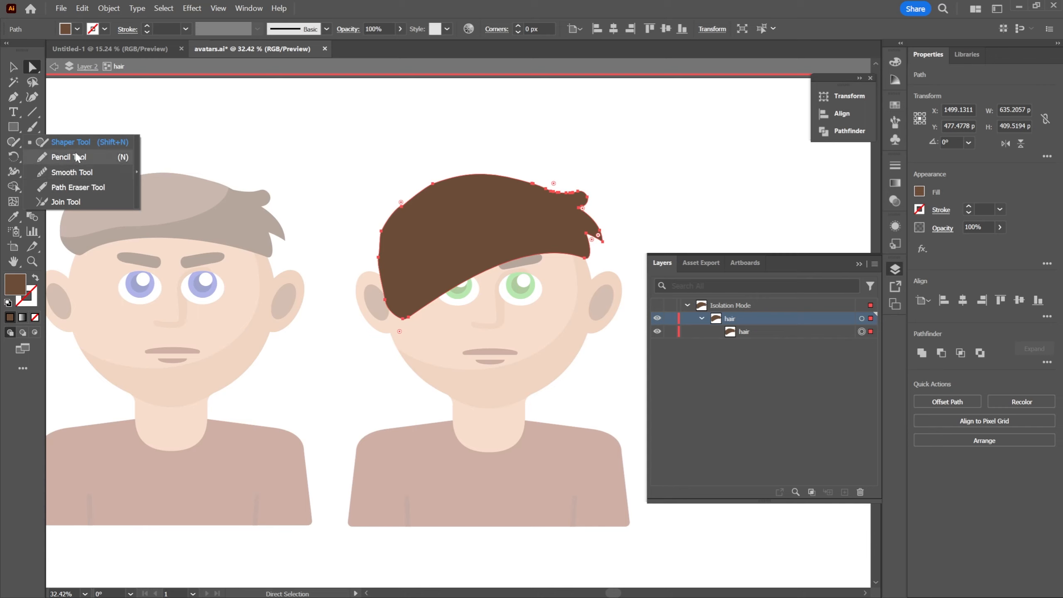
click(78, 171)
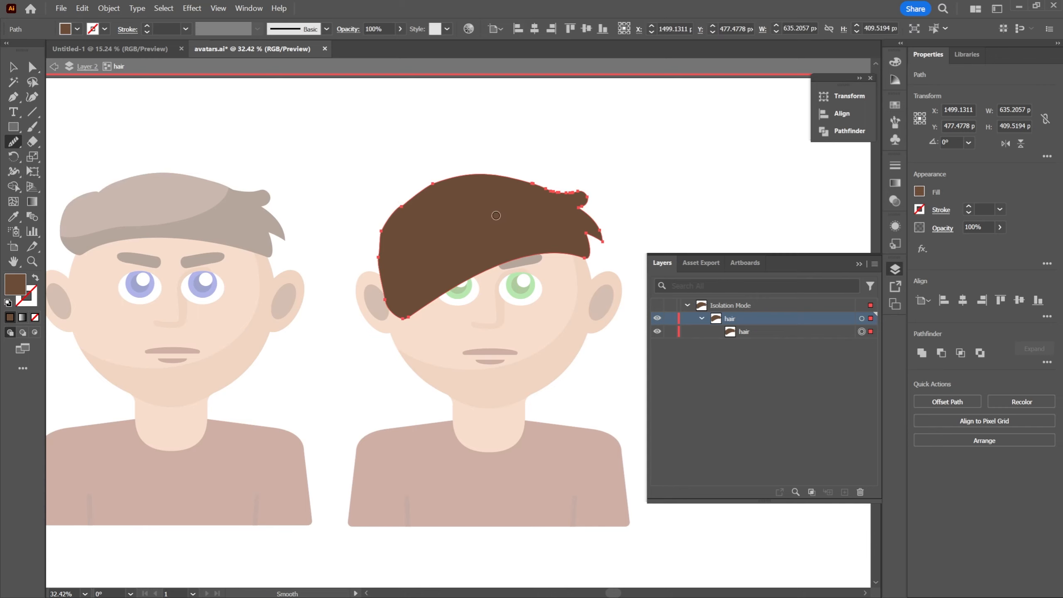
double_click(14, 144)
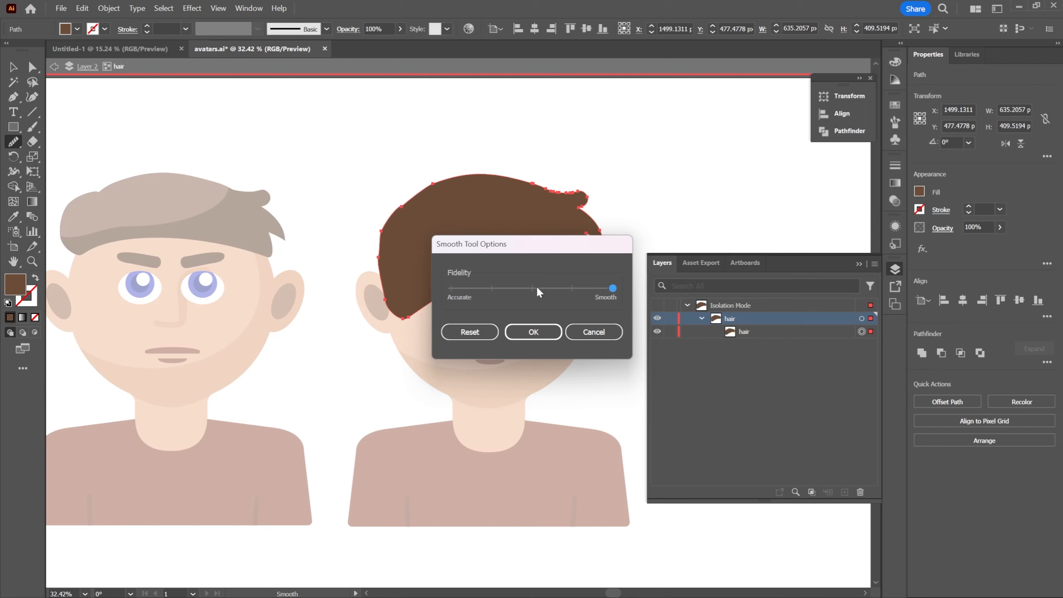
click(533, 332)
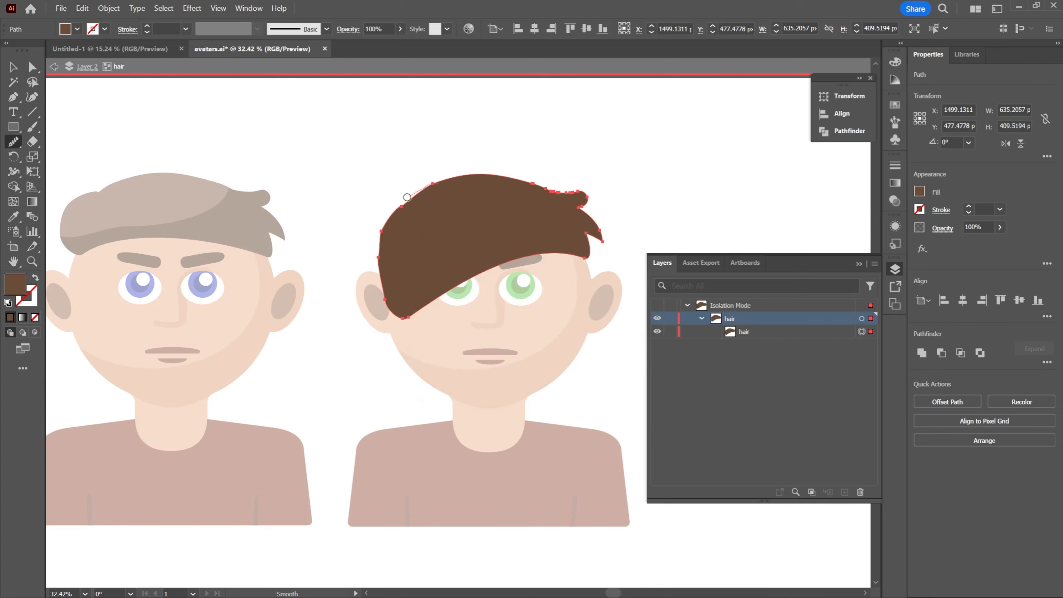
Smooth the hair path's left edge from the crown down to the fringe tip with the Smooth tool
mouse_move(408, 197)
mouse_down()
mouse_move(384, 215)
mouse_move(380, 242)
mouse_up()
drag(413, 317, 407, 318)
mouse_move(406, 207)
mouse_down()
mouse_move(378, 234)
mouse_move(377, 273)
mouse_move(401, 318)
mouse_up()
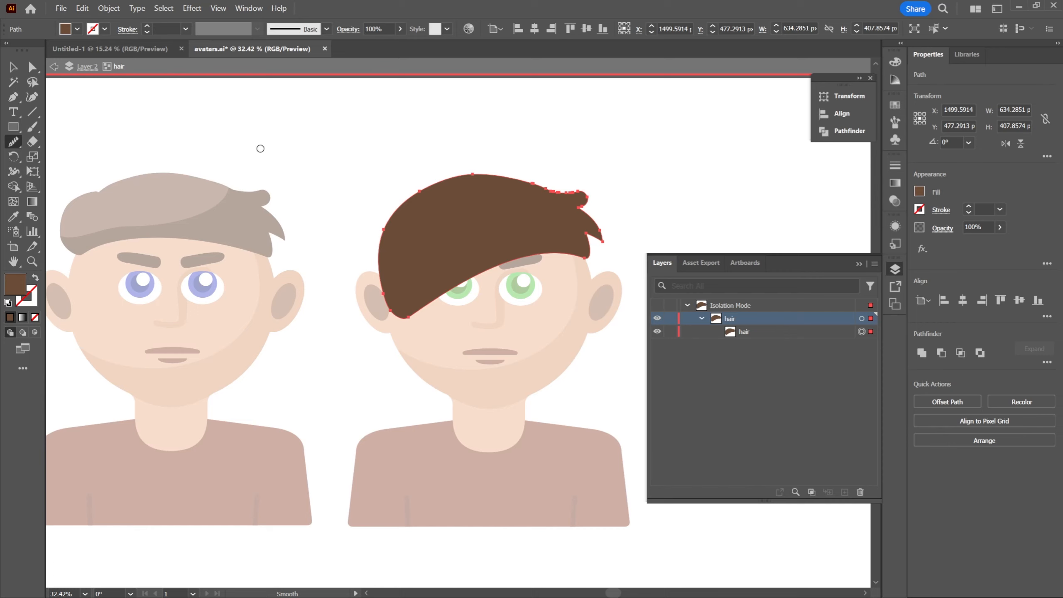
Deselect the hair and examine its smoothed fringe up close and beside the original avatar
key(v)
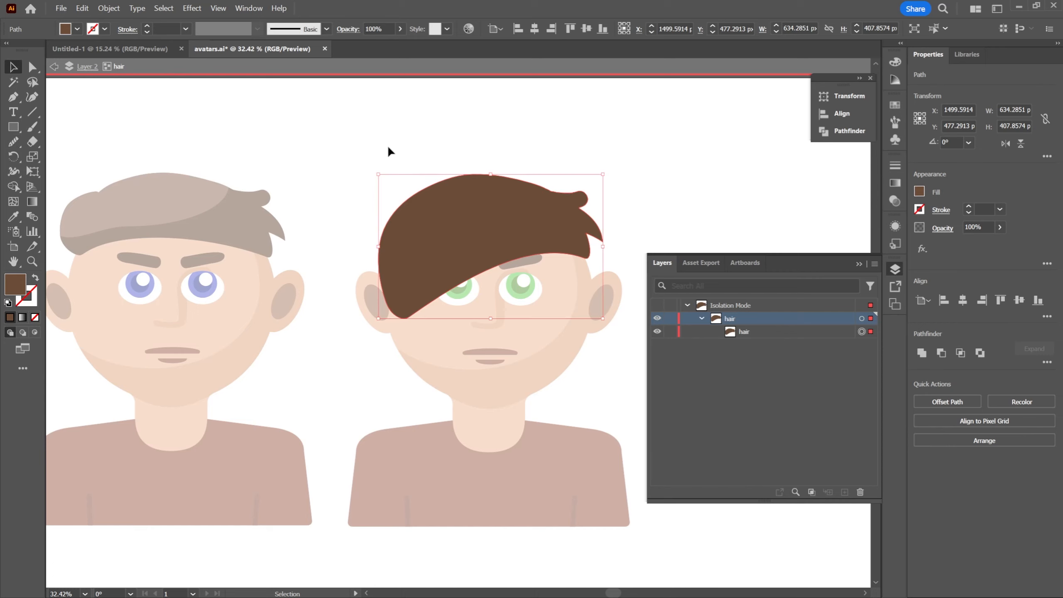
click(383, 146)
key(space)
drag(539, 158, 518, 147)
scroll(413, 155, up, 2)
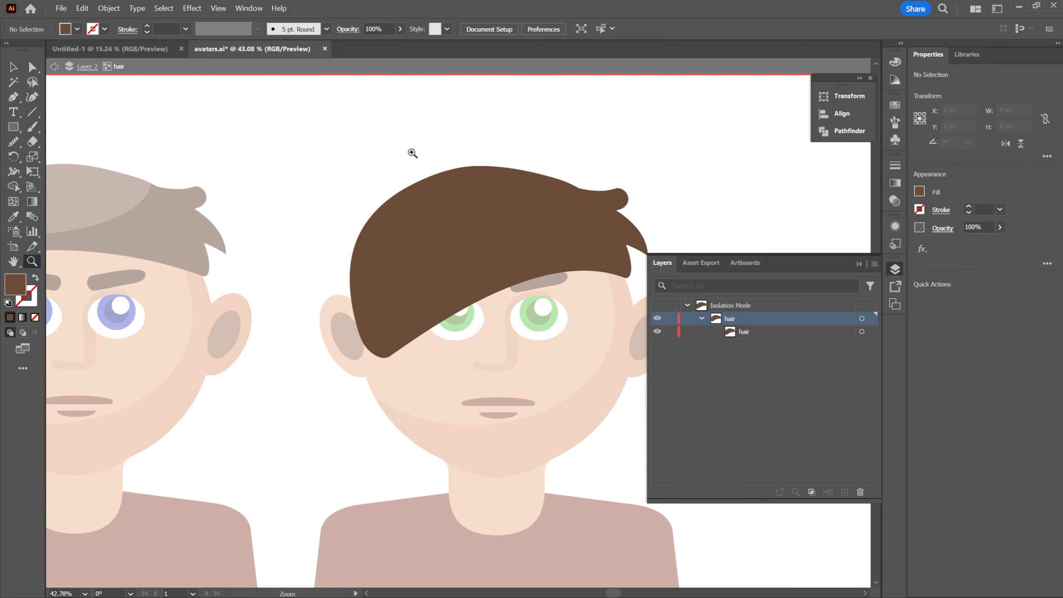
click(433, 257)
click(548, 149)
scroll(645, 226, down, 2)
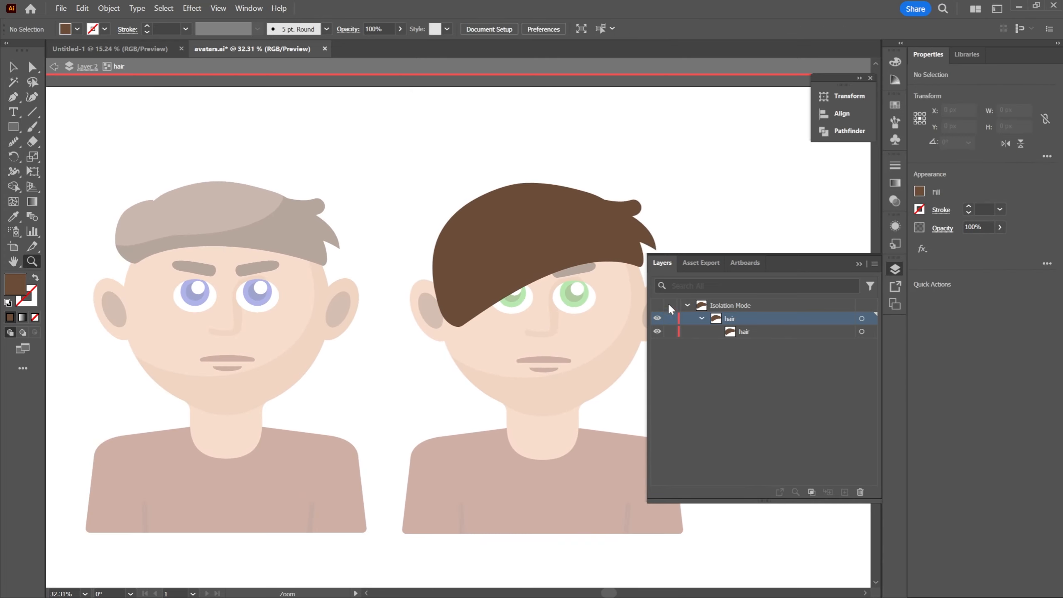
click(576, 184)
click(584, 168)
drag(484, 289, 551, 196)
scroll(448, 326, down, 3)
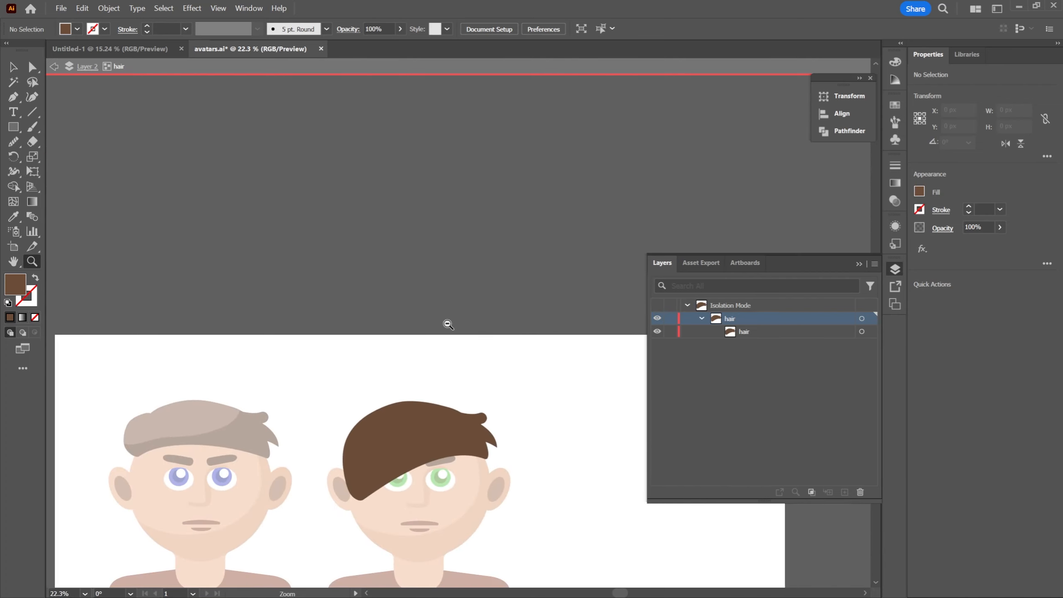
drag(459, 352, 482, 244)
Exit the hair group's isolation mode and collapse the group in the layer list
click(13, 67)
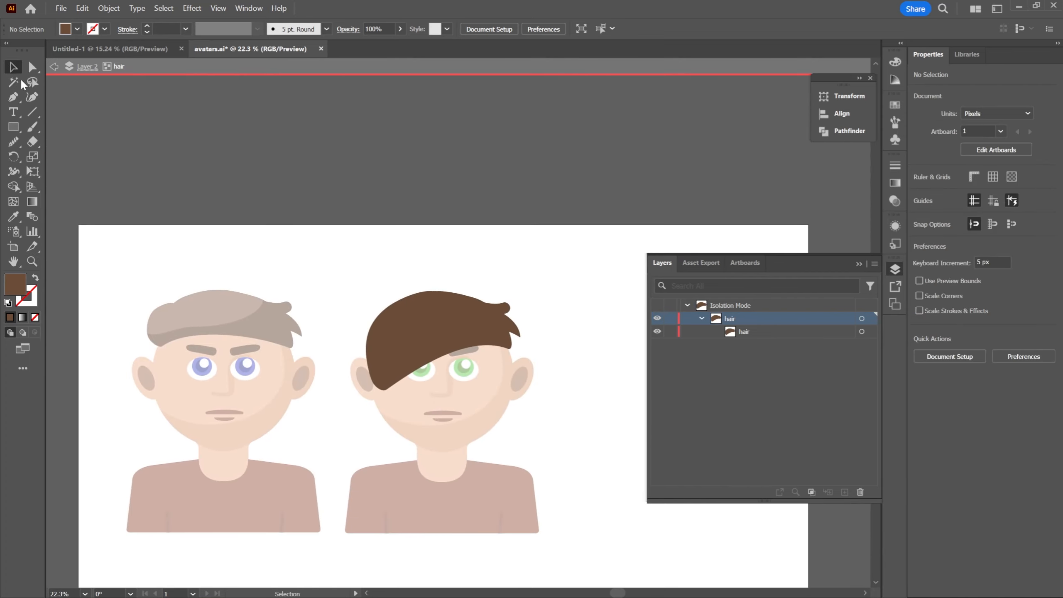
double_click(574, 265)
drag(470, 270, 503, 208)
key(z)
drag(418, 230, 457, 202)
drag(459, 198, 468, 170)
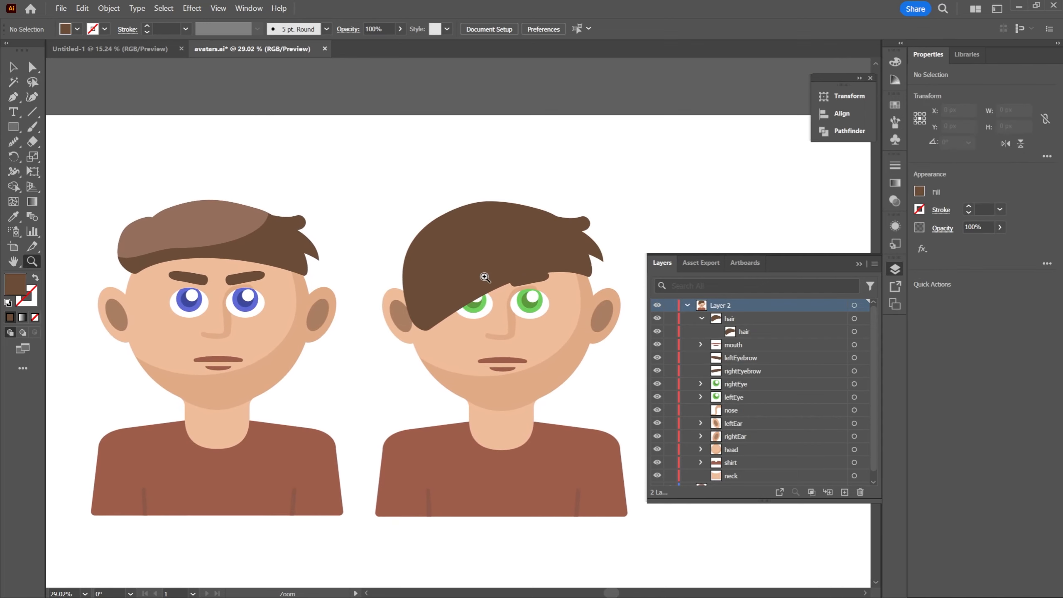
click(701, 318)
drag(473, 210, 500, 180)
Change the second avatar's hair fill to the dark blond B7AC5C
key(v)
click(551, 224)
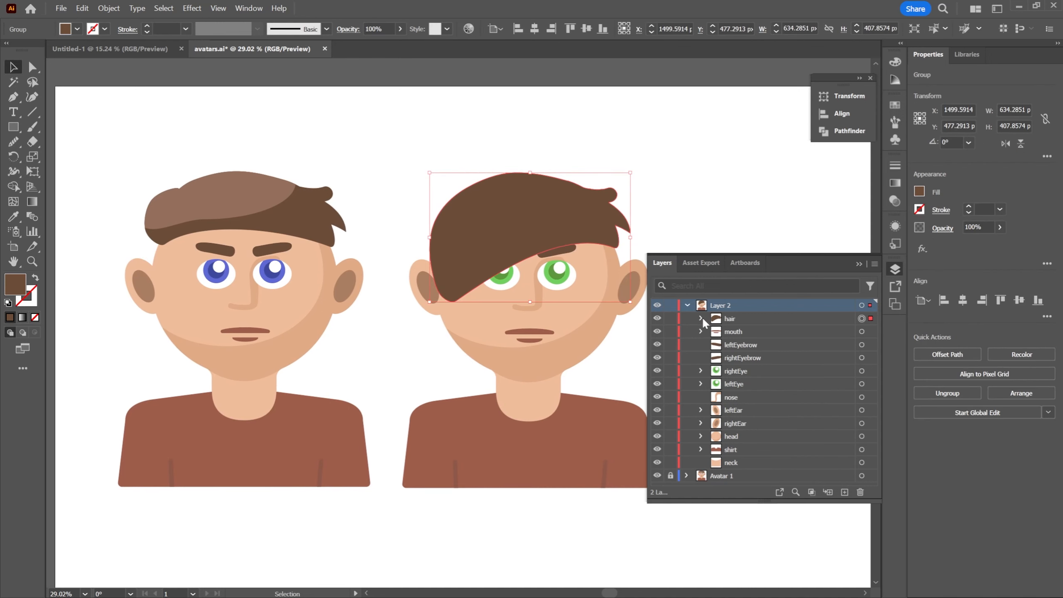
drag(677, 223, 656, 204)
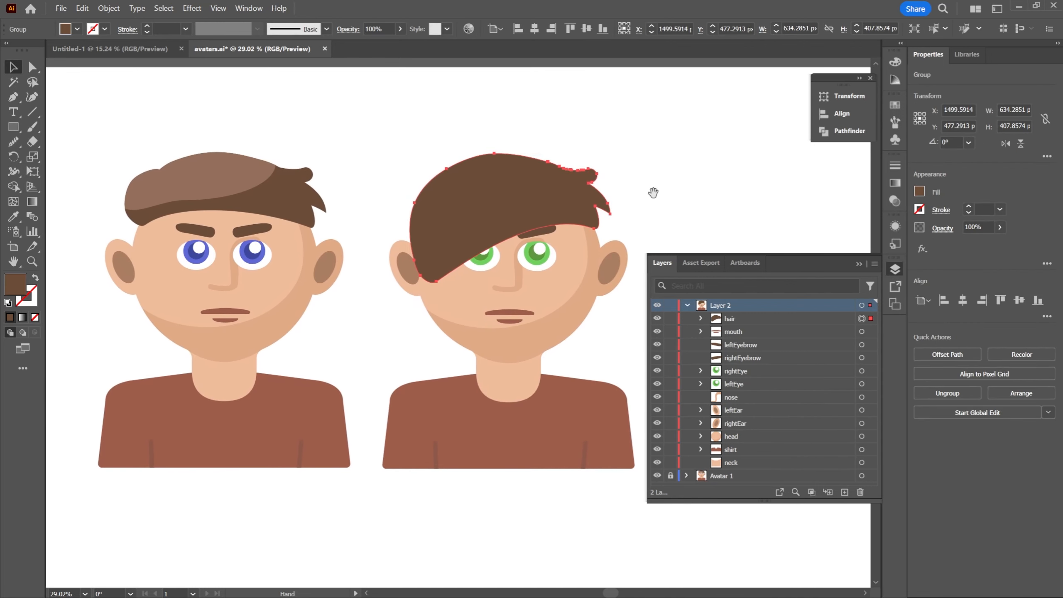
click(702, 318)
click(761, 334)
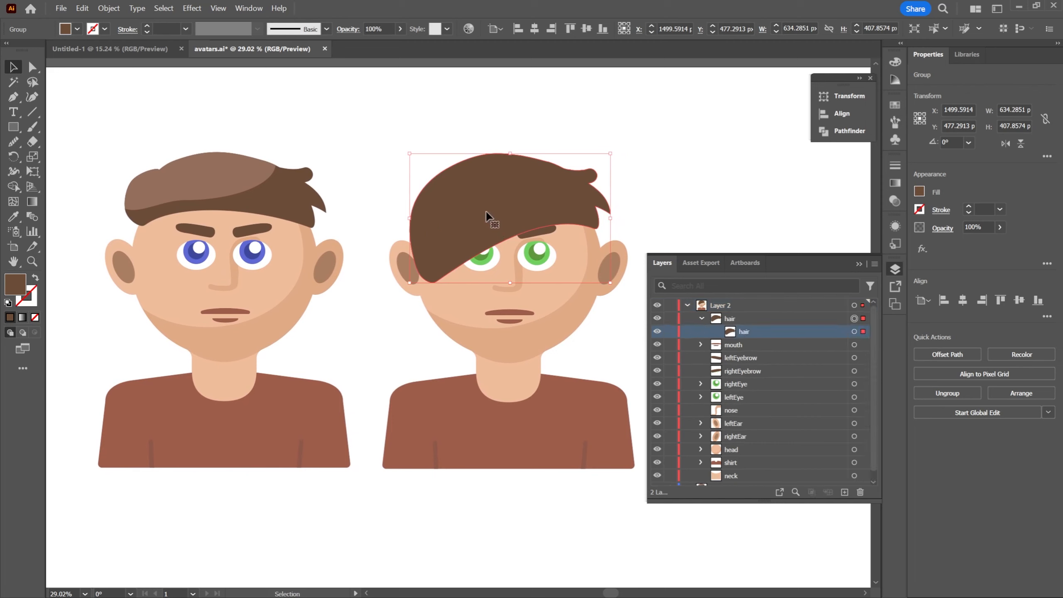
double_click(14, 285)
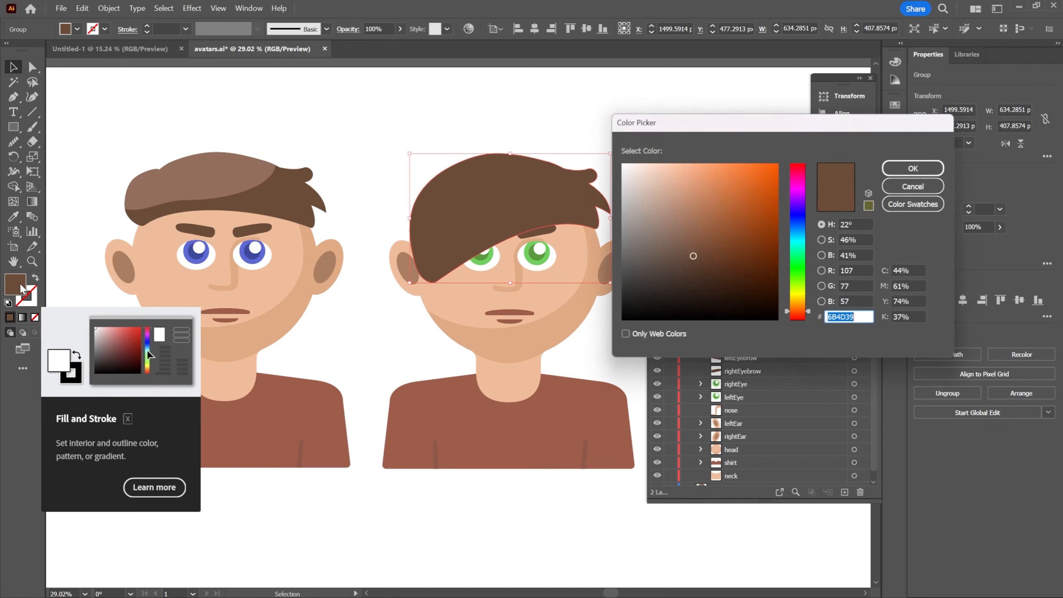
drag(742, 130, 731, 109)
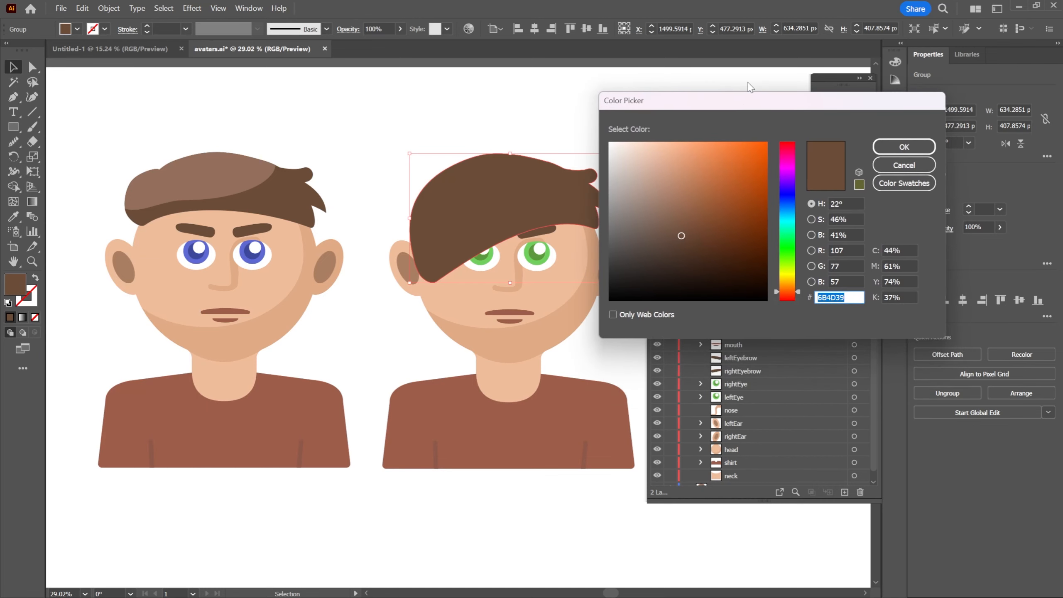
drag(797, 288, 796, 277)
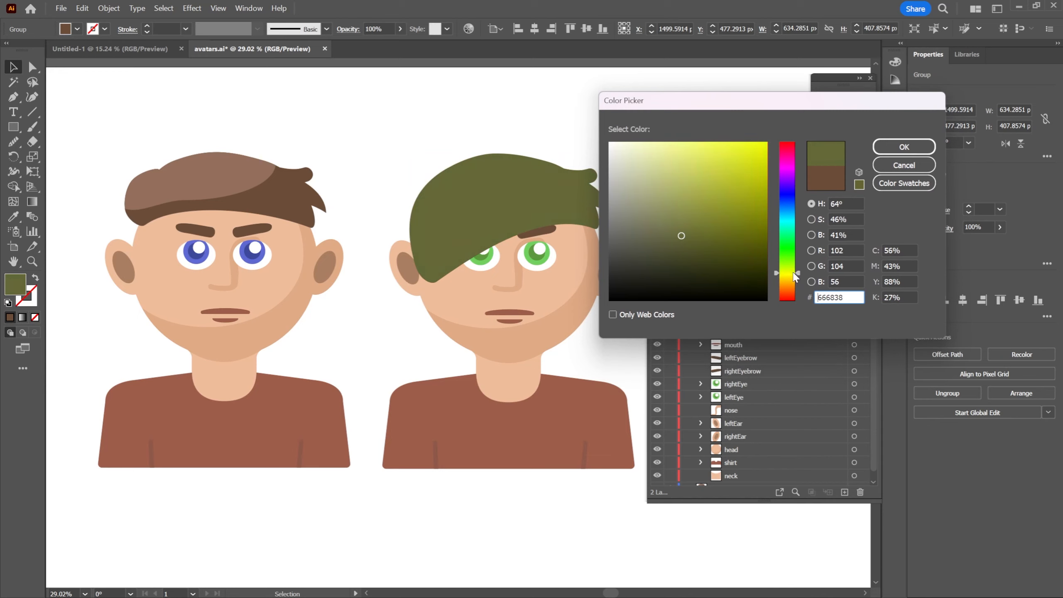
mouse_move(681, 234)
mouse_down()
mouse_move(673, 195)
mouse_move(683, 187)
mouse_up()
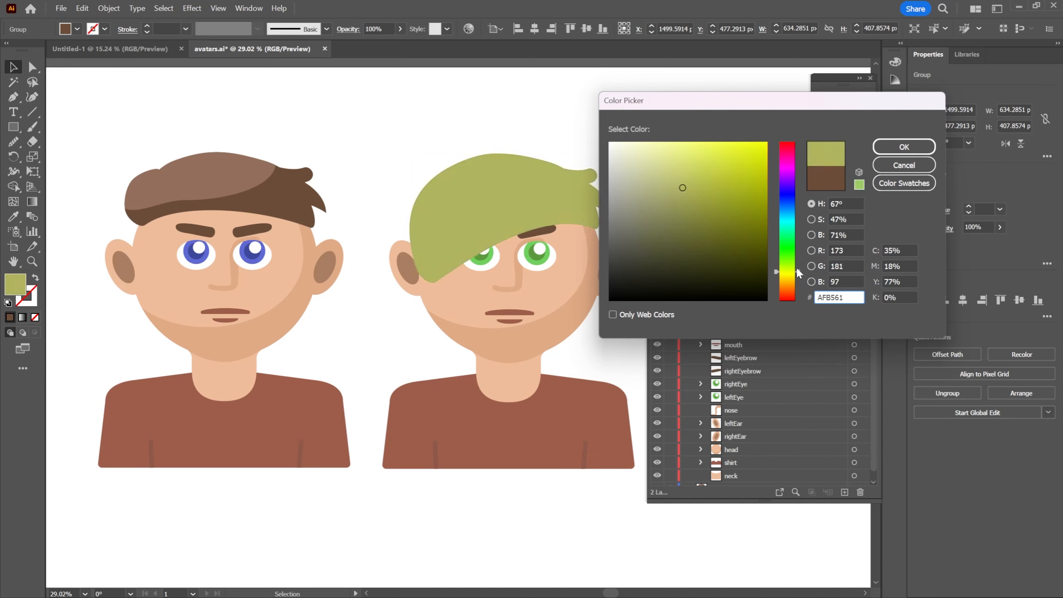
drag(798, 269, 795, 272)
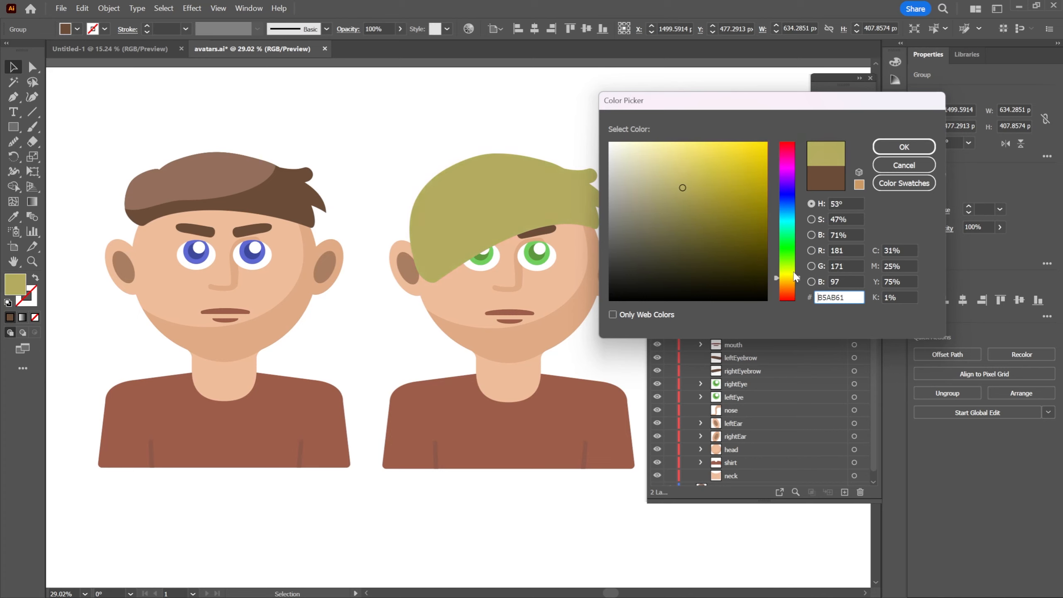
mouse_move(691, 197)
mouse_down()
mouse_move(705, 199)
mouse_move(693, 173)
mouse_move(688, 188)
mouse_up()
click(904, 147)
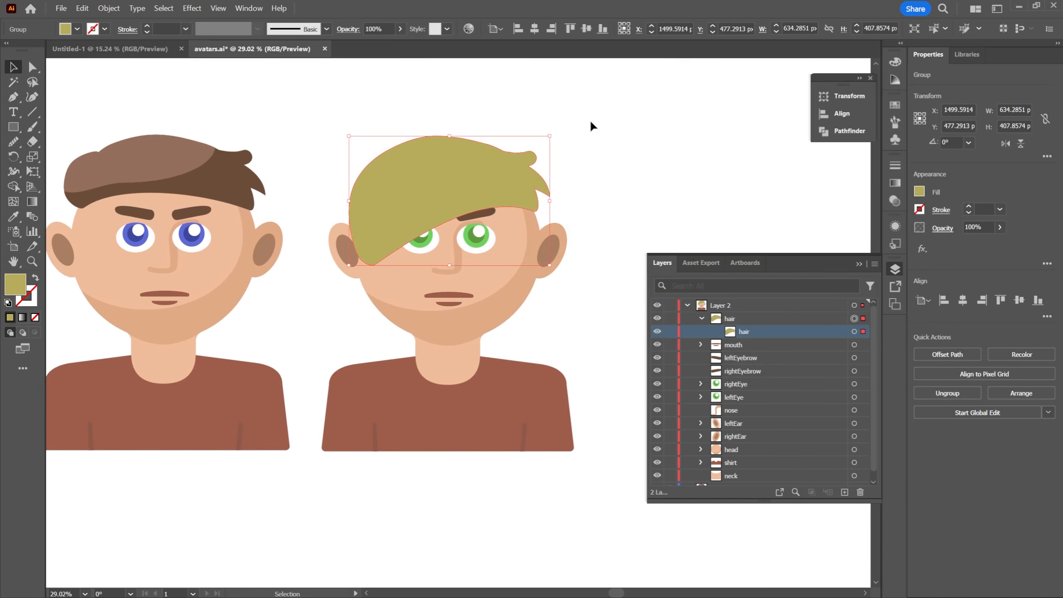
click(631, 141)
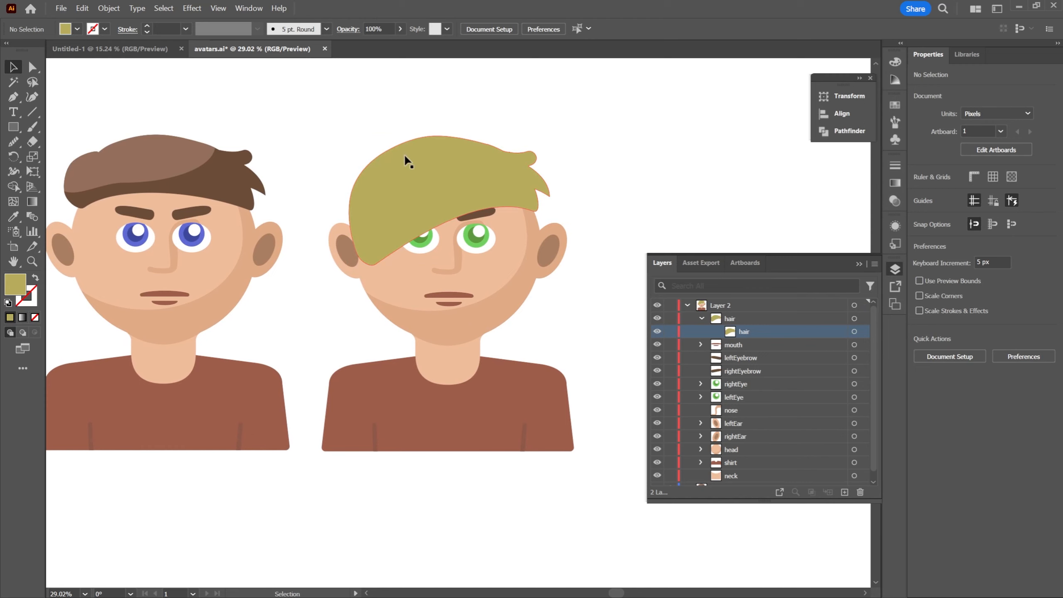
Examine the recoloured hair and compare it with the highlight on the first avatar's hair
key(space)
drag(405, 155, 555, 179)
key(z)
key(space)
drag(555, 179, 471, 170)
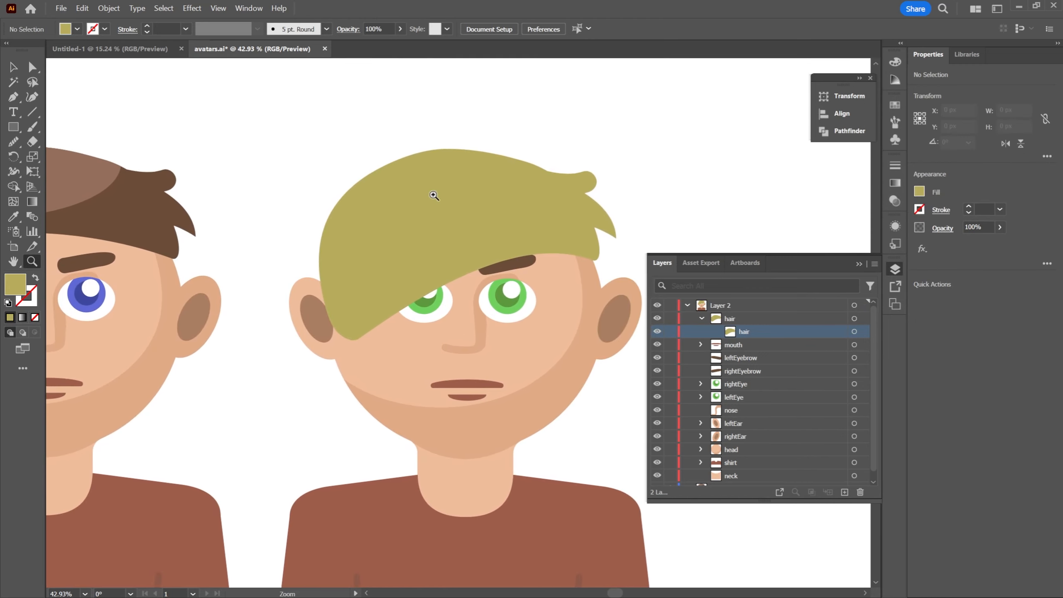
key(space)
drag(361, 168, 381, 140)
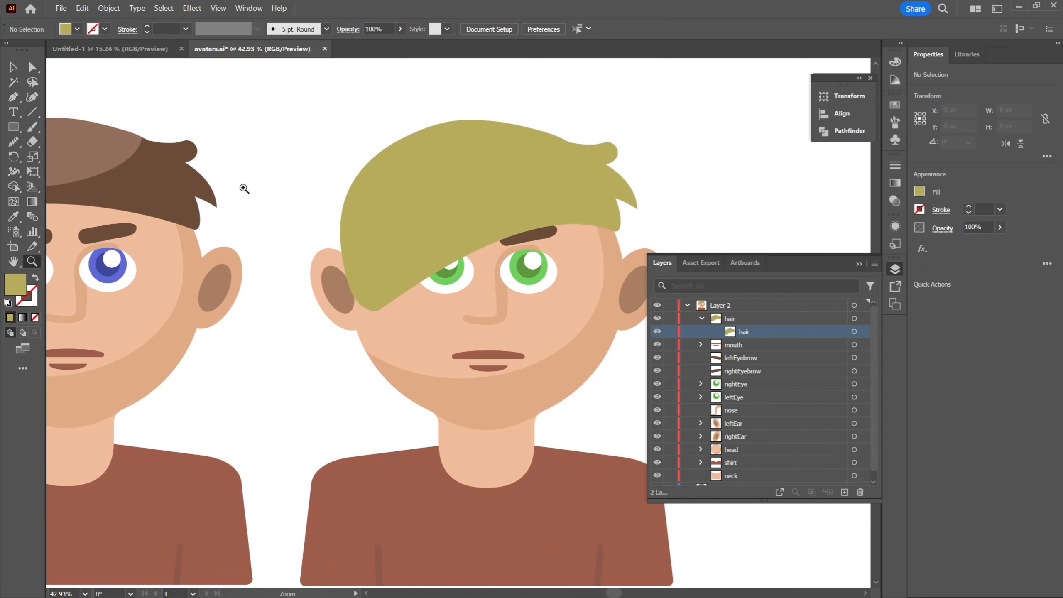
key(space)
drag(134, 142, 196, 143)
key(space)
drag(447, 132, 455, 153)
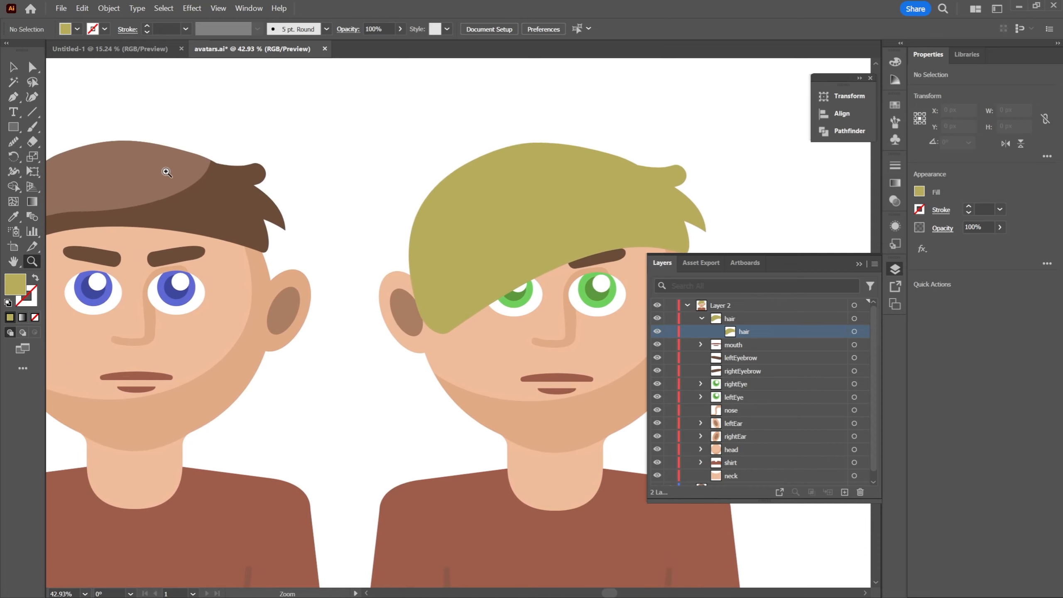
key(space)
drag(535, 188, 472, 177)
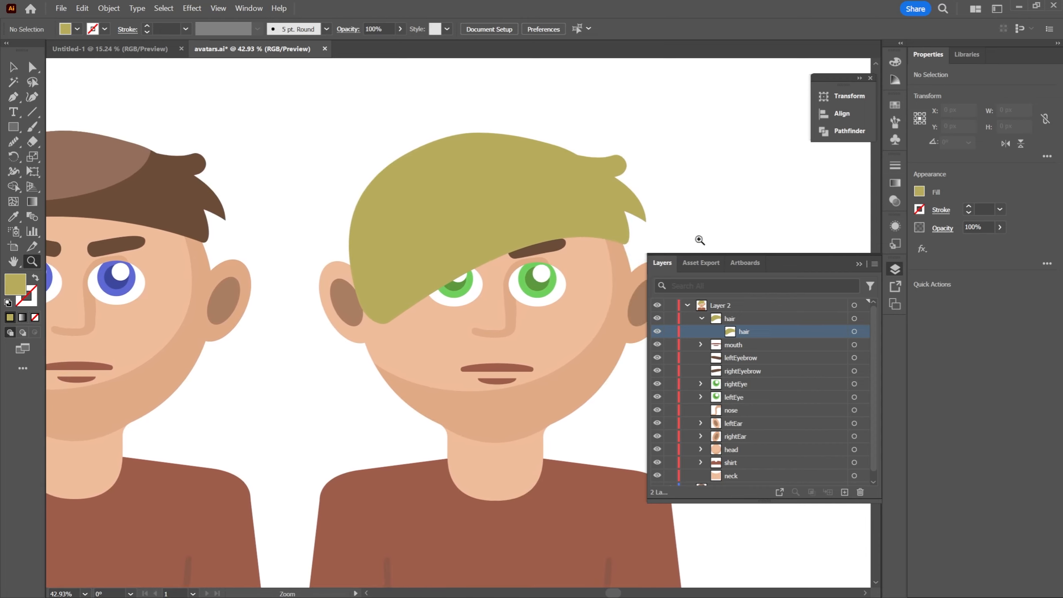
Target the hair group and draw an ellipse about 355 × 308 px over the upper-left part of the second avatar's hair
click(701, 318)
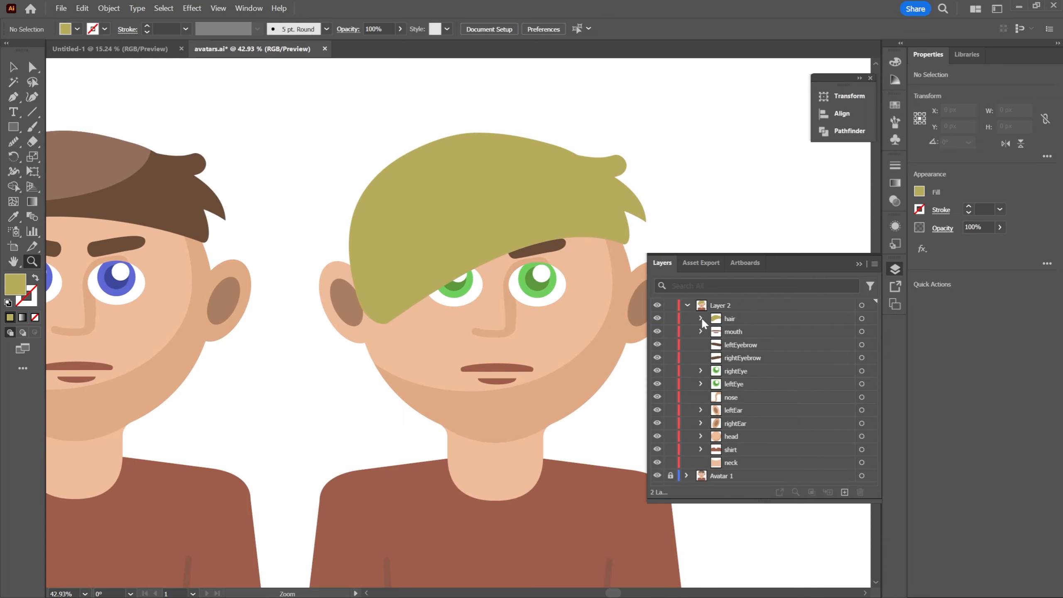
click(702, 318)
click(737, 319)
key(space)
drag(316, 159, 333, 156)
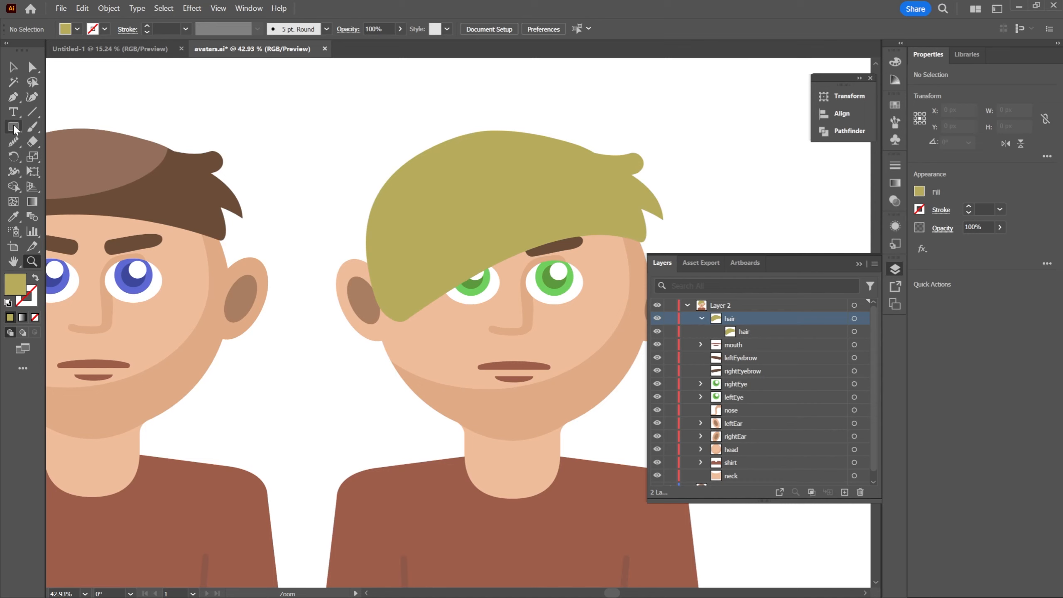
drag(15, 128, 76, 162)
drag(388, 133, 396, 169)
key(z)
drag(472, 187, 448, 195)
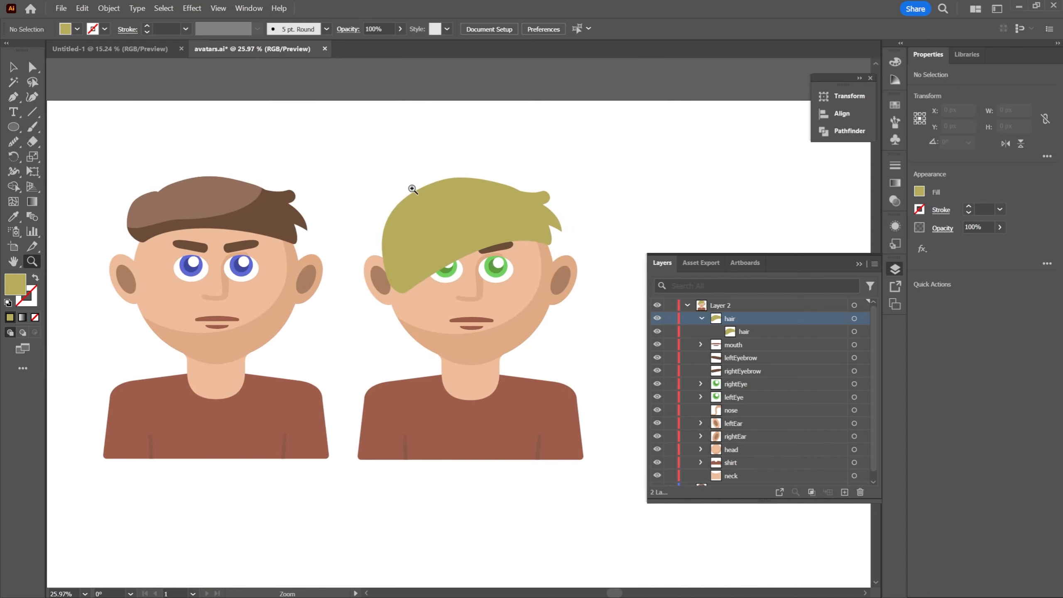
click(8, 129)
drag(355, 156, 455, 245)
key(v)
mouse_move(417, 167)
mouse_down()
mouse_move(437, 165)
mouse_move(425, 160)
mouse_up()
Fill the ellipse with the lighter yellow D3C366
double_click(15, 285)
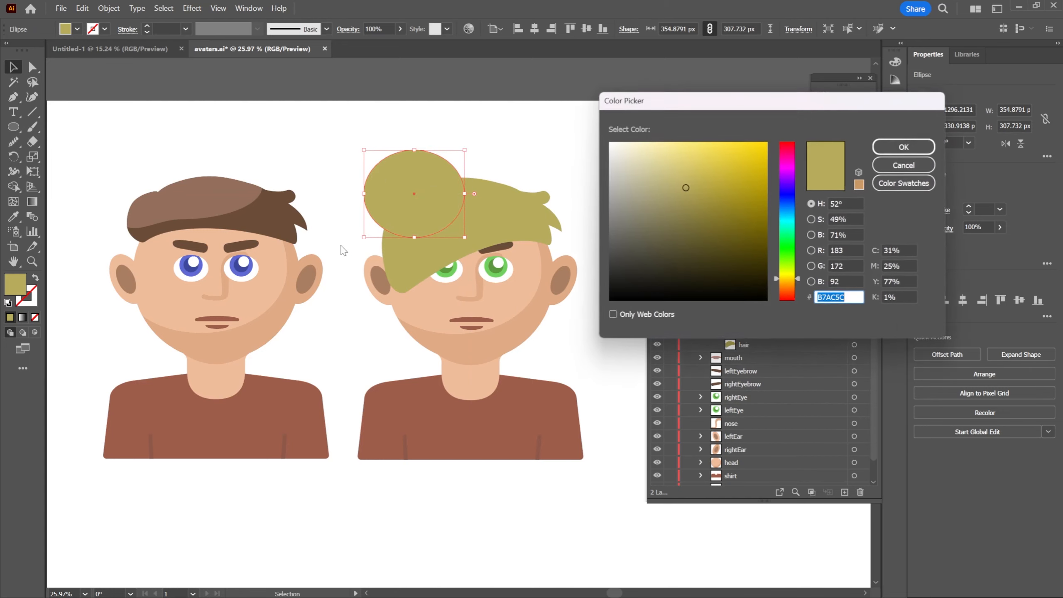
text(CEBD59)
drag(700, 170, 692, 169)
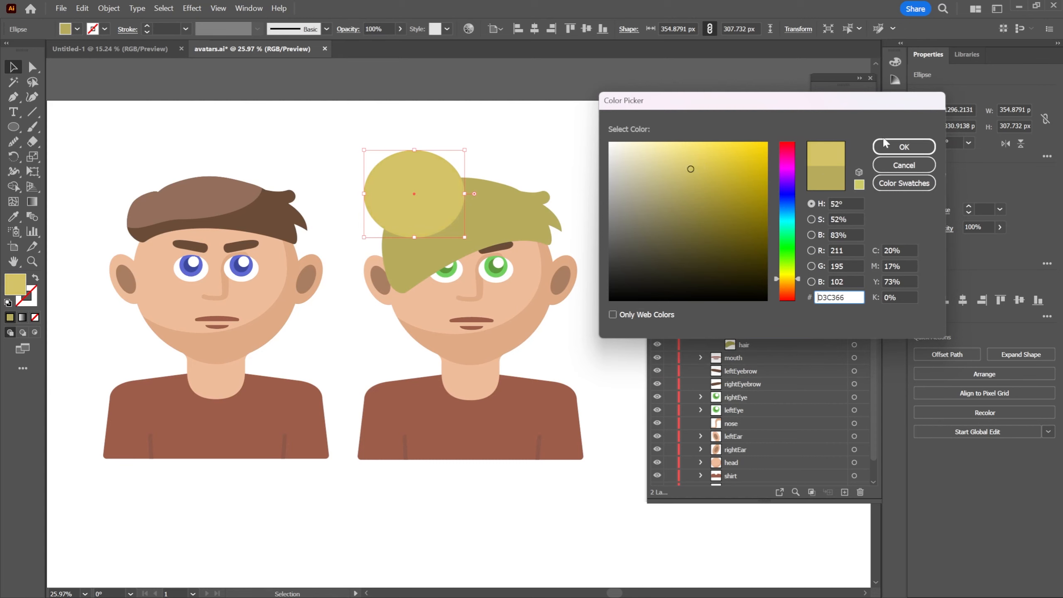
click(904, 147)
Stretch the ellipse to about 553 × 313 px and tilt it about 19° over the hair's upper left
mouse_move(424, 165)
mouse_down()
mouse_move(451, 161)
mouse_move(426, 167)
mouse_up()
drag(467, 239, 476, 257)
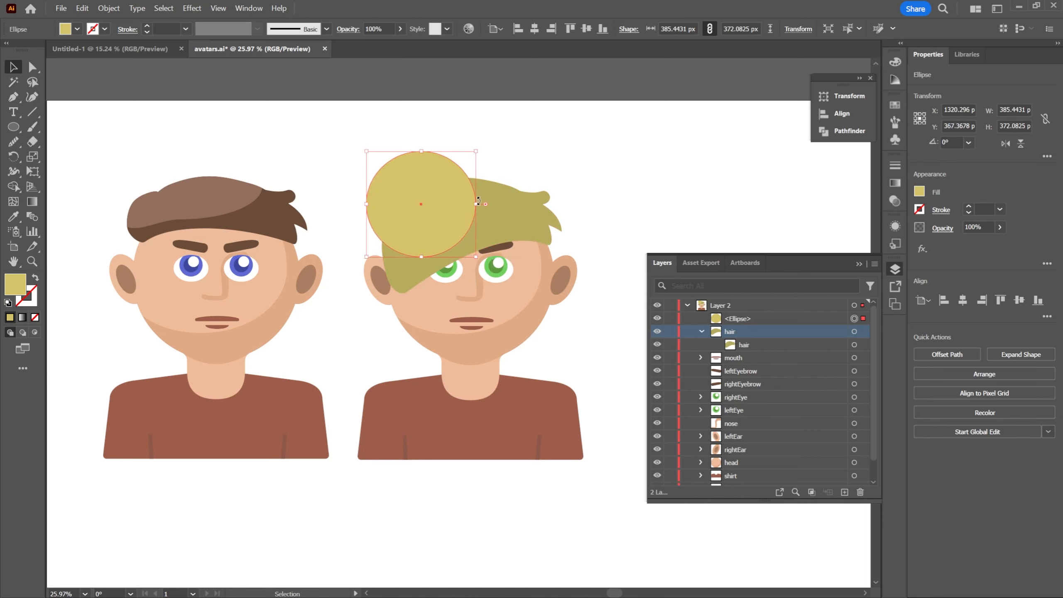
drag(477, 206, 530, 195)
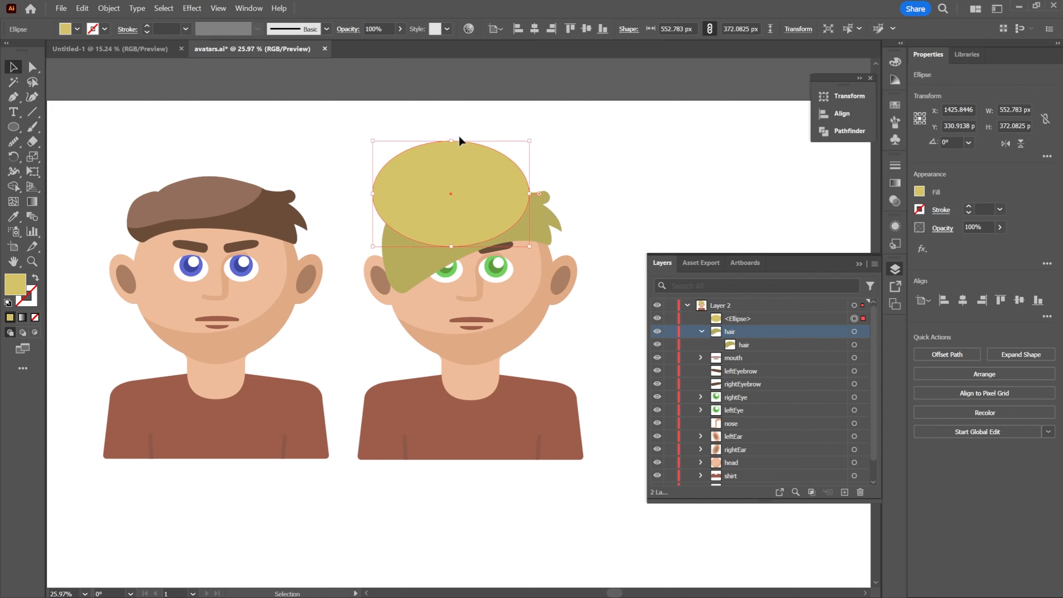
drag(452, 142, 451, 159)
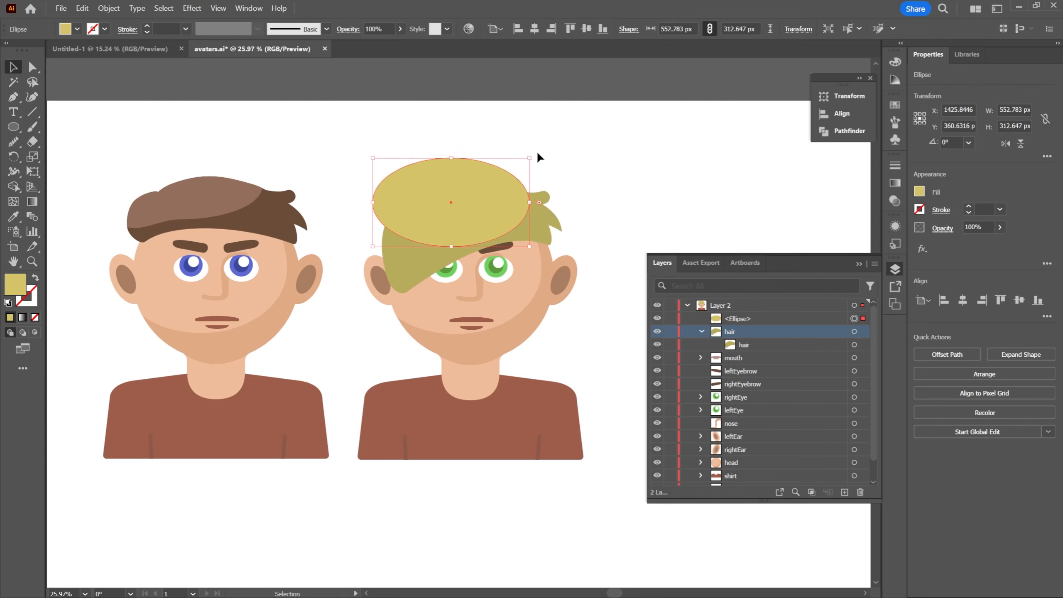
drag(532, 156, 513, 133)
drag(488, 174, 467, 166)
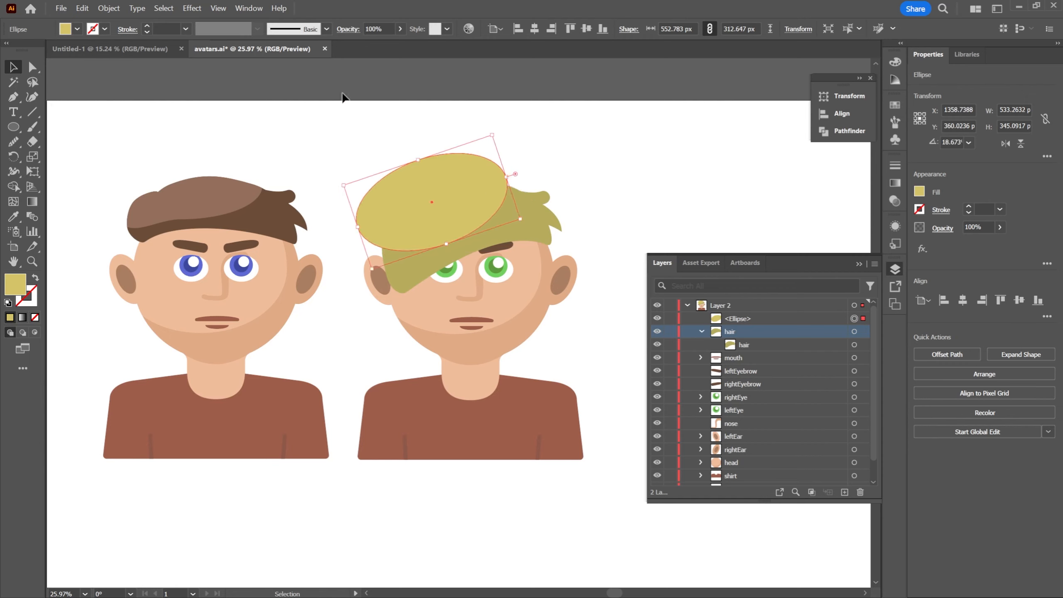
Lower the ellipse's opacity to 32% and deselect it
click(402, 29)
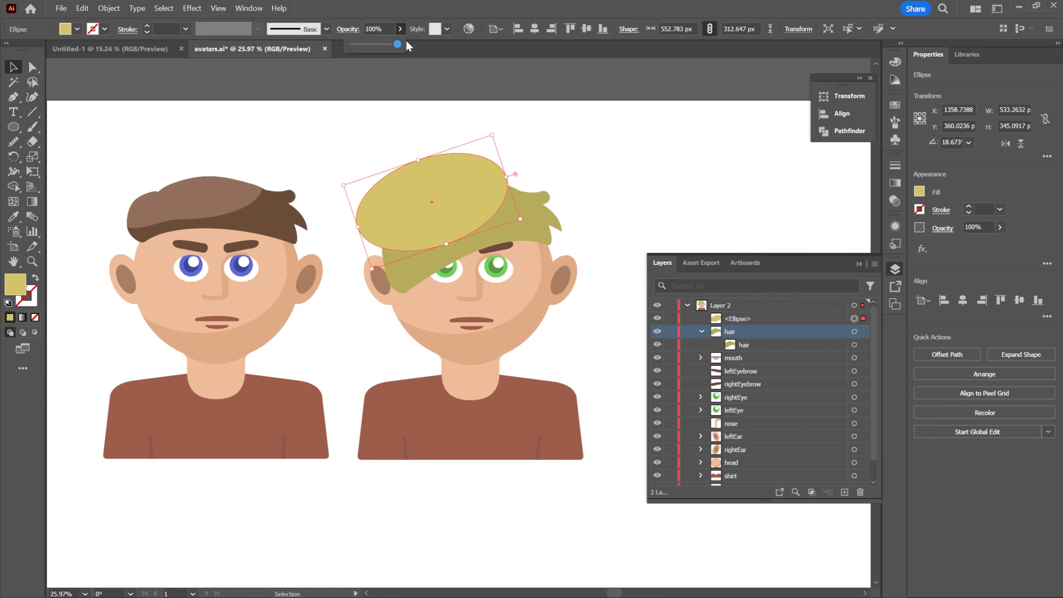
drag(397, 44, 368, 45)
click(475, 119)
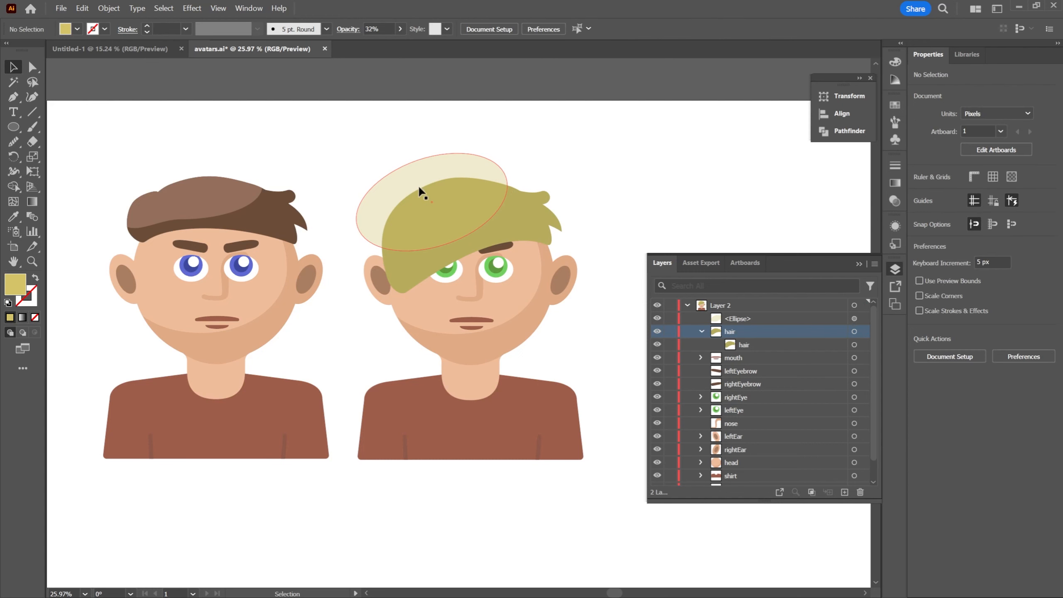
Shift the second avatar's highlight ellipse slightly left, set its opacity to 100% and deselect it
click(449, 162)
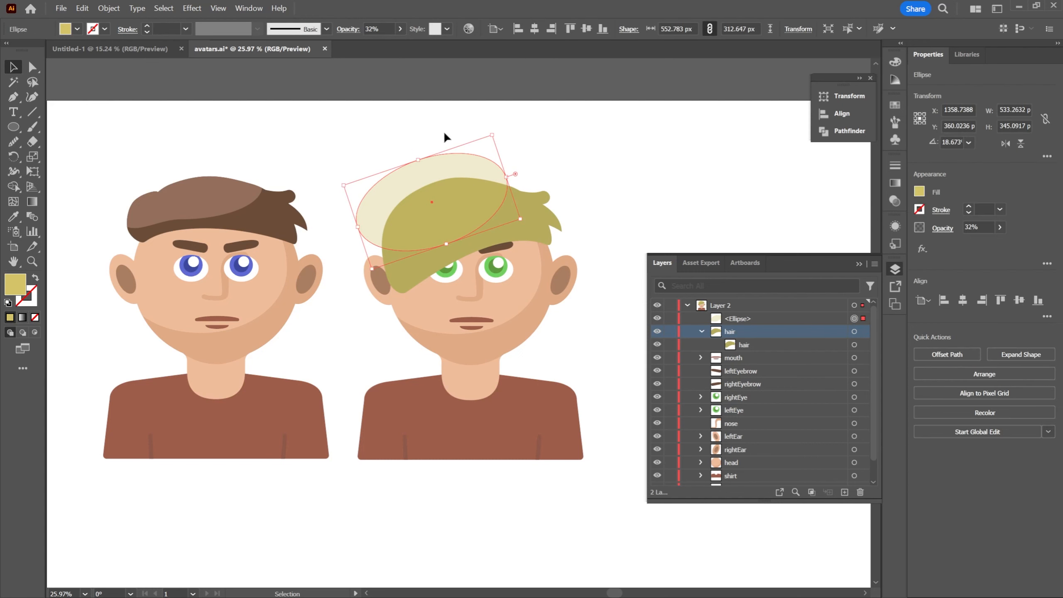
click(400, 28)
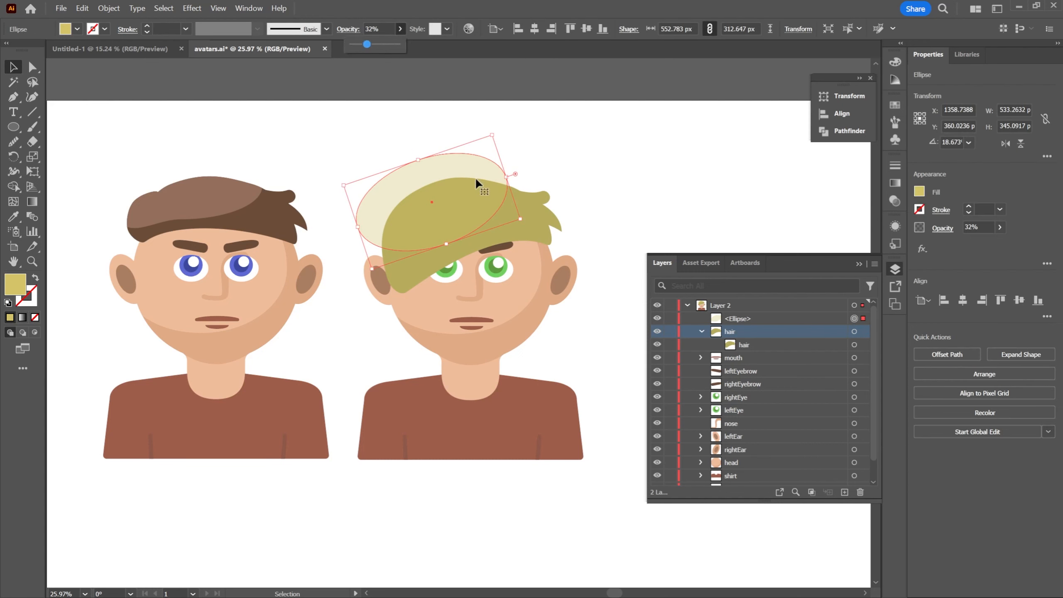
mouse_move(477, 180)
mouse_down()
mouse_move(463, 171)
mouse_move(477, 165)
mouse_move(461, 172)
mouse_move(470, 172)
mouse_up()
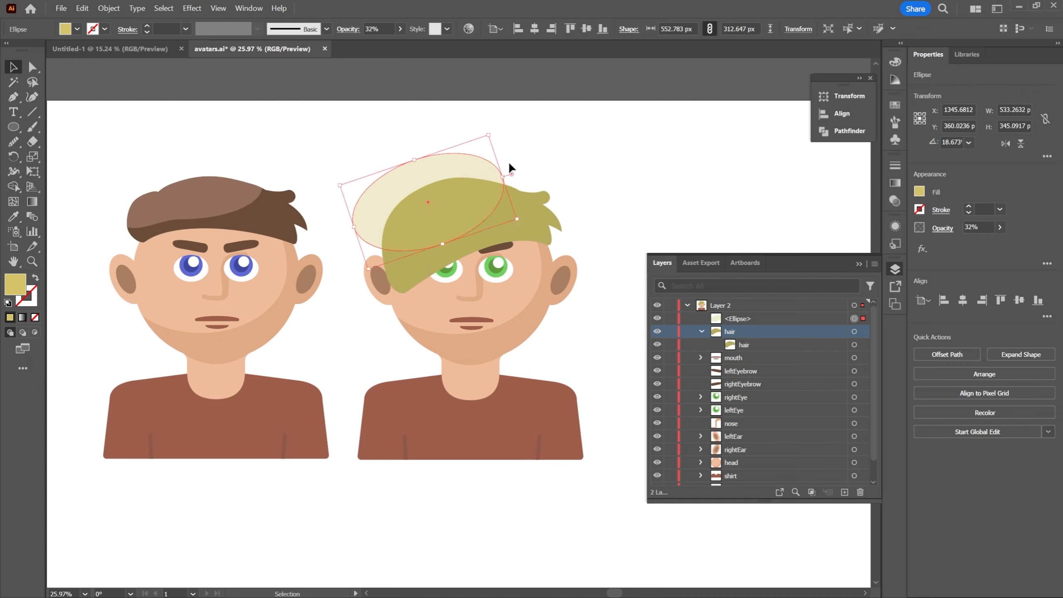
click(402, 30)
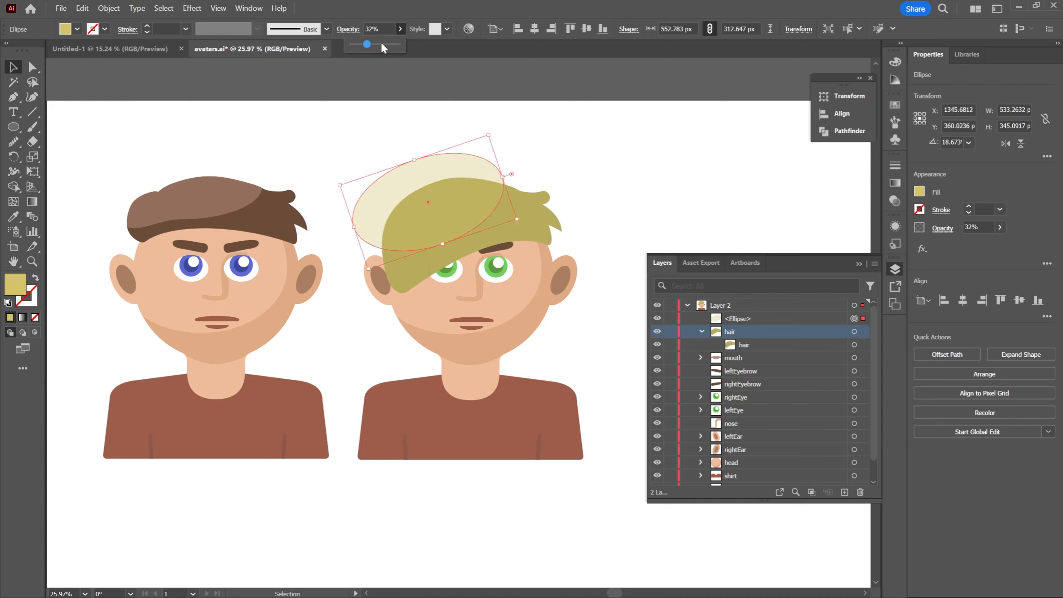
drag(387, 41, 404, 43)
click(479, 14)
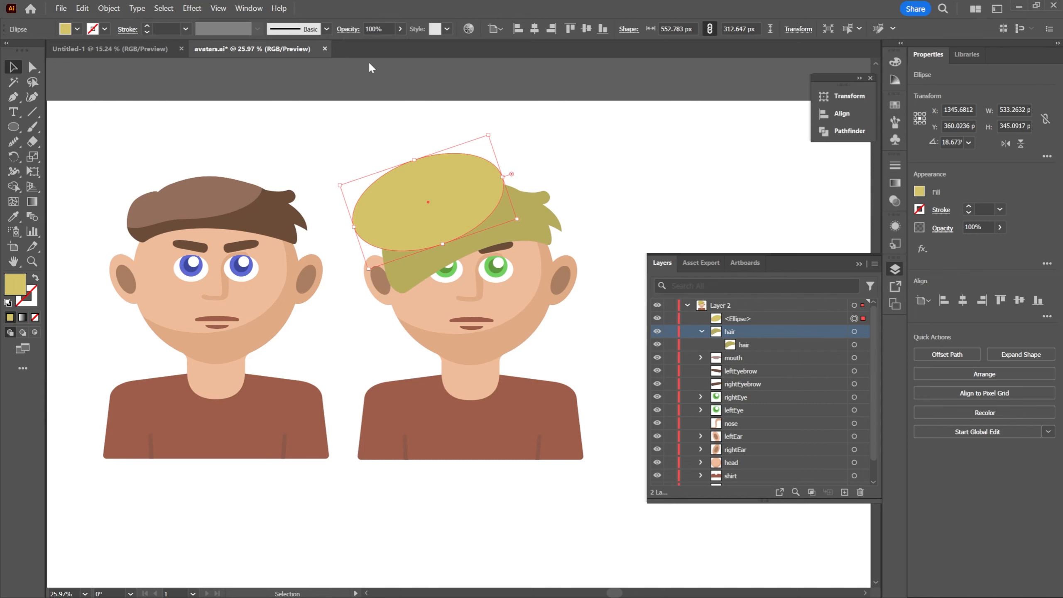
click(568, 148)
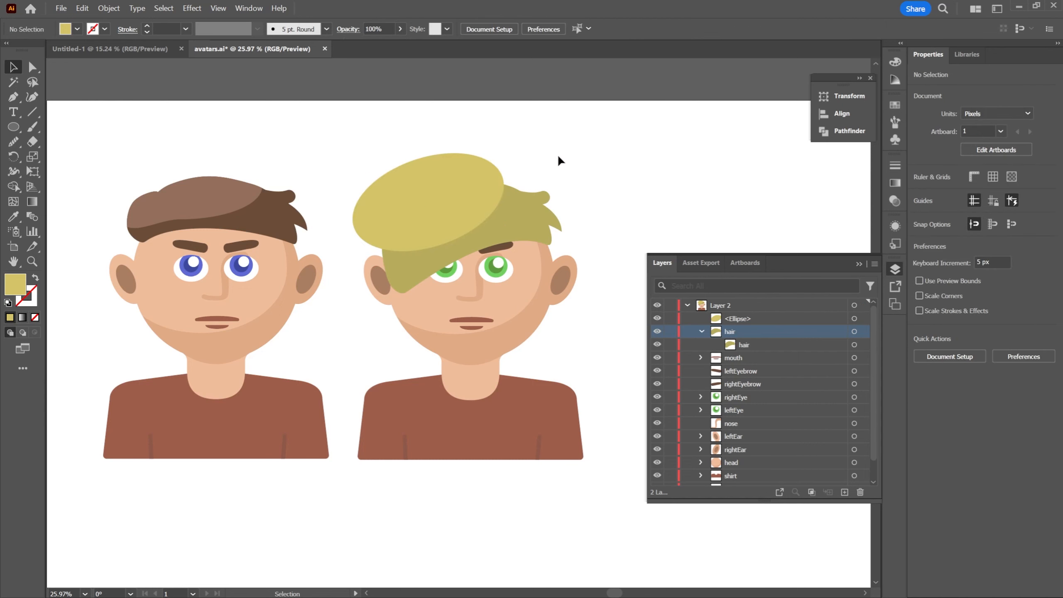
Trim away the part of the ellipse lying outside the second avatar's hair with Shape Builder, then deselect the shapes
click(522, 206)
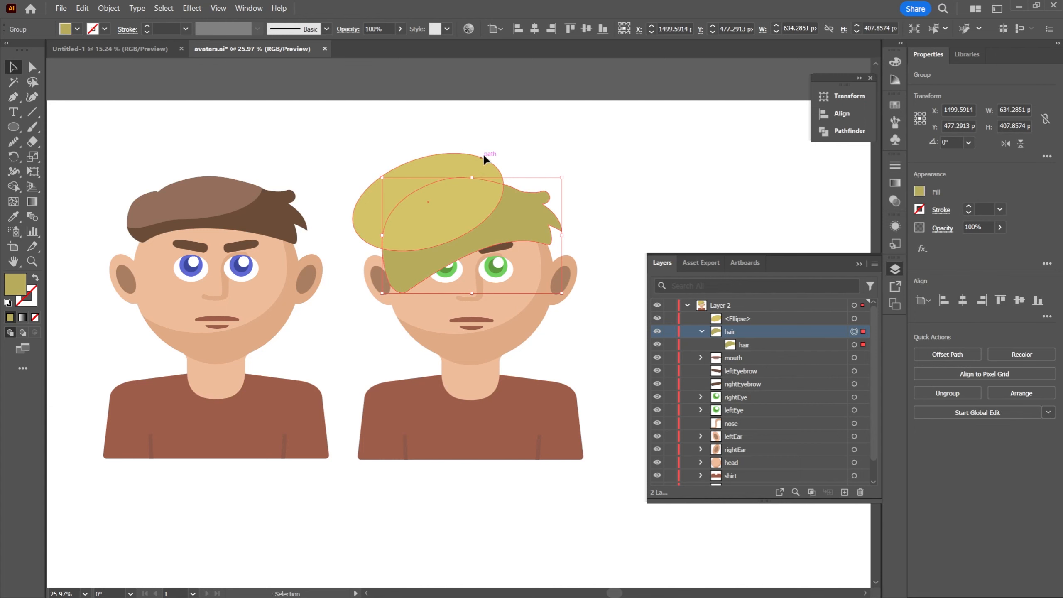
click(501, 162)
click(487, 168)
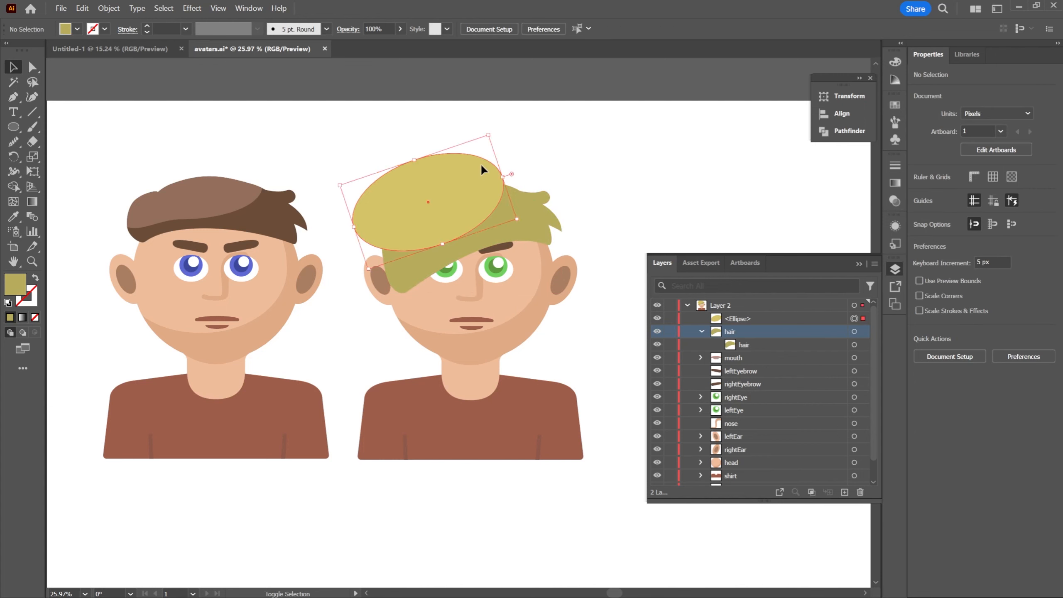
shift+click(527, 204)
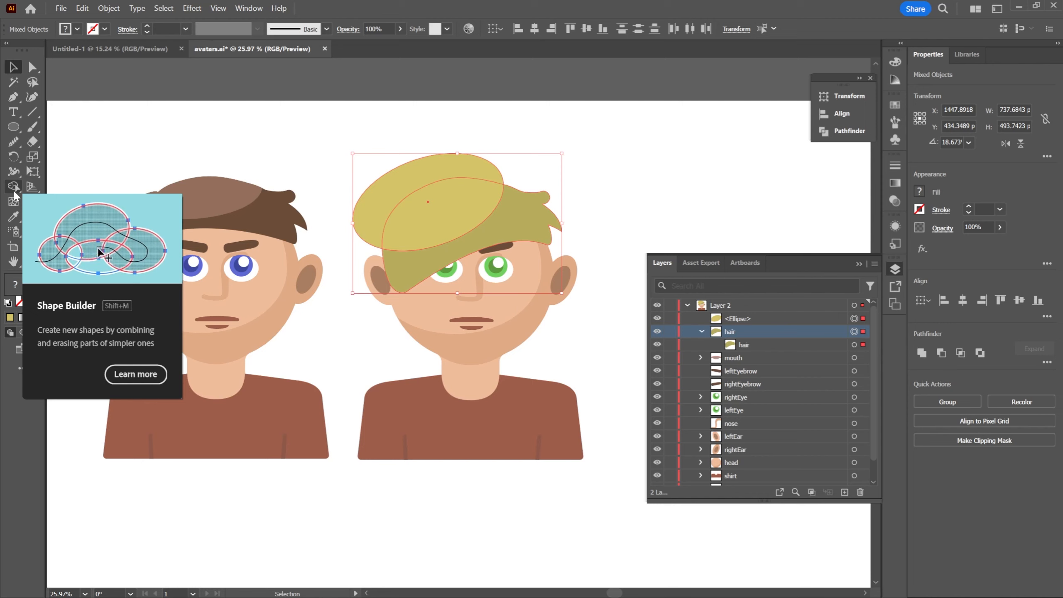
click(13, 192)
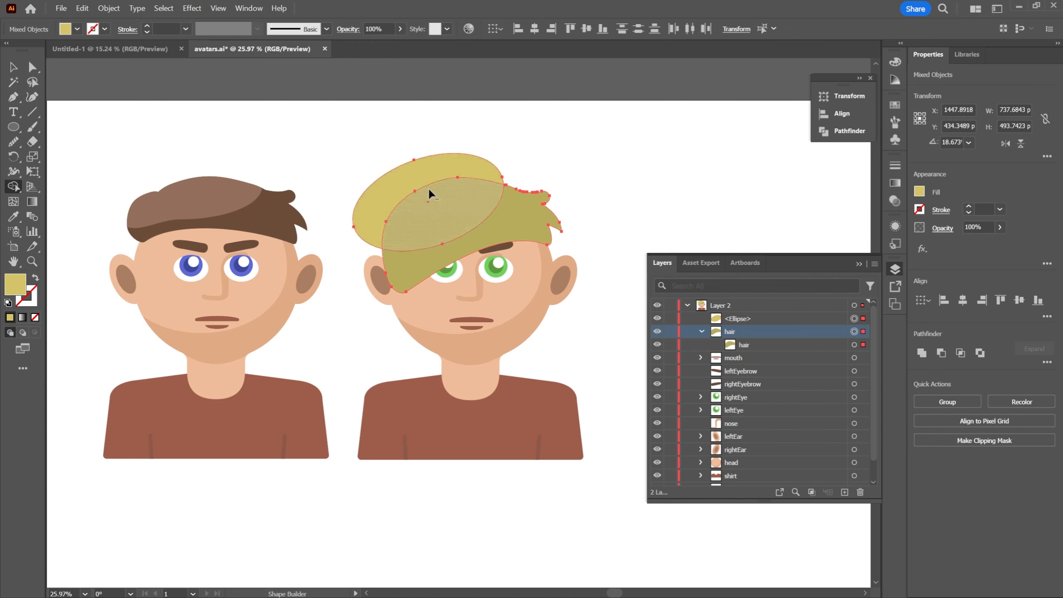
alt+click(407, 172)
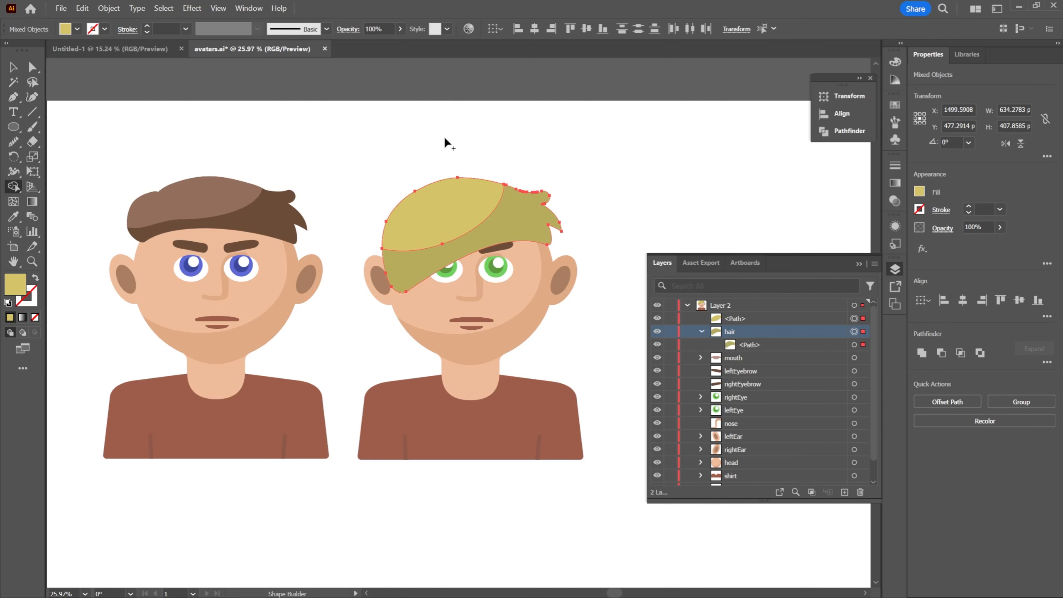
click(15, 69)
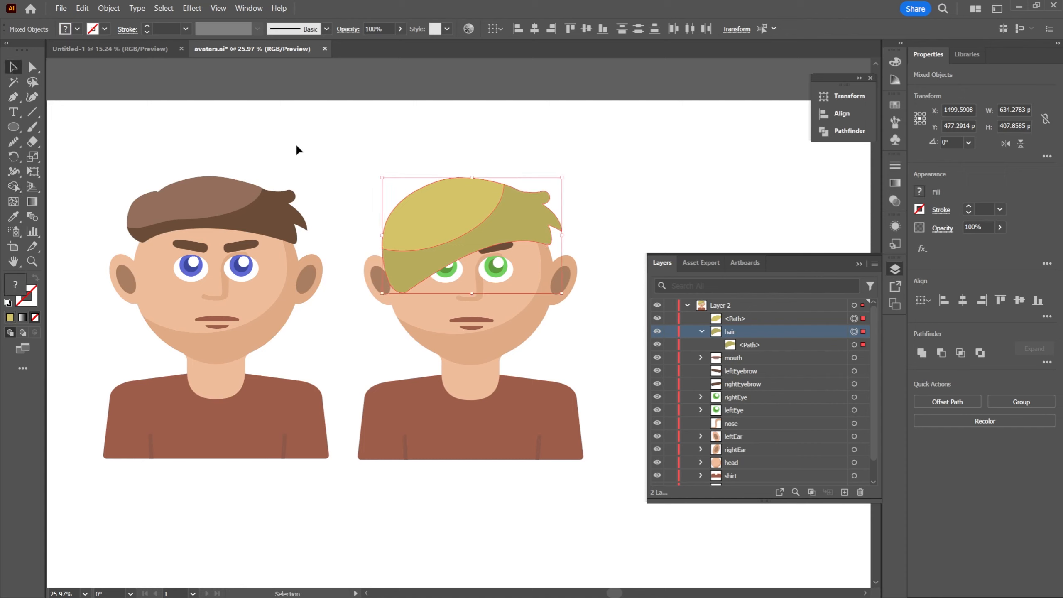
click(426, 149)
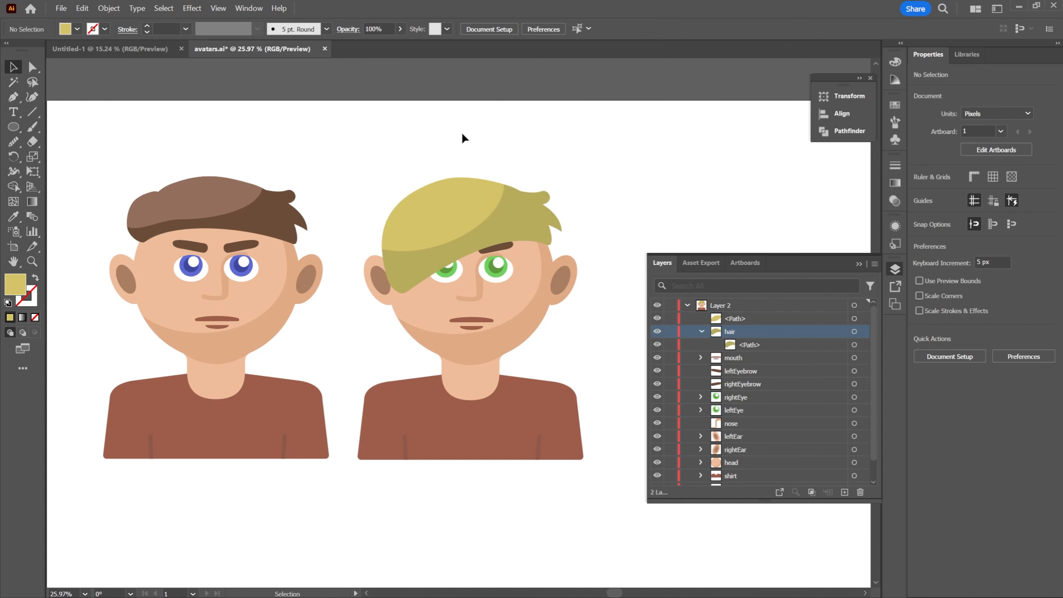
Extend the hair highlight by moving its lower-left anchor point down along the hair's outer edge
click(435, 211)
key(z)
drag(368, 201, 380, 167)
key(a)
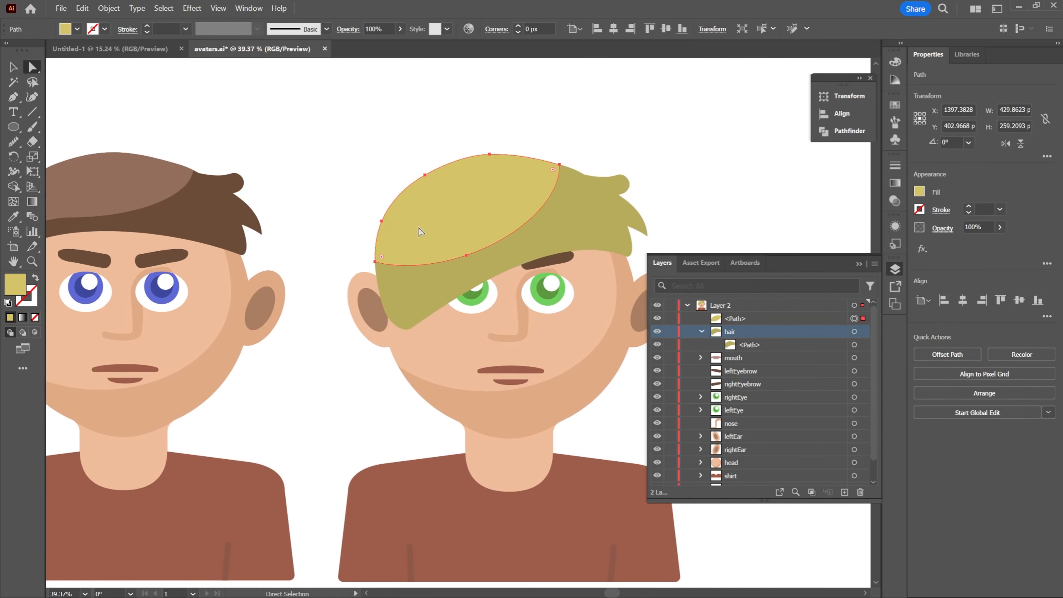
click(376, 262)
mouse_move(374, 262)
mouse_down()
mouse_move(381, 300)
mouse_move(370, 260)
mouse_up()
scroll(419, 189, up, 2)
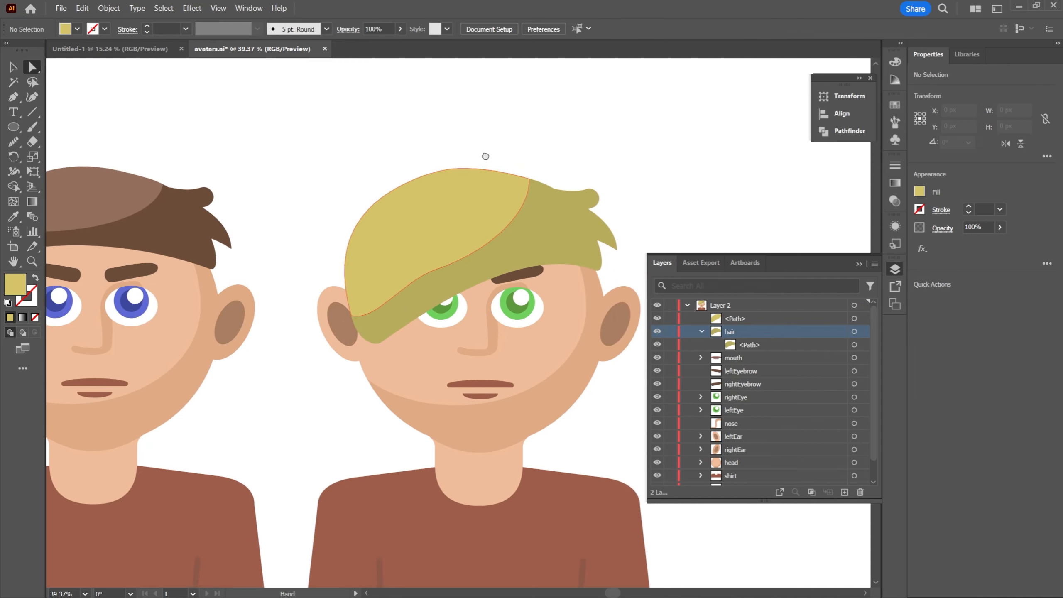
Reshape the highlight's lower edge into a smooth curve by moving its middle anchor to about X 1404, Y 530 px and adjusting its handles
click(458, 307)
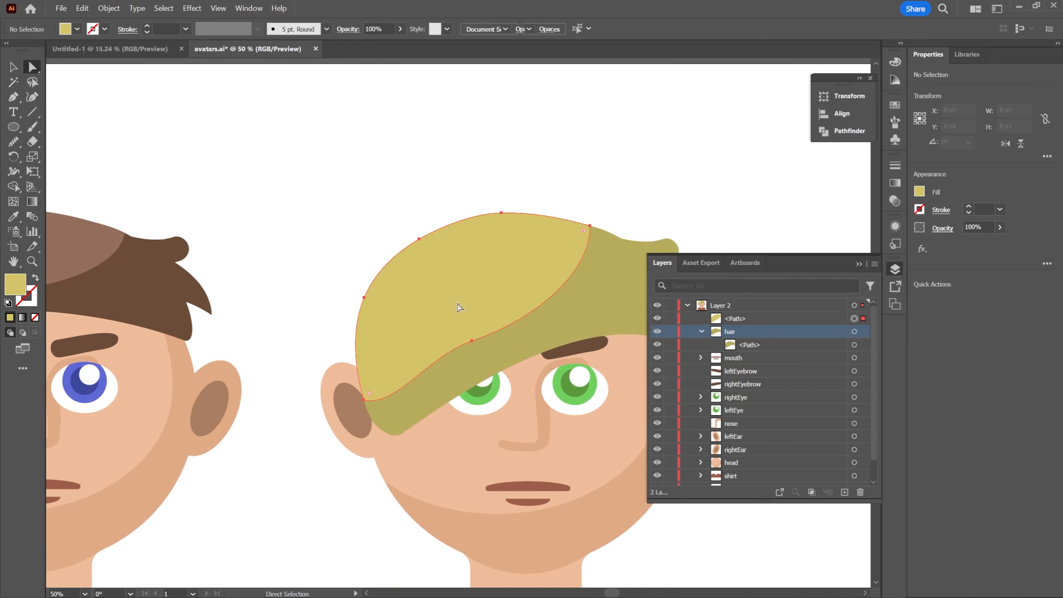
click(472, 340)
drag(429, 356, 429, 371)
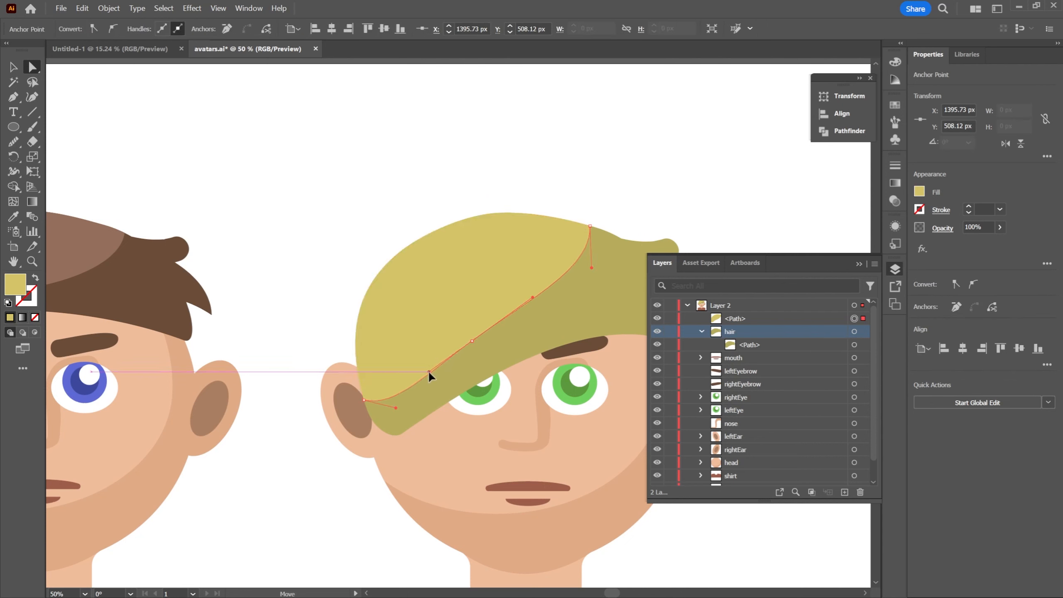
drag(471, 340, 479, 351)
drag(535, 303, 529, 308)
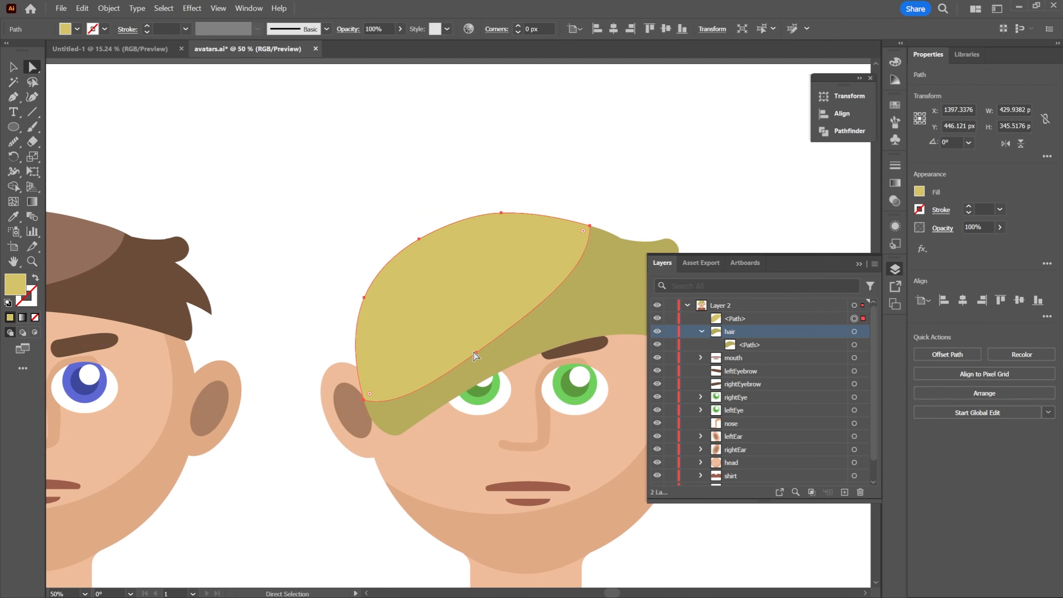
click(496, 341)
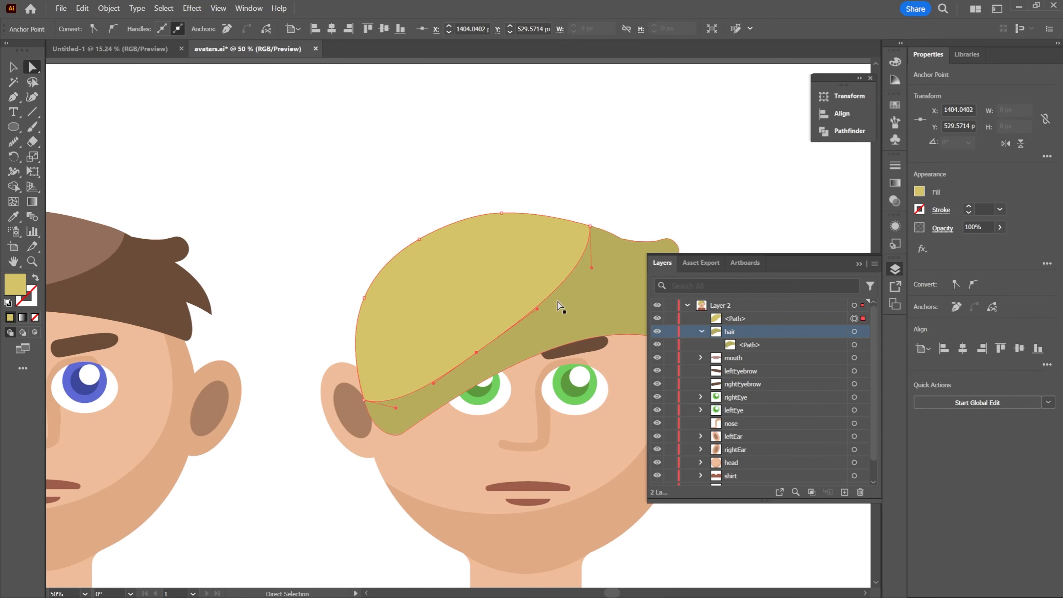
drag(536, 308, 522, 321)
click(601, 132)
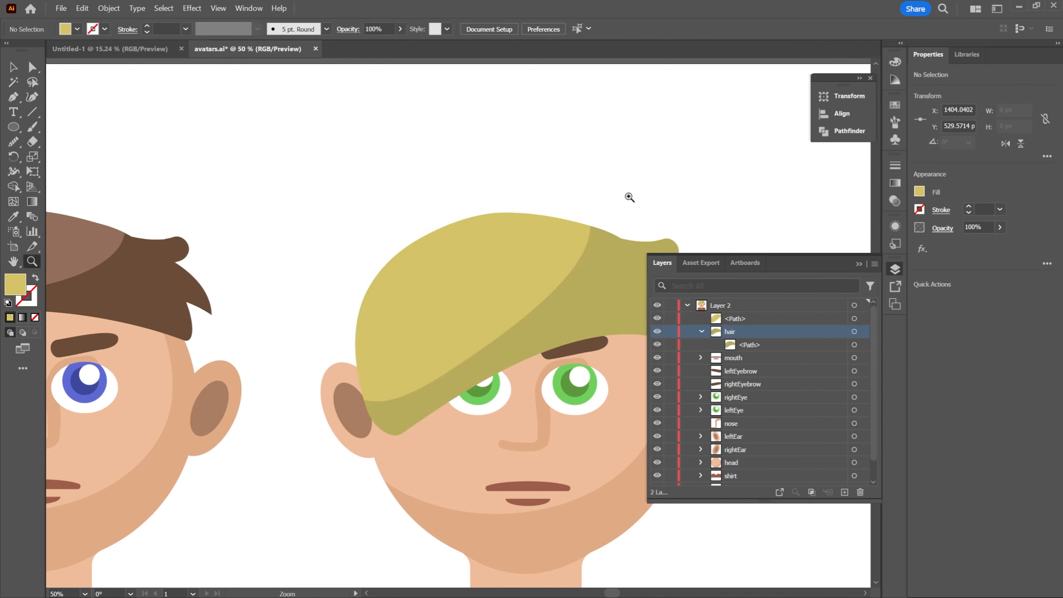
Raise the highlight's lower-left anchor point slightly along the hair edge to about X 1193, Y 596 px
key(z)
drag(657, 182, 561, 167)
drag(626, 175, 539, 176)
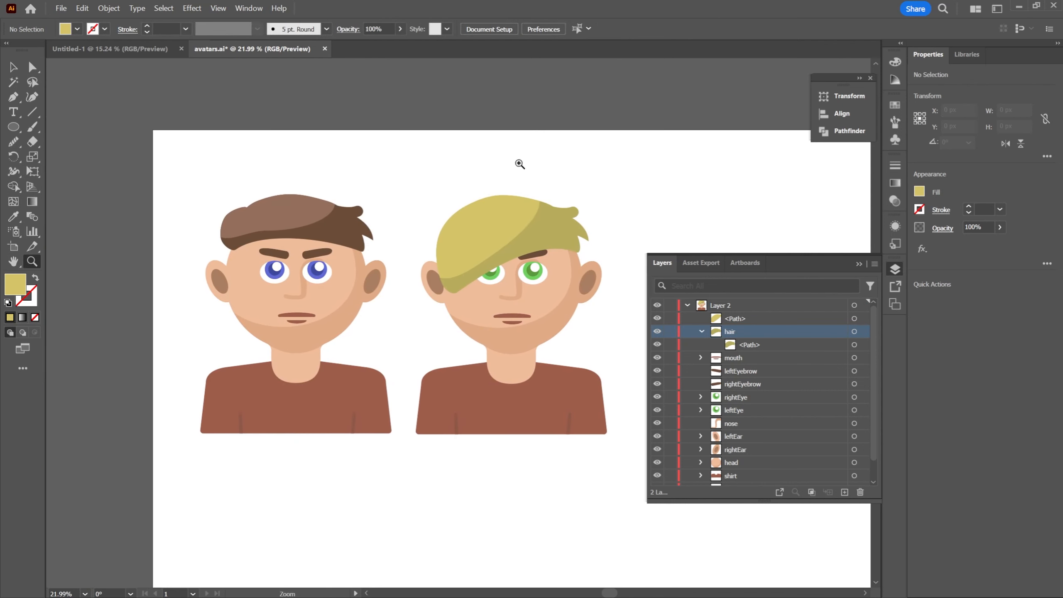
drag(475, 166, 485, 181)
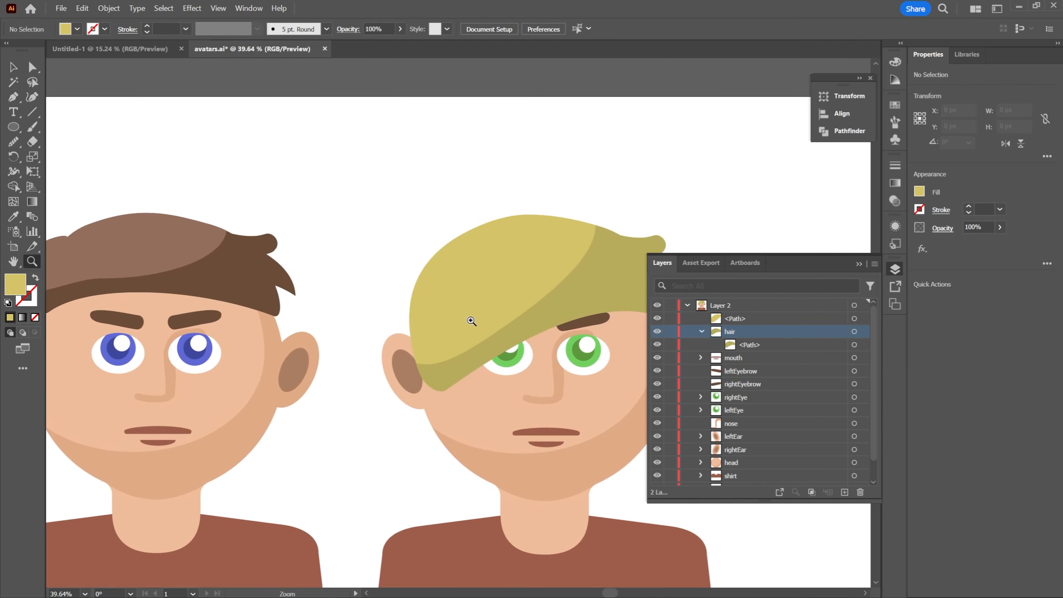
key(a)
click(447, 349)
drag(416, 364, 415, 355)
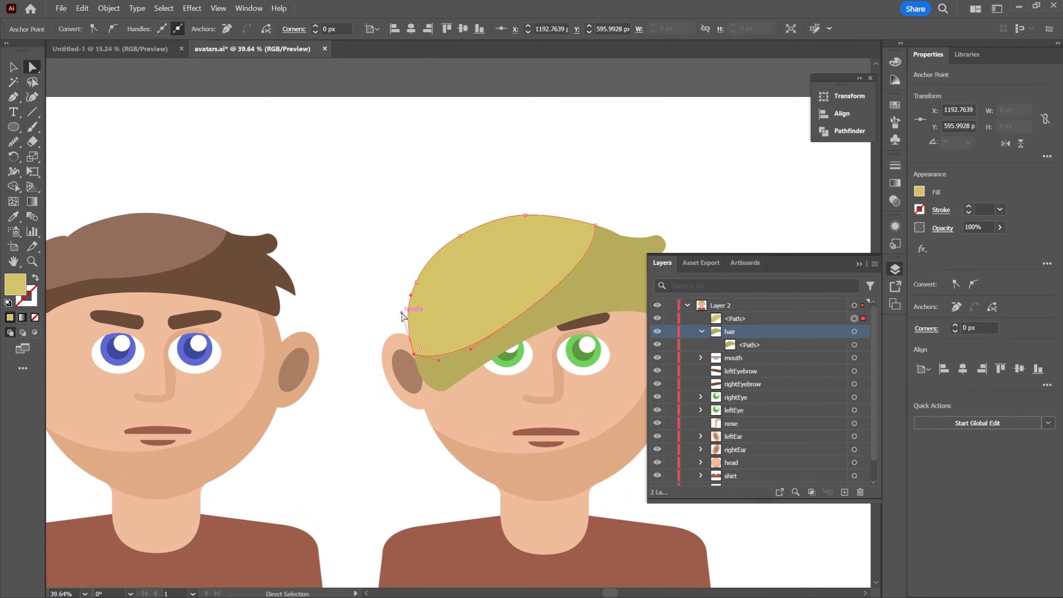
click(405, 316)
click(443, 356)
Open the second avatar's hair highlight path in isolation mode
key(z)
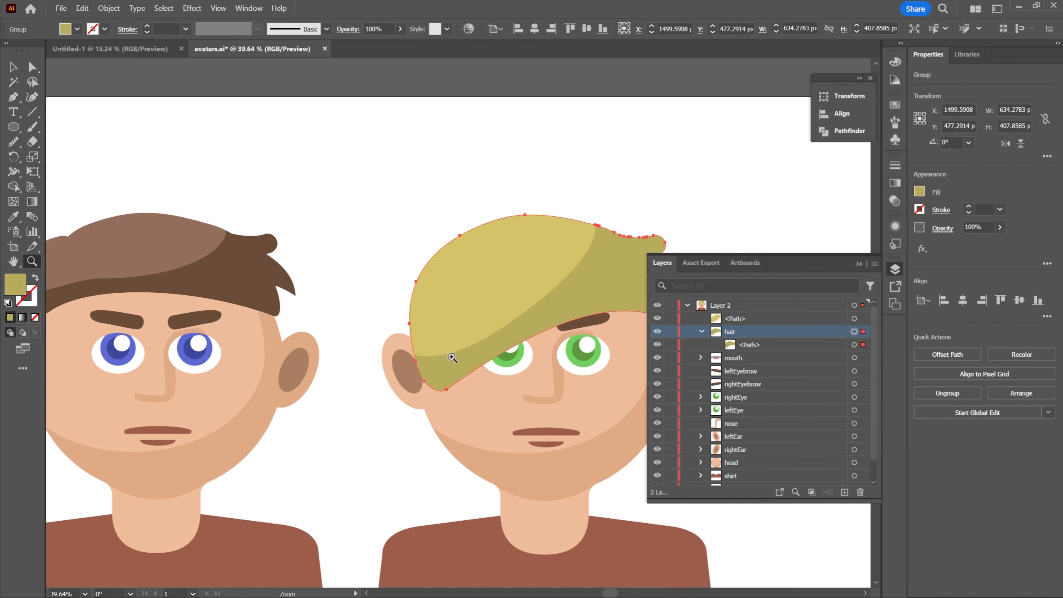
click(408, 229)
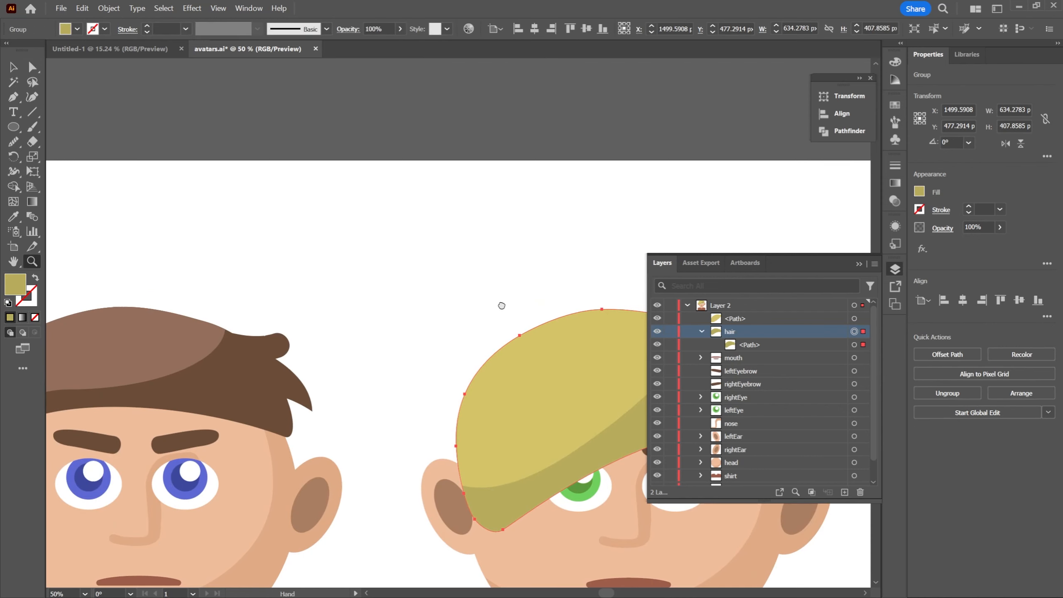
drag(502, 305, 337, 212)
key(v)
click(360, 215)
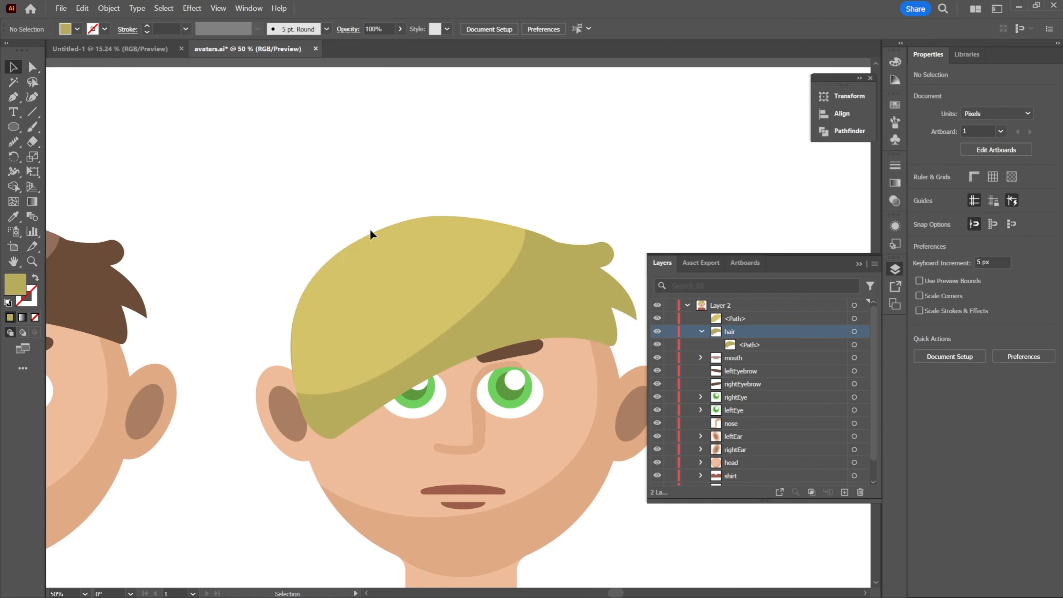
click(388, 228)
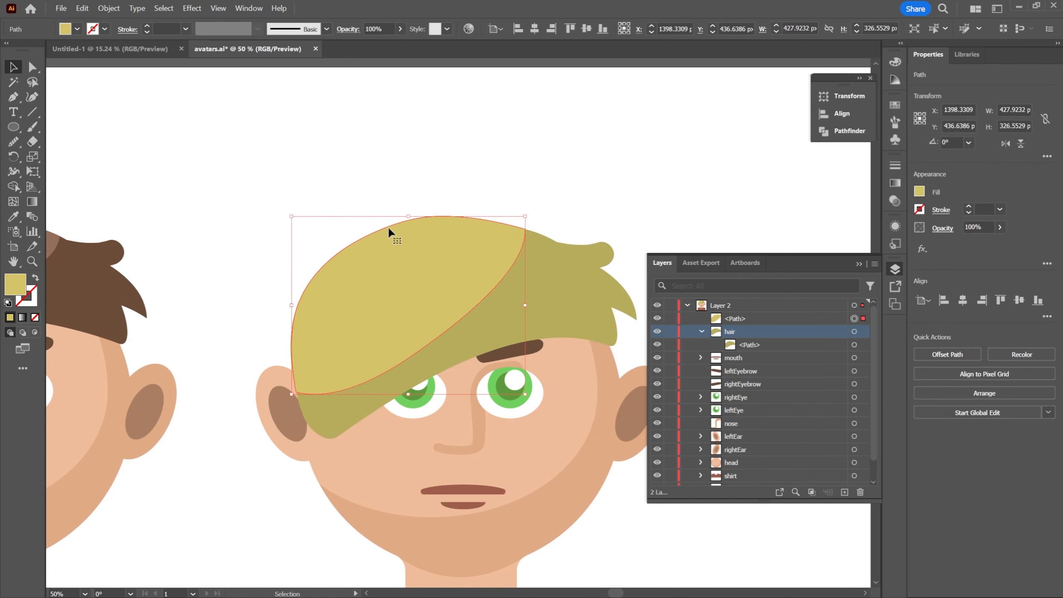
double_click(416, 266)
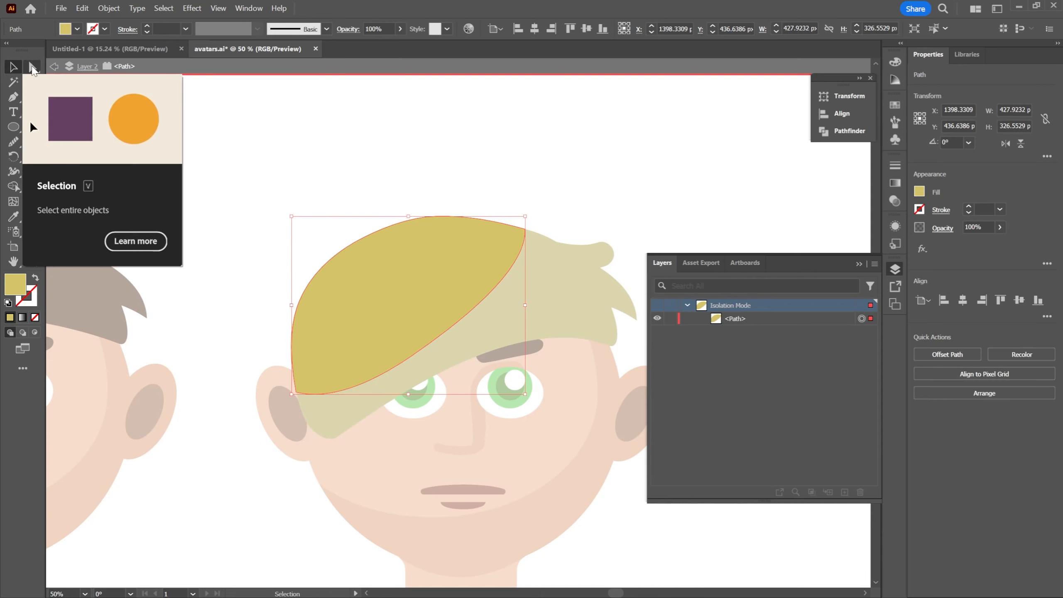
Move the highlight's middle lower anchor up to about X 1393, Y 473 px, adjust the upper-right corner's handle and exit isolation mode
click(435, 130)
key(space)
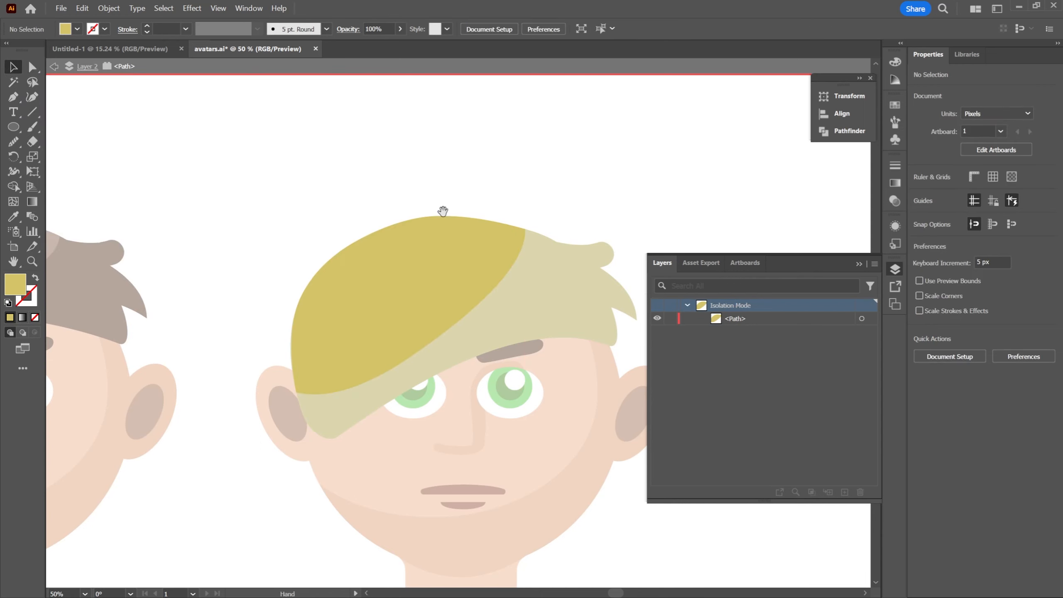
drag(444, 209, 431, 168)
key(z)
alt+click(486, 159)
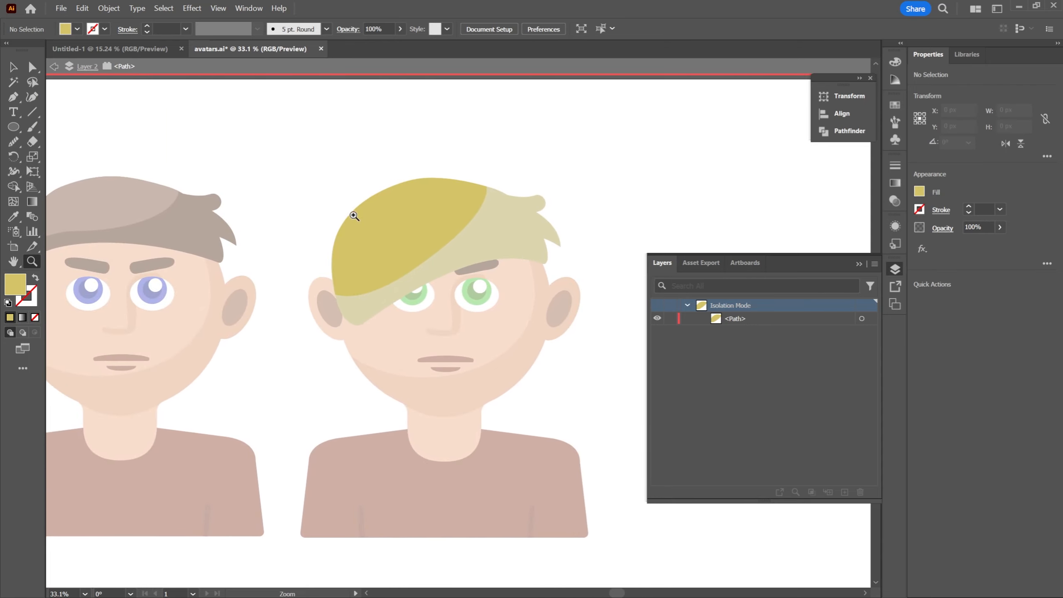
key(v)
click(436, 226)
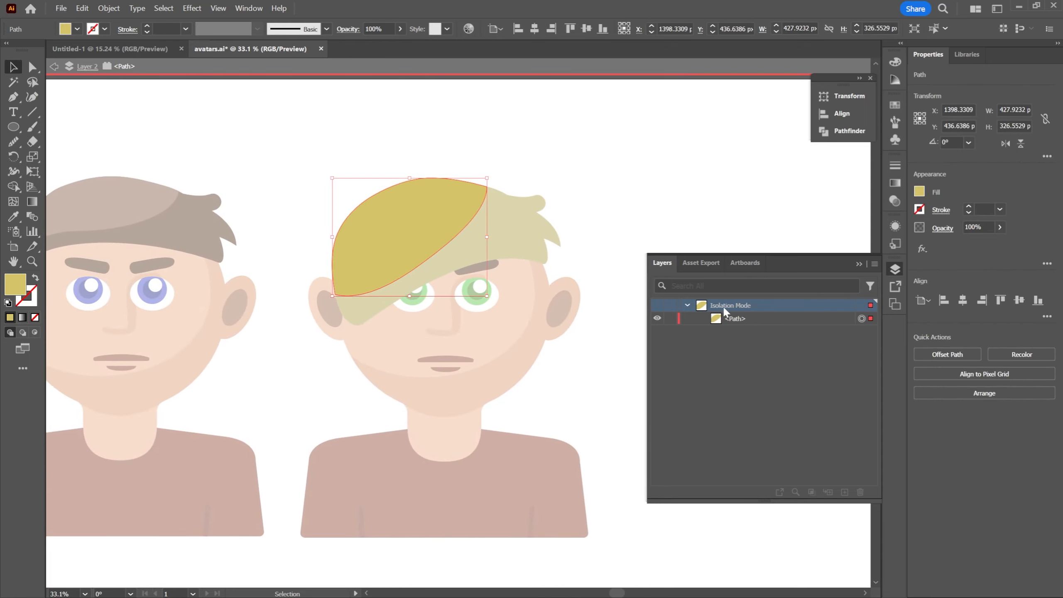
key(a)
scroll(313, 228, up, 1)
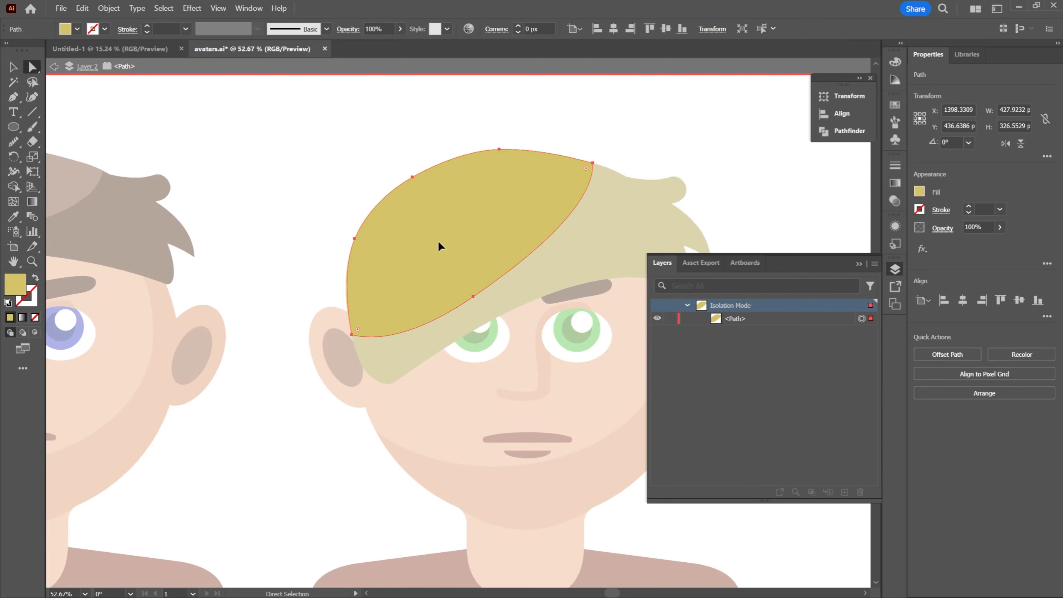
drag(473, 297, 467, 264)
mouse_move(594, 207)
mouse_down()
mouse_move(565, 204)
mouse_move(585, 208)
mouse_up()
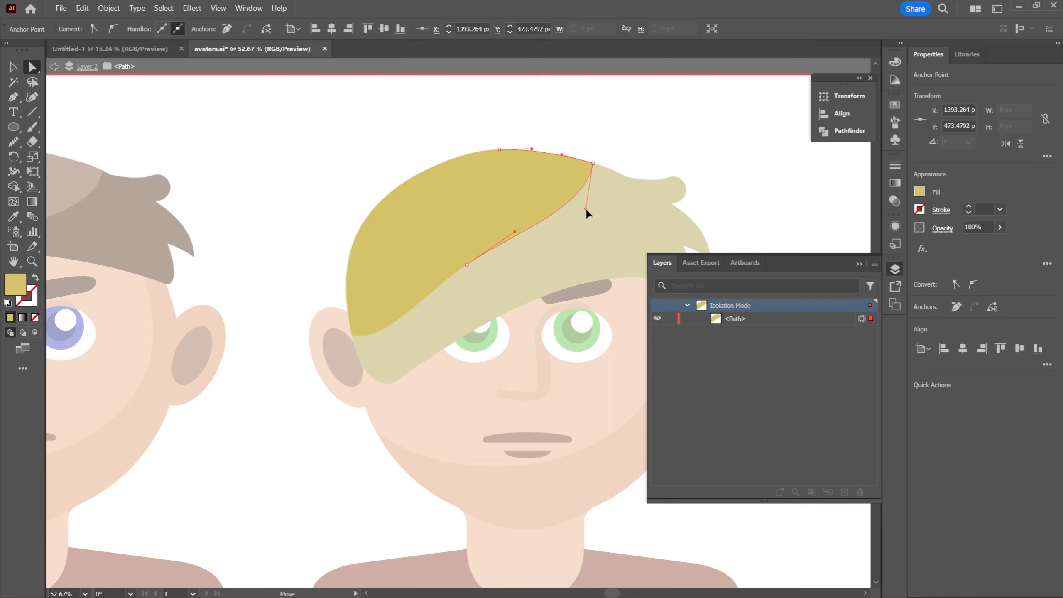
double_click(655, 145)
Open the second avatar's hair highlight in isolation, raise the lower-left anchor's handle to refine the lower curve, and exit isolation mode
key(z)
drag(655, 143, 546, 176)
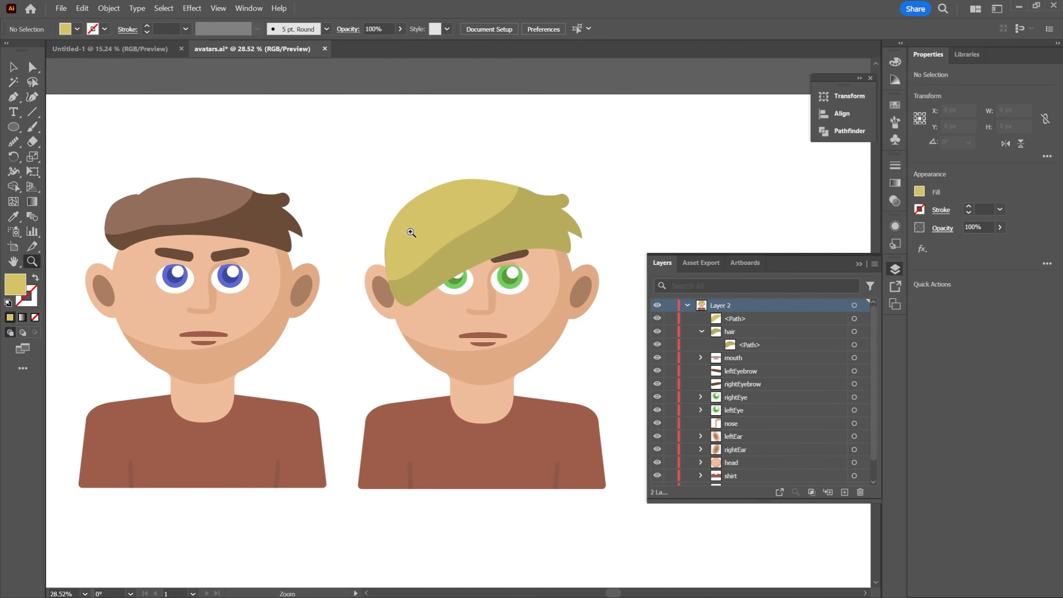
drag(398, 232, 447, 261)
key(a)
click(435, 259)
key(v)
double_click(427, 253)
key(a)
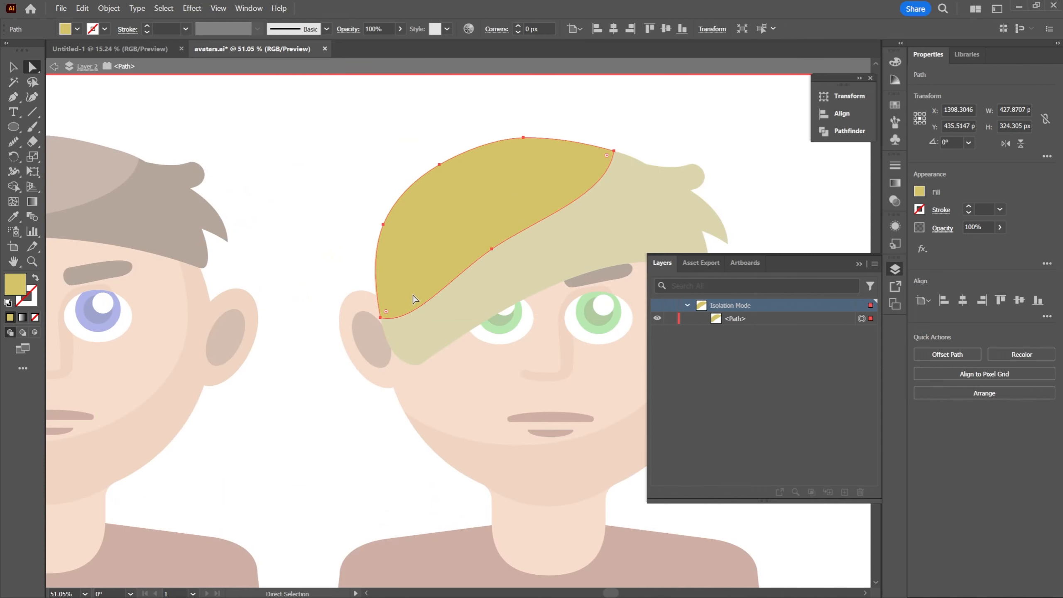
click(381, 319)
click(388, 317)
click(381, 318)
drag(414, 327, 419, 308)
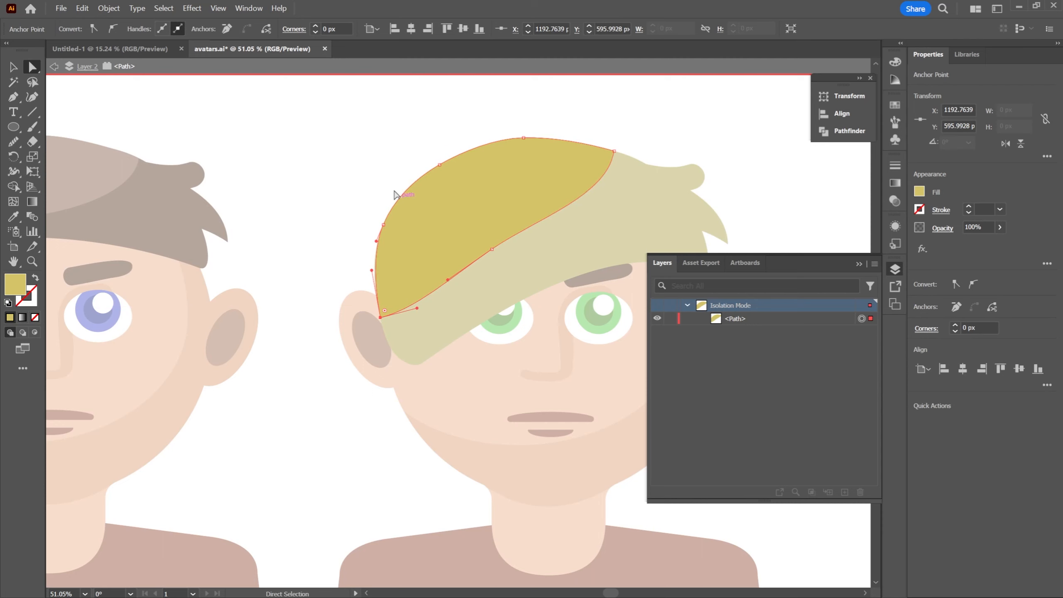
double_click(370, 151)
Examine the second avatar's reshaped hair and highlight beside the first avatar
key(z)
drag(544, 177, 440, 170)
drag(616, 163, 524, 216)
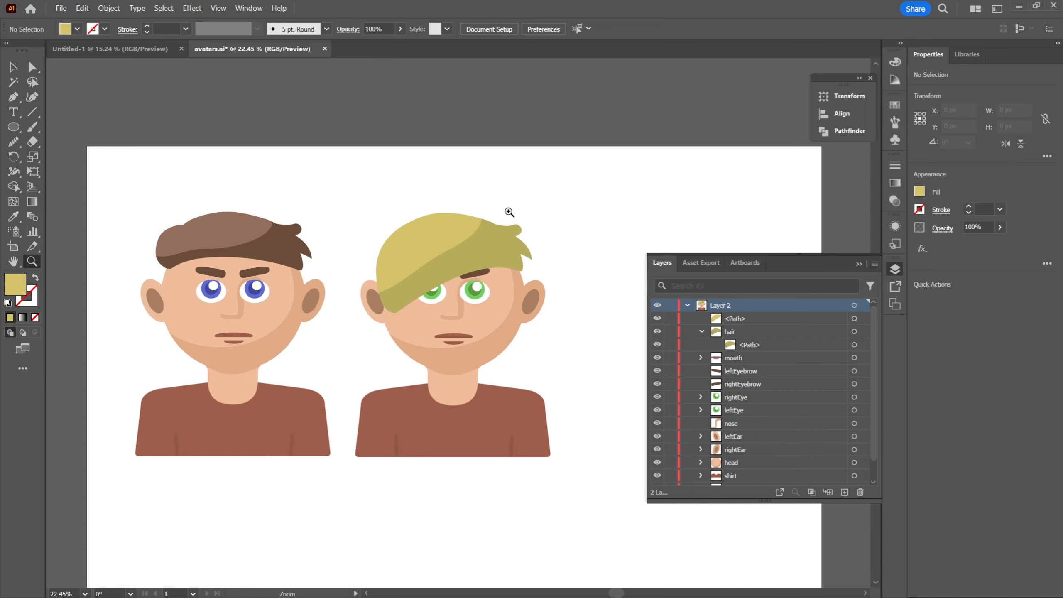
mouse_move(381, 207)
mouse_down()
mouse_move(442, 211)
mouse_move(385, 210)
mouse_up()
drag(544, 213, 528, 171)
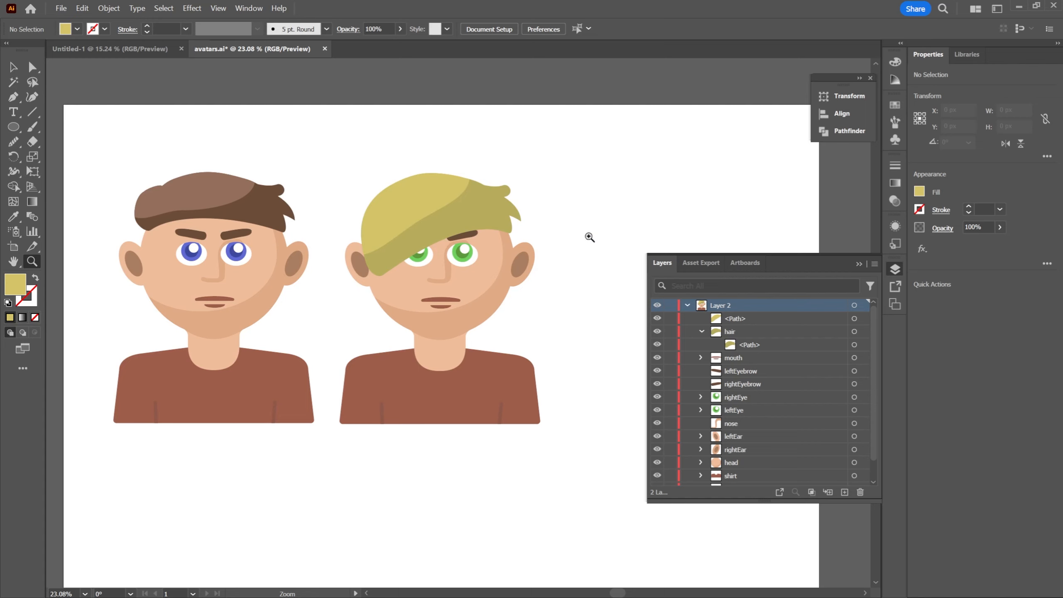
drag(383, 170, 398, 176)
drag(571, 191, 523, 180)
drag(400, 160, 423, 162)
drag(516, 297, 511, 275)
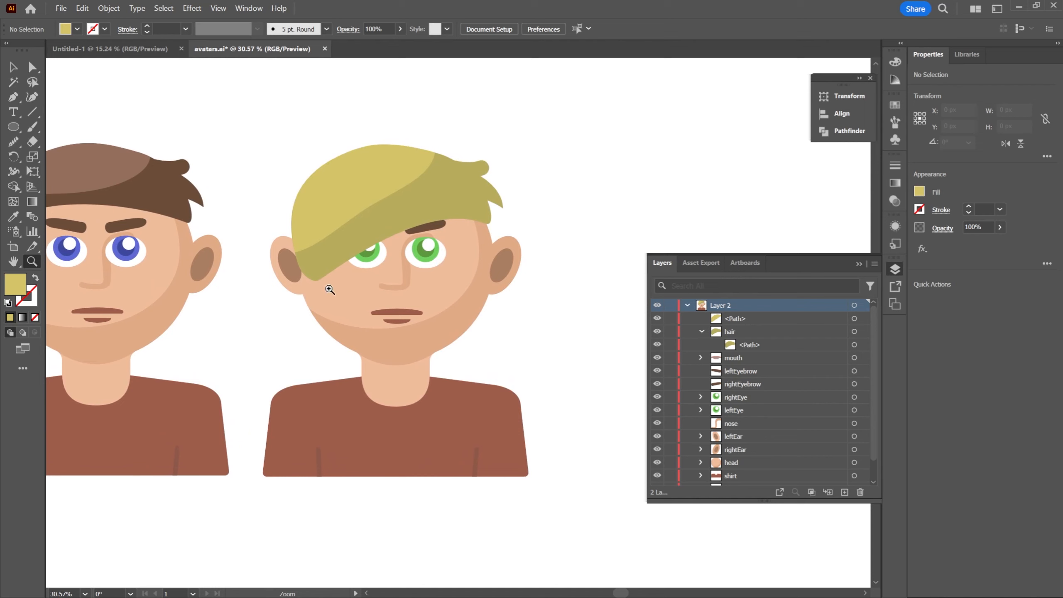
Isolate the second avatar's hair group and move the two lower-left tip anchors down and left, making the hair about 422 px tall
key(a)
click(319, 268)
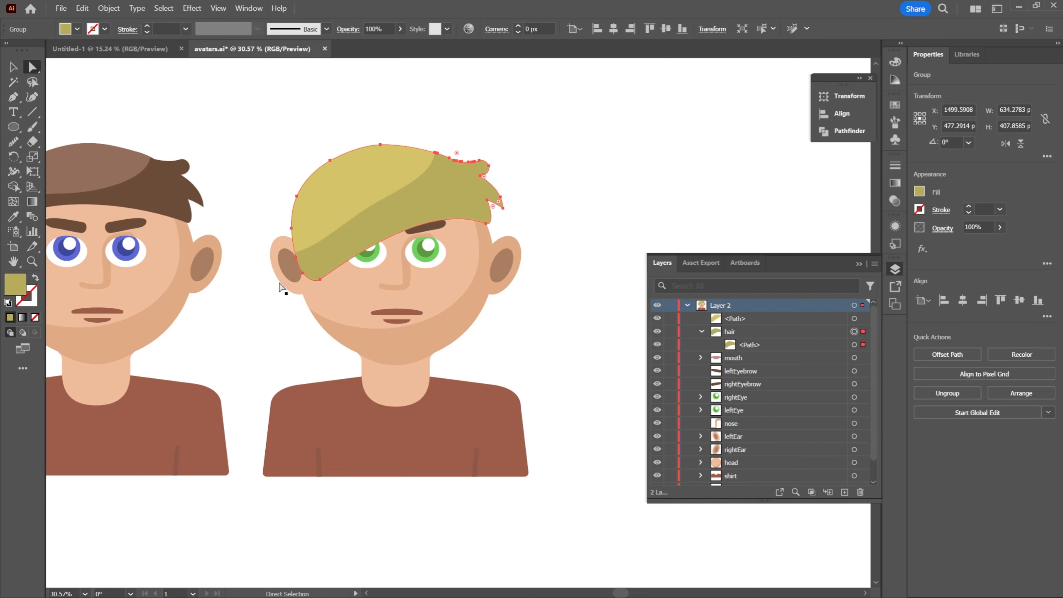
scroll(281, 288, up, 3)
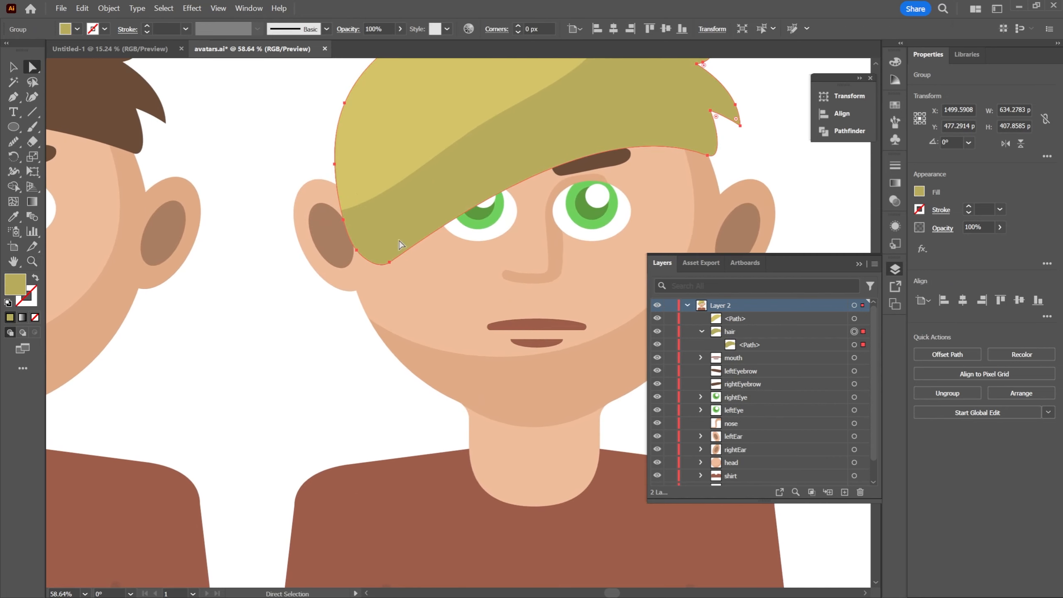
double_click(397, 226)
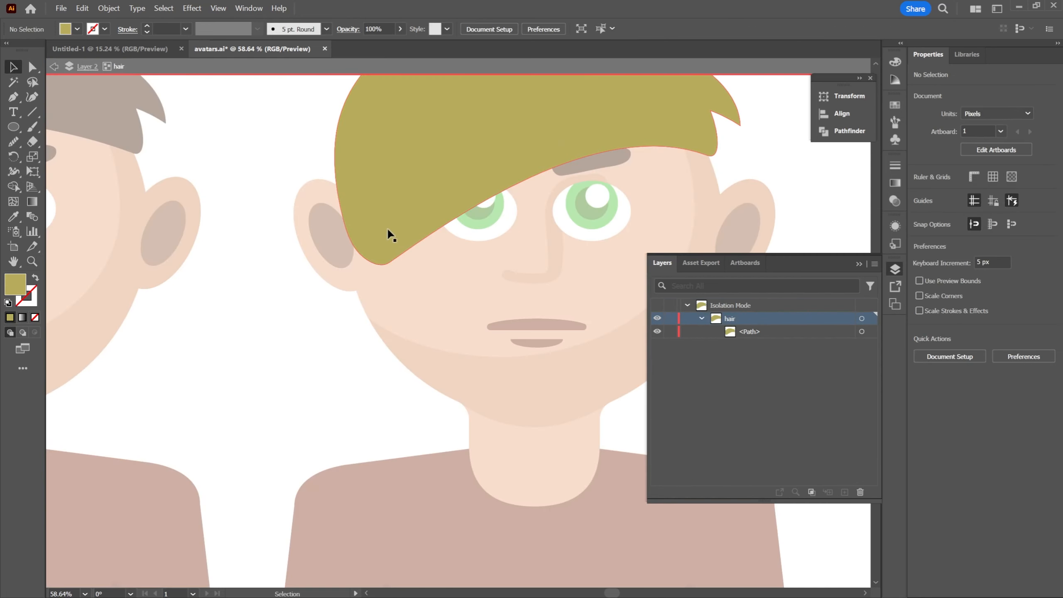
click(389, 263)
shift+click(357, 251)
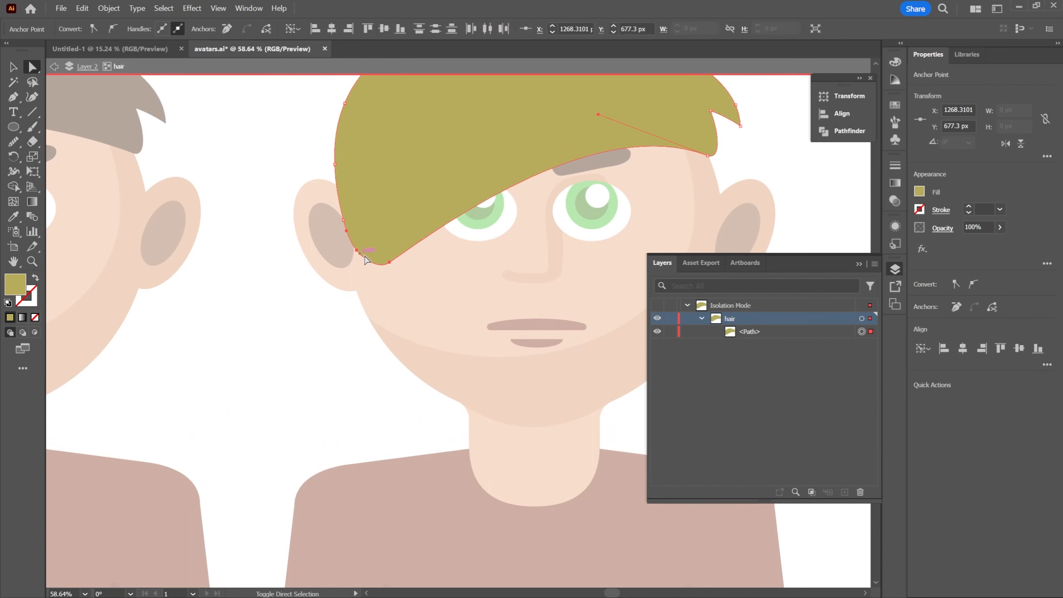
mouse_move(389, 263)
mouse_down()
mouse_move(384, 283)
mouse_move(384, 269)
mouse_up()
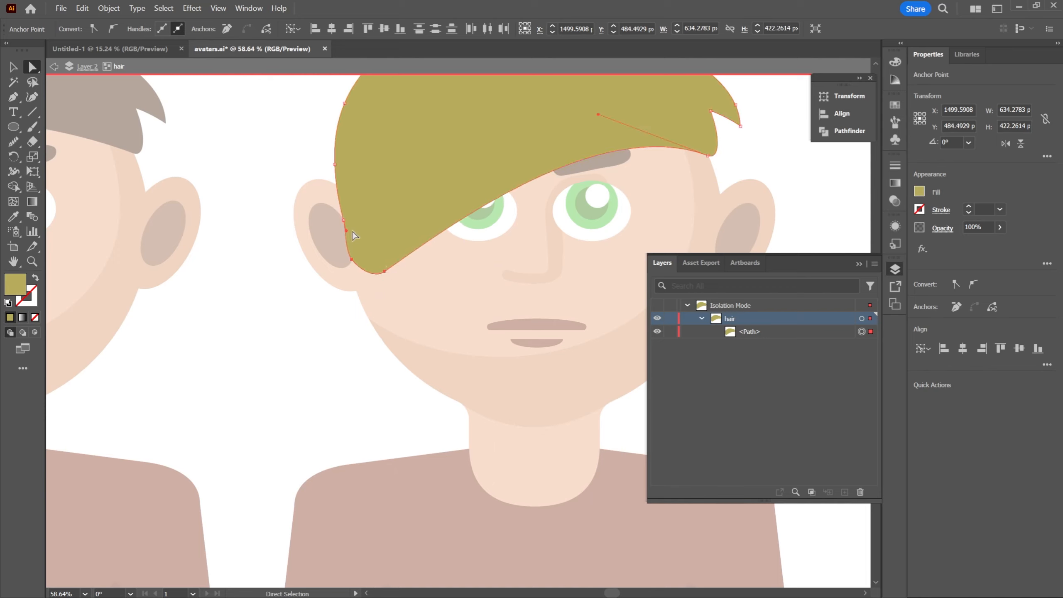
Move the hair's side anchor above the tip outward to about X 1191, Y 611 px and exit isolation mode
click(344, 222)
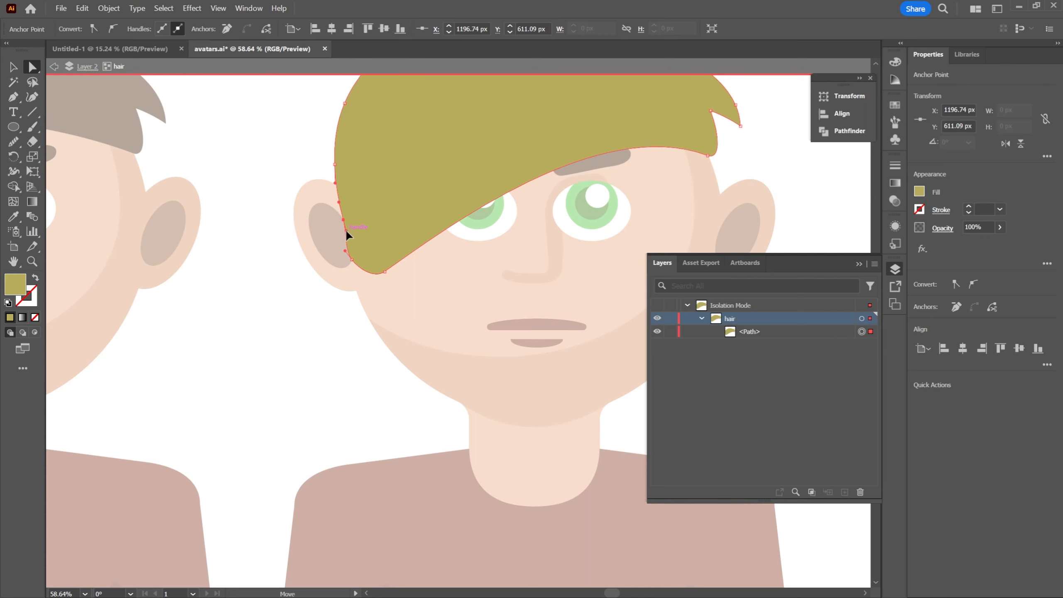
drag(347, 232, 340, 221)
double_click(260, 158)
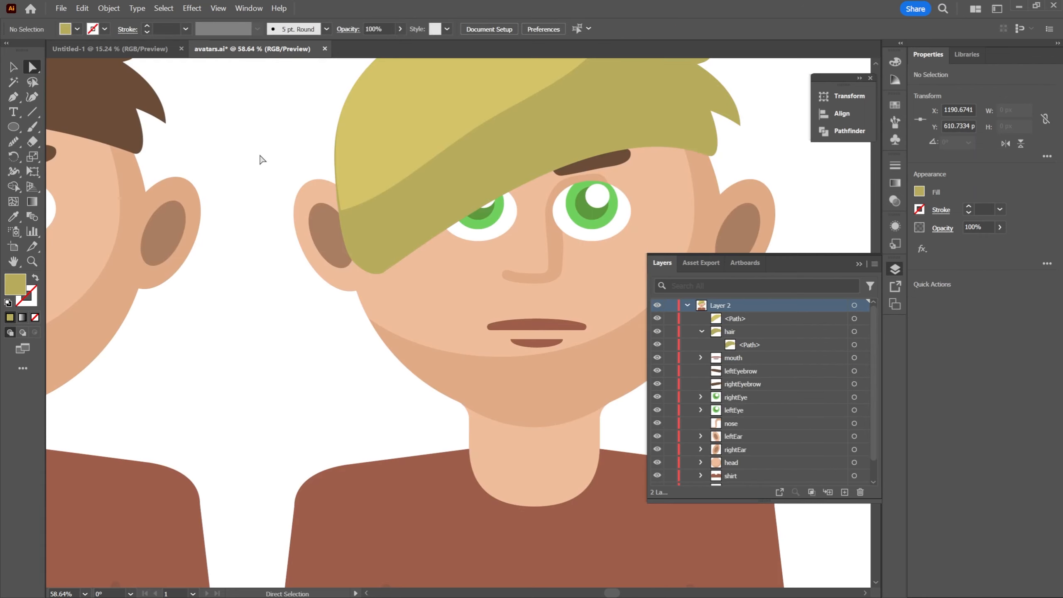
Nudge the hair highlight left to about X 1394 px so it meets the hair's outer edge
drag(301, 97, 263, 183)
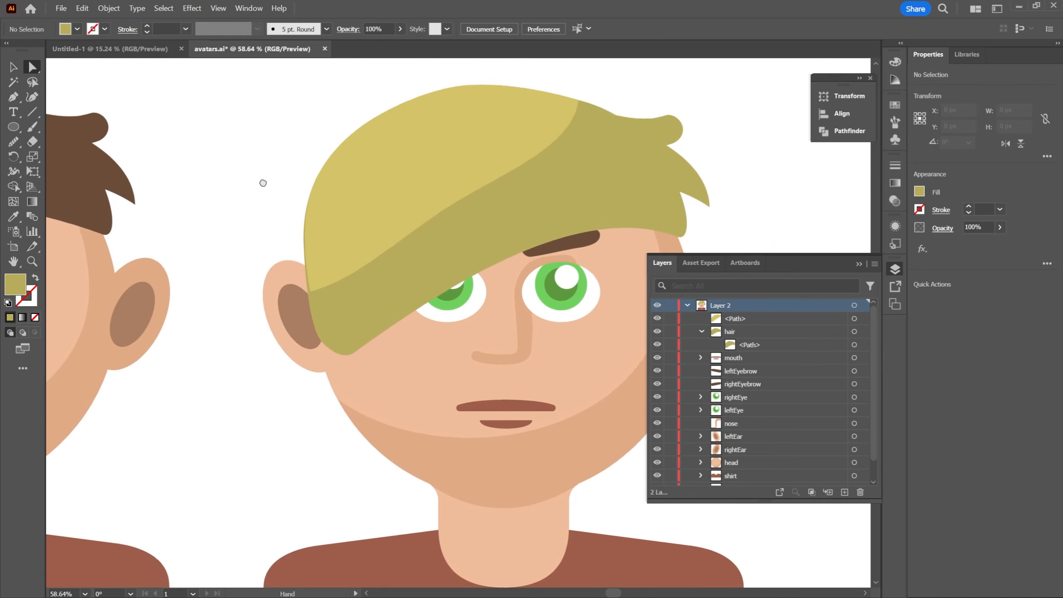
key(z)
drag(268, 245, 325, 250)
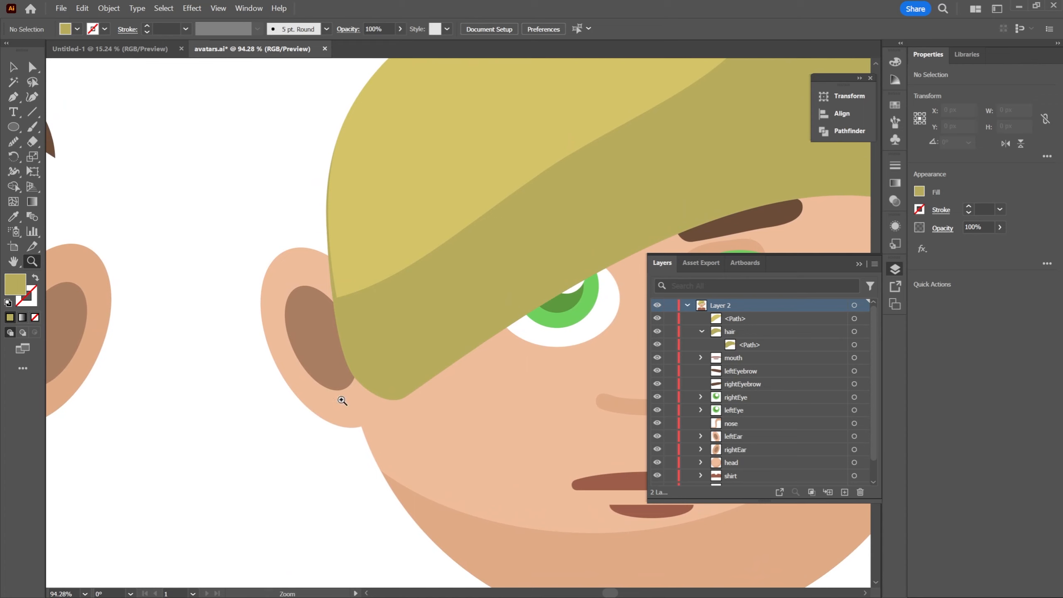
drag(387, 278, 279, 304)
key(a)
click(324, 271)
double_click(293, 283)
double_click(232, 221)
Check how the shifted highlight fits the second avatar's hair outline
key(z)
drag(263, 190, 168, 193)
drag(360, 200, 278, 244)
drag(389, 225, 598, 172)
drag(628, 223, 617, 176)
drag(536, 206, 598, 205)
drag(549, 317, 554, 287)
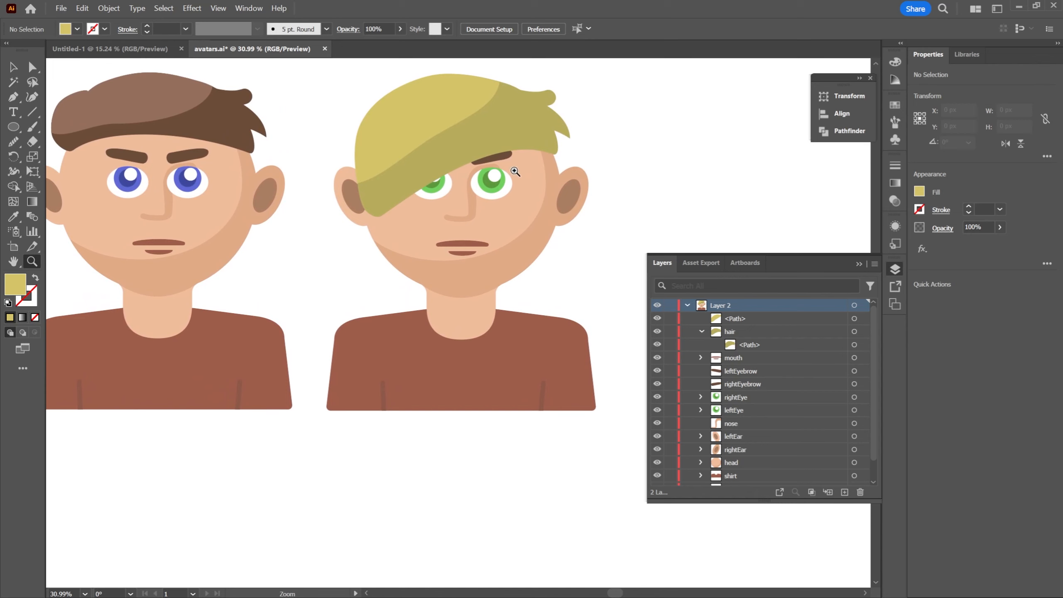
drag(515, 172, 516, 174)
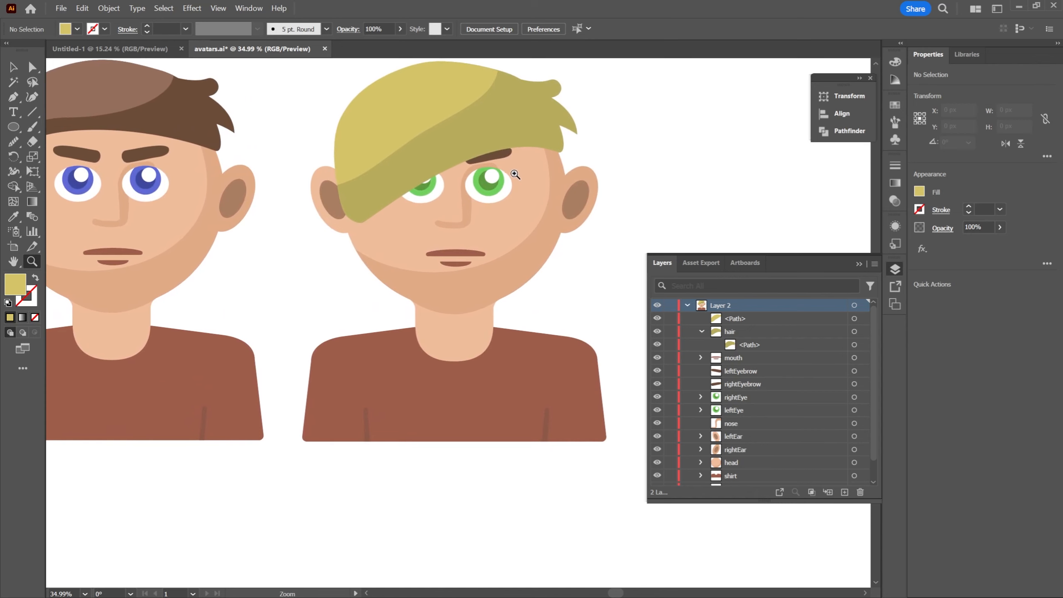
Move the highlight path into the hair group of Layer 2, above the base hair path
click(701, 331)
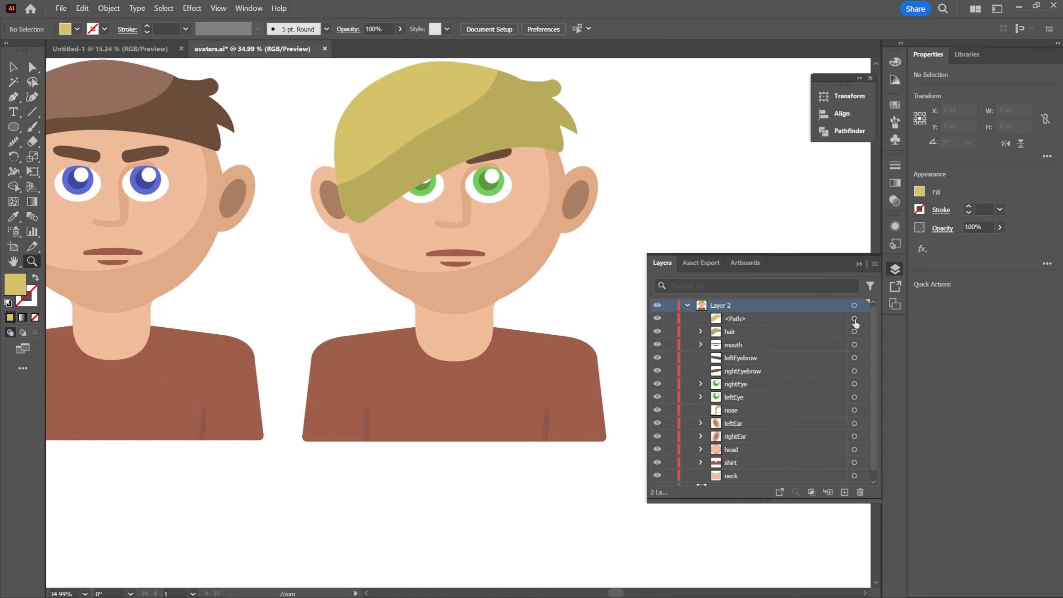
click(854, 319)
click(701, 332)
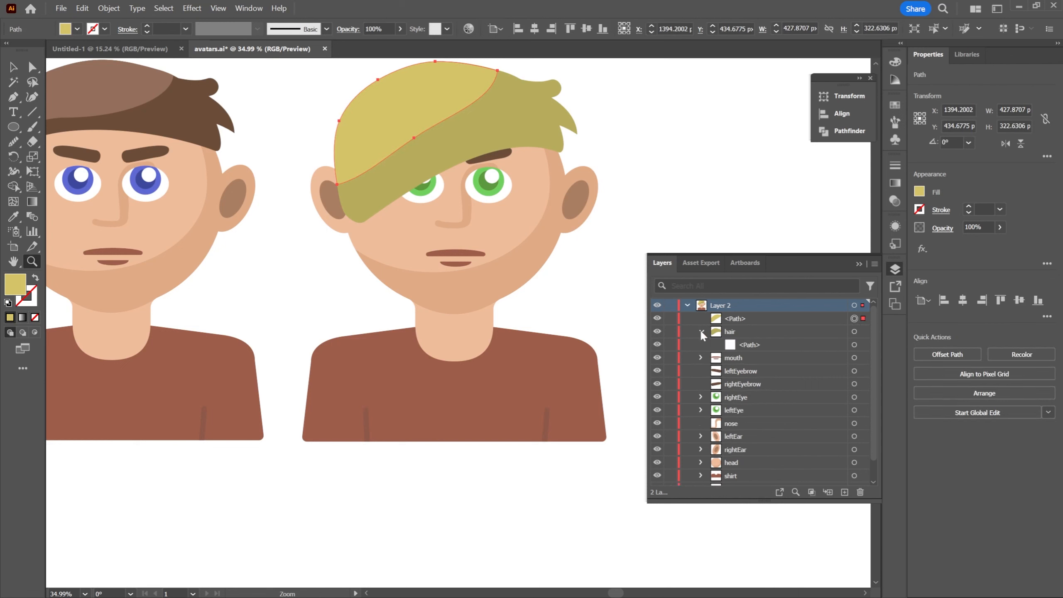
click(746, 335)
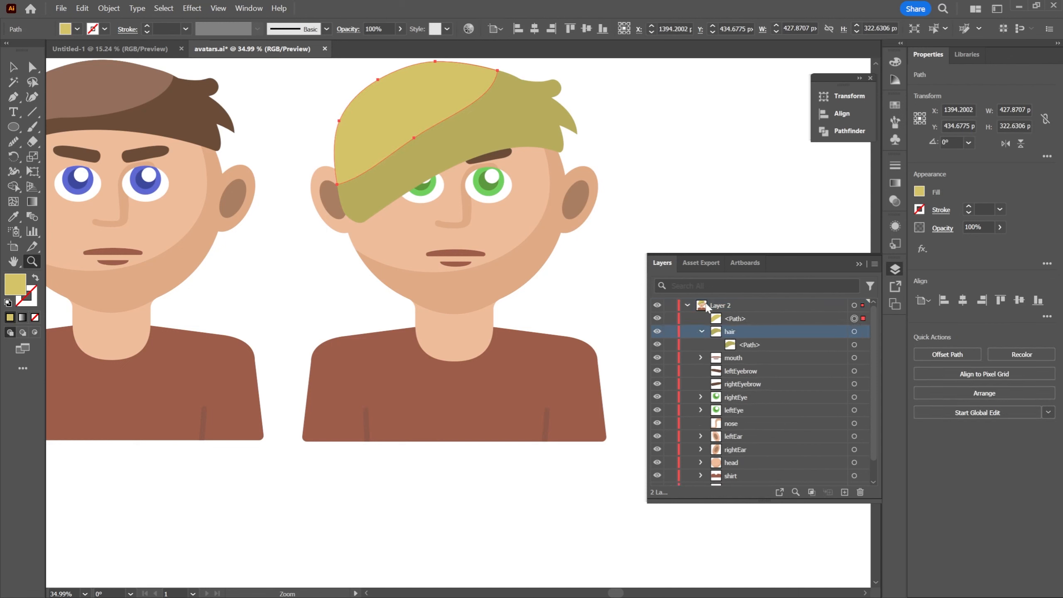
click(765, 321)
drag(736, 318, 756, 338)
Rename the highlight path hairHighlight and collapse the hair group
double_click(749, 333)
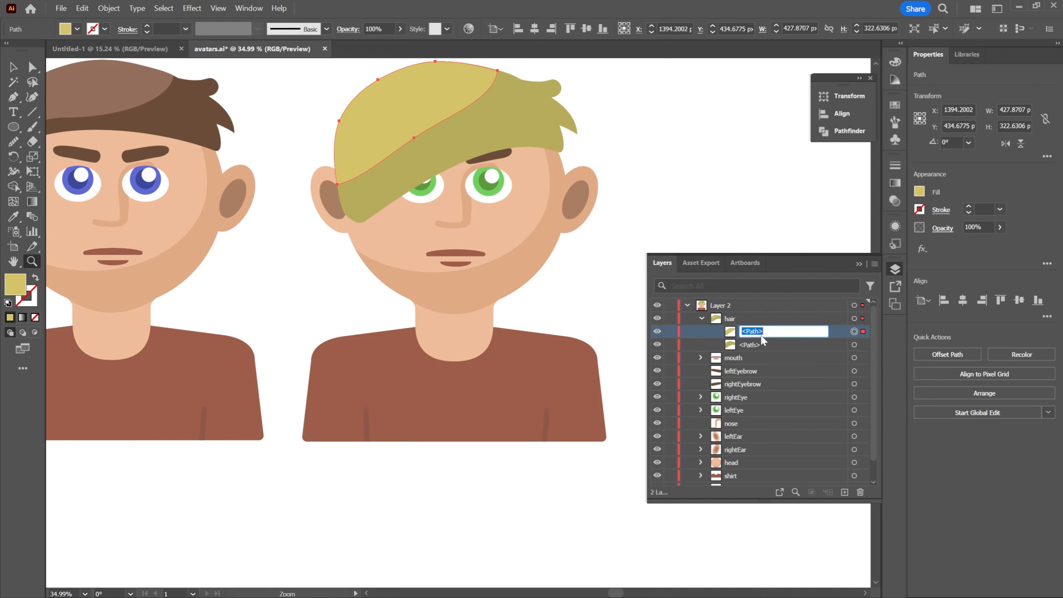
text(hairHighlight)
key(Return)
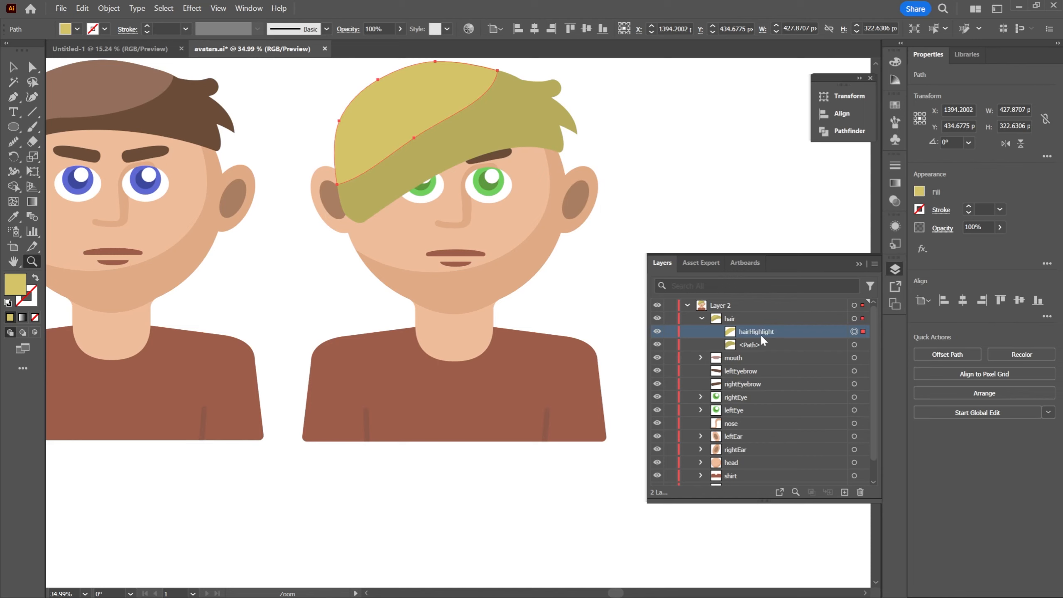
click(700, 318)
Recolor the second avatar's rightEyebrow path with the light yellow sampled from the hair highlight
click(706, 202)
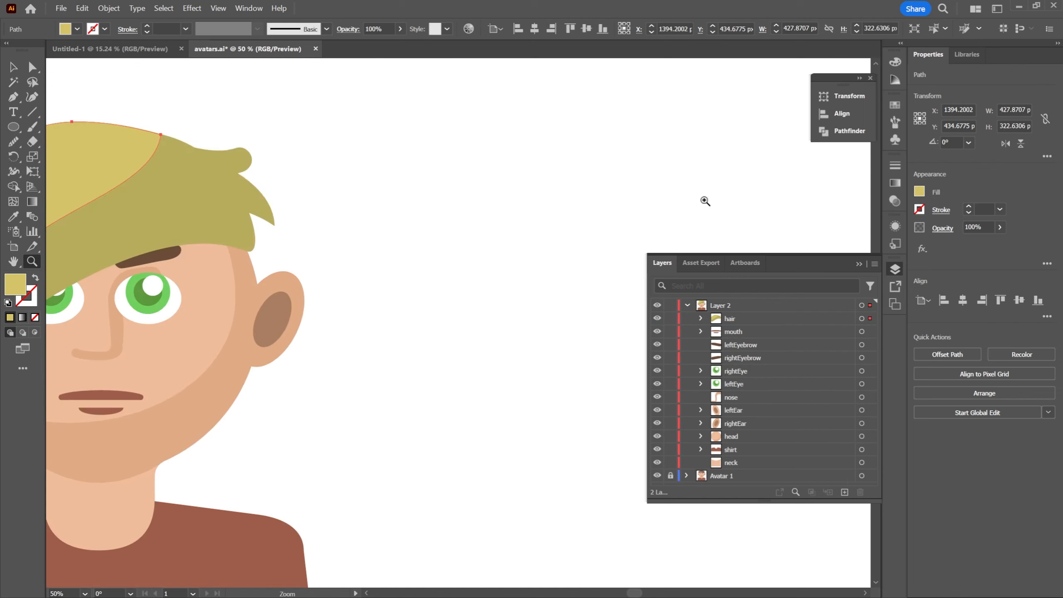
drag(336, 277, 457, 288)
drag(488, 243, 586, 221)
drag(586, 221, 653, 206)
key(v)
click(584, 206)
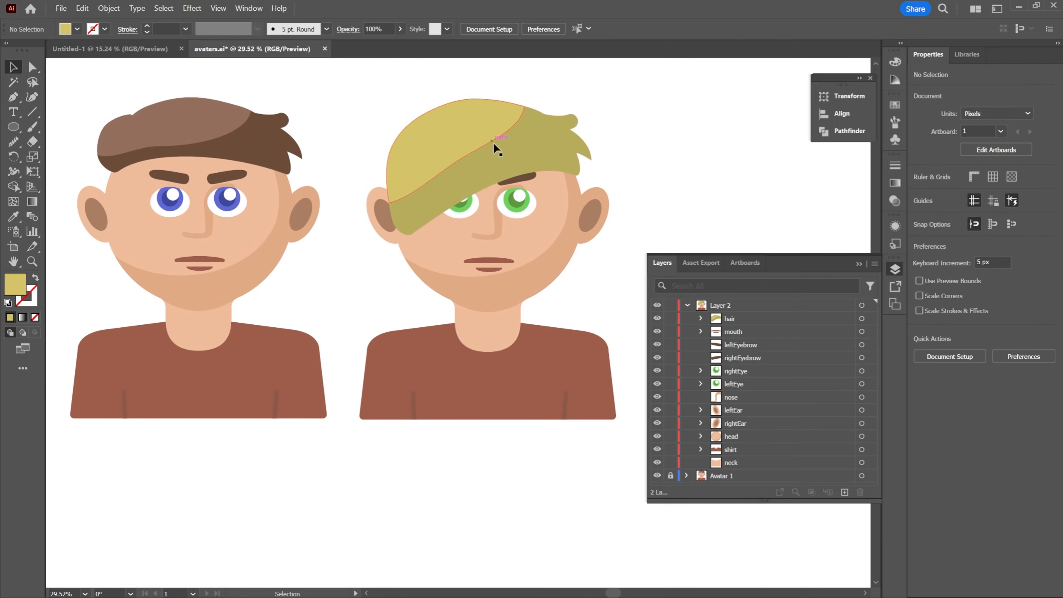
click(516, 178)
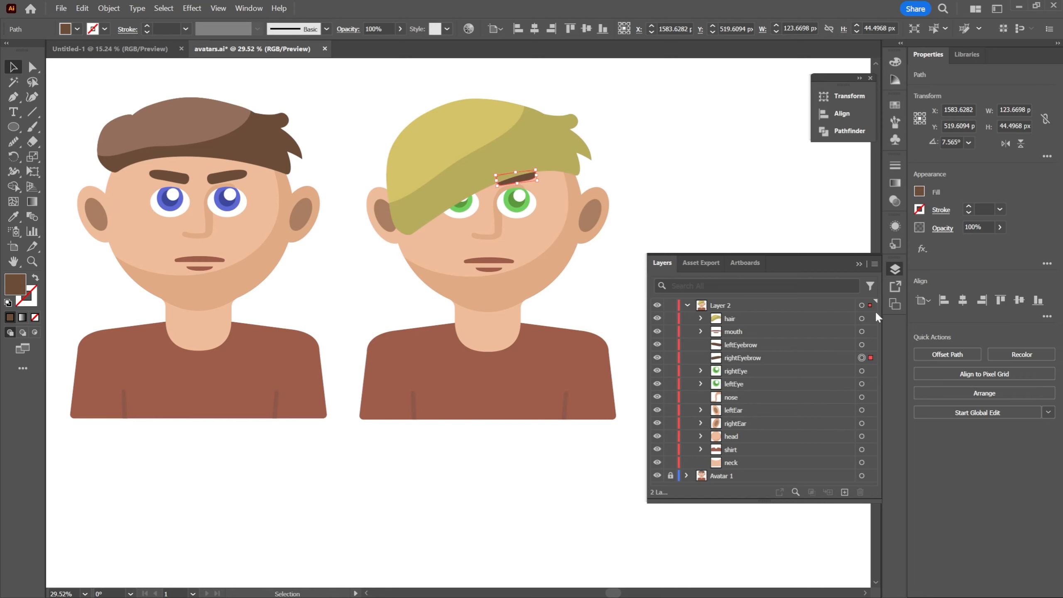
click(686, 306)
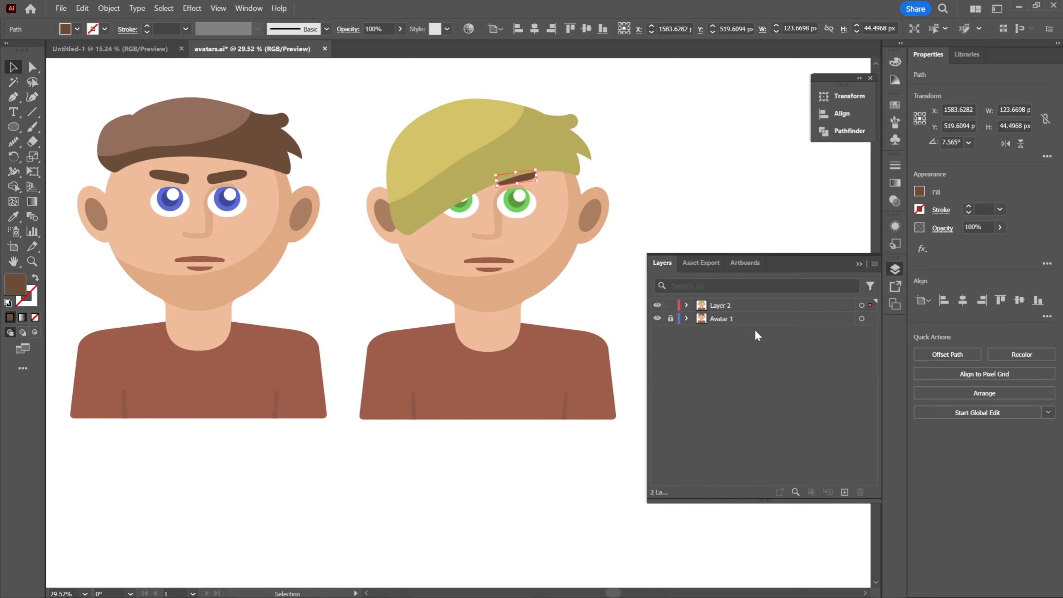
click(664, 180)
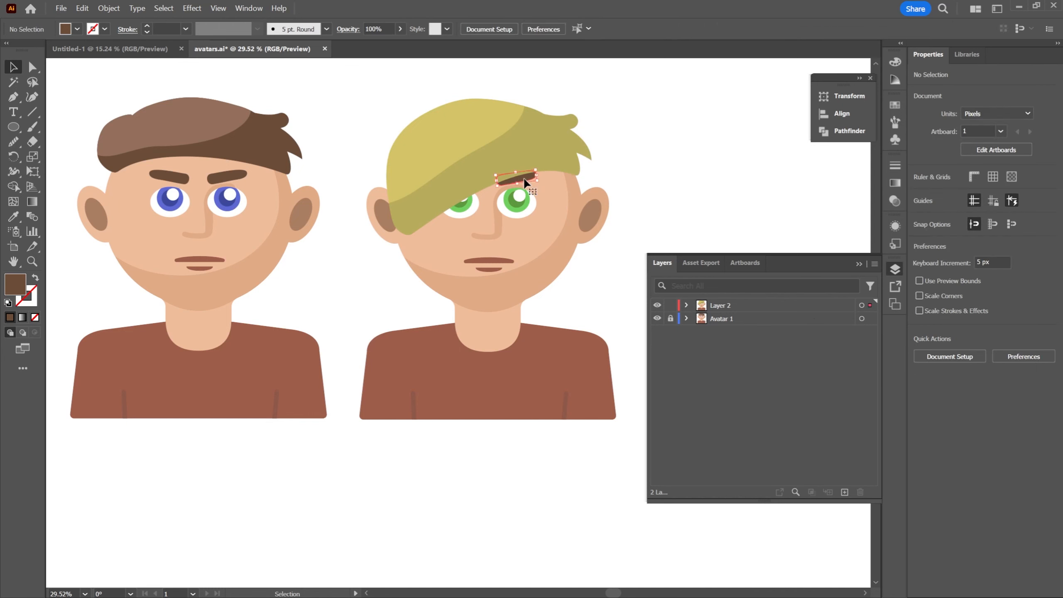
click(524, 178)
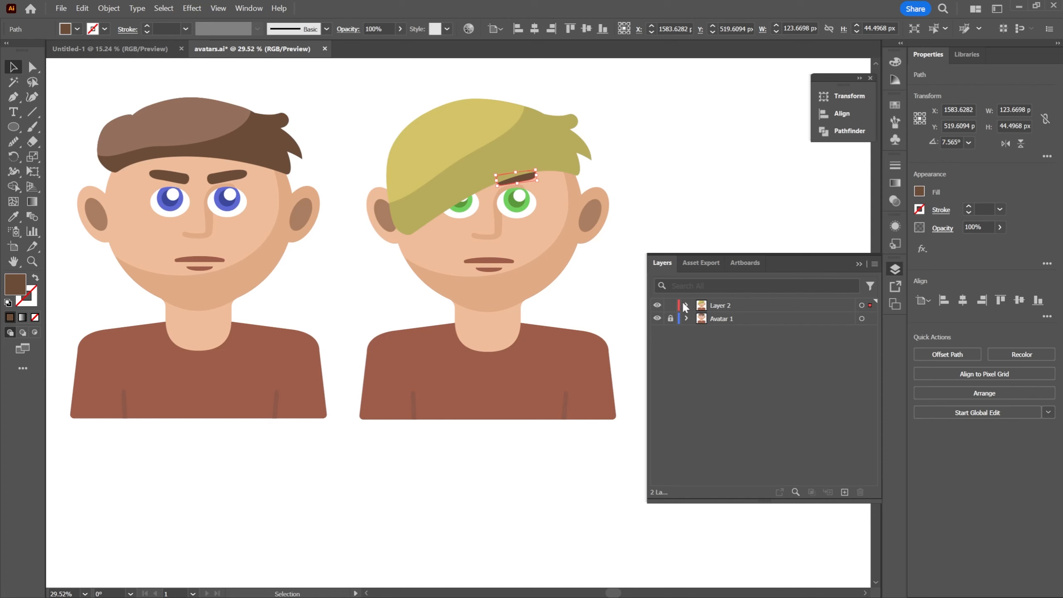
click(686, 306)
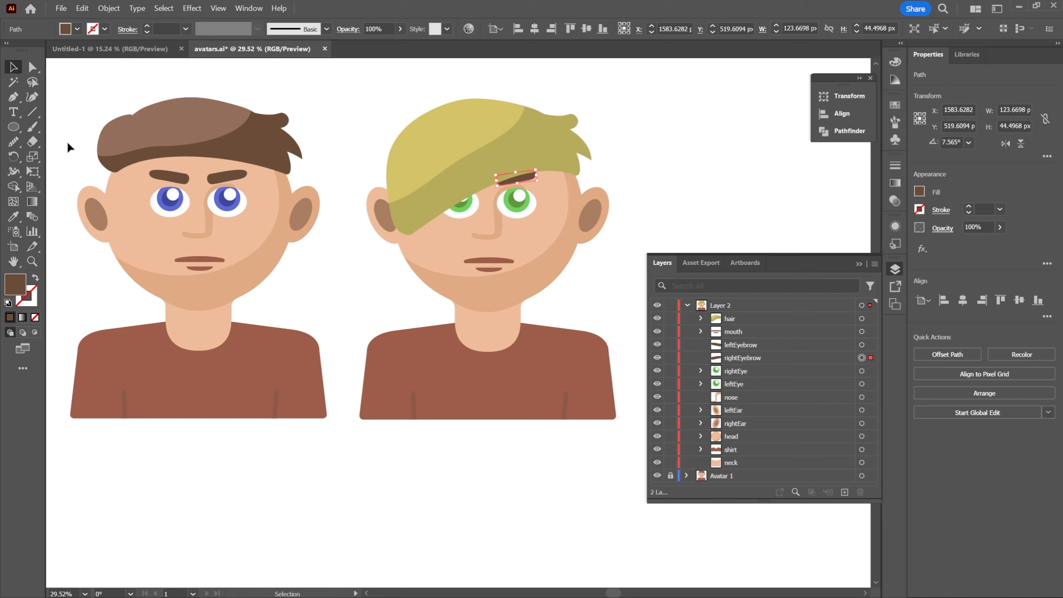
key(i)
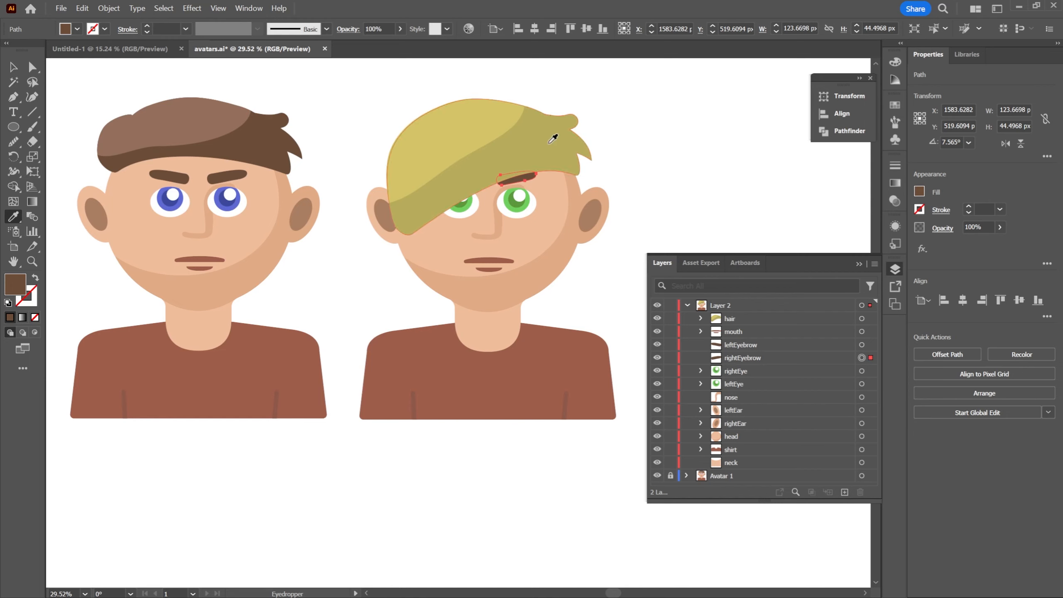
click(563, 135)
click(498, 114)
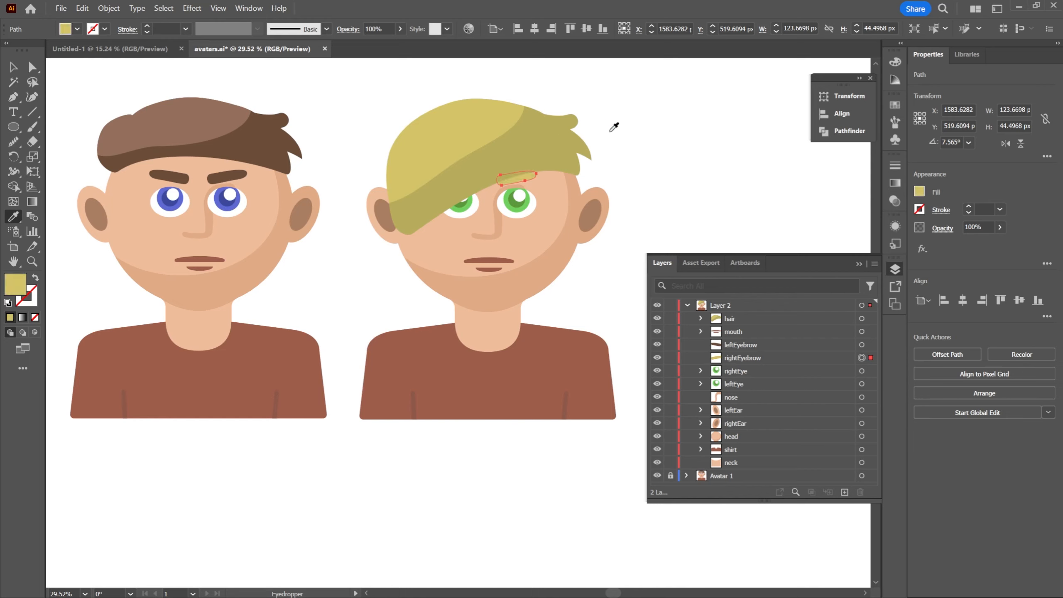
Nudge the rightEyebrow path left to about X 1580 px and deselect it
key(ctrl)
key(Left)
key(v)
click(637, 150)
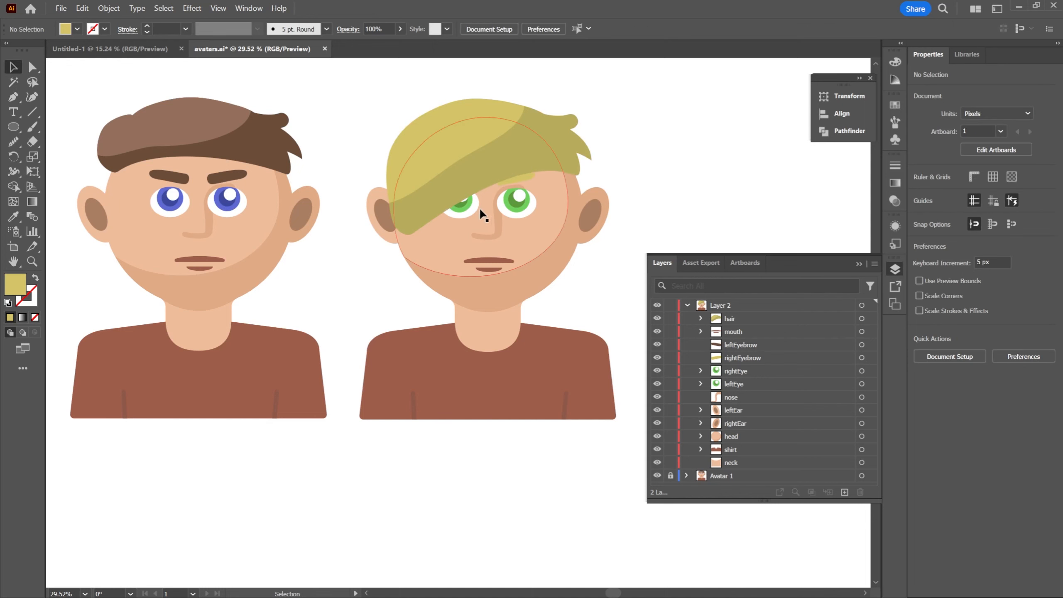
Fill the rightEyebrow path with the darker blond sampled from the base hair, then deselect it
click(524, 176)
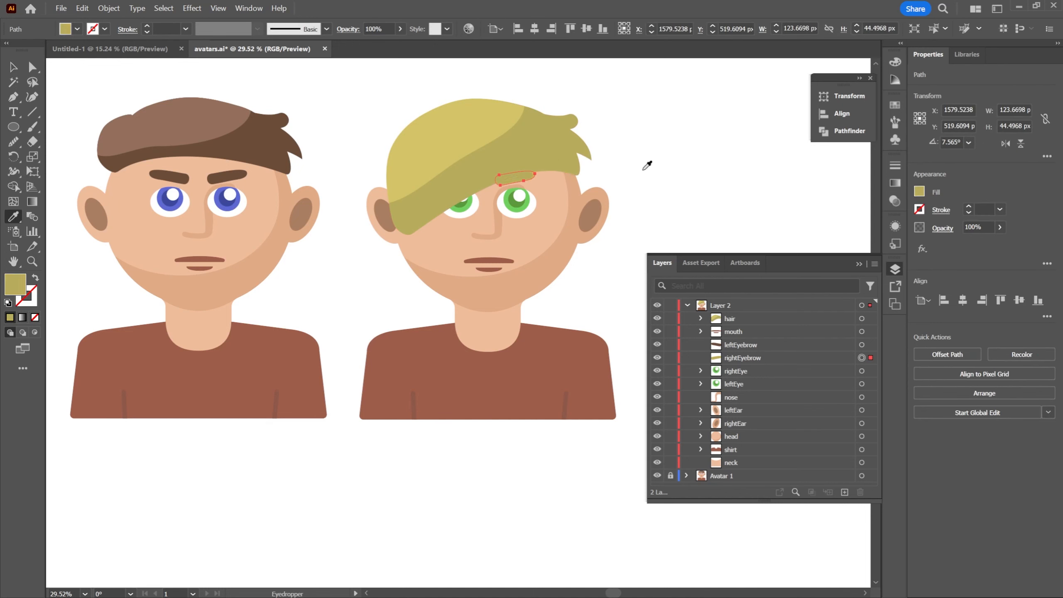
key(v)
click(661, 154)
Change the second avatar's rightEyebrow fill to a darker olive blond that stands out from the hair, then deselect it
click(527, 174)
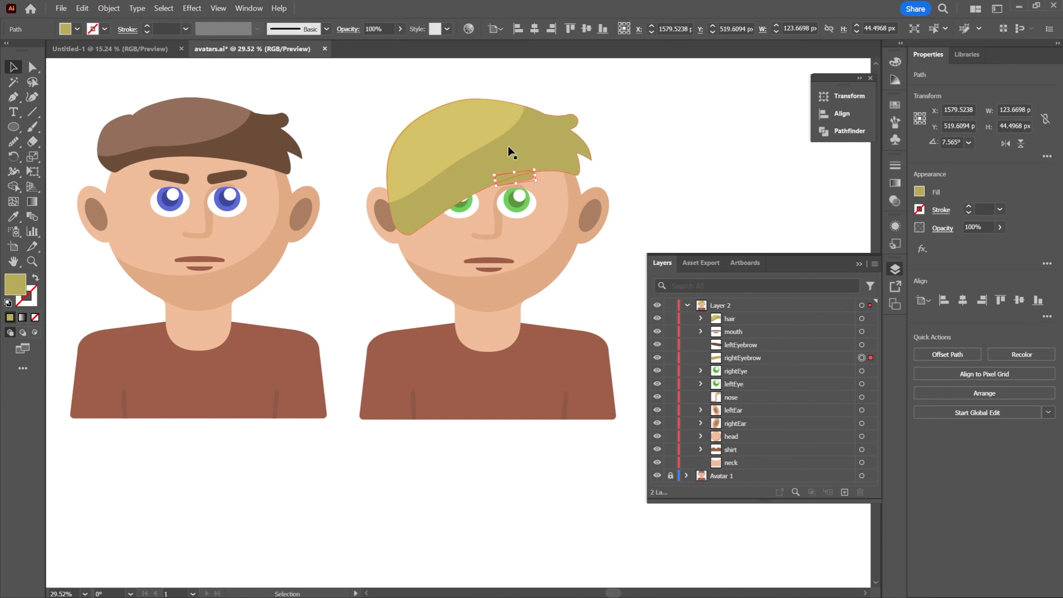
double_click(15, 294)
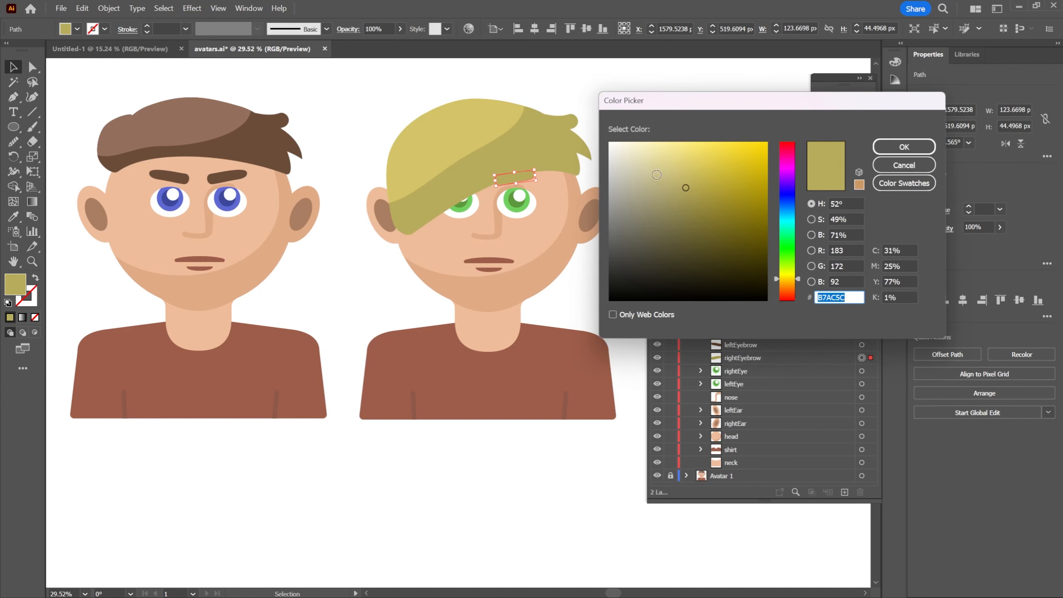
mouse_move(687, 189)
mouse_down()
mouse_move(680, 203)
mouse_move(688, 177)
mouse_move(629, 185)
mouse_move(641, 206)
mouse_move(660, 213)
mouse_move(622, 186)
mouse_move(643, 162)
mouse_move(642, 141)
mouse_up()
click(904, 149)
key(z)
key(v)
click(760, 210)
key(z)
drag(623, 195, 635, 207)
drag(627, 221, 631, 203)
drag(654, 194, 621, 200)
key(v)
click(573, 193)
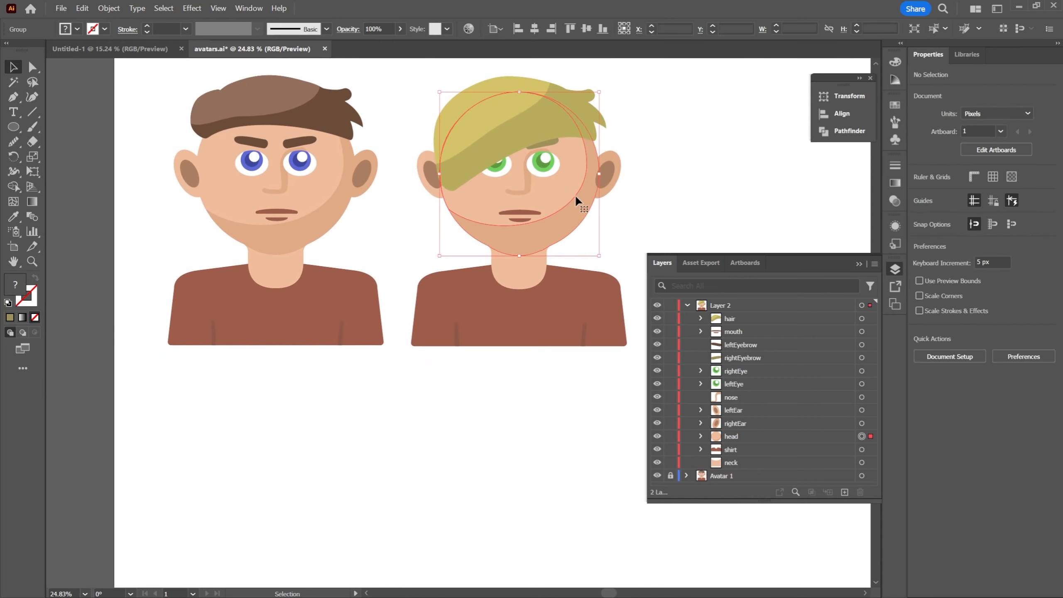
shift+click(517, 279)
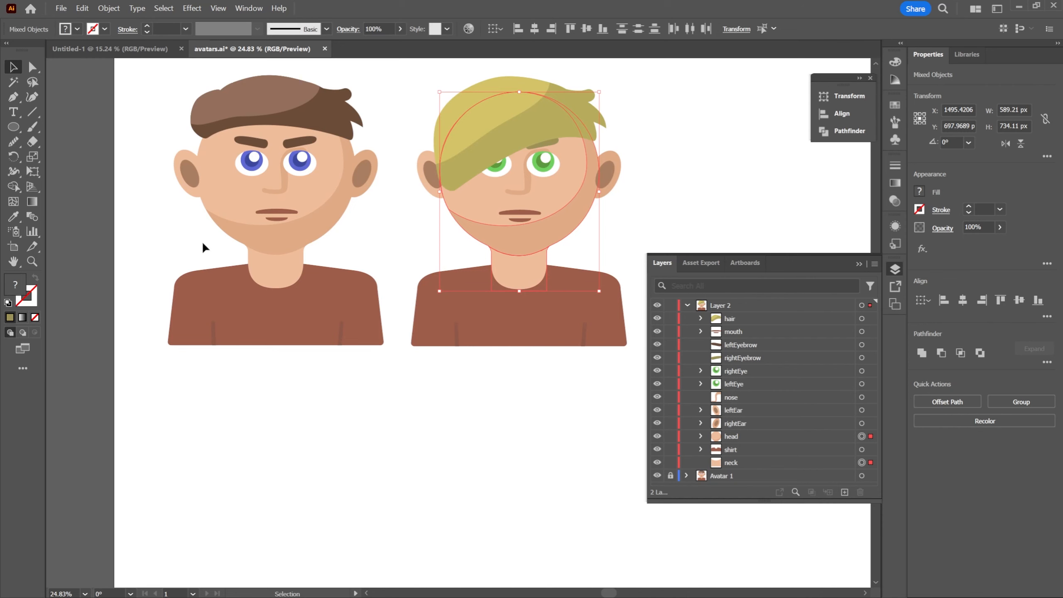
click(634, 209)
Recolor the base head path inside the second avatar's head group with the paler skin shade D8B49C
click(572, 183)
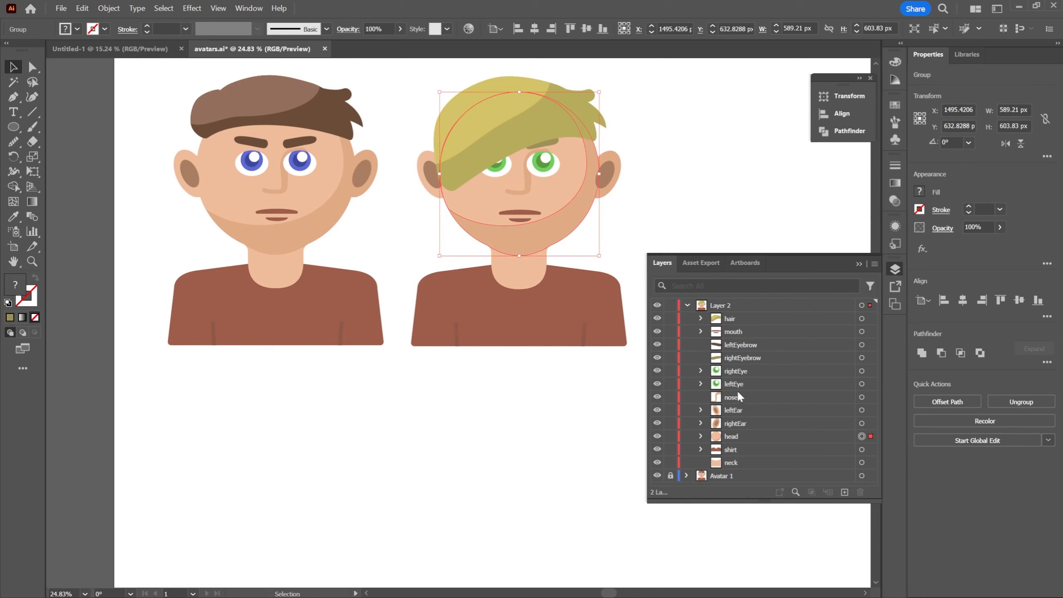
click(700, 436)
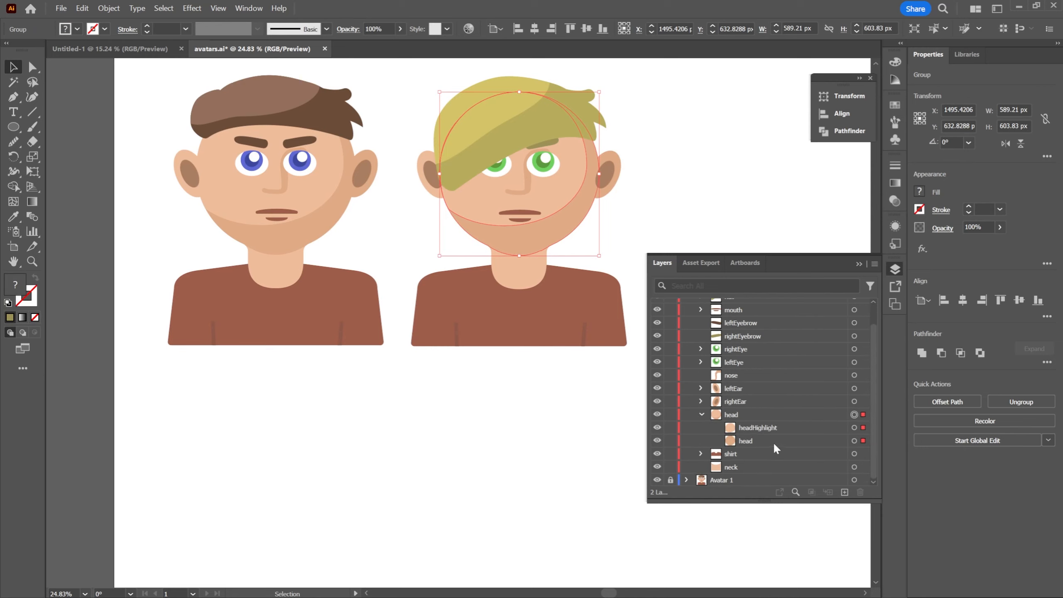
click(752, 428)
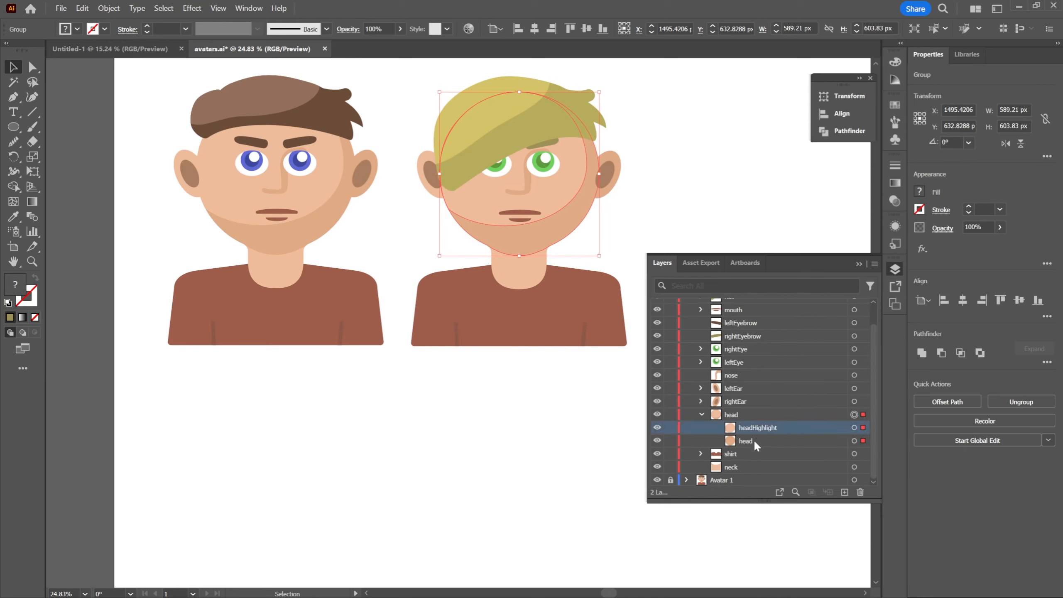
click(755, 441)
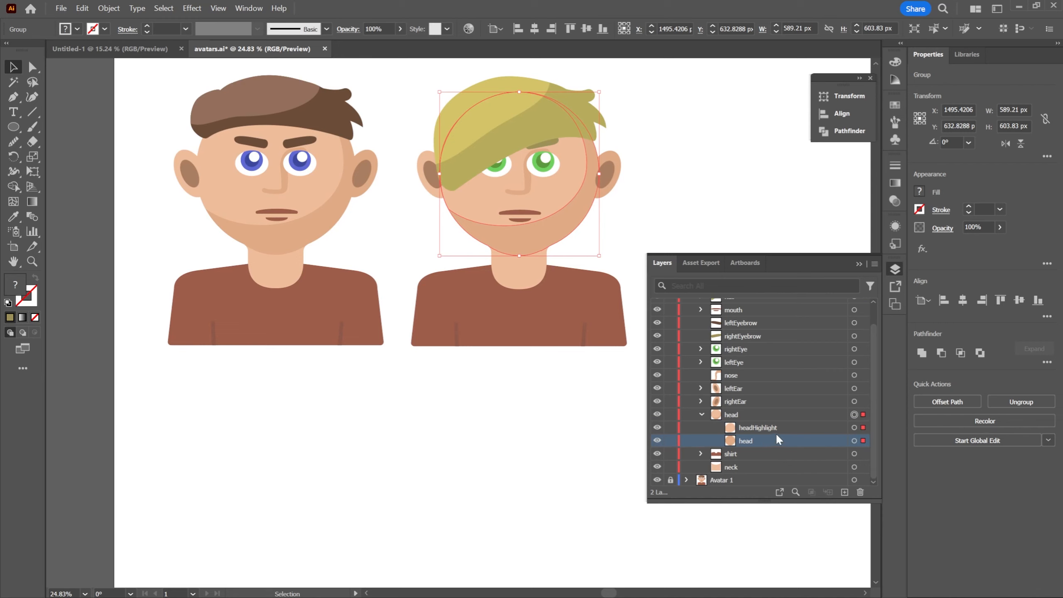
click(854, 441)
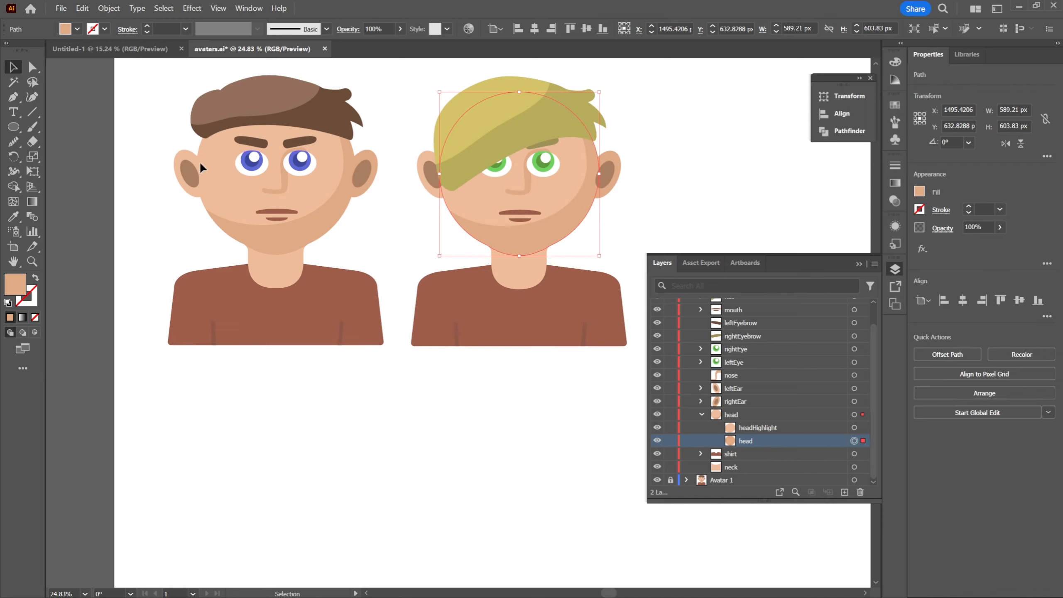
double_click(16, 286)
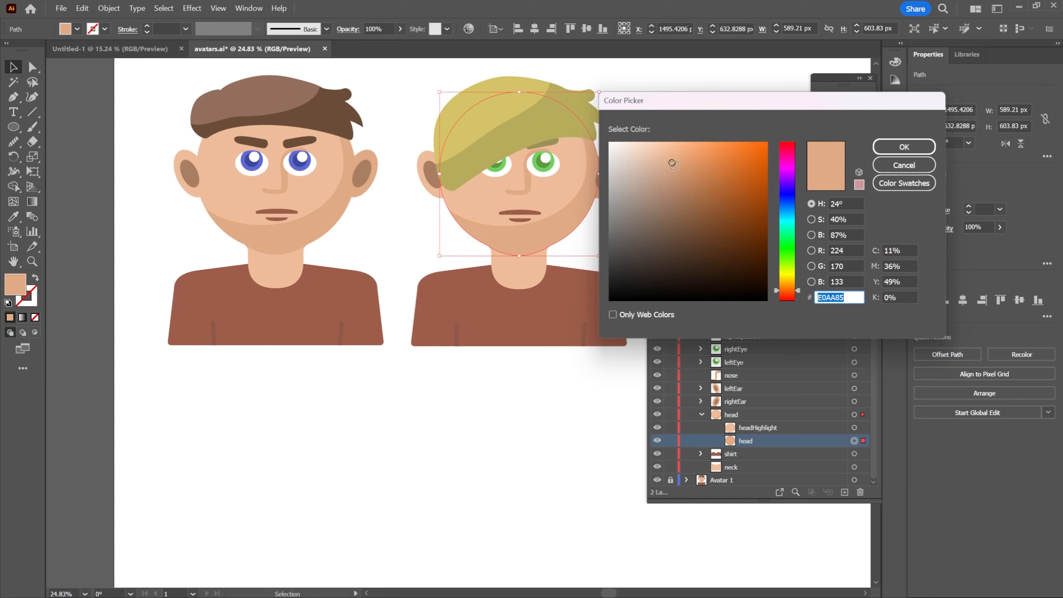
drag(674, 164, 653, 166)
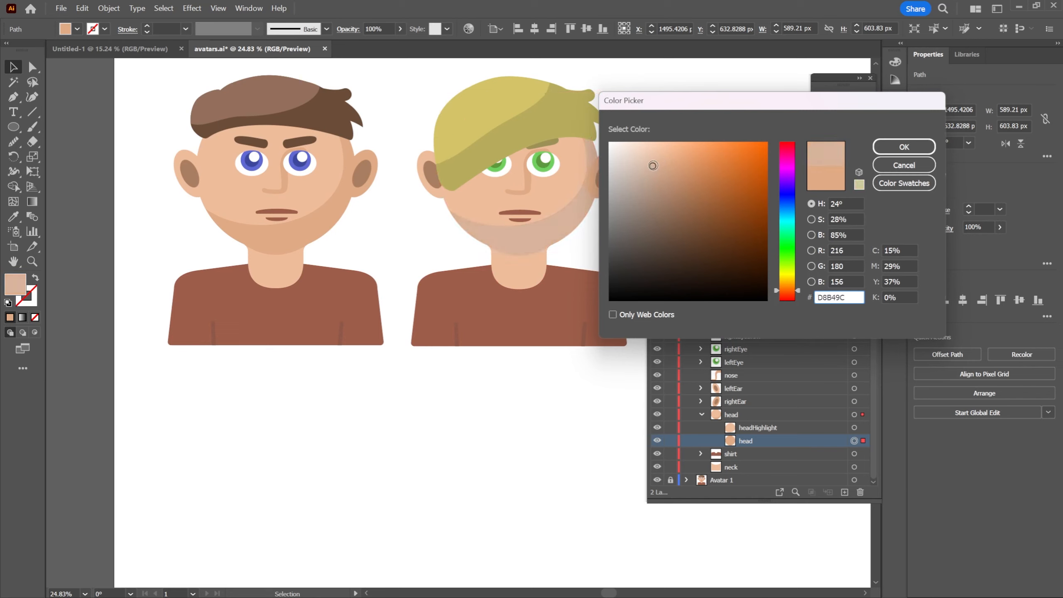
click(893, 146)
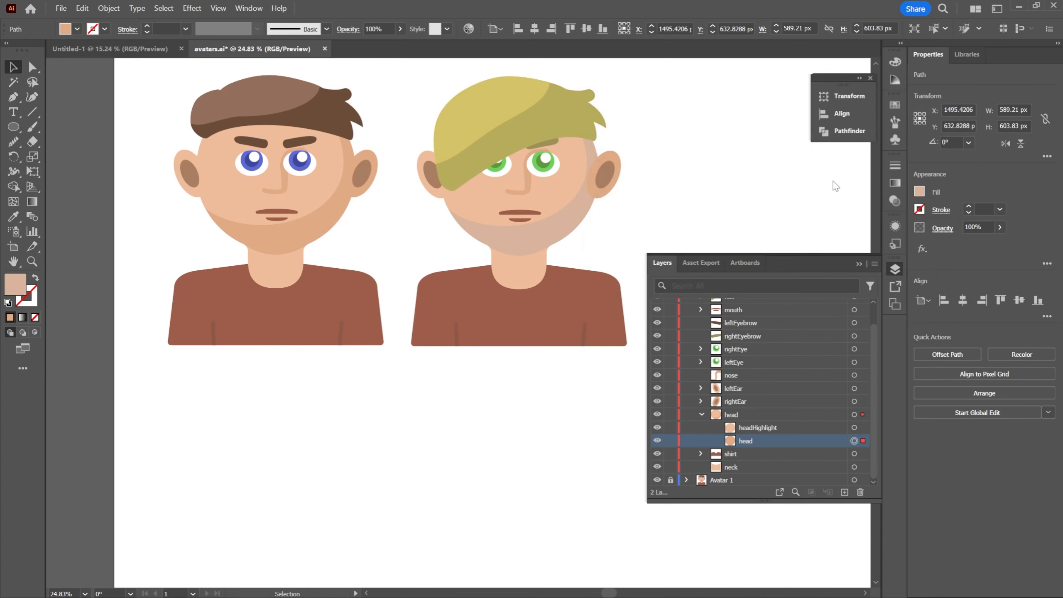
Fill the second avatar's headHighlight path with the light skin tone F7D1BC and deselect it
click(855, 428)
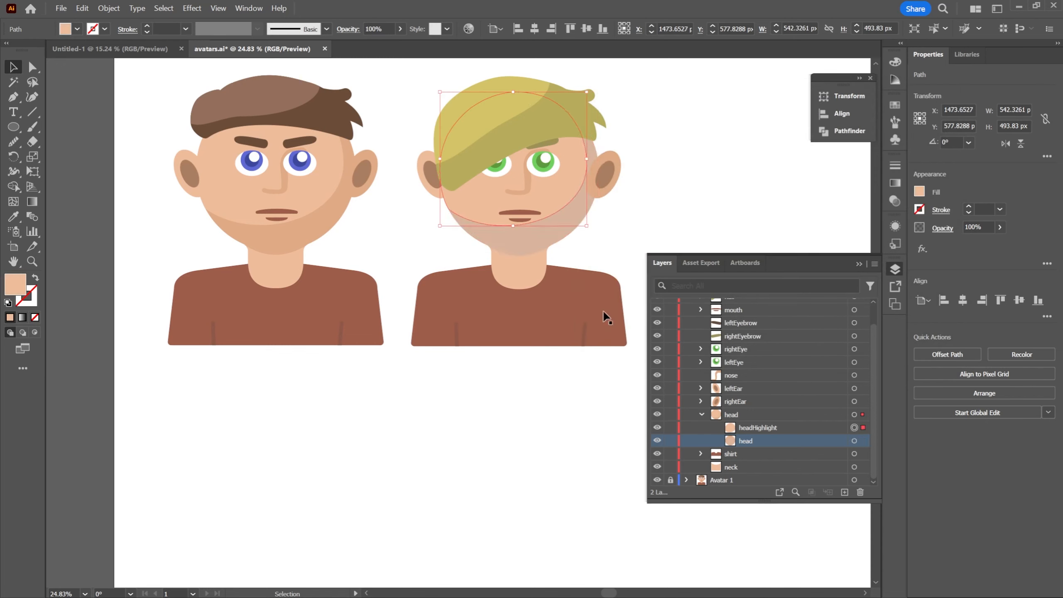
double_click(15, 287)
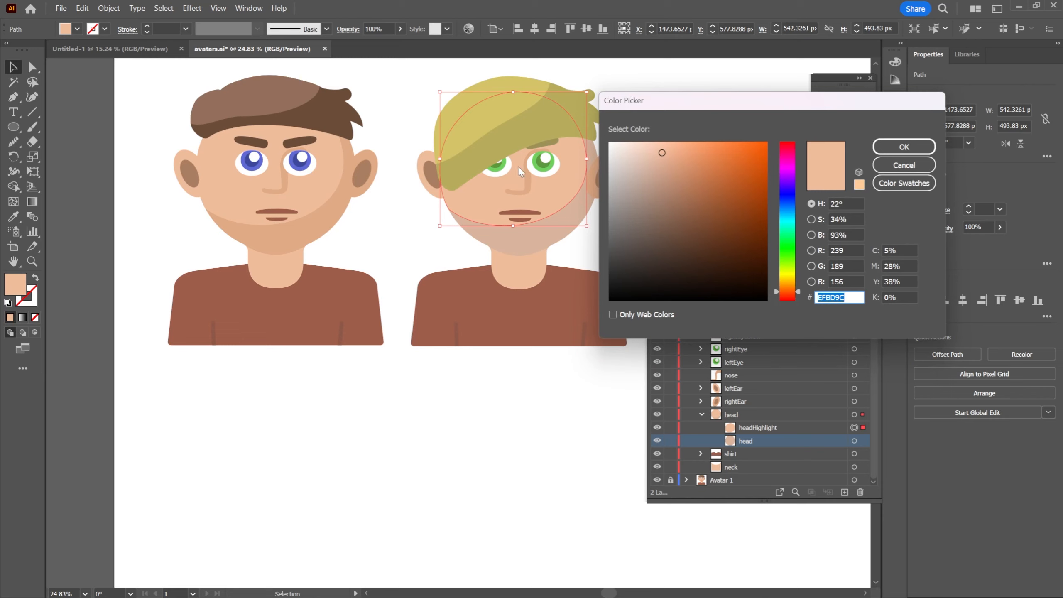
drag(664, 155, 646, 146)
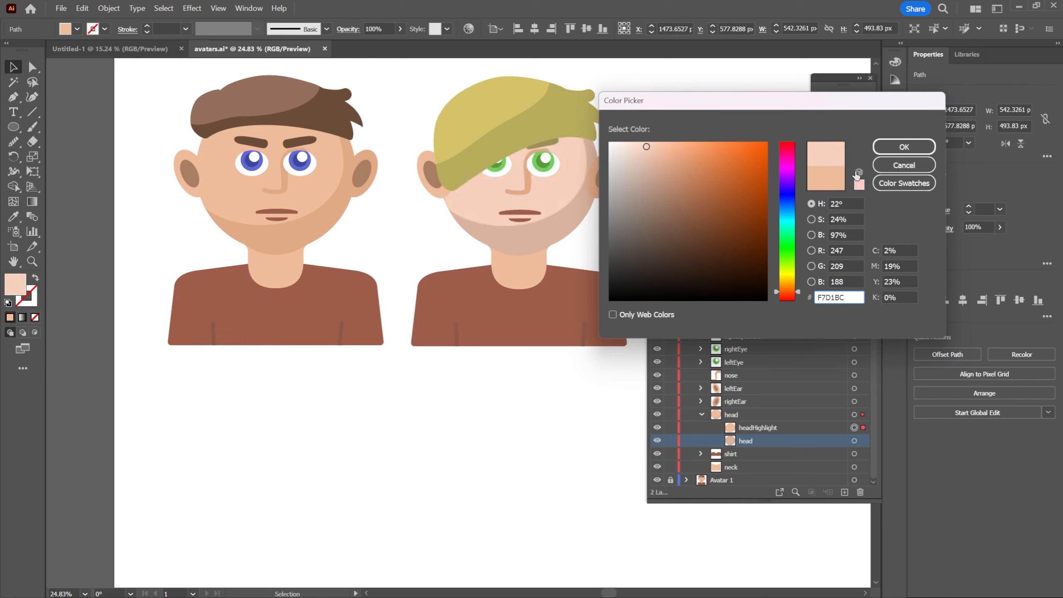
click(904, 147)
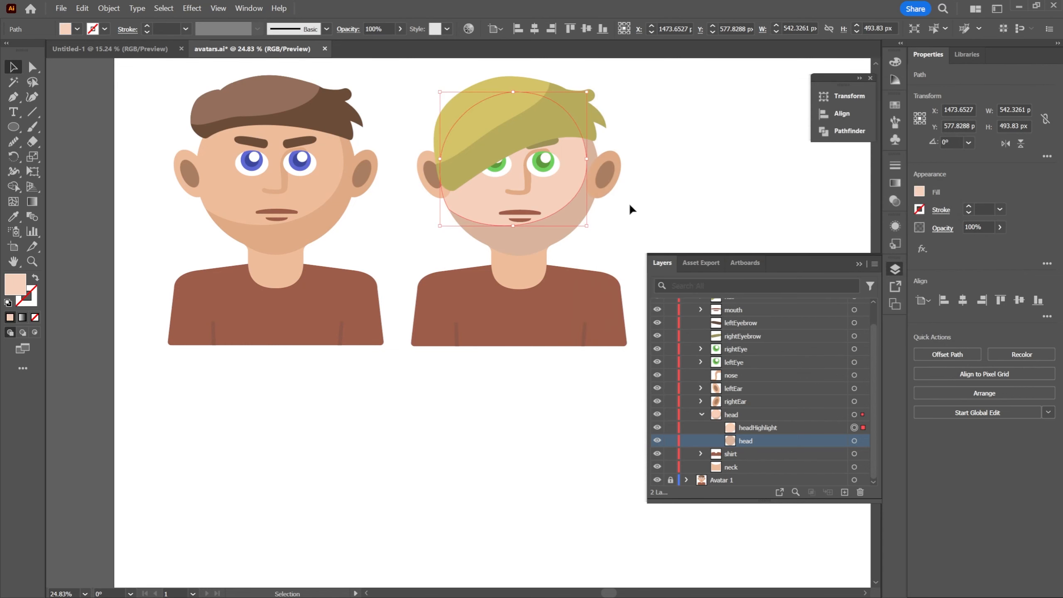
click(641, 221)
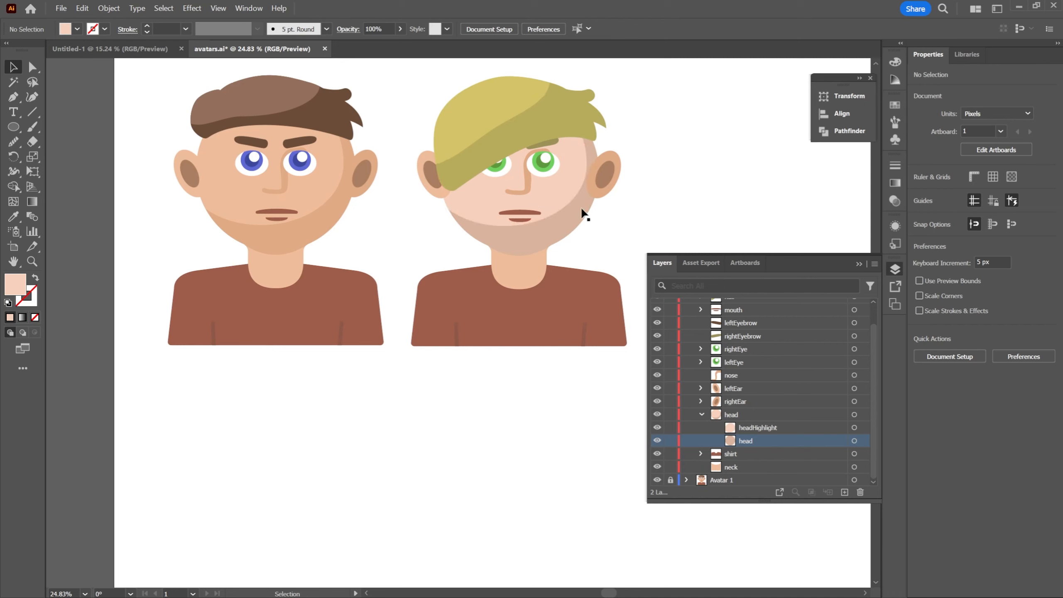
Fill the second avatar's nose path with the darker skin shade sampled from the head's shadow area, and deselect it
click(527, 186)
key(i)
key(v)
click(663, 181)
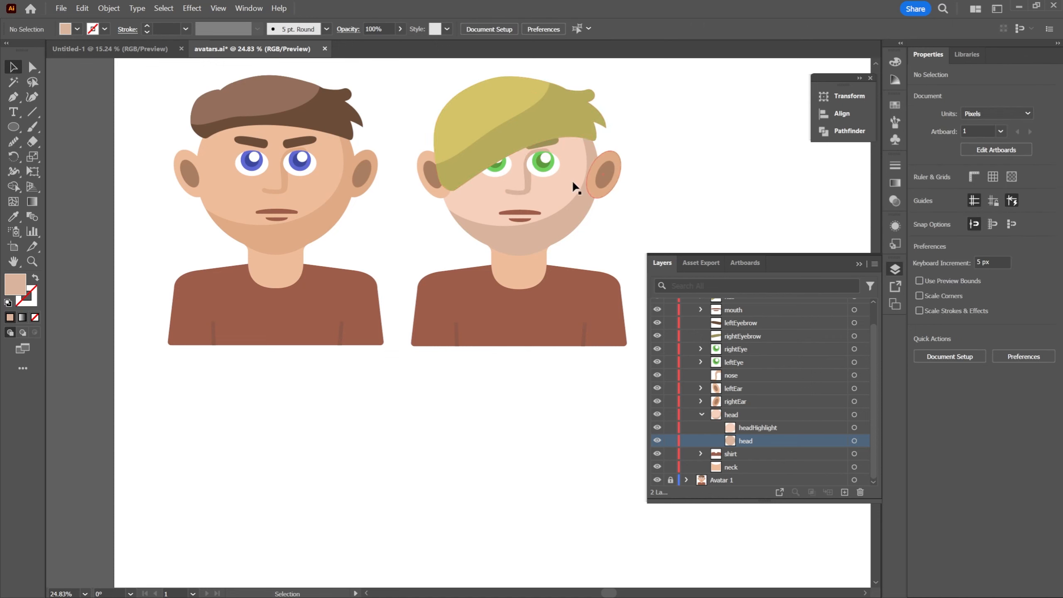
Fill the second avatar's neck path with the light skin tone sampled from the headHighlight, and deselect it
click(527, 277)
key(i)
click(560, 194)
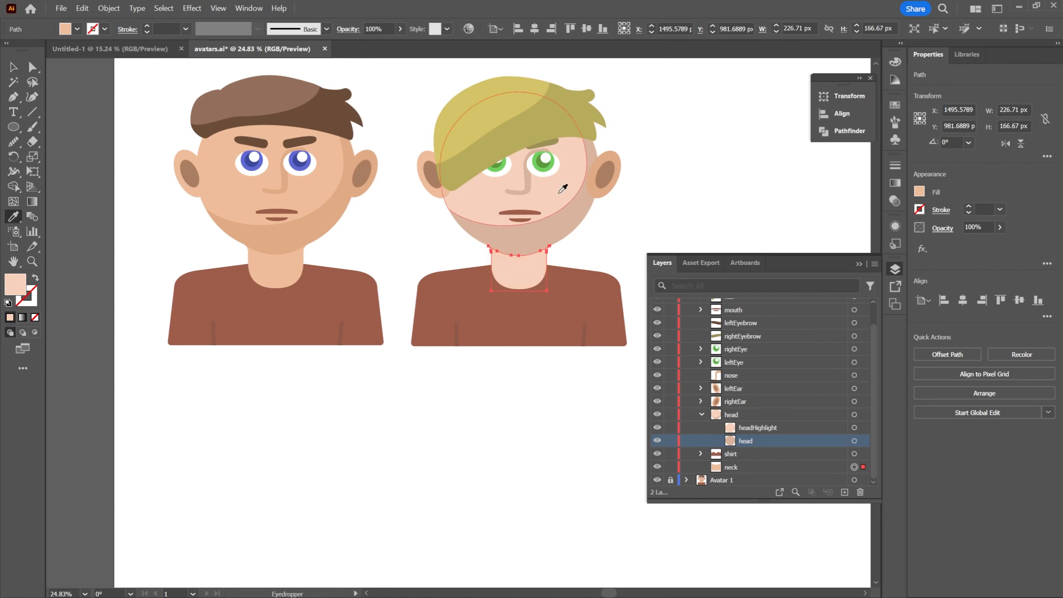
key(v)
click(677, 182)
Select the second avatar's rightEar group and collapse the expanded head group in the layer list
key(space)
drag(678, 162, 622, 178)
key(ctrl+space)
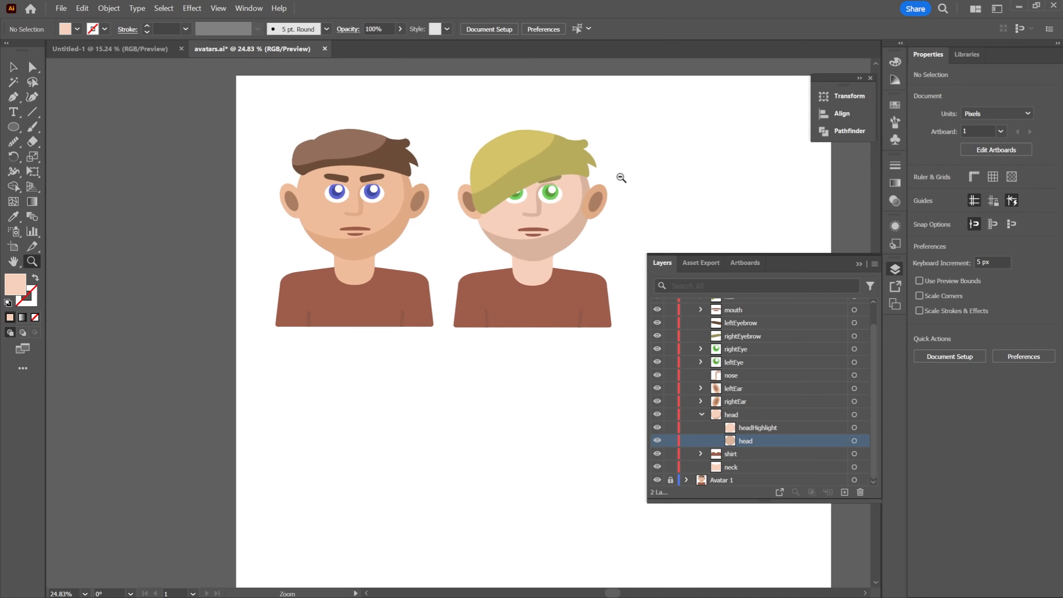
scroll(621, 178, up, 5)
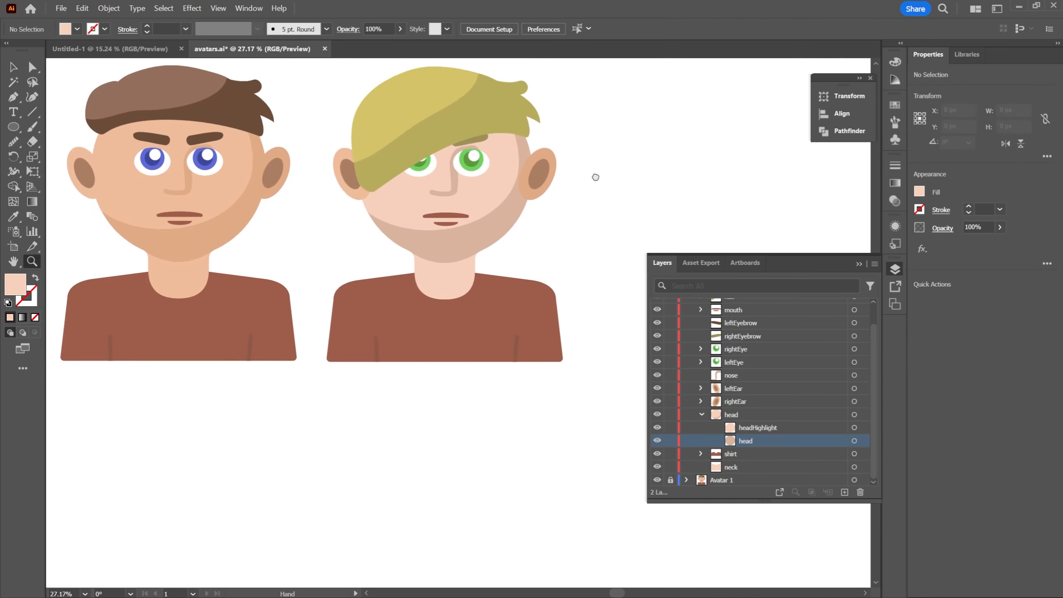
key(ctrl+space)
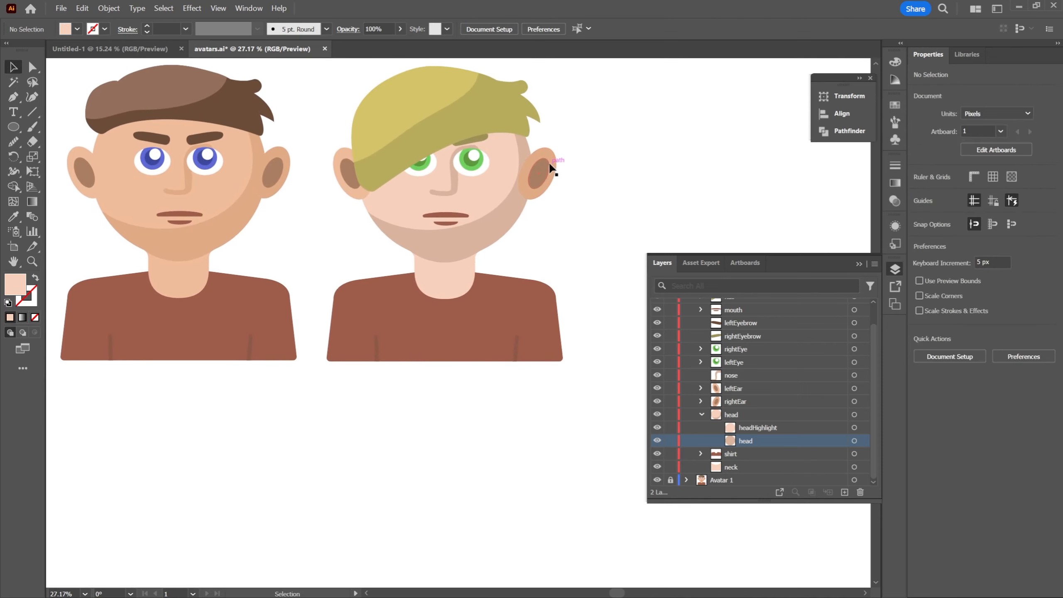
click(548, 180)
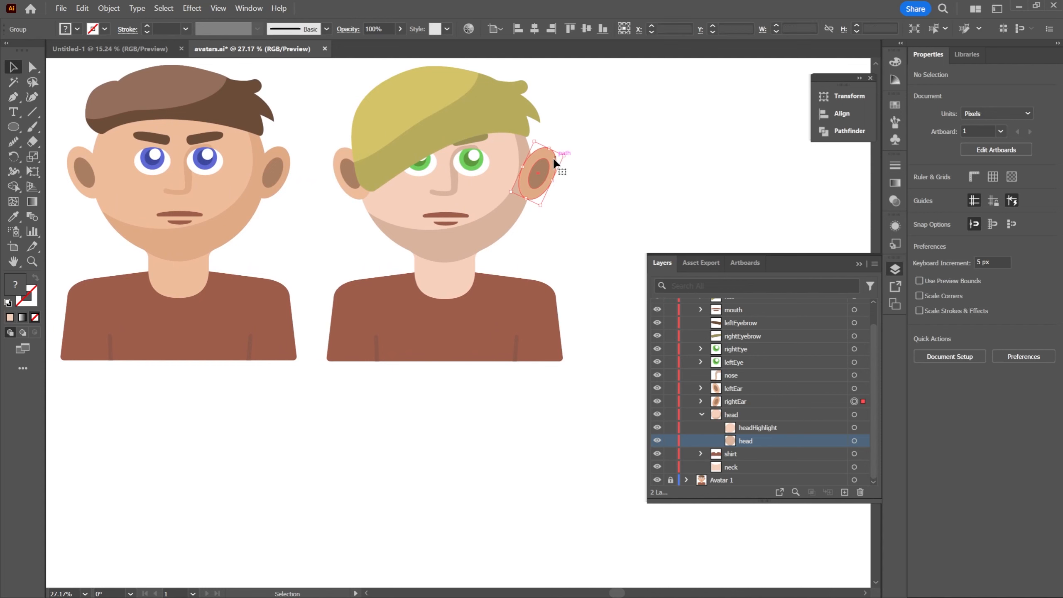
click(702, 414)
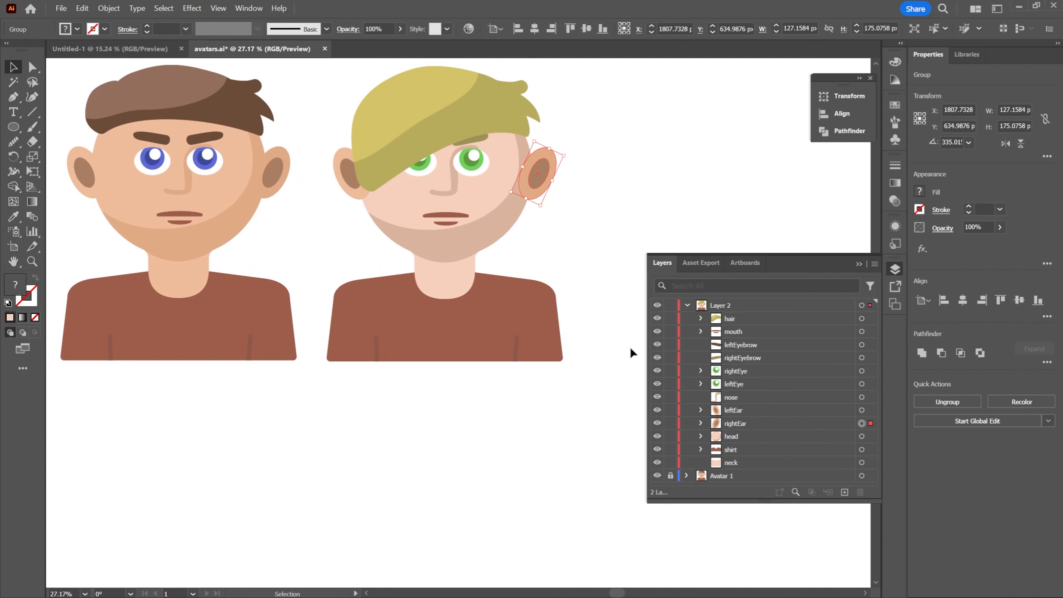
double_click(551, 154)
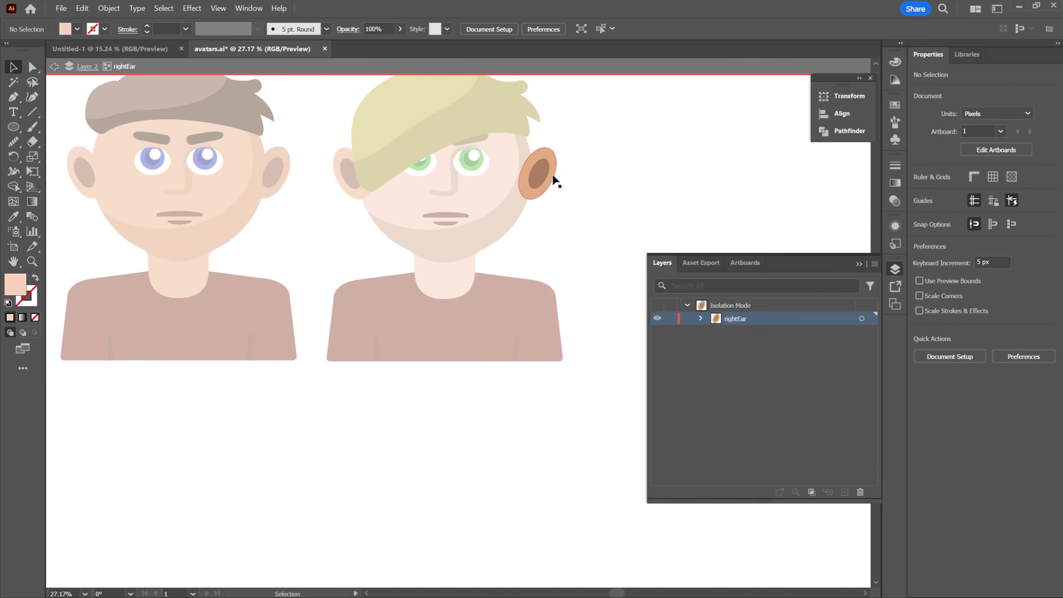
double_click(539, 154)
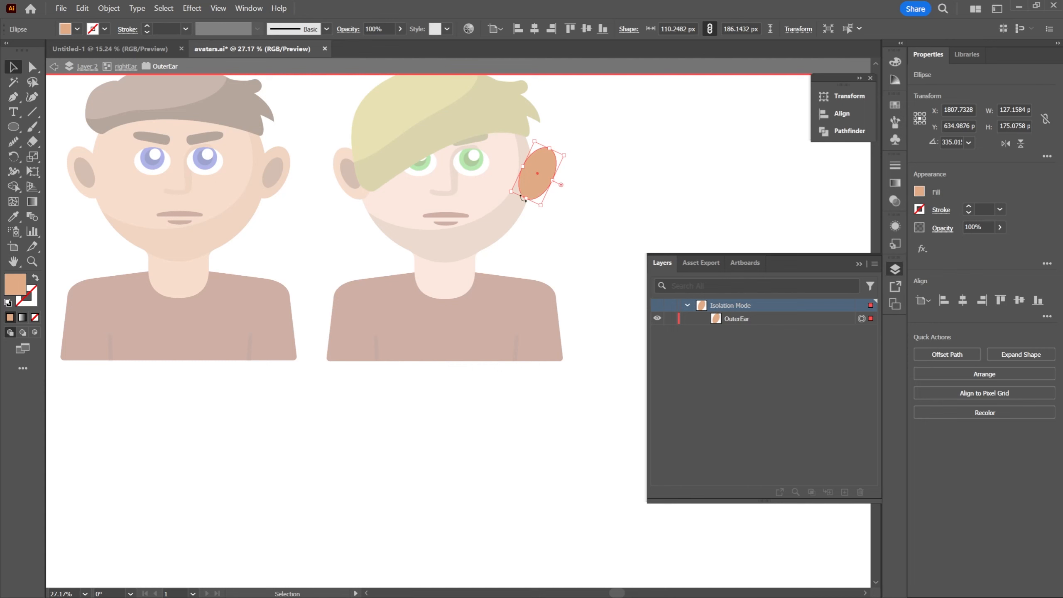
double_click(603, 185)
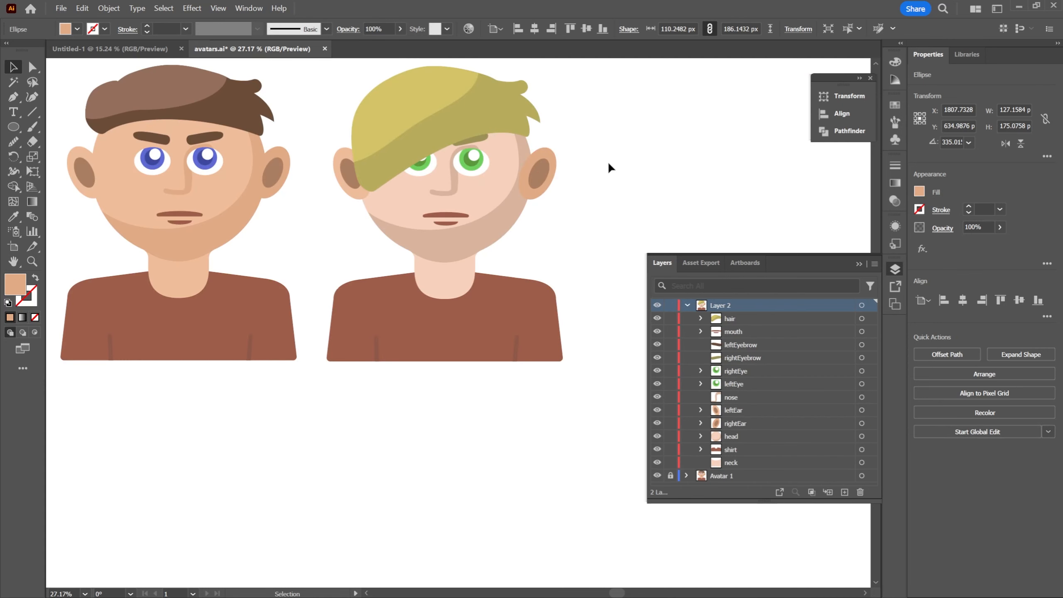
Isolate the second avatar's rightEar group, fill its outer ear ellipse with the darker skin shade of the head's shadow, and exit isolation
double_click(539, 154)
click(538, 162)
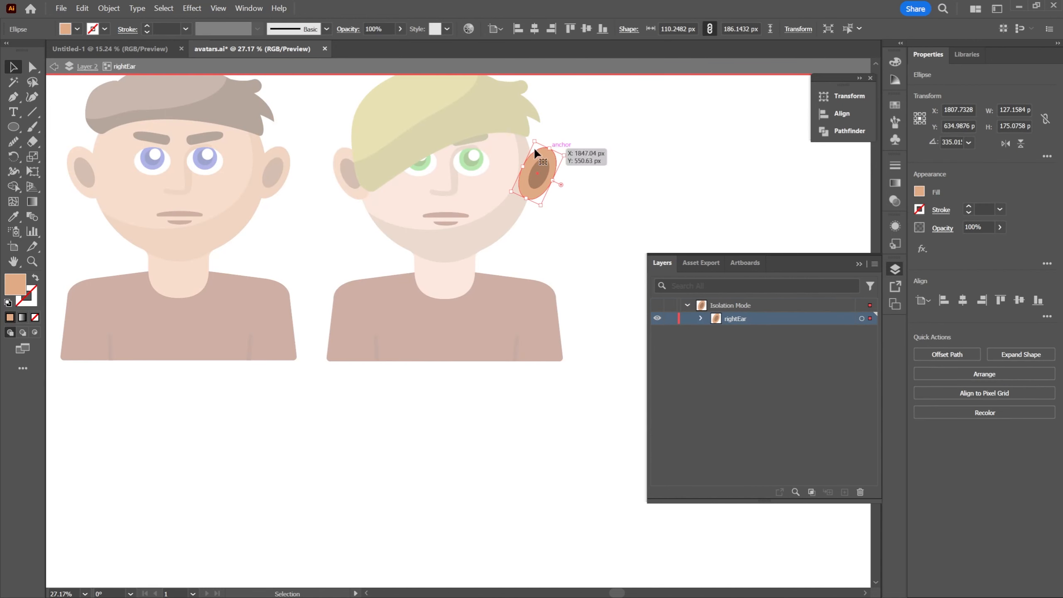
key(i)
click(505, 168)
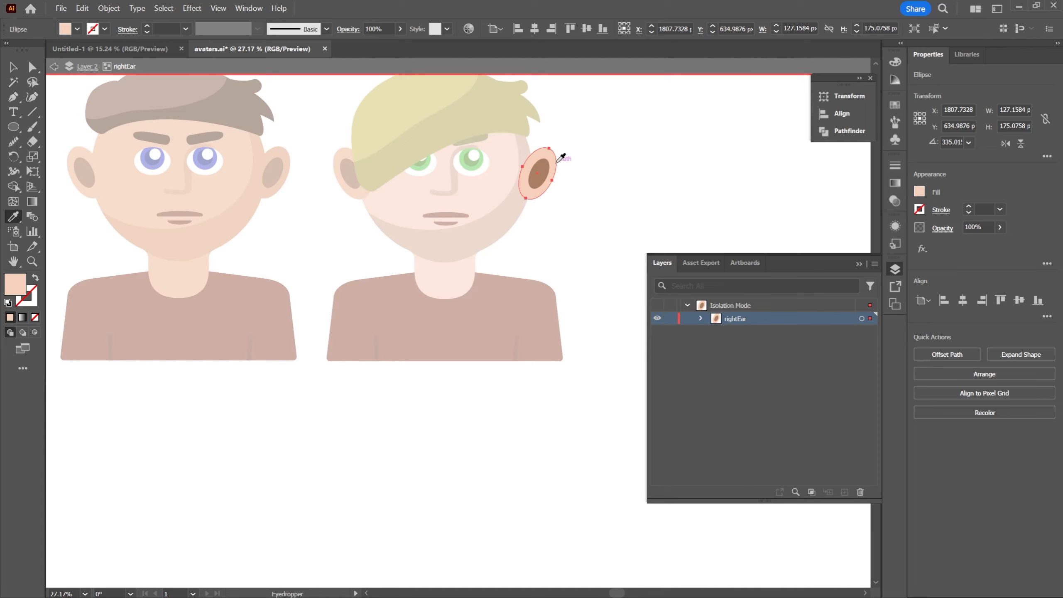
click(526, 149)
key(v)
double_click(587, 151)
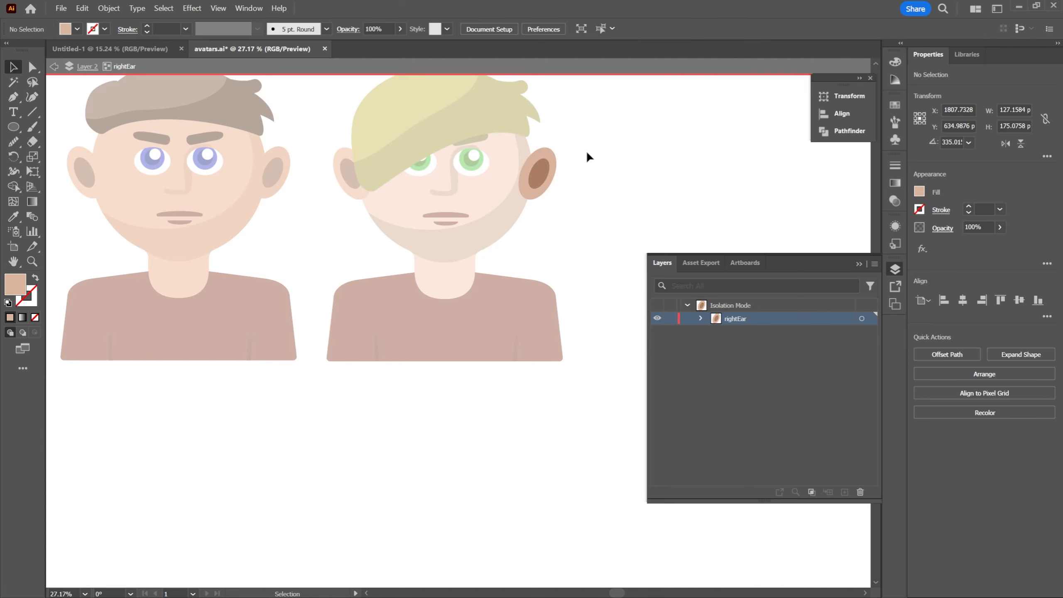
Isolate the second avatar's leftEar group, fill its outer ear ellipse with the light headHighlight skin tone, and exit isolation
drag(544, 256, 610, 255)
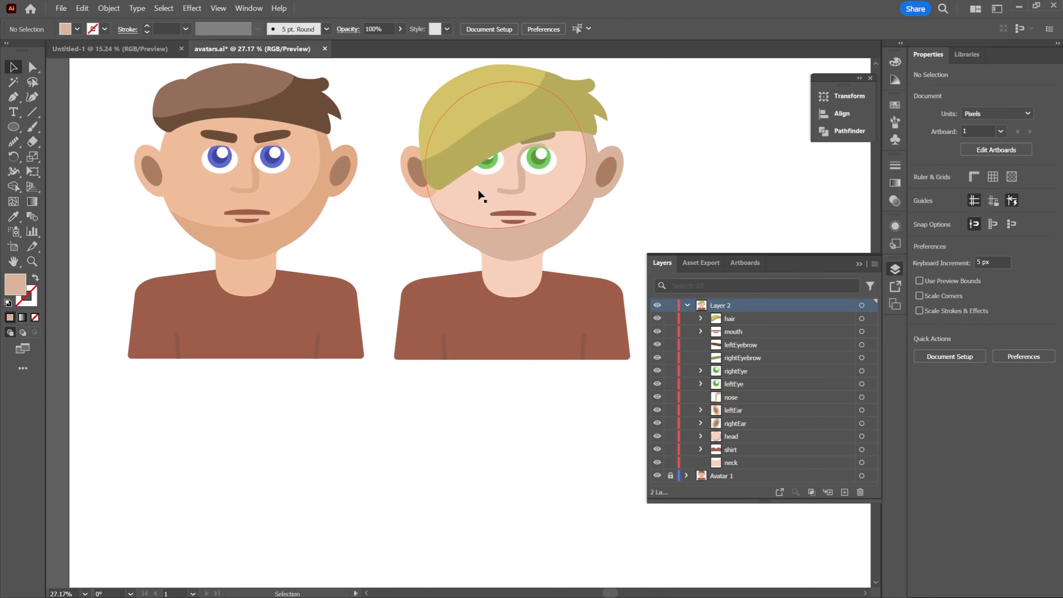
double_click(409, 180)
click(433, 186)
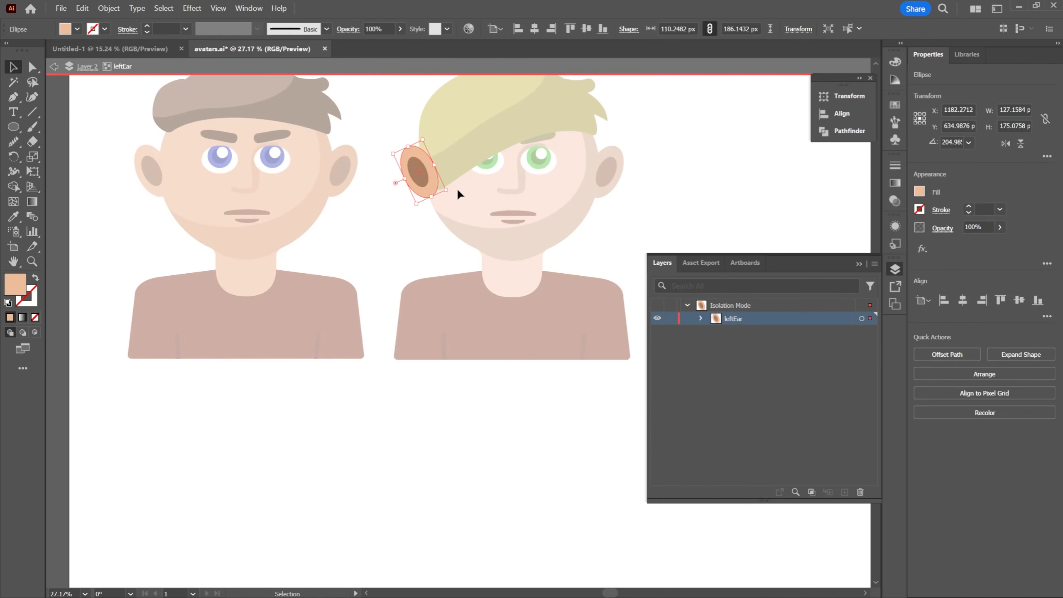
click(629, 209)
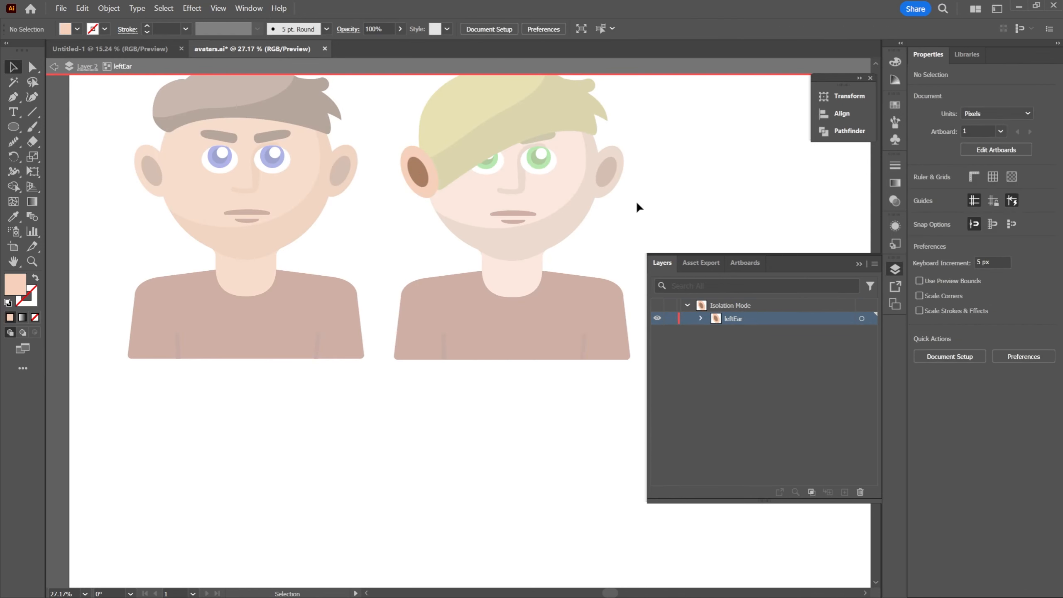
double_click(653, 190)
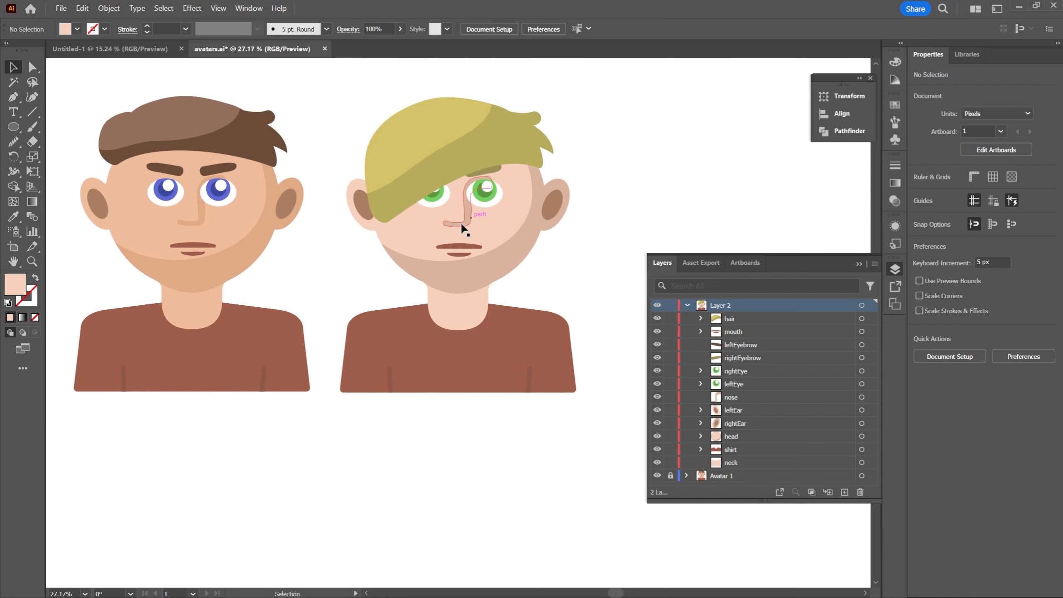
Examine the recolored second avatar beside the original at several zoom levels
key(space)
key(z)
drag(617, 278, 499, 223)
key(space)
key(space)
drag(565, 252, 560, 228)
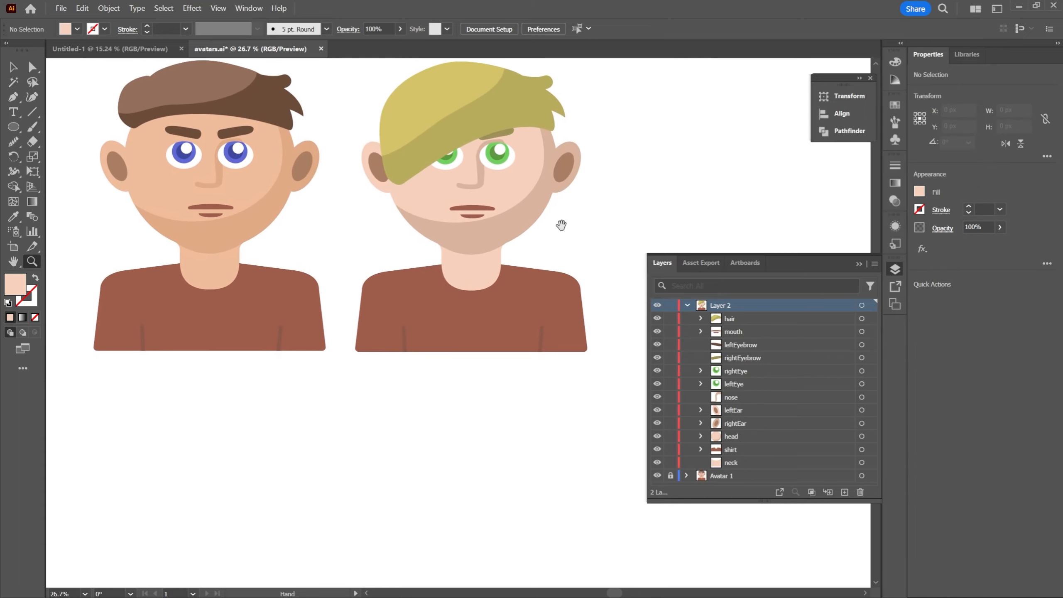
drag(541, 263, 558, 264)
key(space)
drag(558, 263, 544, 247)
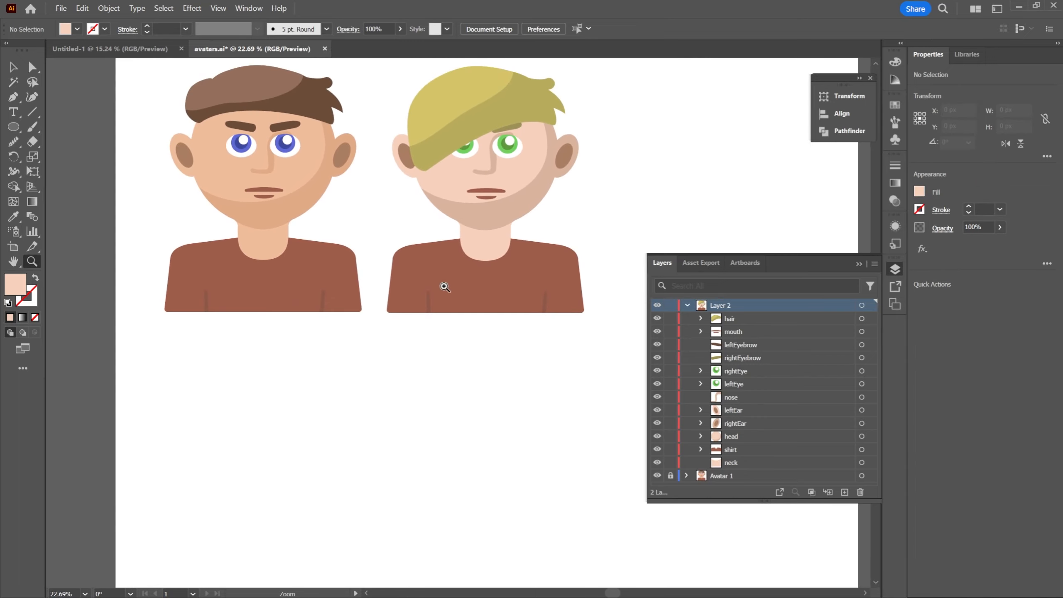
drag(444, 286, 539, 258)
key(space)
drag(539, 258, 541, 309)
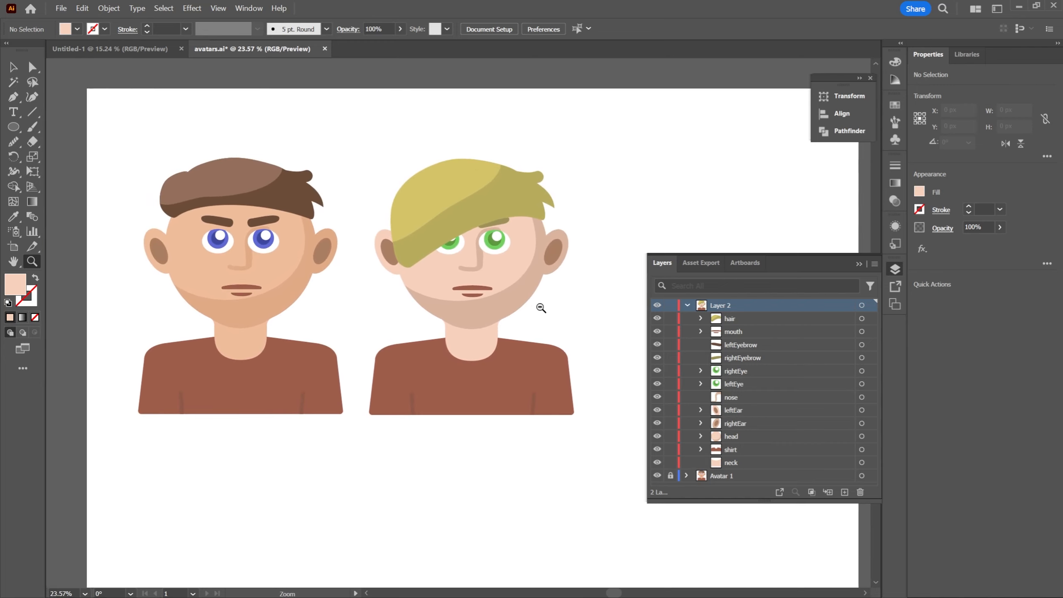
key(space)
drag(533, 195, 515, 151)
drag(477, 201, 488, 205)
key(space)
drag(466, 227, 489, 219)
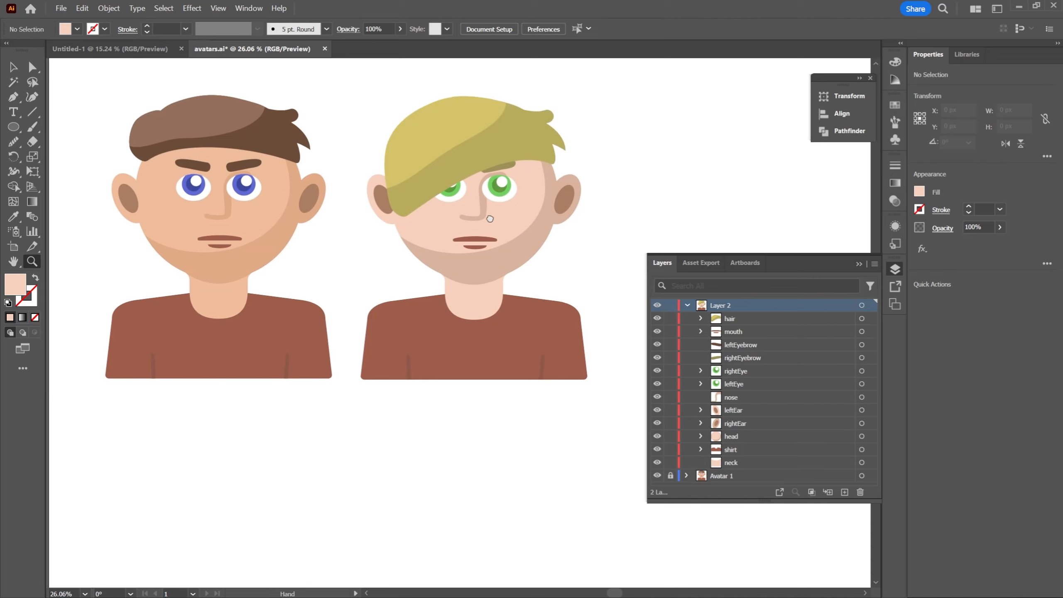
drag(425, 246, 438, 209)
key(space)
key(space)
drag(636, 254, 540, 234)
key(space)
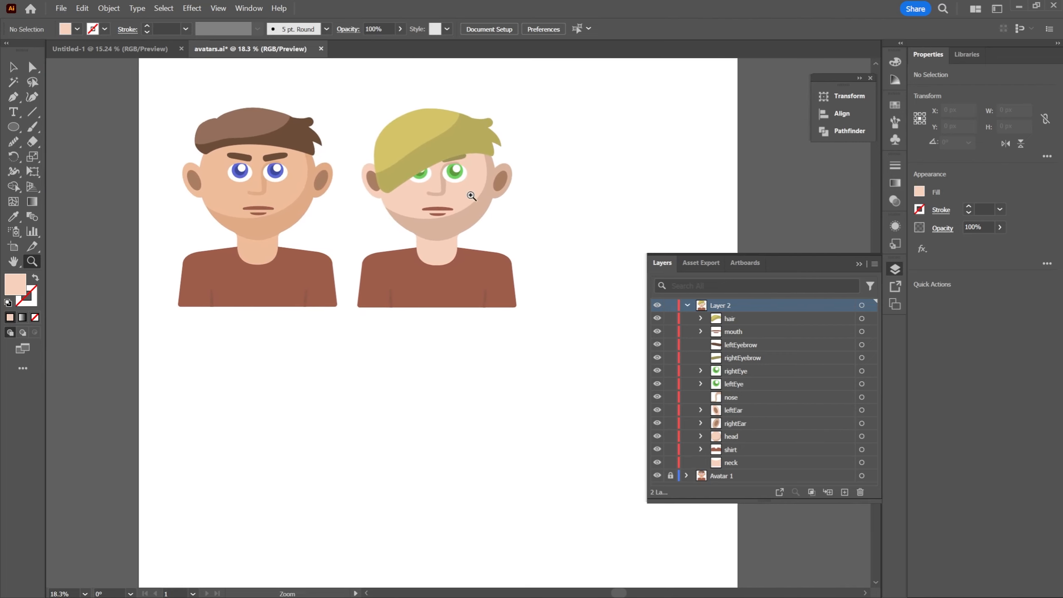
Hide the layer list and review both avatars together on the artboard
click(859, 265)
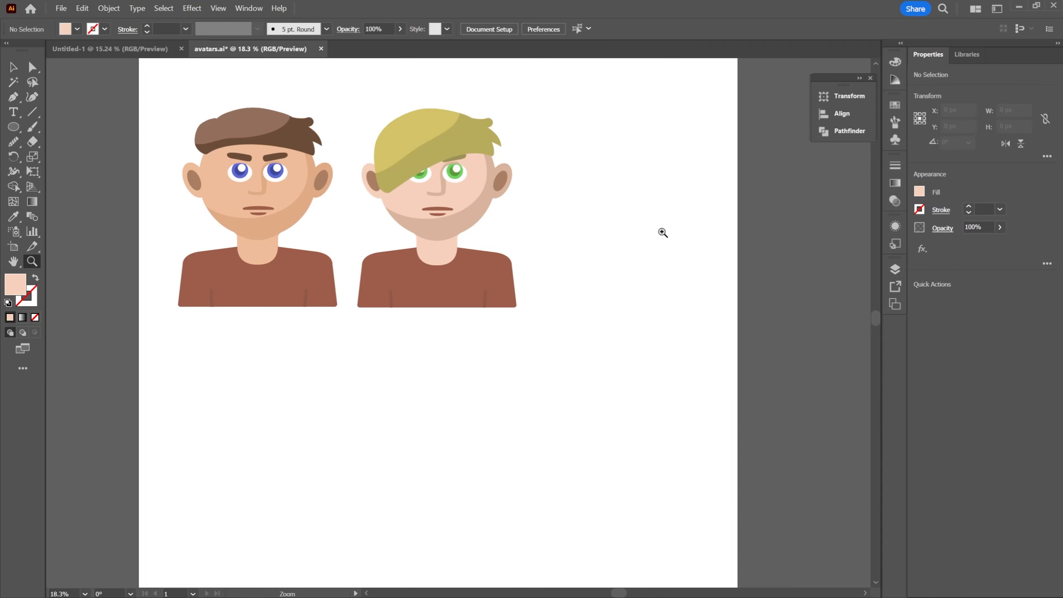
key(space)
drag(512, 171, 525, 195)
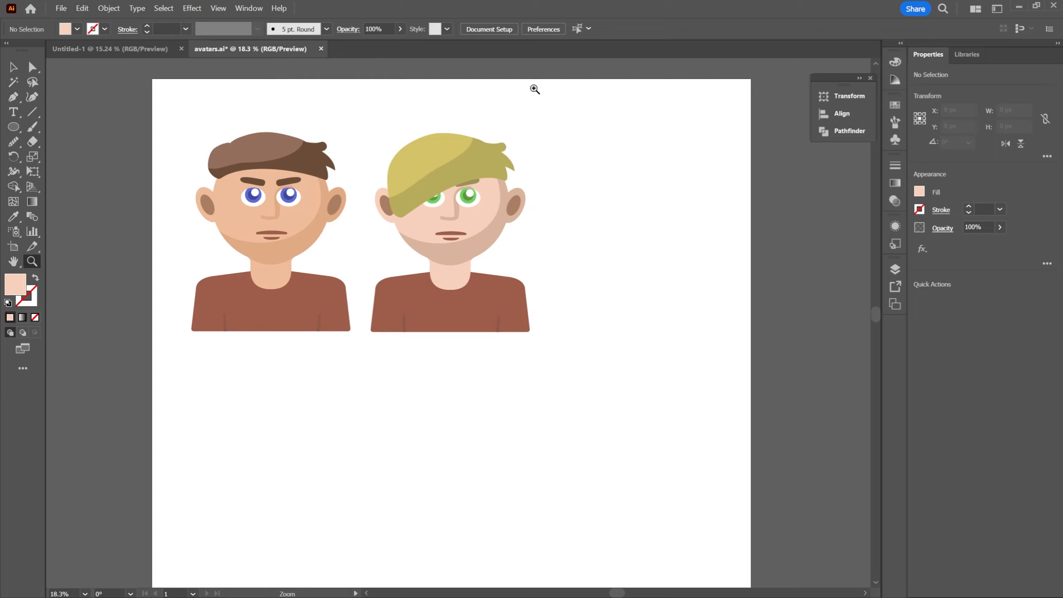
key(space)
drag(572, 207, 585, 155)
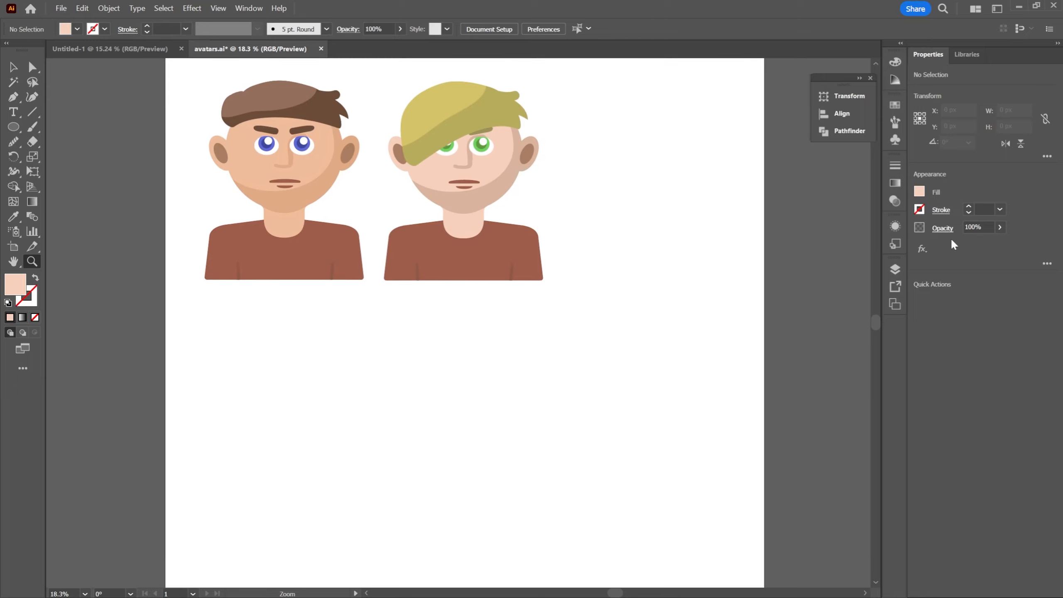
click(895, 270)
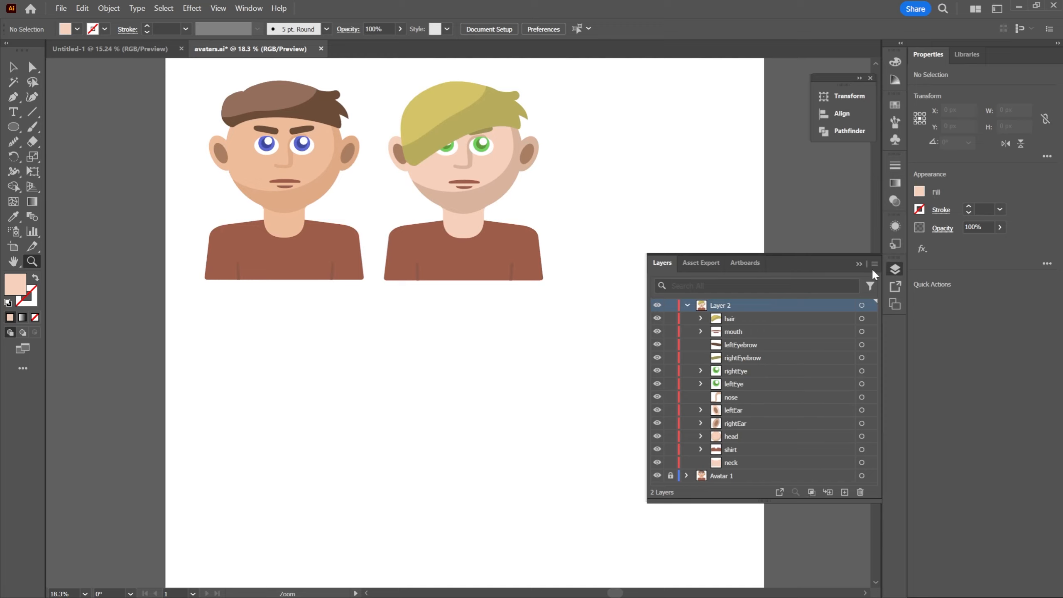
click(859, 264)
key(space)
drag(645, 165, 653, 211)
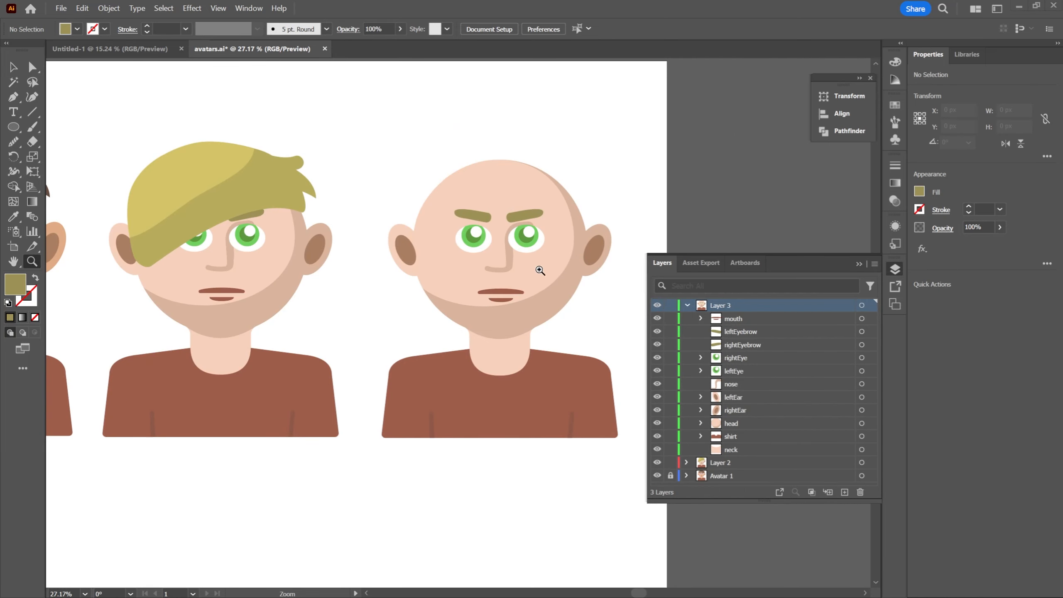
Tilt the third avatar's eyebrows so their inner ends point up, and shift the leftEyebrow about 23 px outward
key(space)
drag(596, 189, 623, 172)
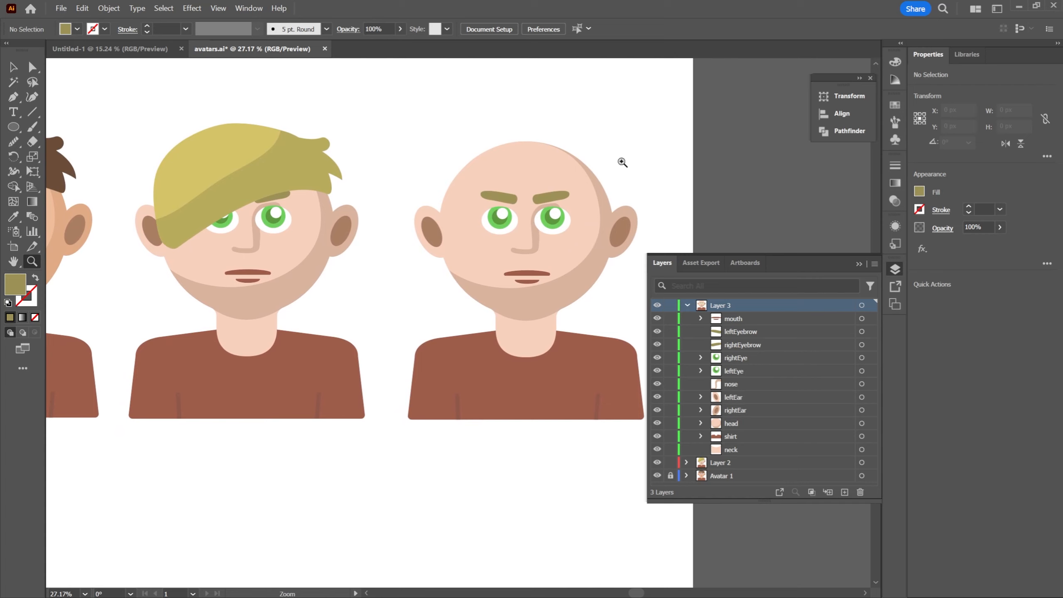
key(space)
drag(634, 158, 626, 163)
drag(524, 191, 574, 185)
key(space)
drag(574, 186, 457, 184)
key(v)
click(521, 199)
click(459, 193)
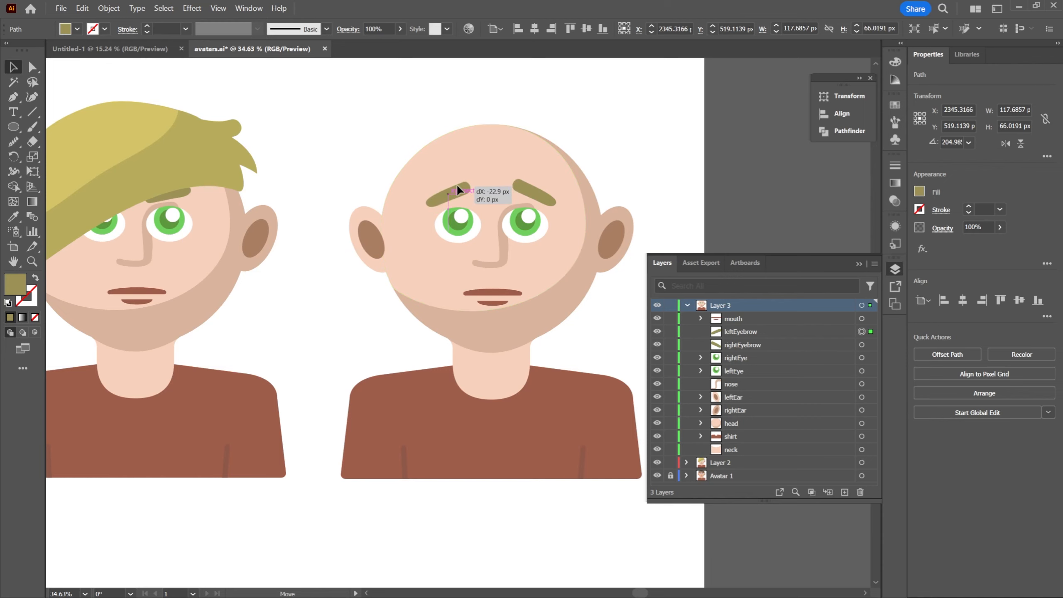
click(652, 146)
Isolate the third avatar's mouth group and select the upper lip path for anchor editing
scroll(667, 161, down, 2)
key(z)
mouse_move(667, 162)
mouse_down()
mouse_move(649, 180)
mouse_move(649, 158)
mouse_up()
drag(611, 228, 664, 236)
key(v)
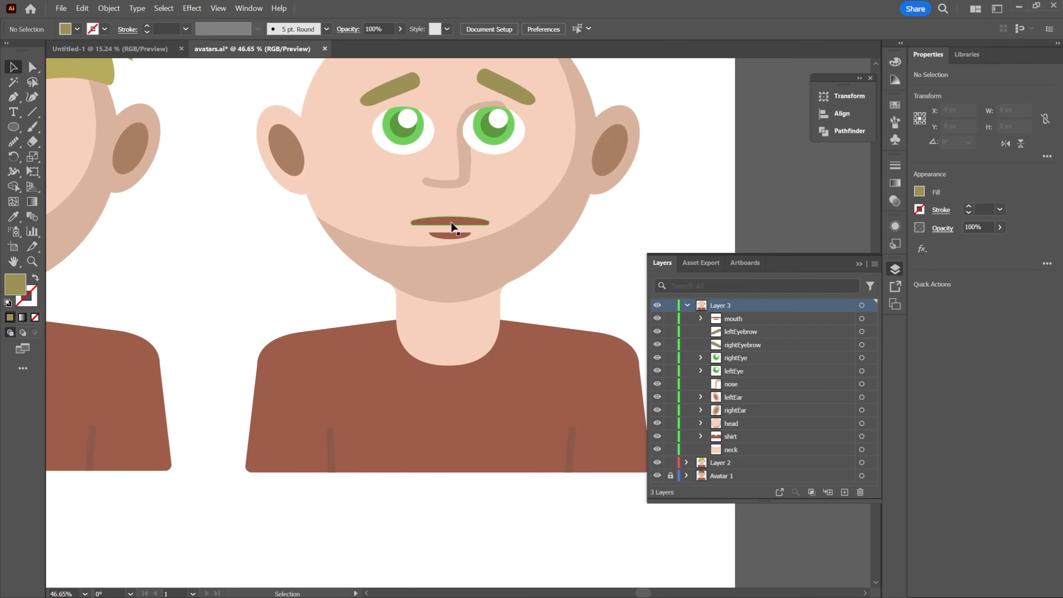
click(451, 222)
double_click(451, 223)
drag(516, 220, 528, 238)
key(z)
drag(454, 226, 513, 242)
key(a)
click(446, 248)
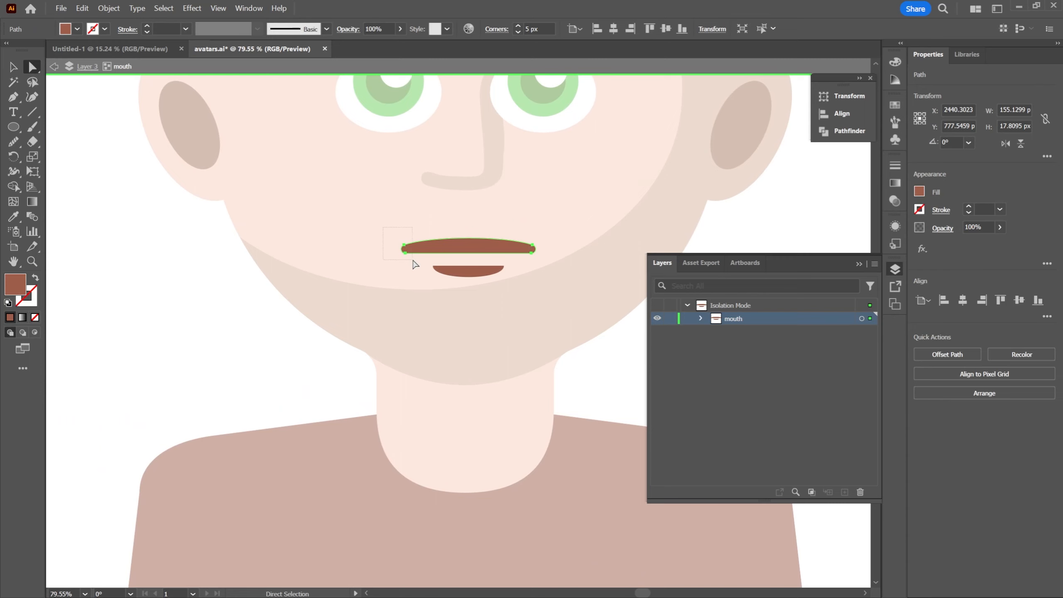
Raise the upper anchor points at both ends of the third avatar's upper lip until the shape is about 57 px high
drag(415, 264, 417, 263)
drag(523, 266, 515, 228)
key(z)
key(a)
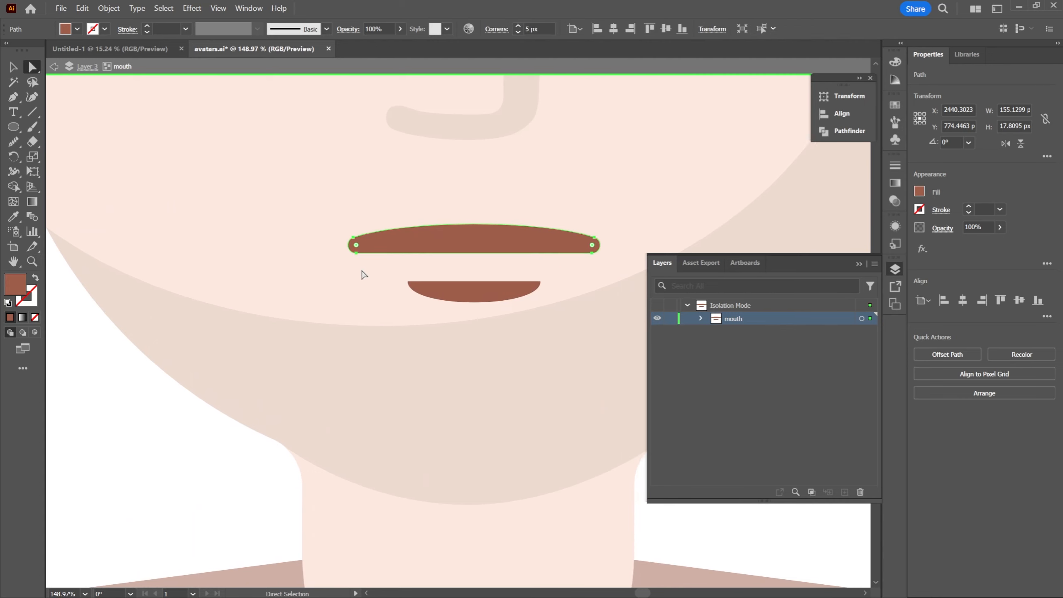
click(361, 265)
click(357, 253)
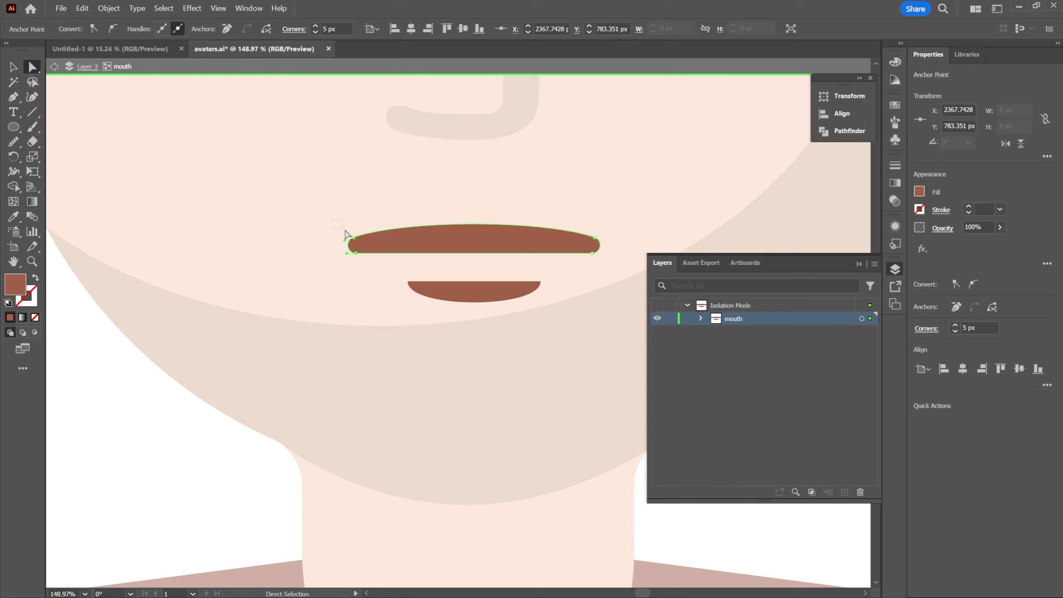
click(357, 245)
drag(587, 235, 615, 273)
key(z)
drag(645, 203, 551, 233)
drag(550, 232, 561, 230)
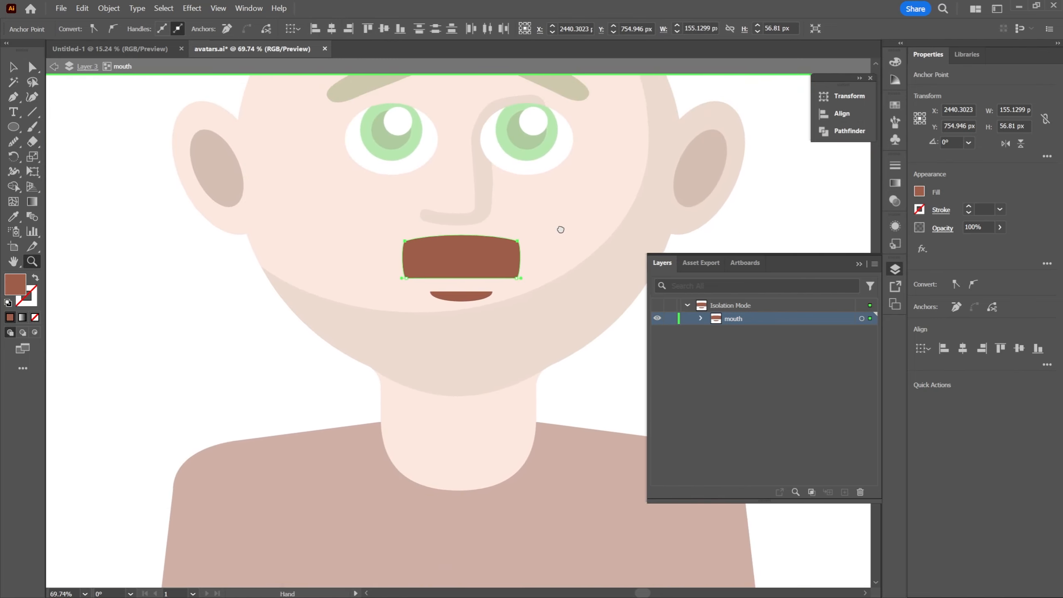
key(v)
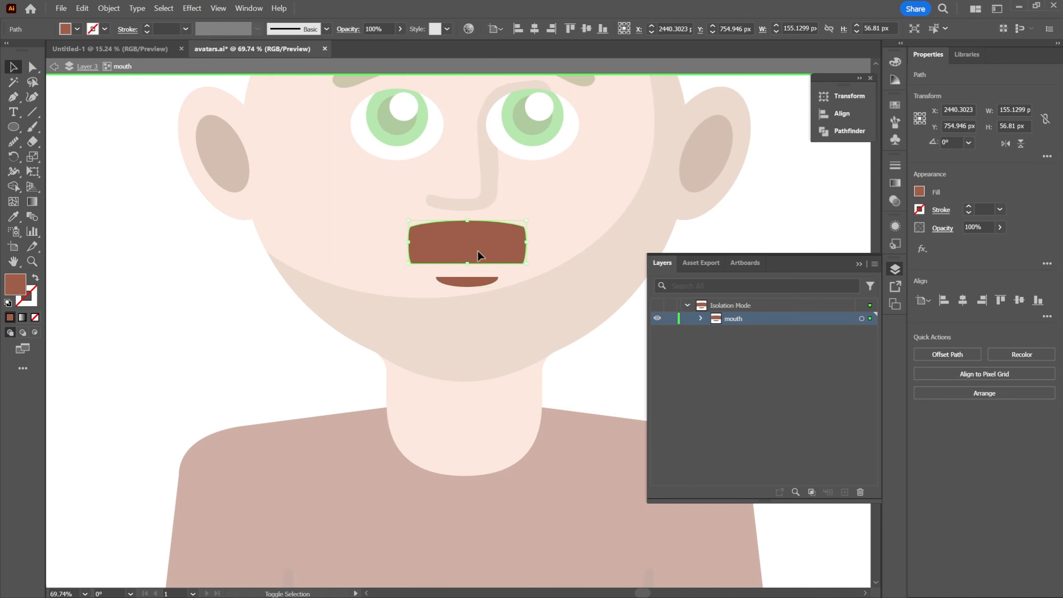
Move both lips of the third avatar's mouth slightly down, and stretch the upper lip downward until it is about 63 px high
mouse_move(476, 260)
mouse_down()
mouse_move(475, 247)
mouse_move(476, 273)
mouse_up()
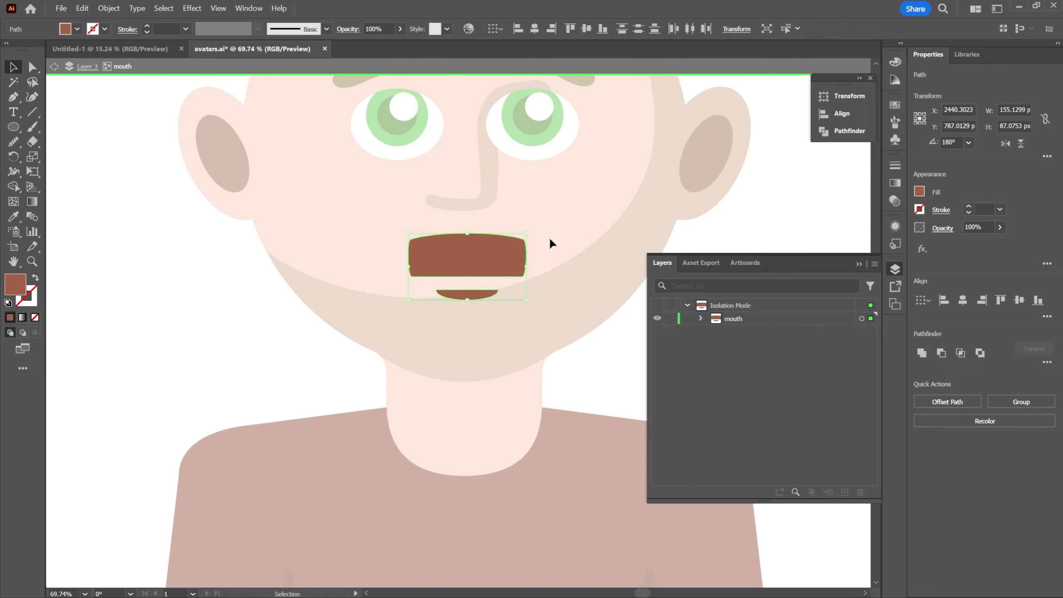
click(548, 244)
drag(586, 230, 520, 265)
drag(445, 253, 475, 260)
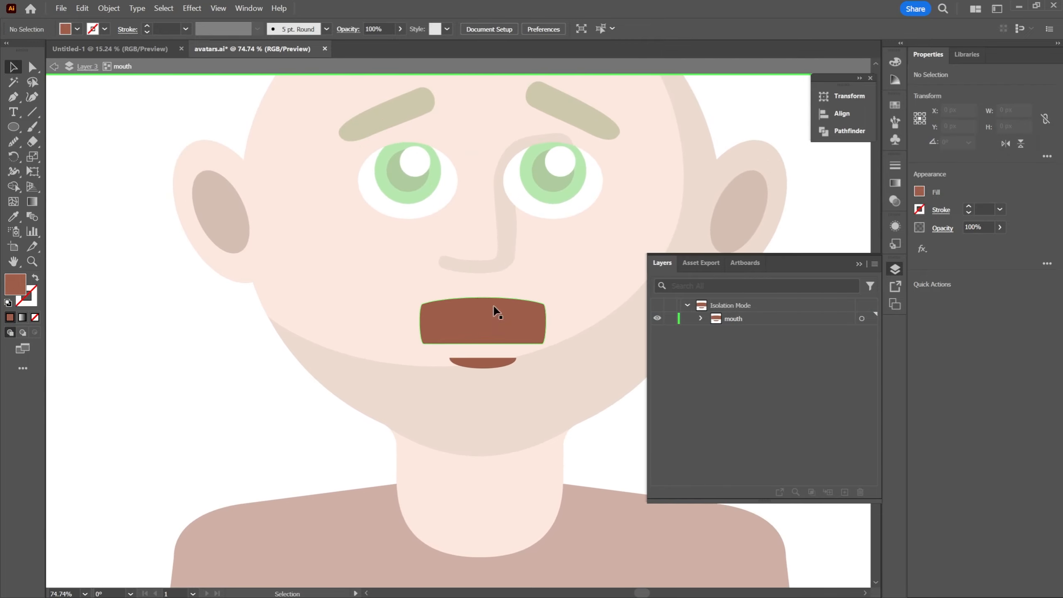
click(496, 312)
drag(482, 344, 483, 350)
click(561, 404)
drag(565, 385, 557, 319)
scroll(515, 406, down, 4)
double_click(568, 433)
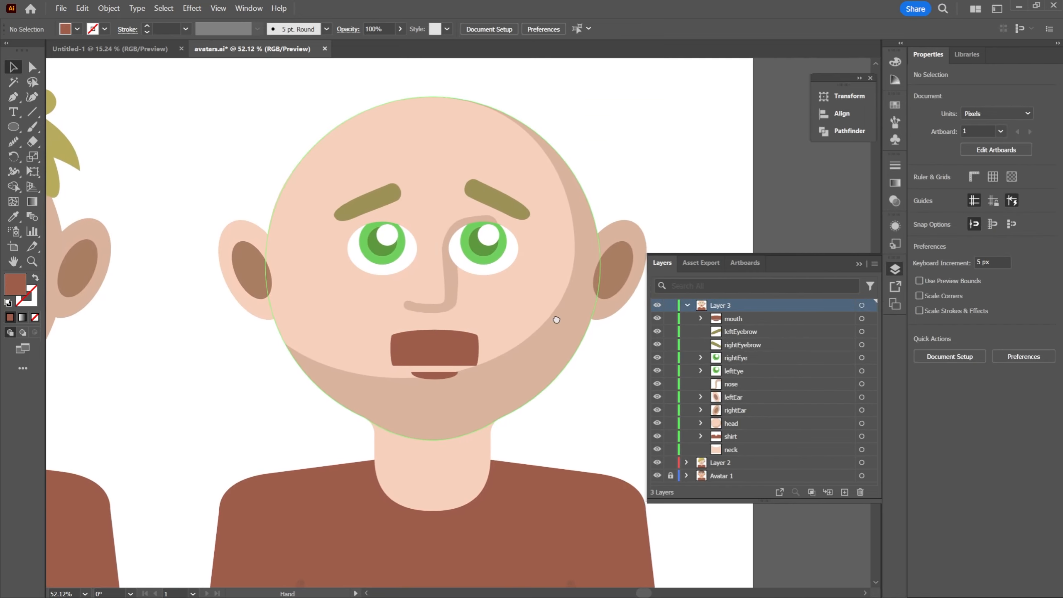
Isolate the third avatar's mouth group and select the anchor point at the upper lip's lower-left corner
click(430, 376)
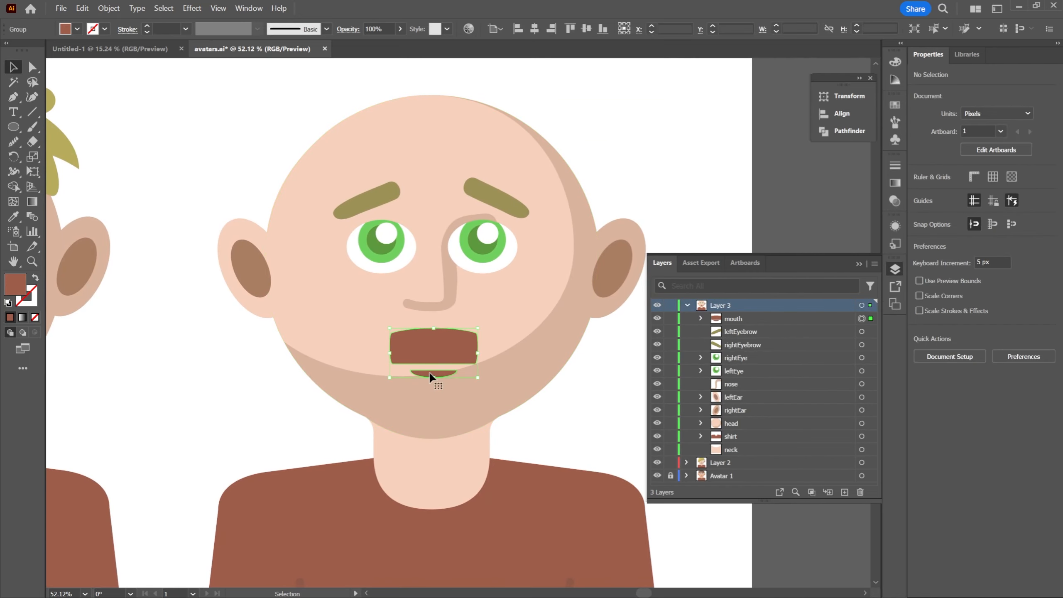
click(575, 386)
drag(575, 386, 522, 261)
key(z)
drag(440, 259, 577, 299)
key(a)
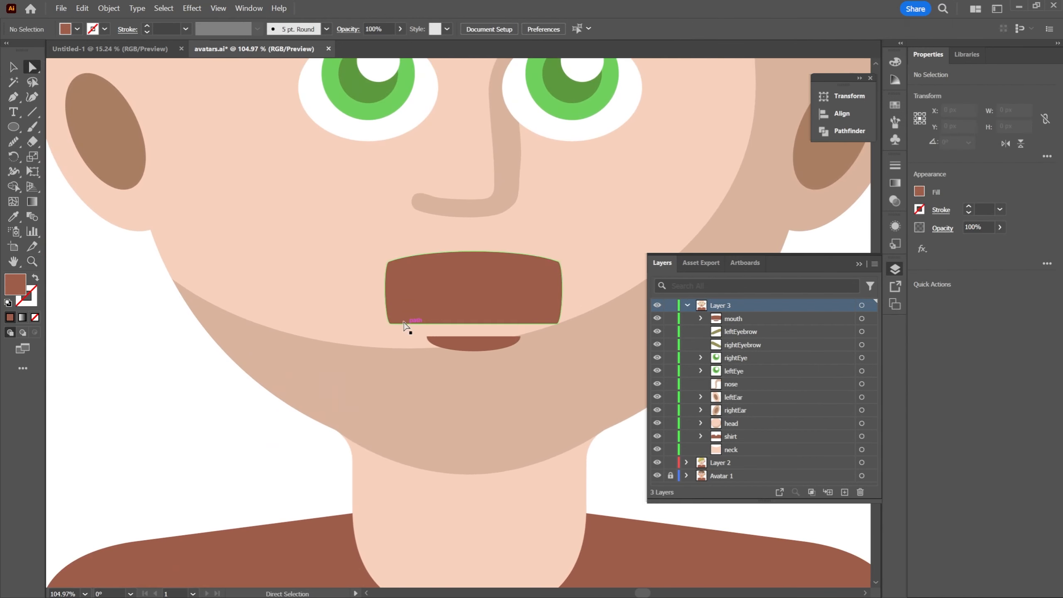
click(390, 325)
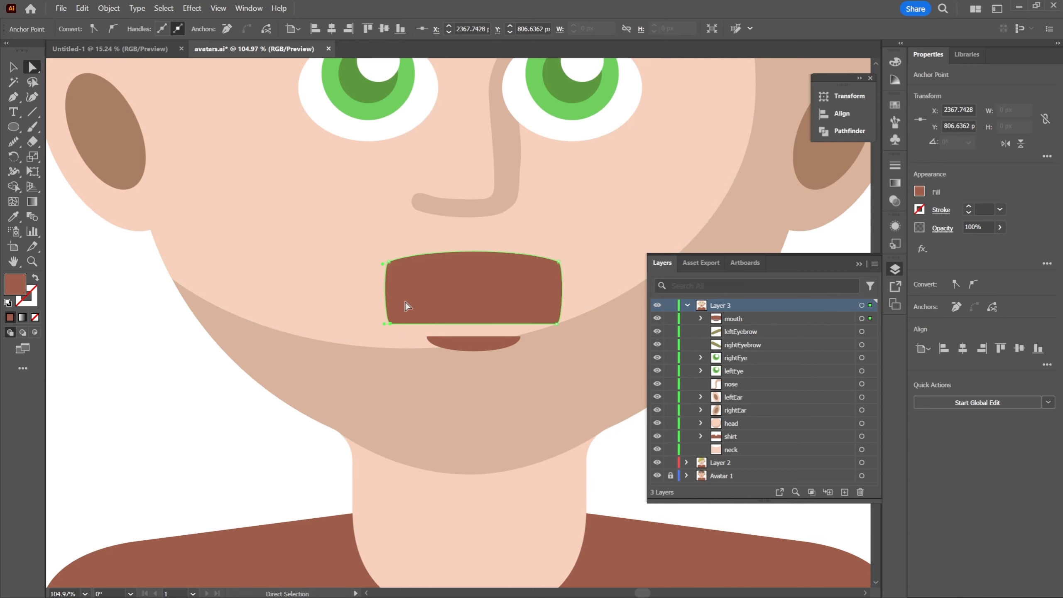
key(z)
drag(407, 302, 342, 295)
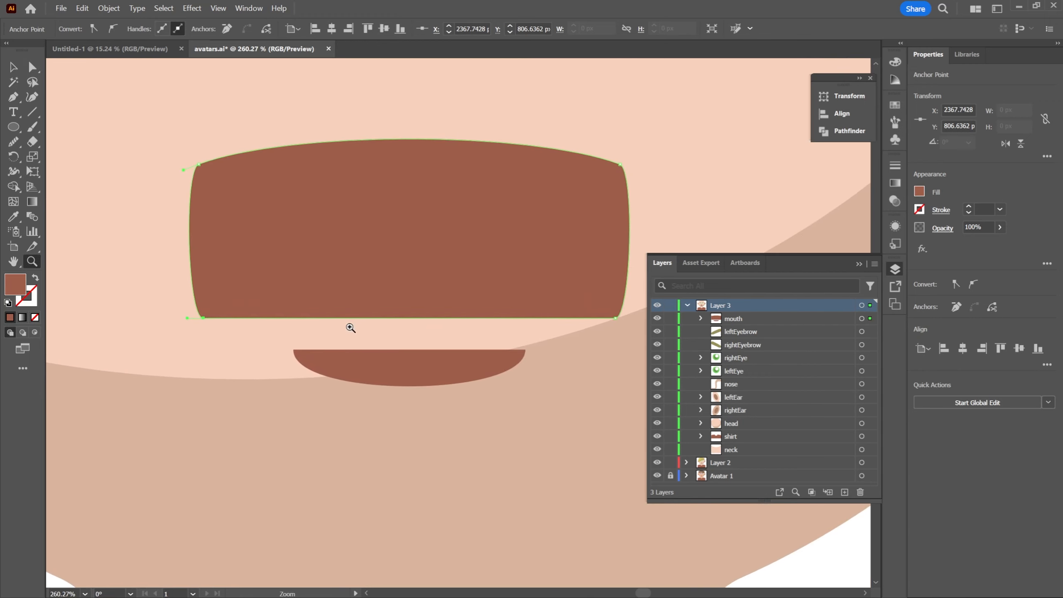
key(v)
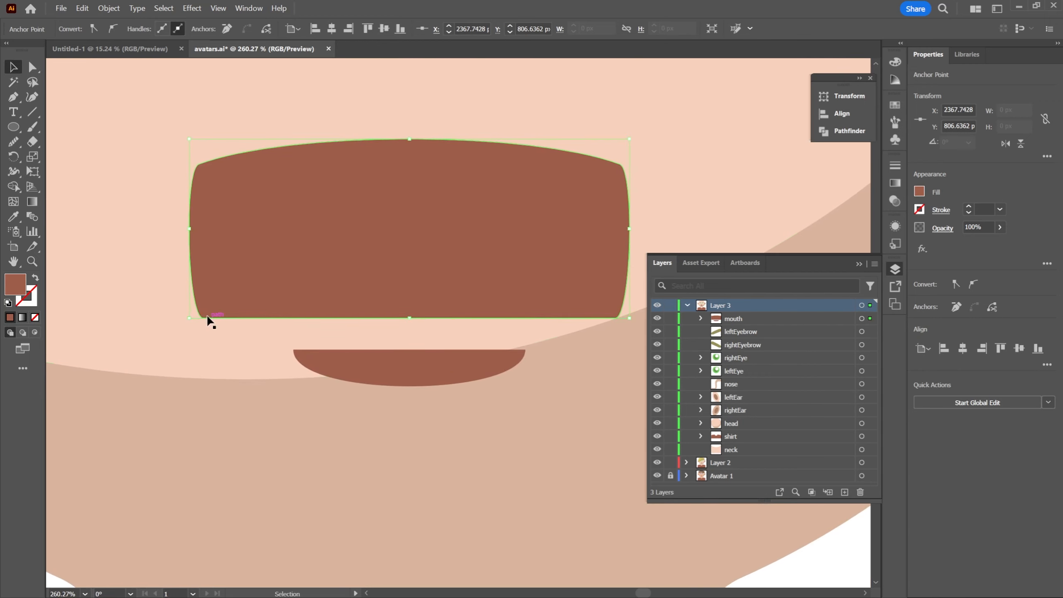
double_click(311, 309)
key(a)
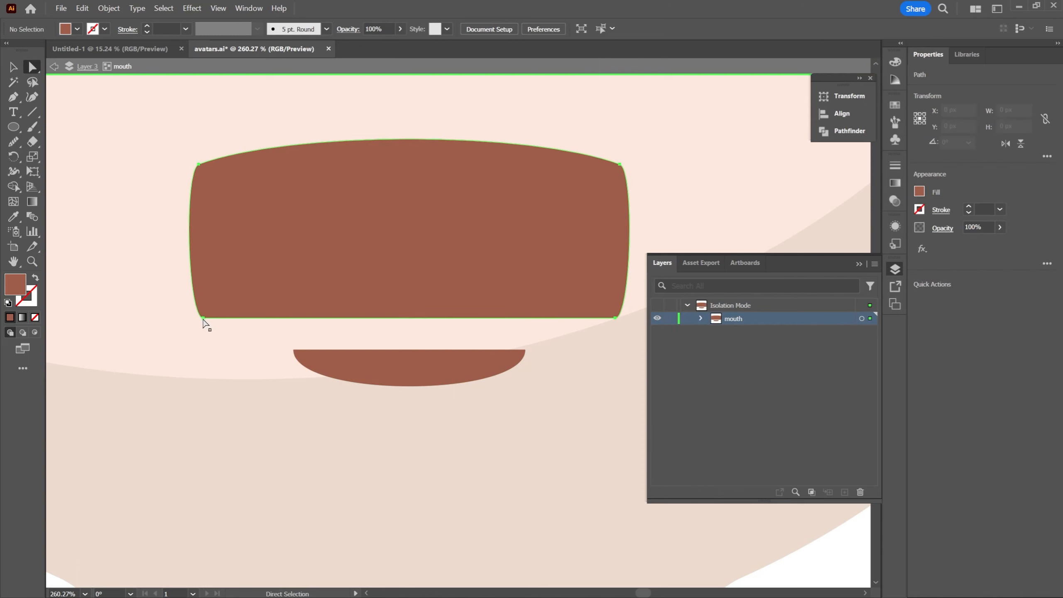
click(204, 321)
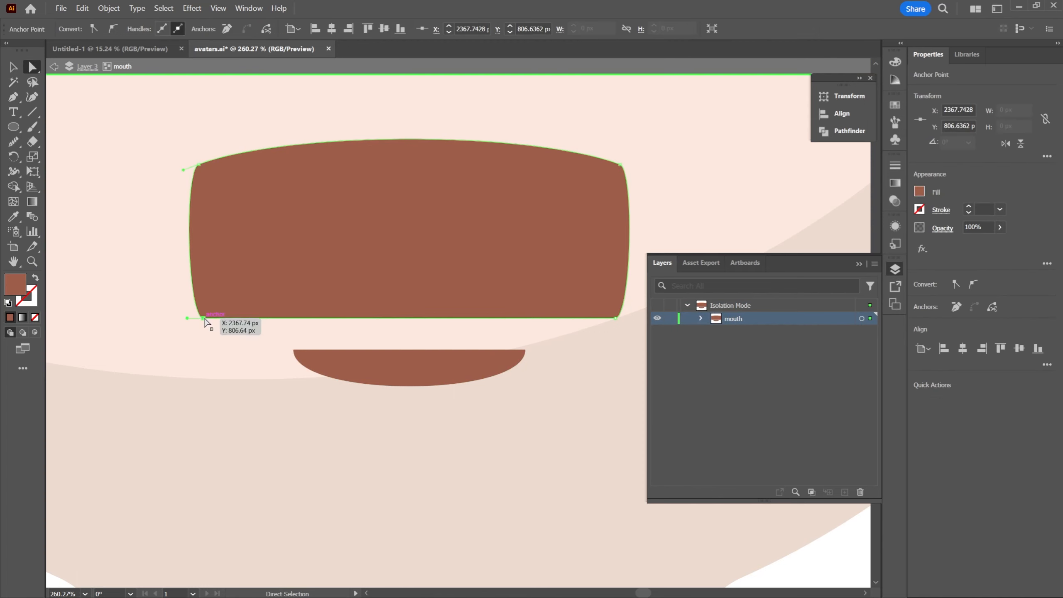
Bring the upper lip's two top anchor points evenly inward until the shape is about 148 px wide, and leave the mouth's isolation
drag(205, 319, 222, 314)
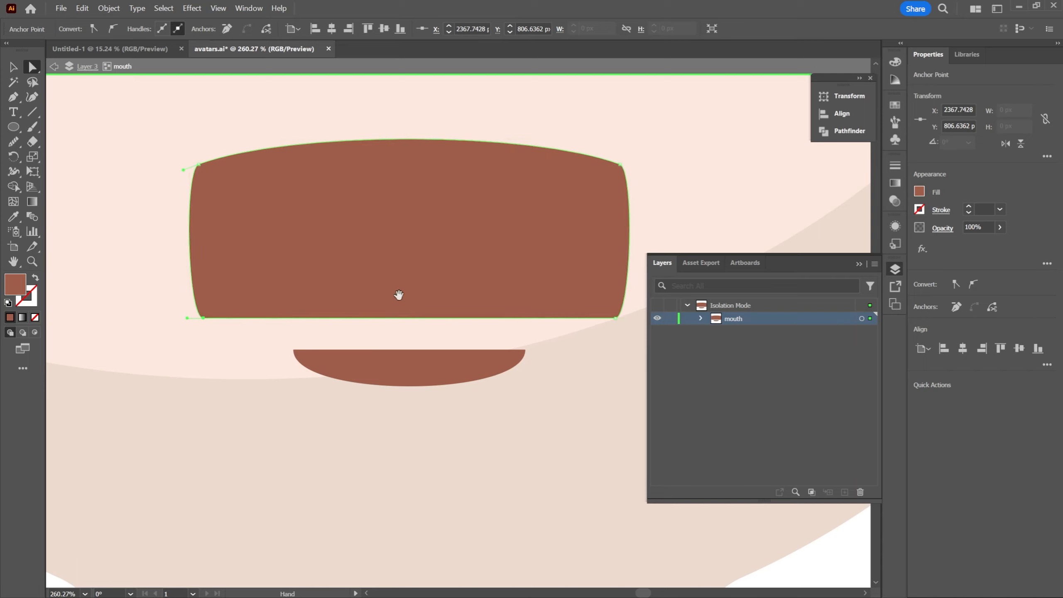
drag(397, 298, 368, 307)
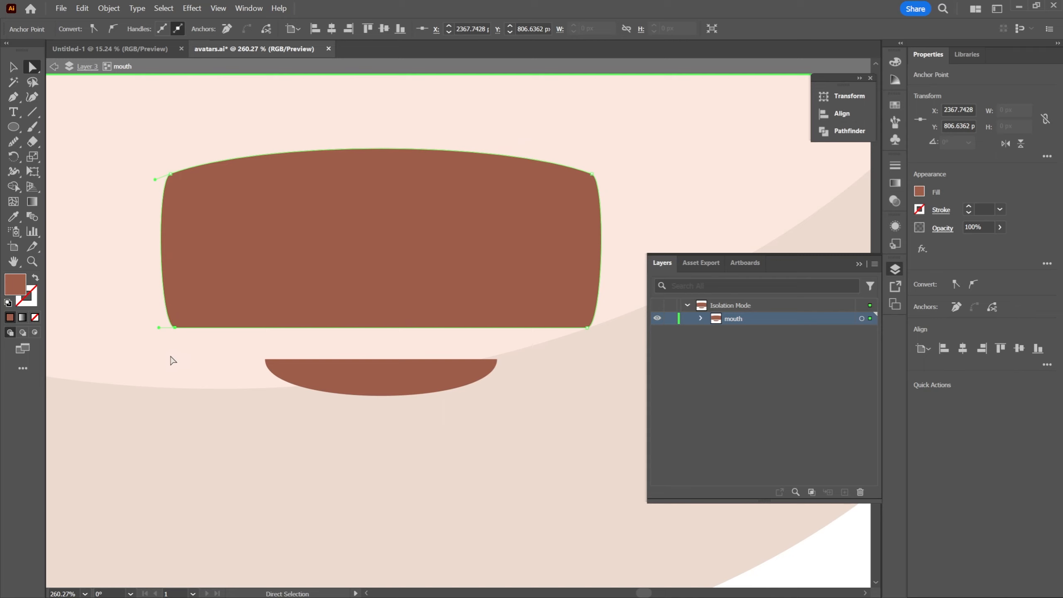
click(200, 312)
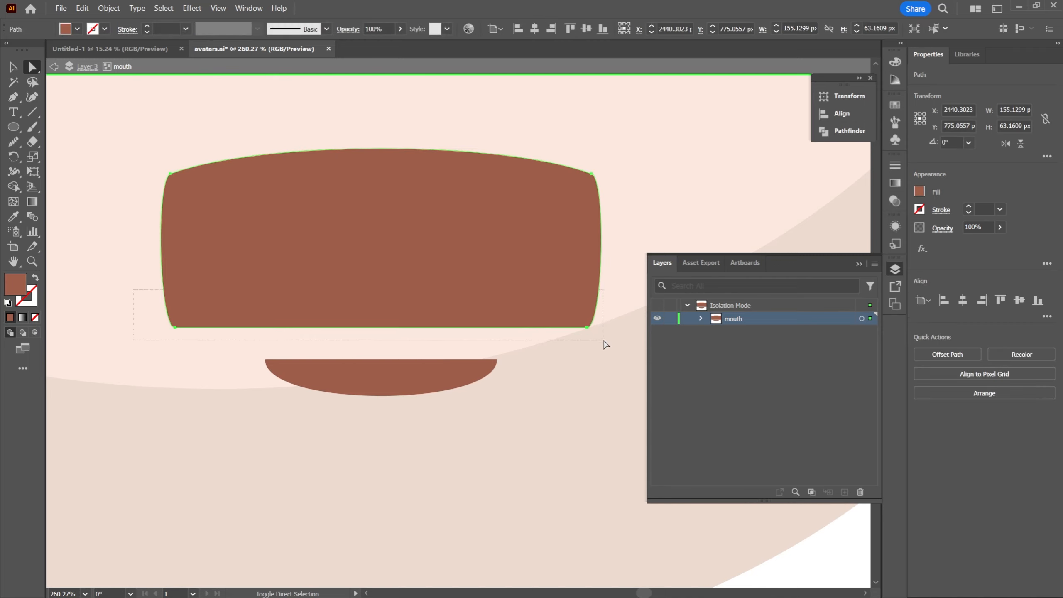
drag(606, 345, 465, 310)
key(s)
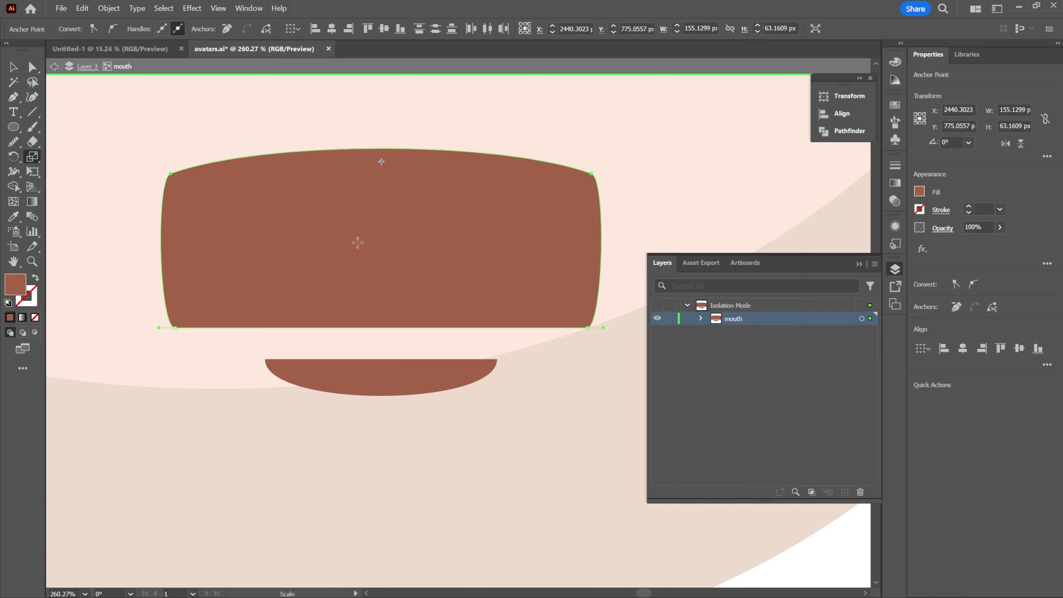
drag(385, 293, 387, 301)
key(ctrl+z)
drag(174, 326, 209, 326)
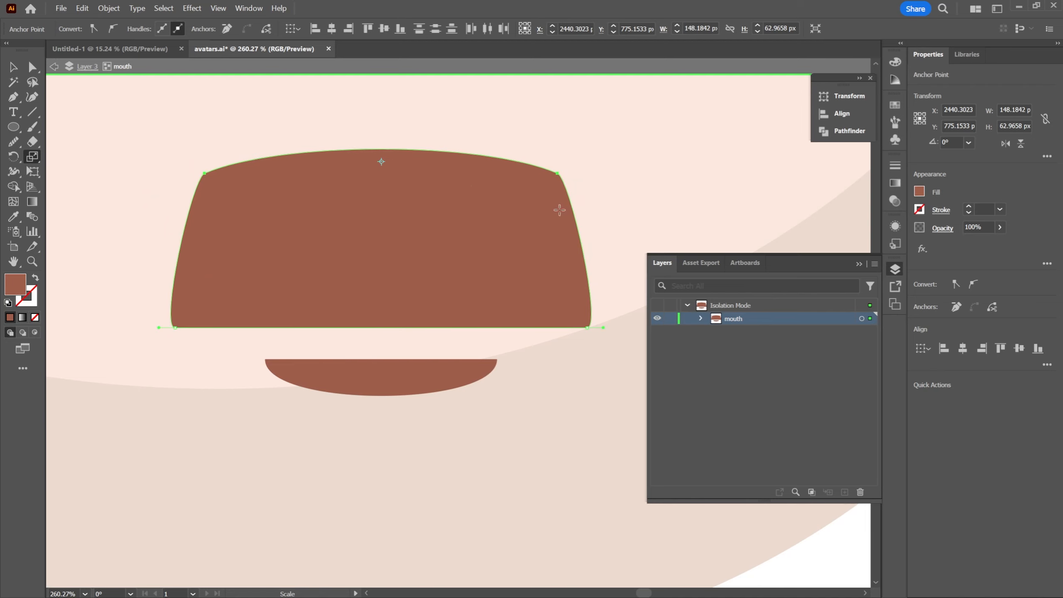
key(Escape)
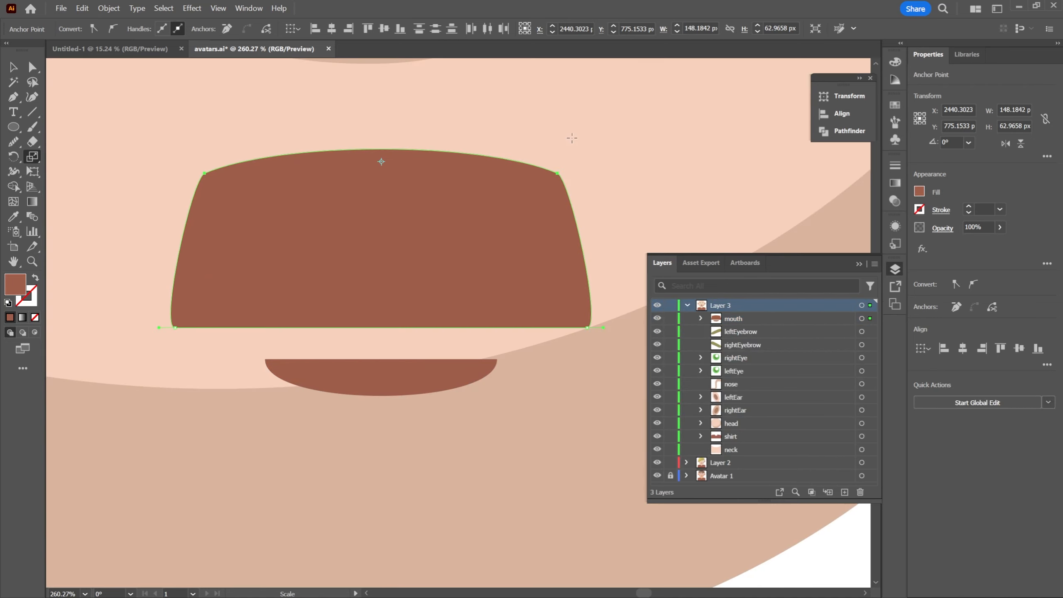
Review the reshaped mouth against the third avatar's whole face with nothing selected
key(v)
click(656, 145)
key(z)
drag(669, 154, 484, 311)
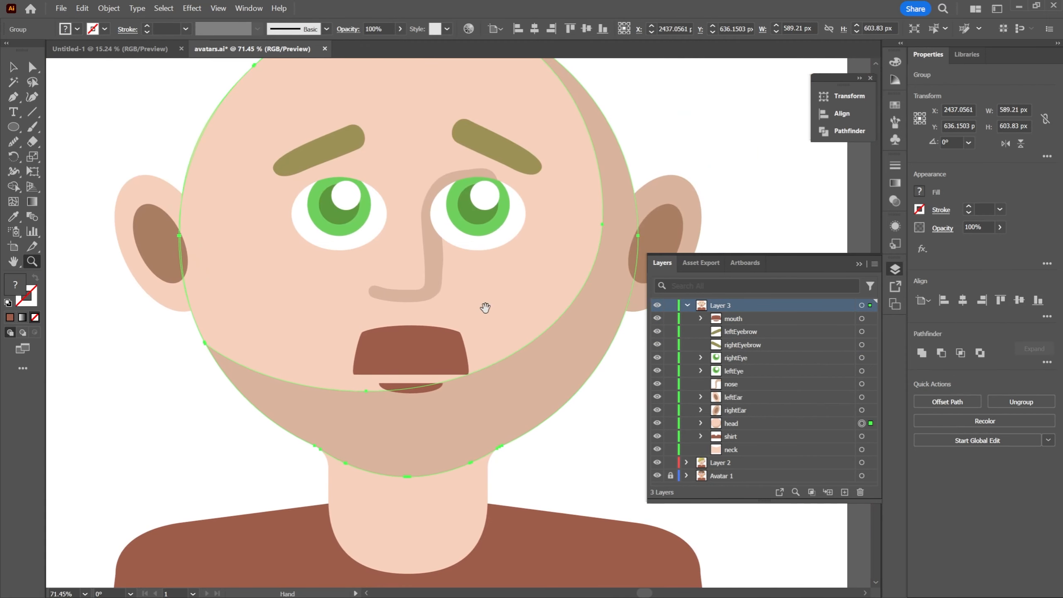
drag(535, 289, 488, 289)
key(v)
click(620, 346)
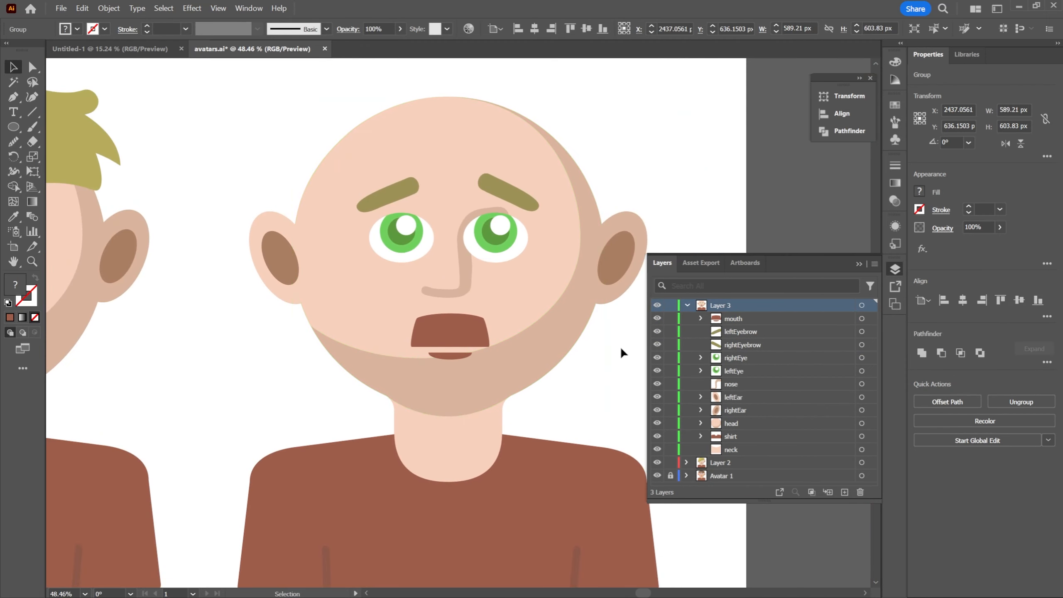
Isolate the upperLip path inside the third avatar's mouth group for anchor editing
click(448, 360)
key(a)
scroll(444, 363, up, 5)
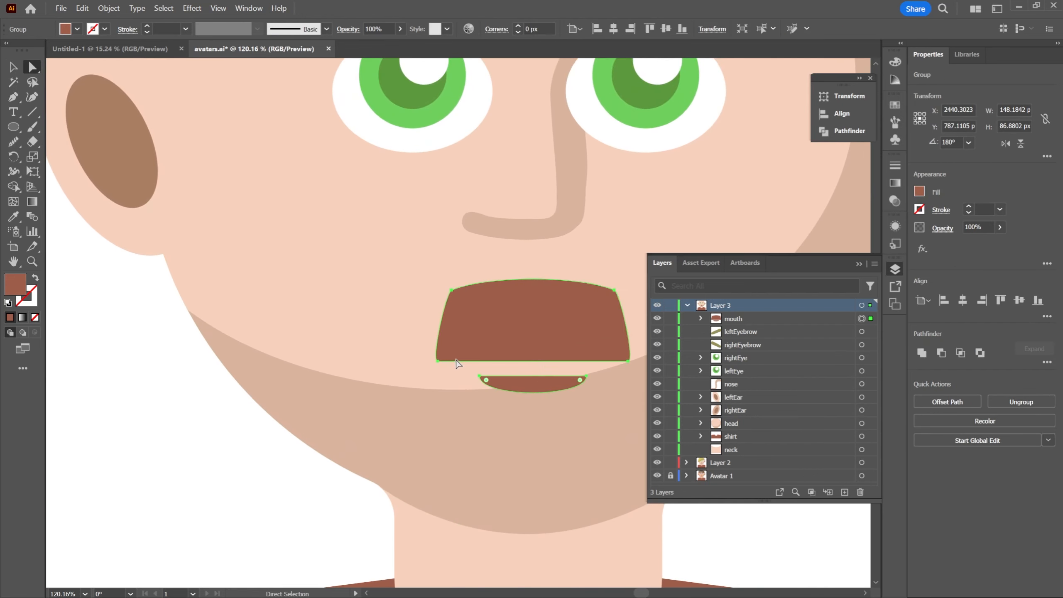
click(438, 361)
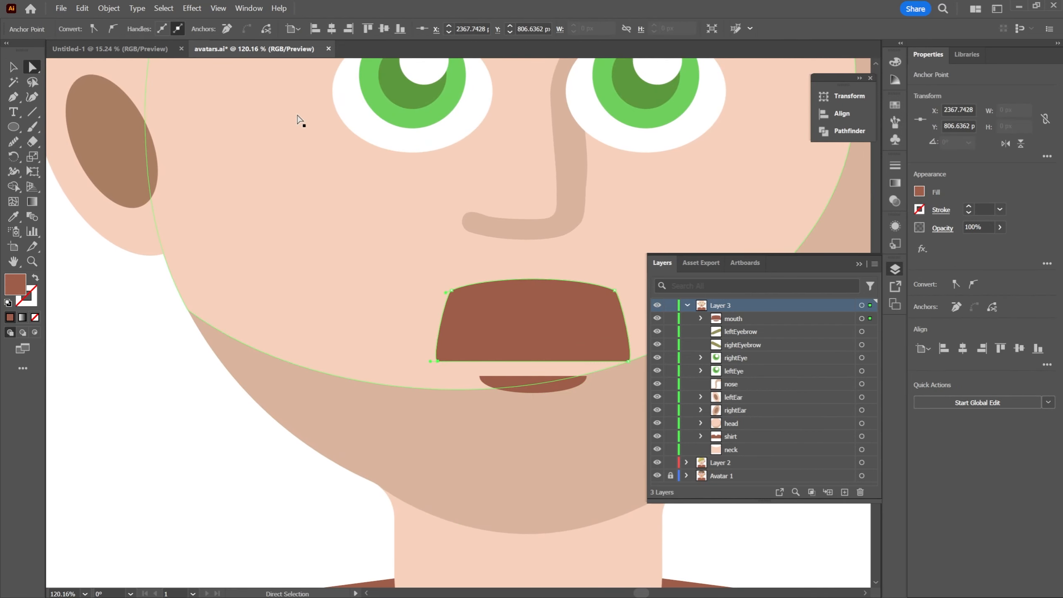
drag(489, 235, 408, 178)
scroll(416, 230, up, 3)
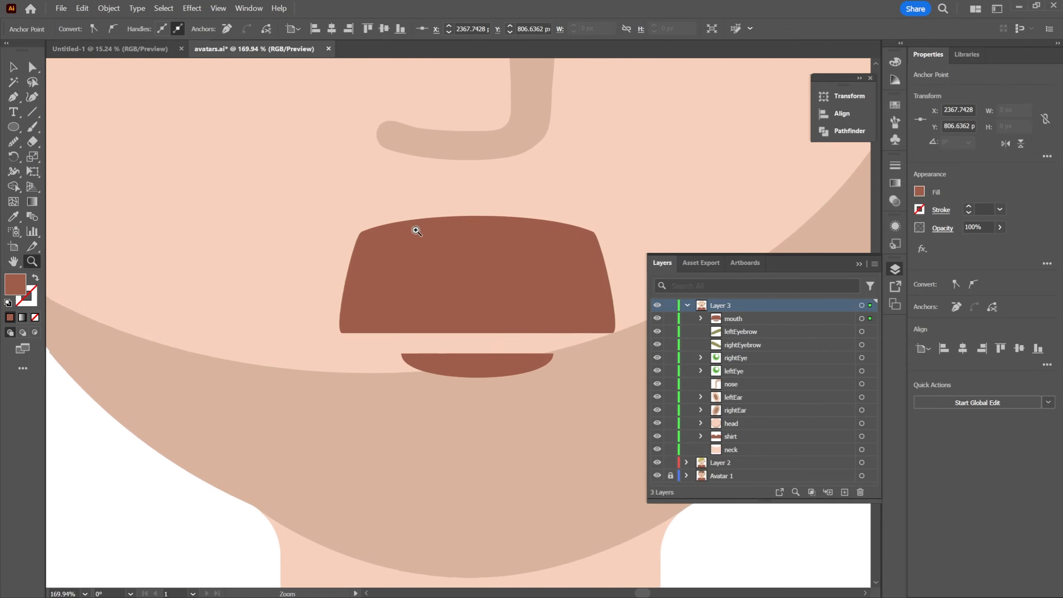
key(v)
click(449, 296)
double_click(461, 283)
drag(460, 283, 418, 256)
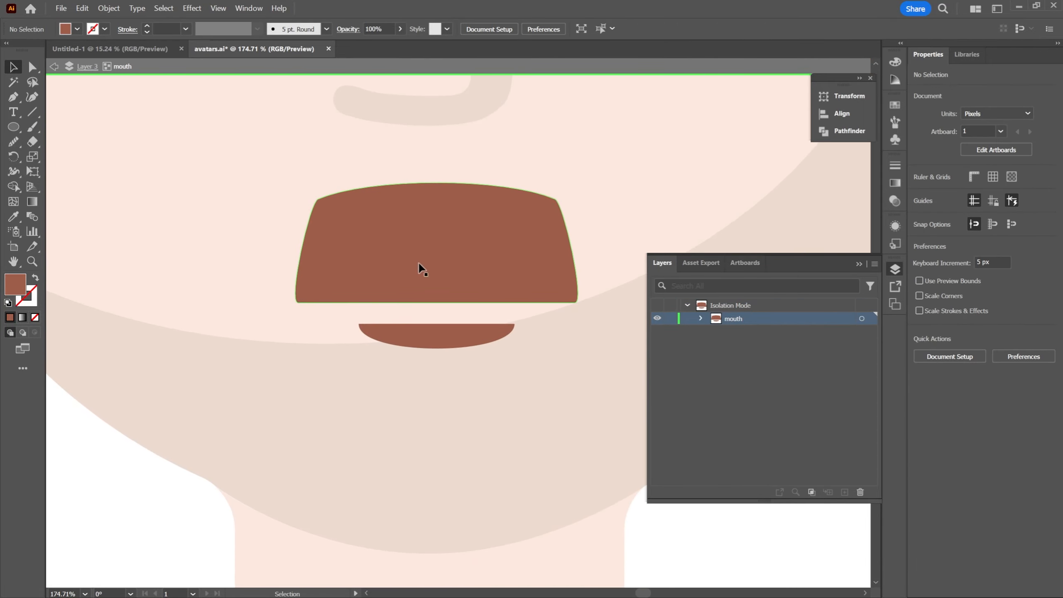
double_click(416, 256)
key(a)
Angle the direction handle of the upper lip's lower-left anchor up and outward so that side bulges
scroll(324, 268, up, 3)
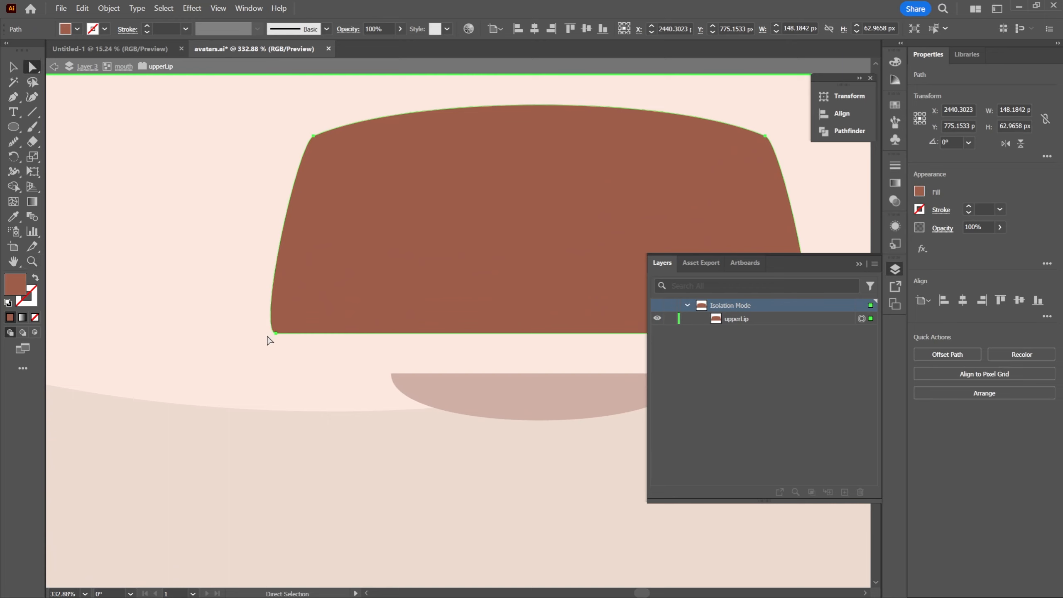
scroll(280, 338, up, 7)
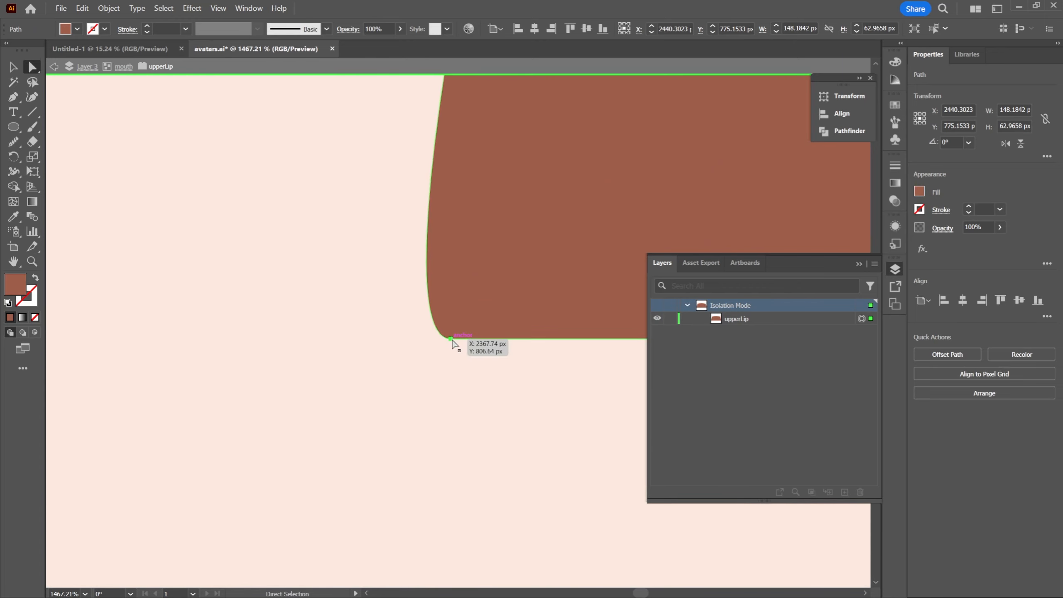
click(450, 339)
drag(493, 309, 369, 279)
scroll(428, 286, down, 6)
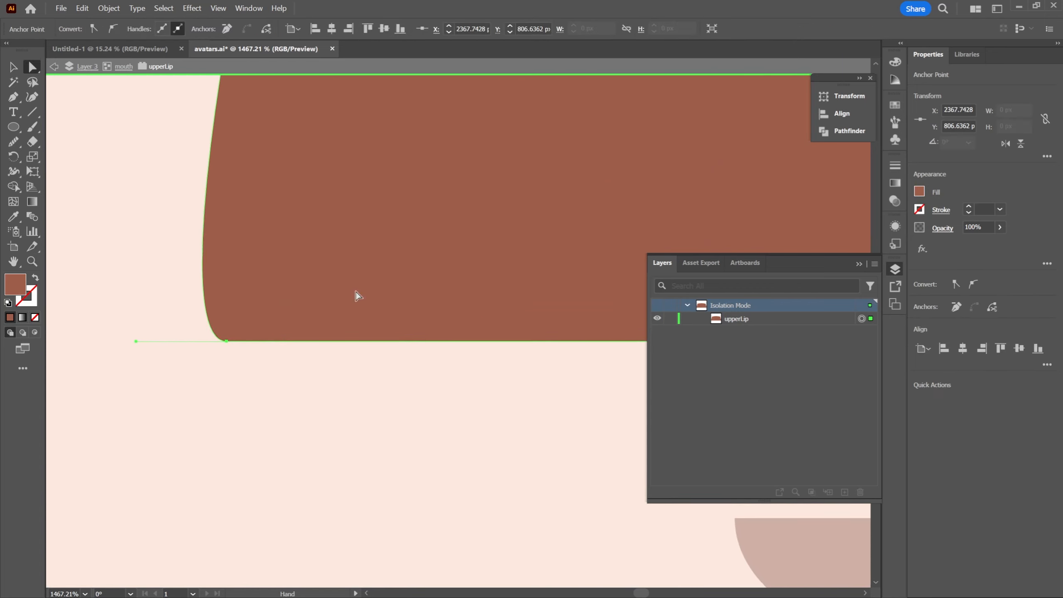
key(z)
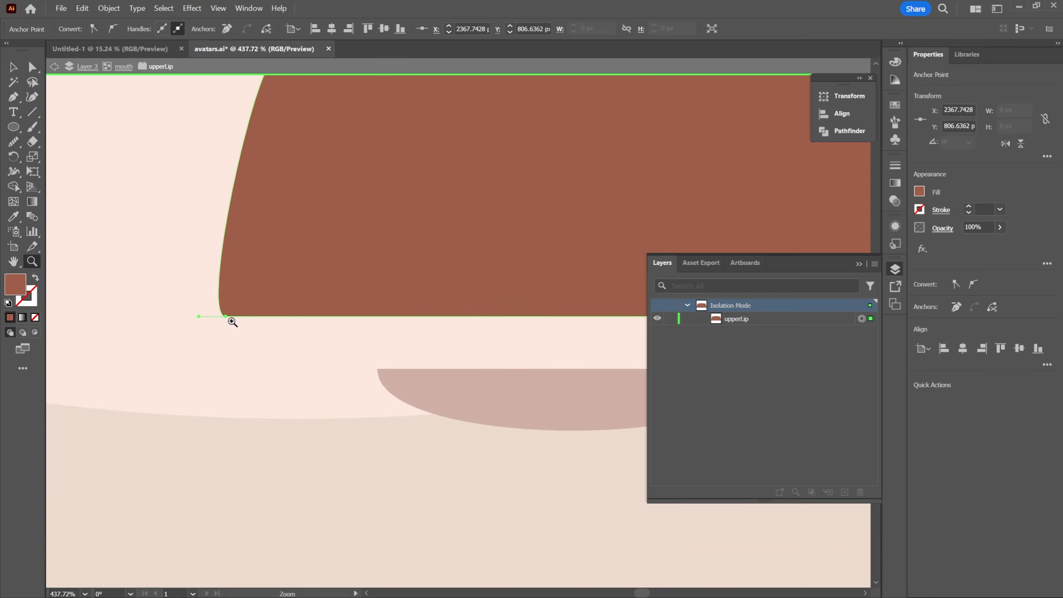
key(a)
click(226, 317)
key(space)
drag(390, 283, 301, 305)
key(z)
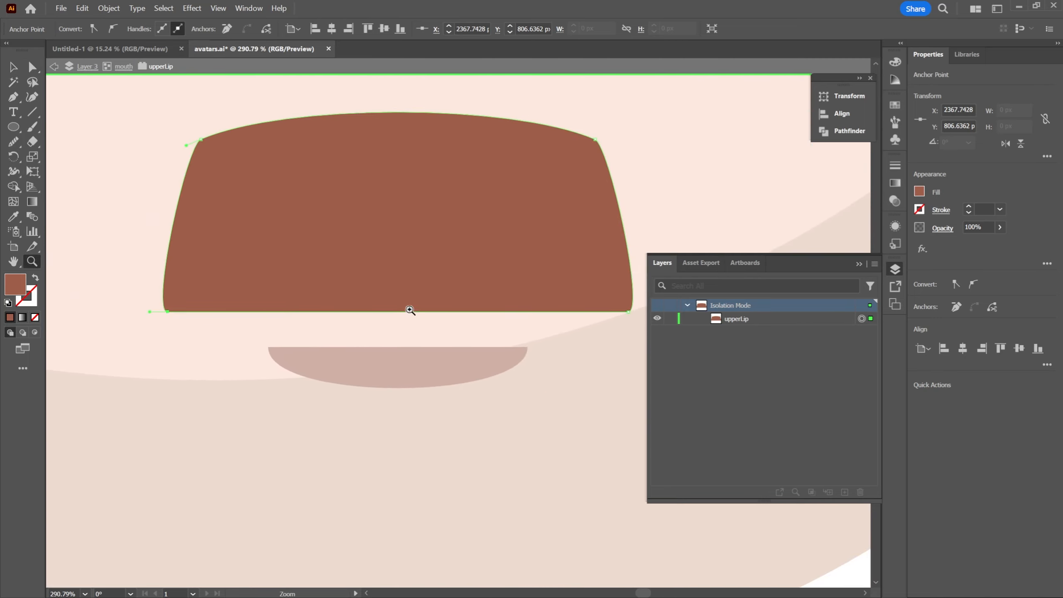
drag(404, 295, 430, 287)
key(a)
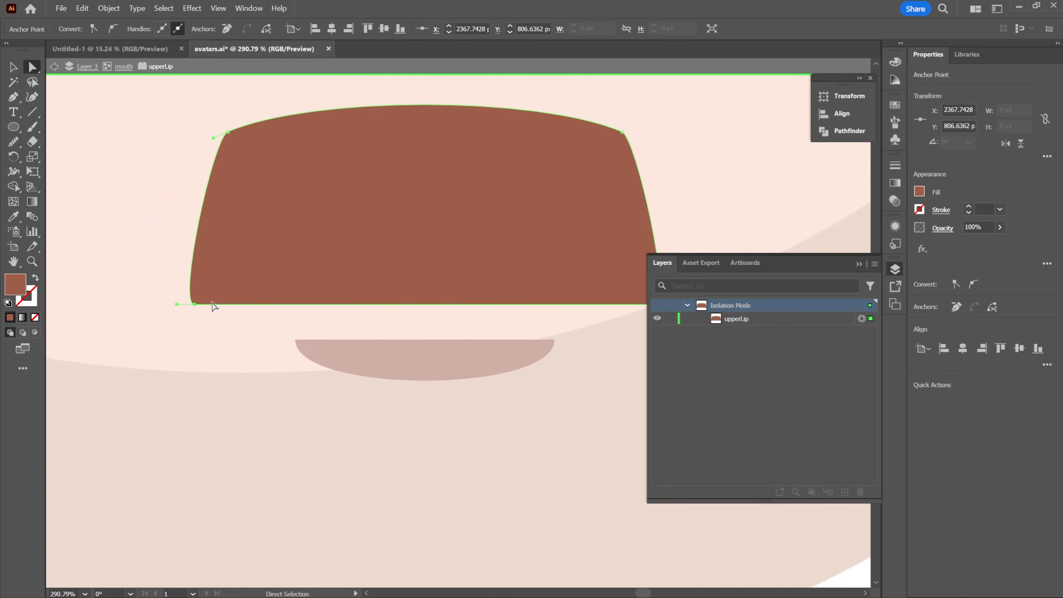
drag(177, 304, 136, 265)
Angle the lower-right anchor's direction handle up and outward to match, making the upper lip about 157 px wide, and leave isolation
drag(328, 280, 194, 289)
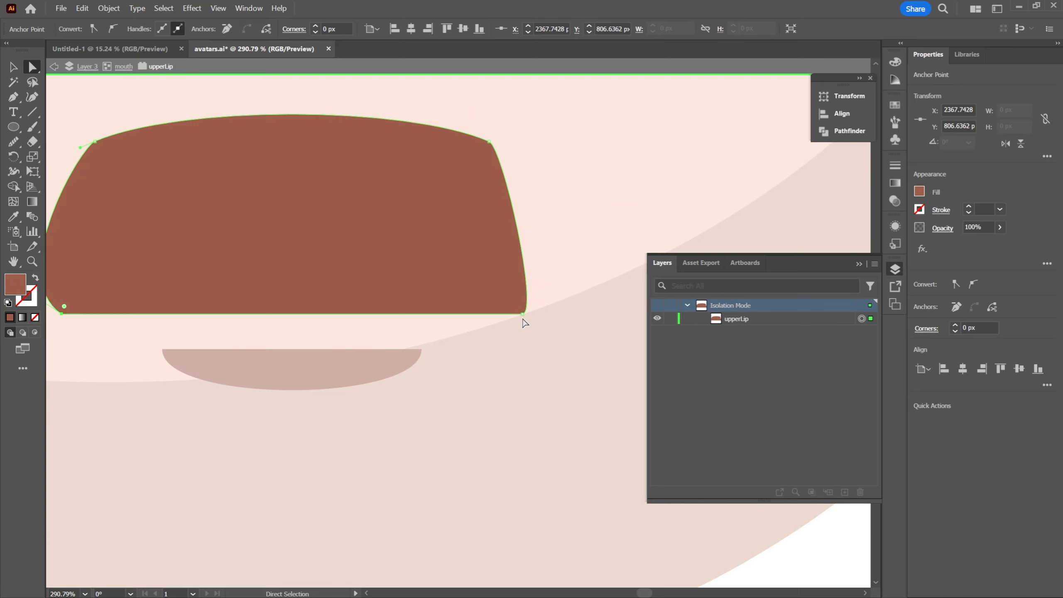
click(522, 314)
drag(541, 314, 573, 274)
drag(468, 266, 522, 271)
drag(522, 271, 413, 304)
drag(550, 225, 435, 261)
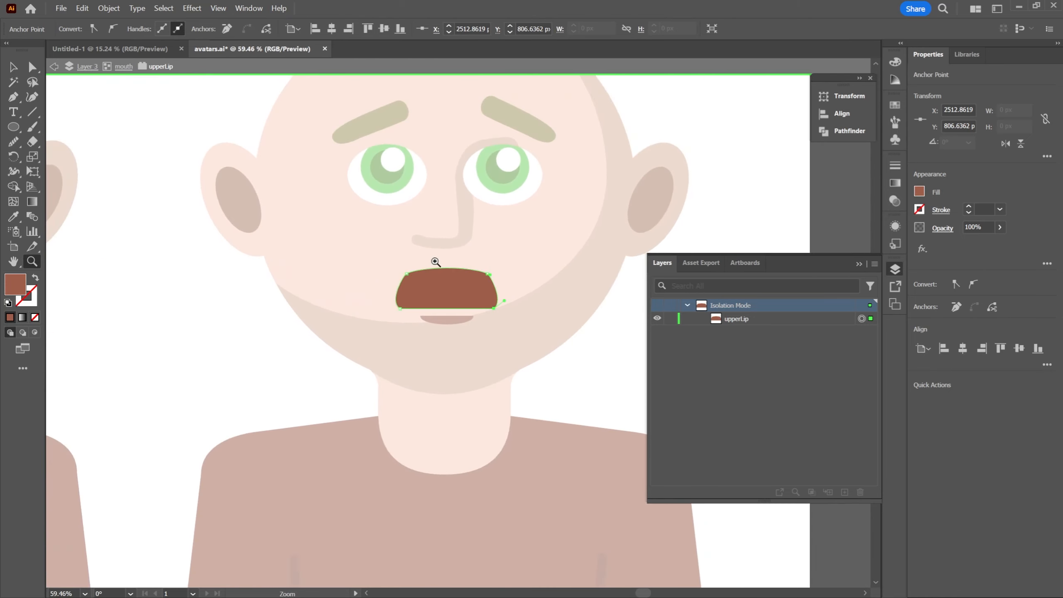
key(v)
click(583, 340)
double_click(598, 346)
Select only the lowerLip path within the mouth group and move it slightly up toward the upper lip
drag(583, 262, 529, 302)
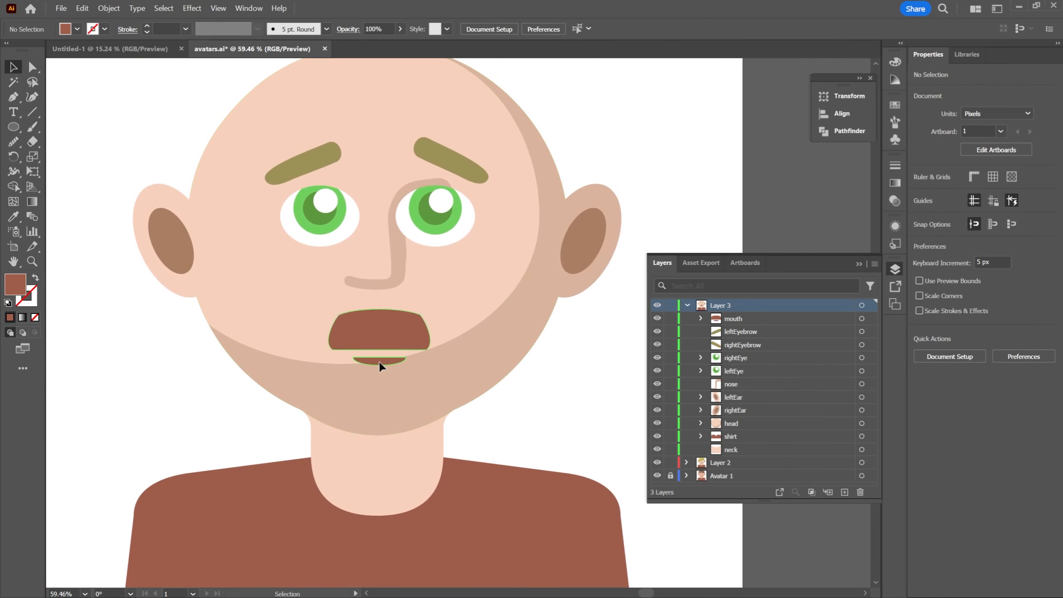
drag(378, 361, 379, 359)
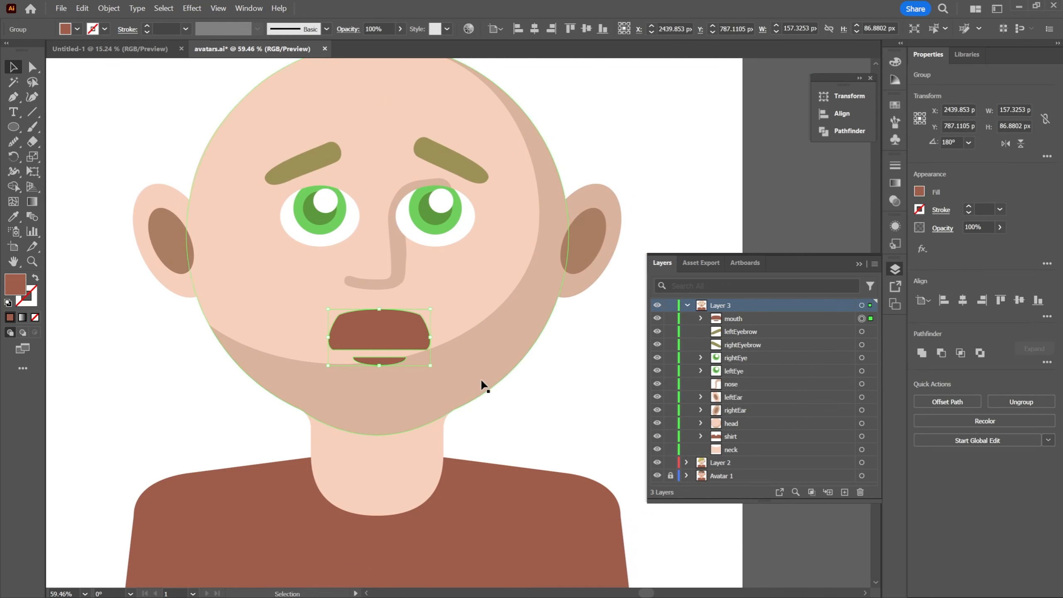
click(648, 398)
click(700, 318)
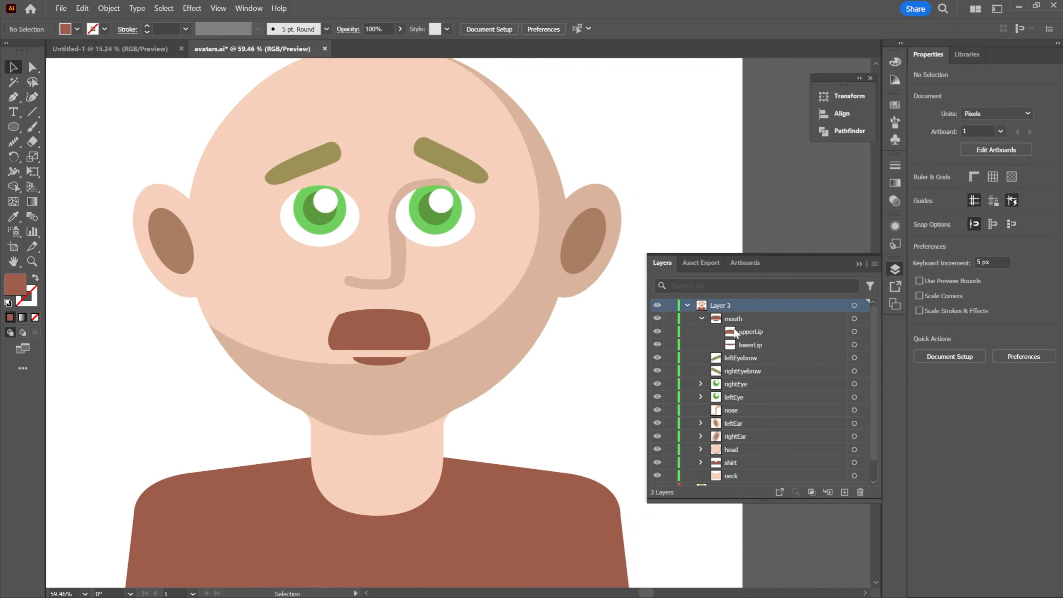
click(747, 344)
click(854, 344)
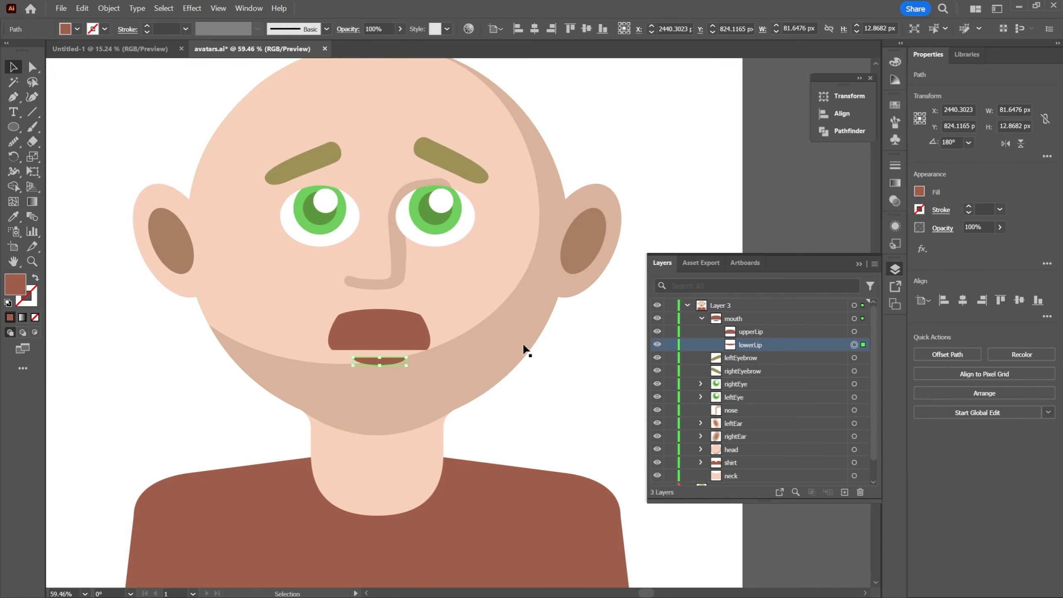
drag(381, 358, 381, 357)
click(579, 369)
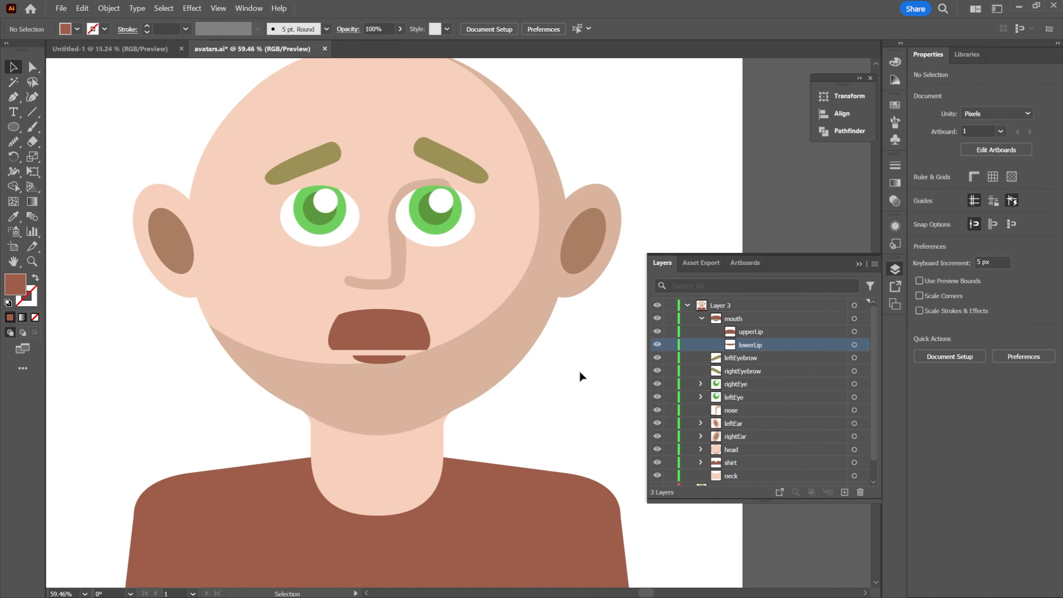
Move the third avatar's whole mouth group slightly down, away from the nose, and deselect it
click(391, 318)
drag(391, 317, 394, 336)
click(534, 393)
Delete the lowerLip path from the third avatar's mouth group
key(z)
drag(589, 352, 568, 309)
key(space)
key(v)
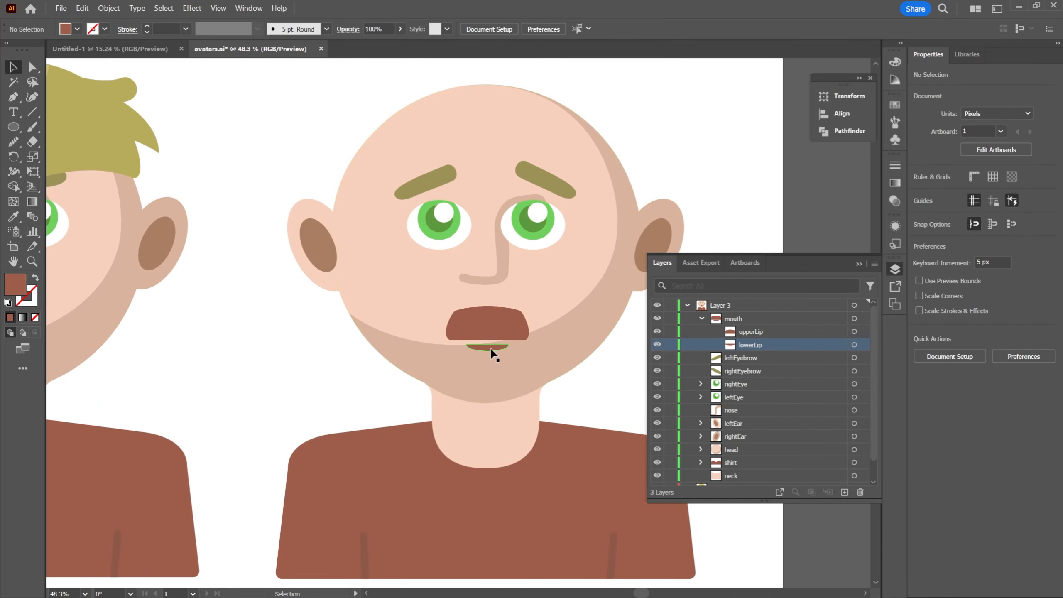
click(492, 349)
click(852, 345)
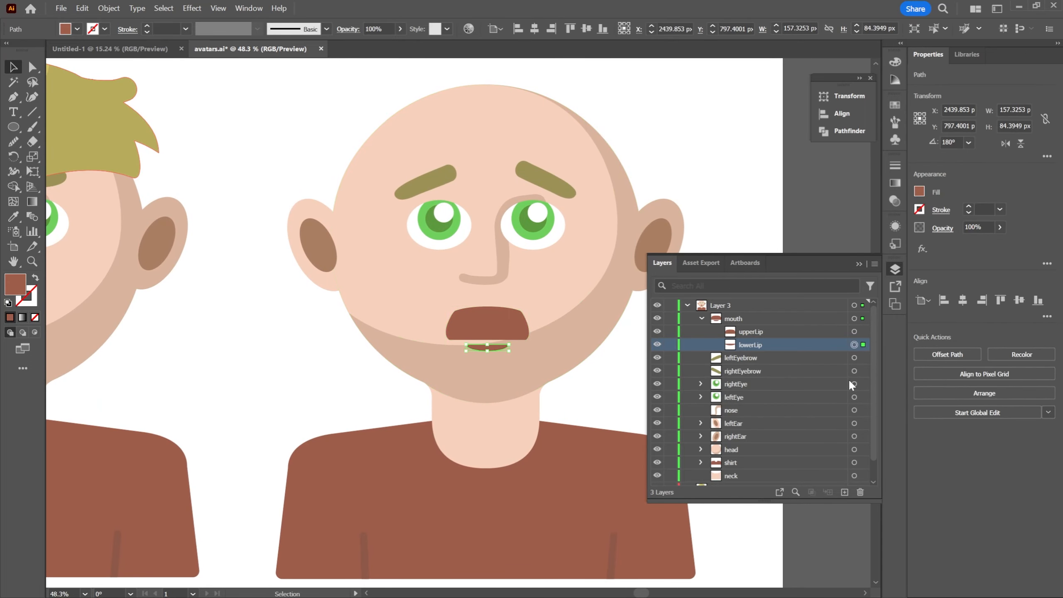
key(Delete)
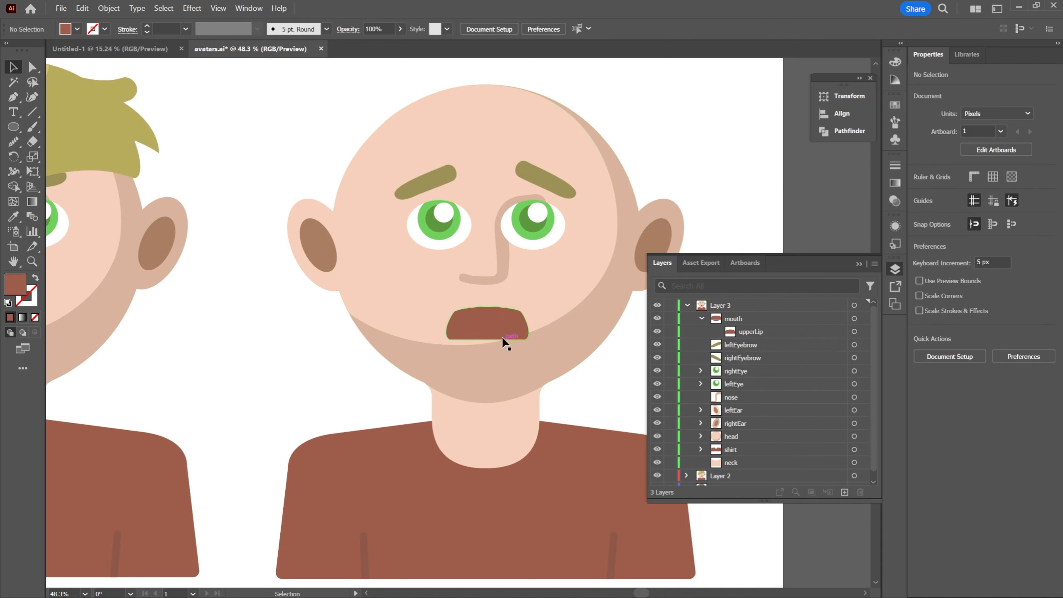
Stretch the remaining mouth shape downward to about 87 px tall, keeping its top edge in place
click(495, 324)
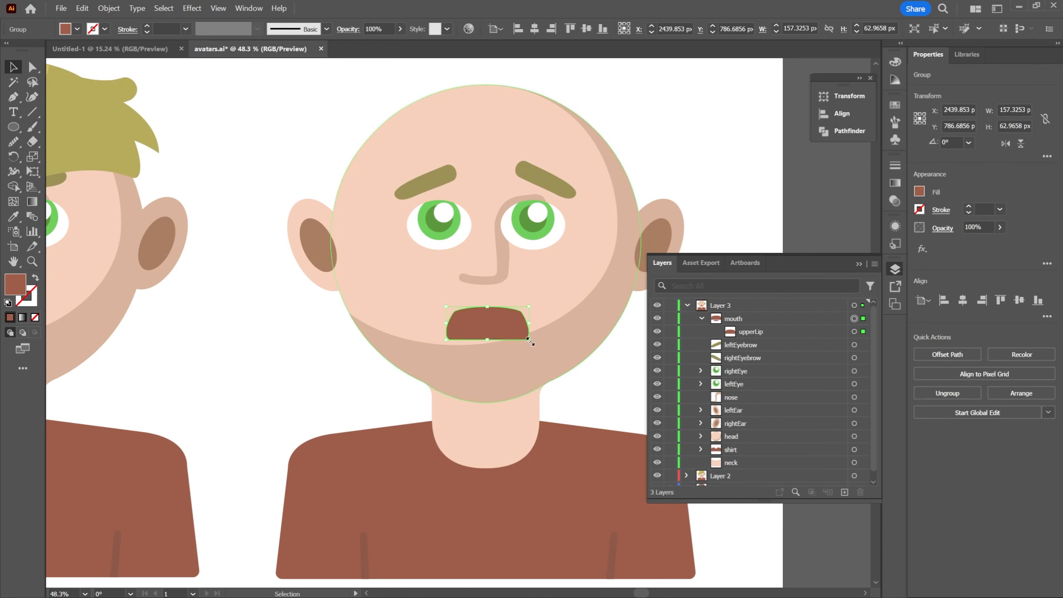
drag(487, 342, 489, 356)
click(574, 381)
Collapse the mouth group and sample white from the blank artboard beside the third avatar as the fill
key(z)
drag(583, 326, 525, 327)
drag(599, 322, 581, 271)
drag(445, 260, 487, 268)
drag(487, 270, 533, 225)
drag(534, 225, 570, 277)
drag(521, 243, 544, 238)
click(13, 127)
click(701, 318)
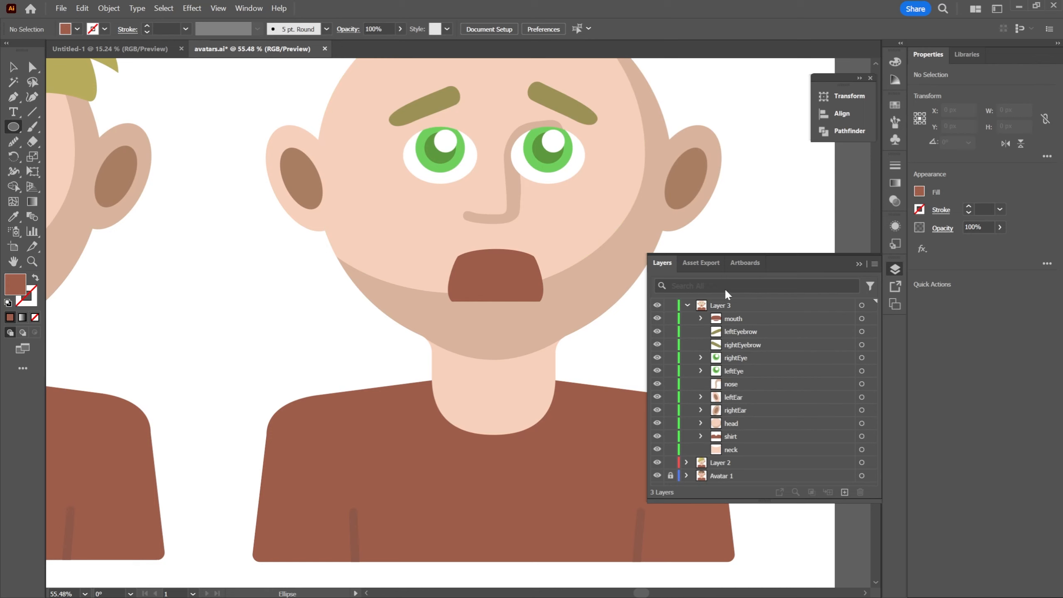
drag(469, 221, 358, 254)
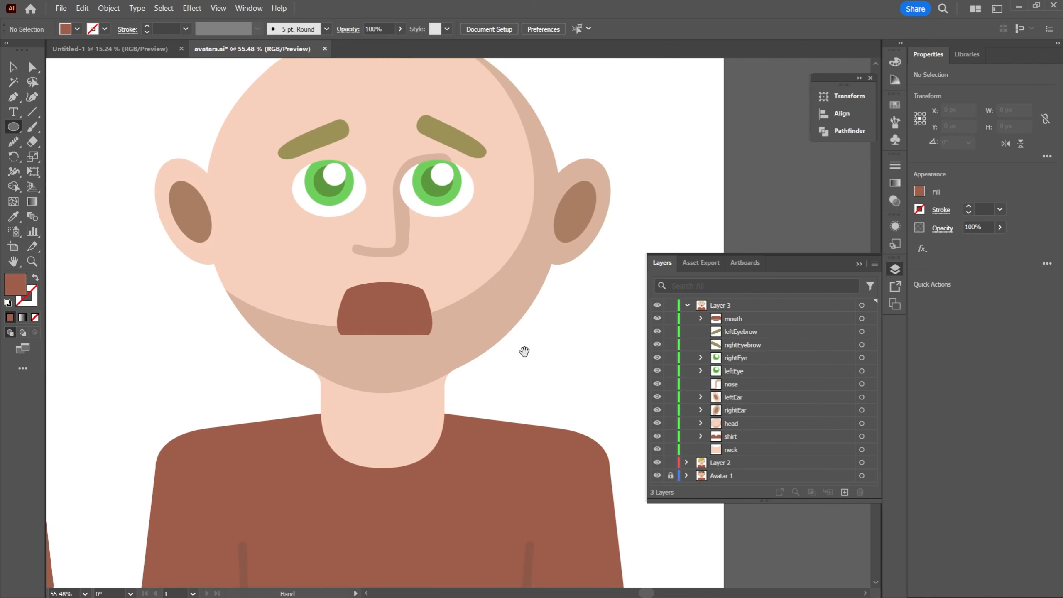
drag(524, 352, 557, 344)
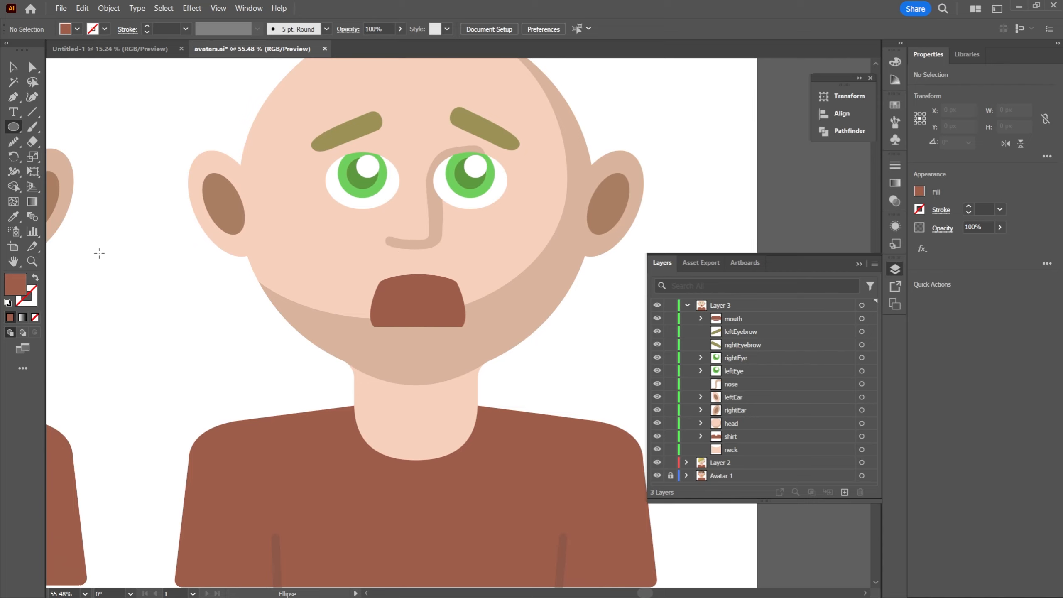
key(i)
click(205, 305)
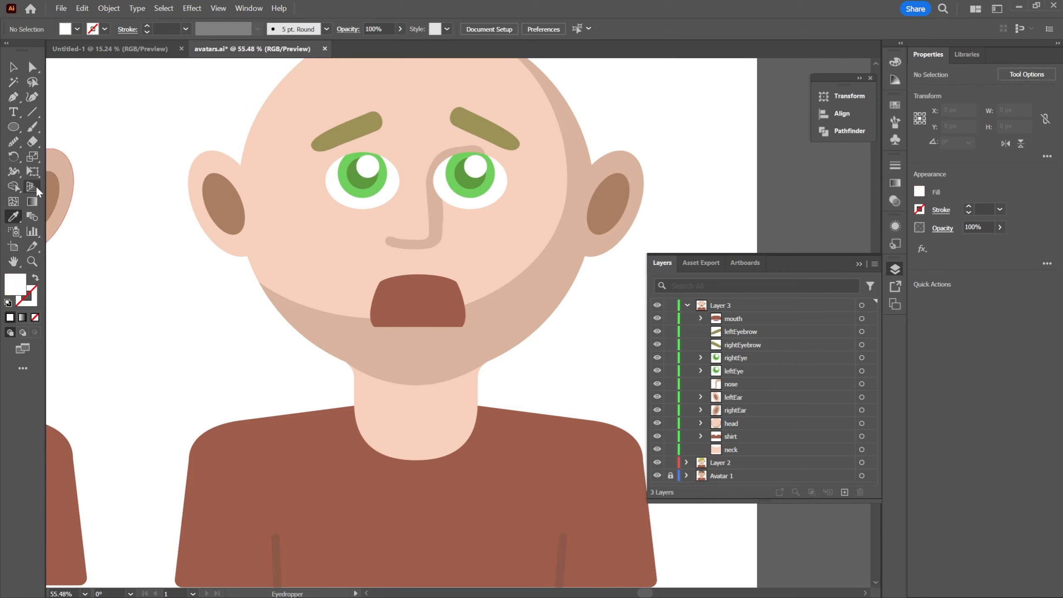
Draw a white ellipse about 160 px wide and 48 px high, centred over the top of the third avatar's mouth
key(l)
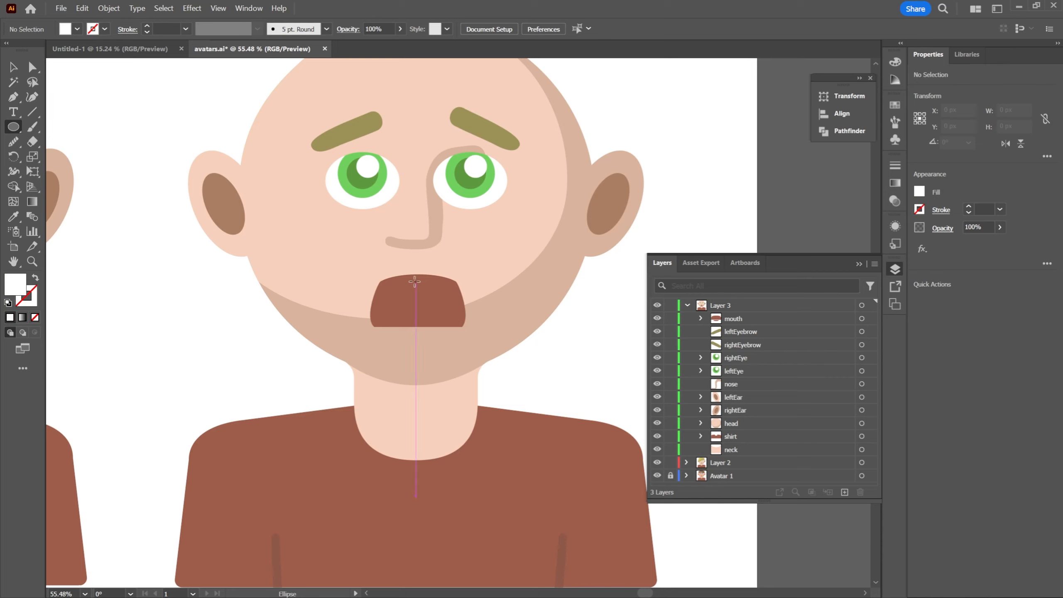
drag(415, 282, 464, 296)
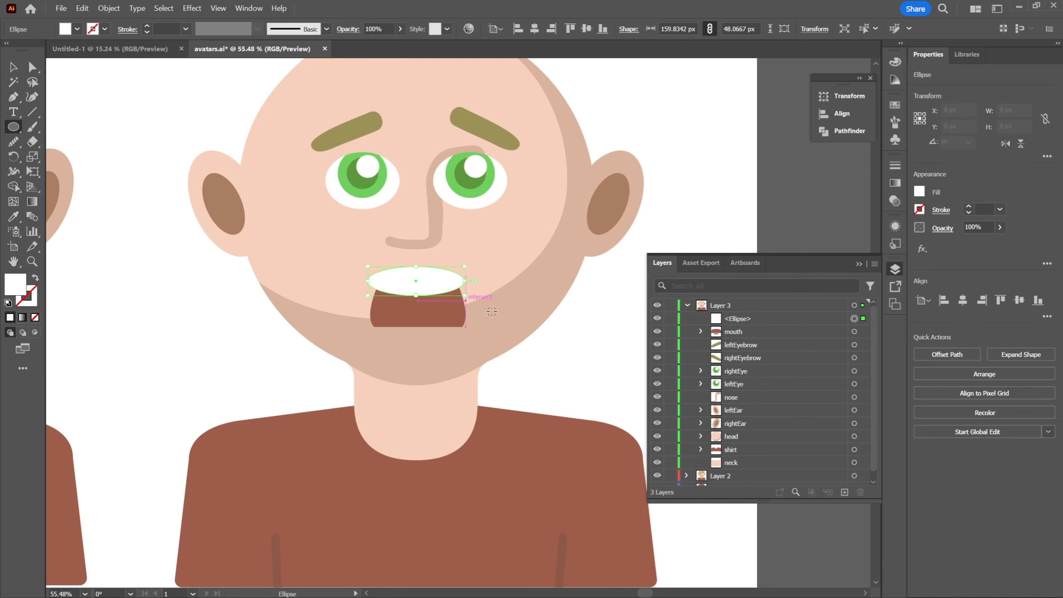
key(v)
click(676, 215)
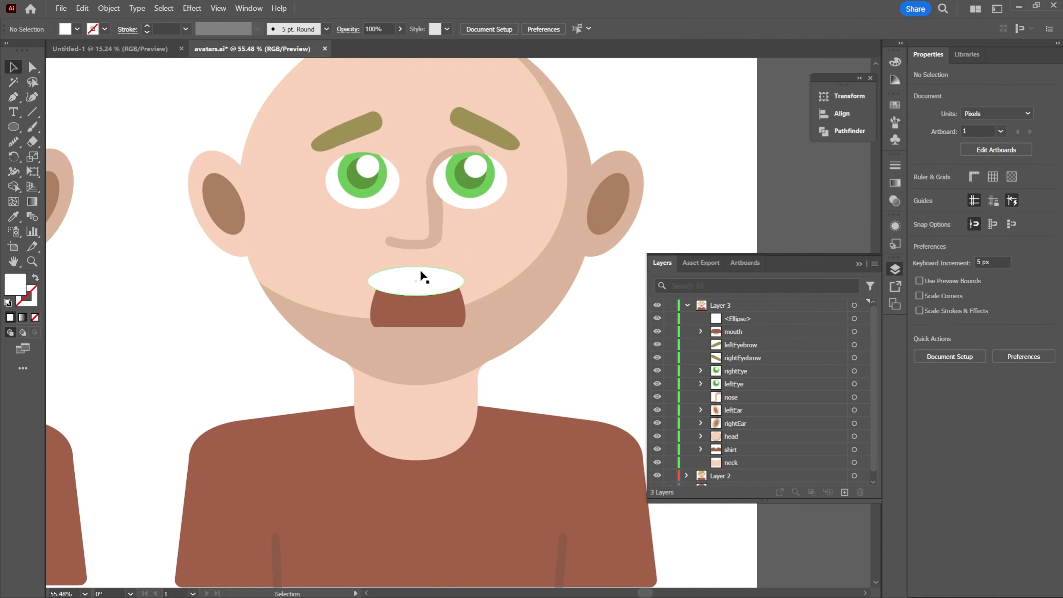
Trim away the part of the white ellipse outside the mouth with Shape Builder, leaving only the overlap as upper teeth
key(z)
drag(366, 250, 409, 261)
key(v)
click(399, 328)
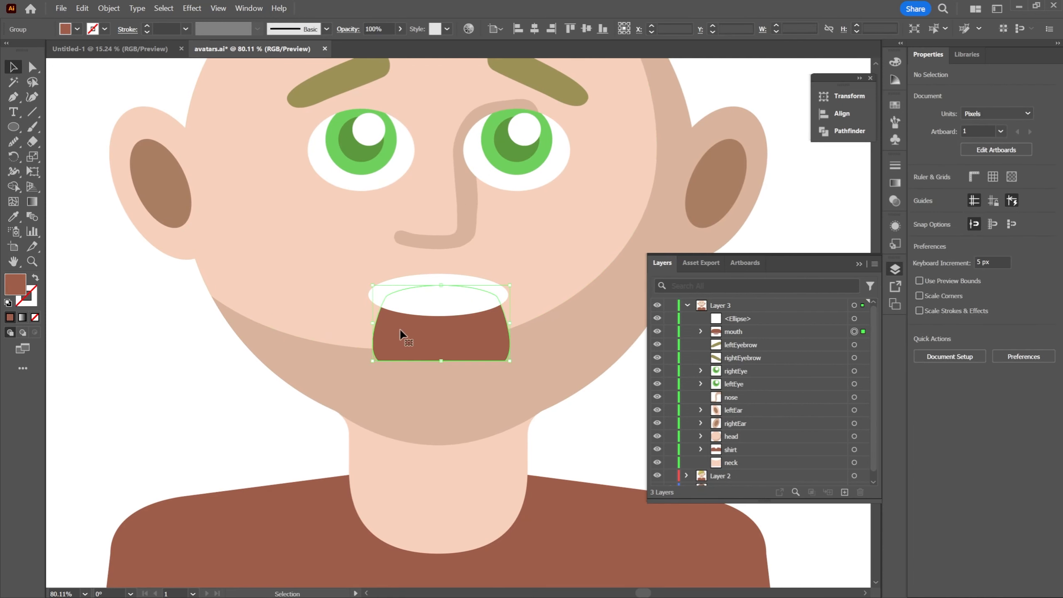
shift+click(414, 278)
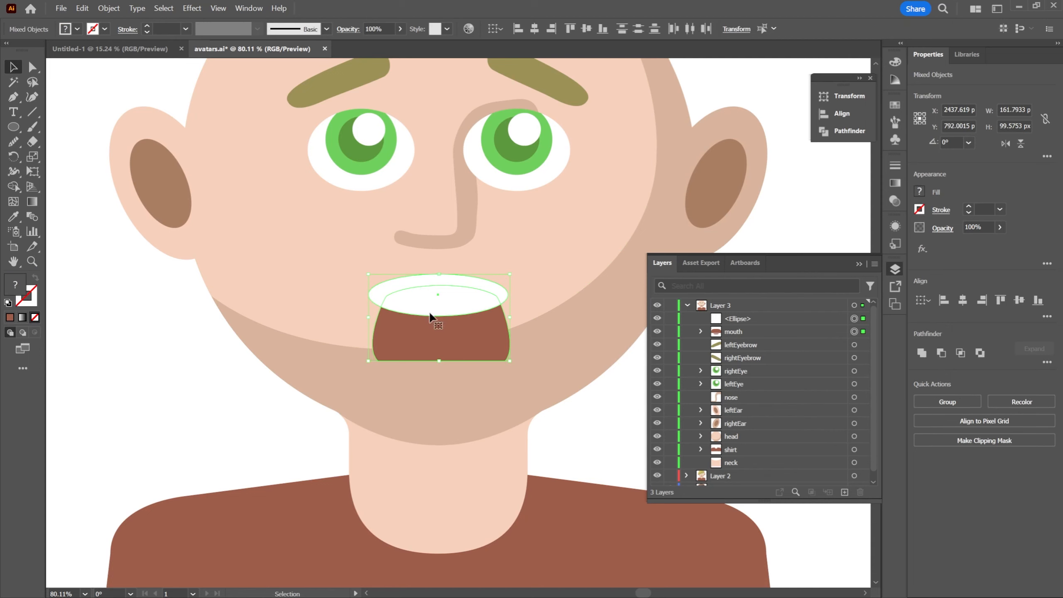
click(16, 188)
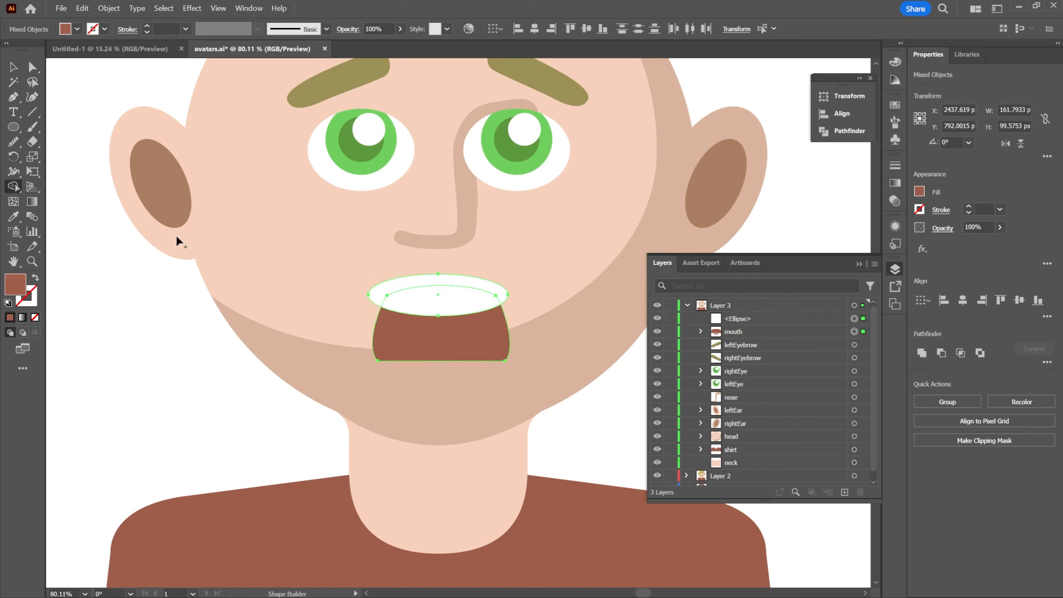
alt+click(384, 283)
key(v)
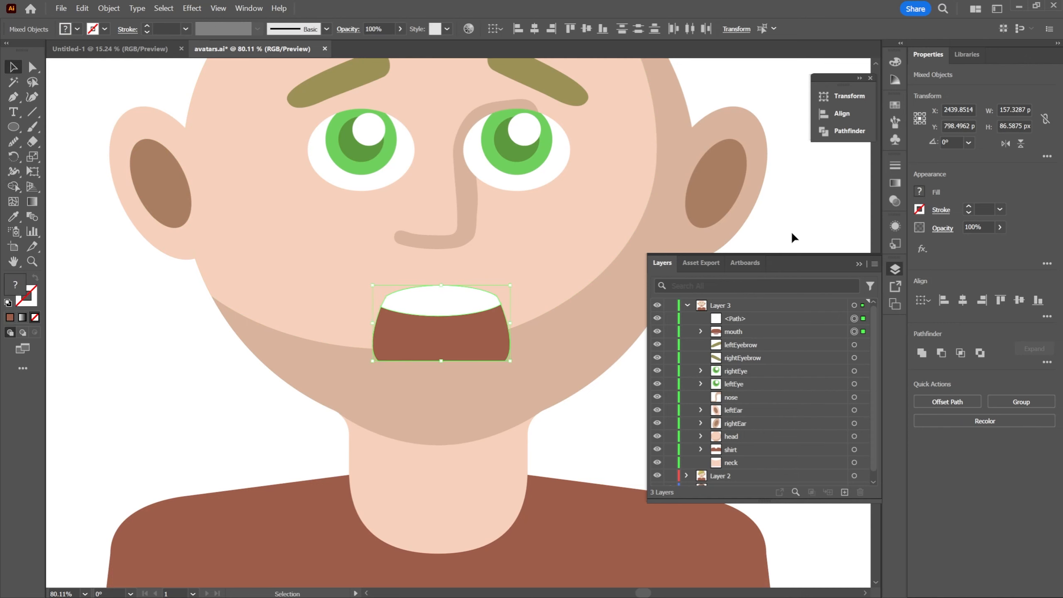
click(797, 221)
Rename the white path as teeth, move it into the mouth group above the mouth shape, and deselect
key(z)
drag(704, 213, 543, 227)
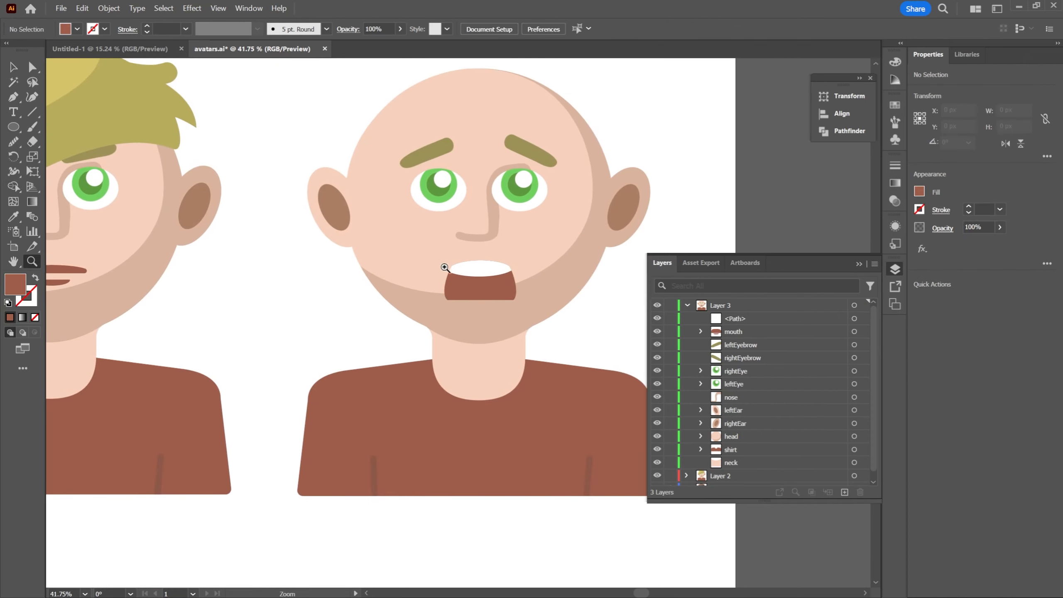
scroll(547, 252, up, 4)
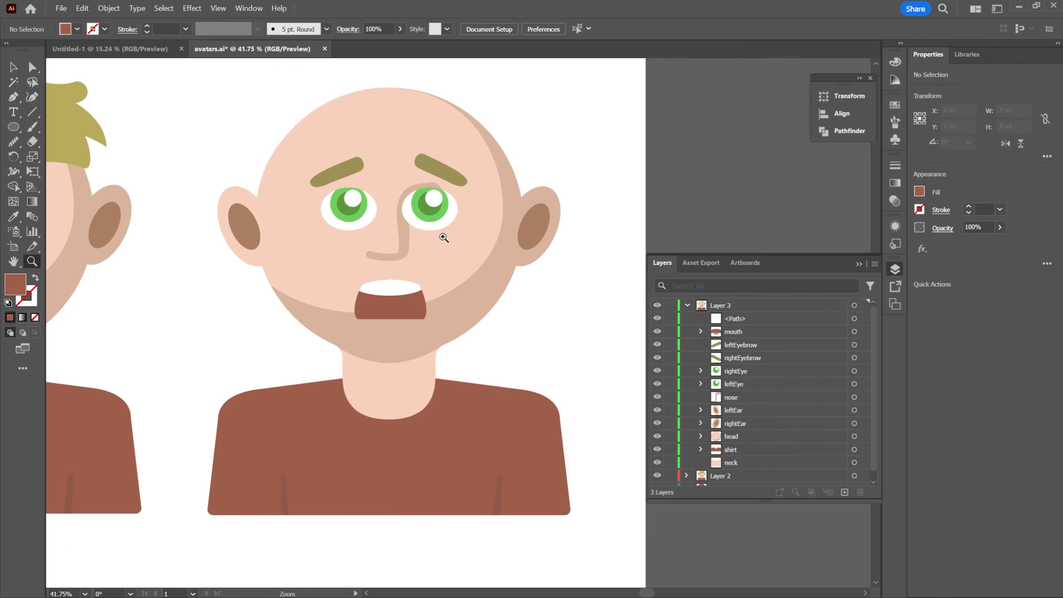
scroll(512, 239, down, 3)
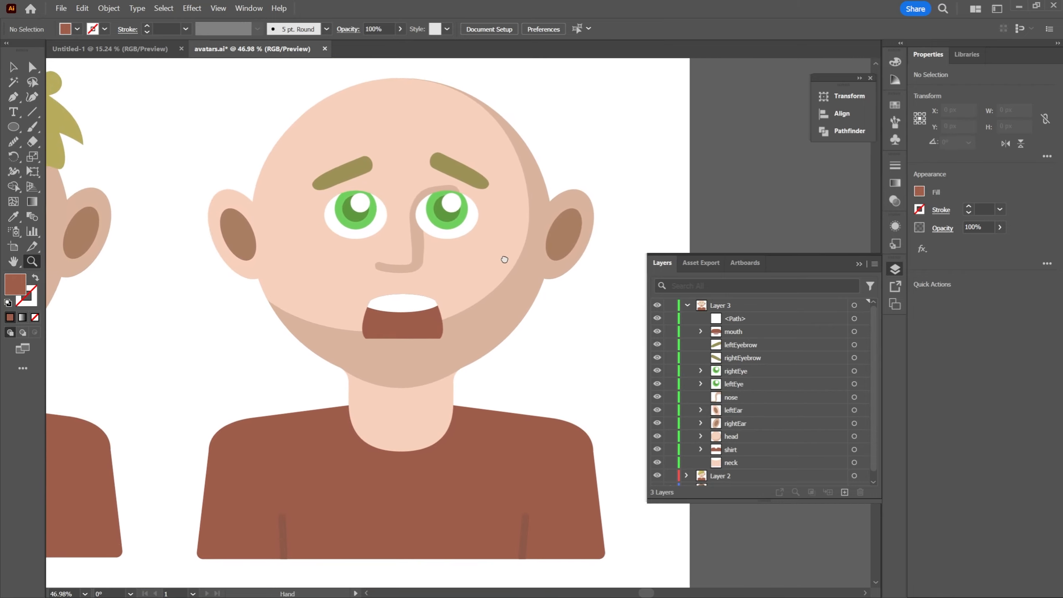
scroll(756, 395, down, 1)
scroll(756, 395, up, 1)
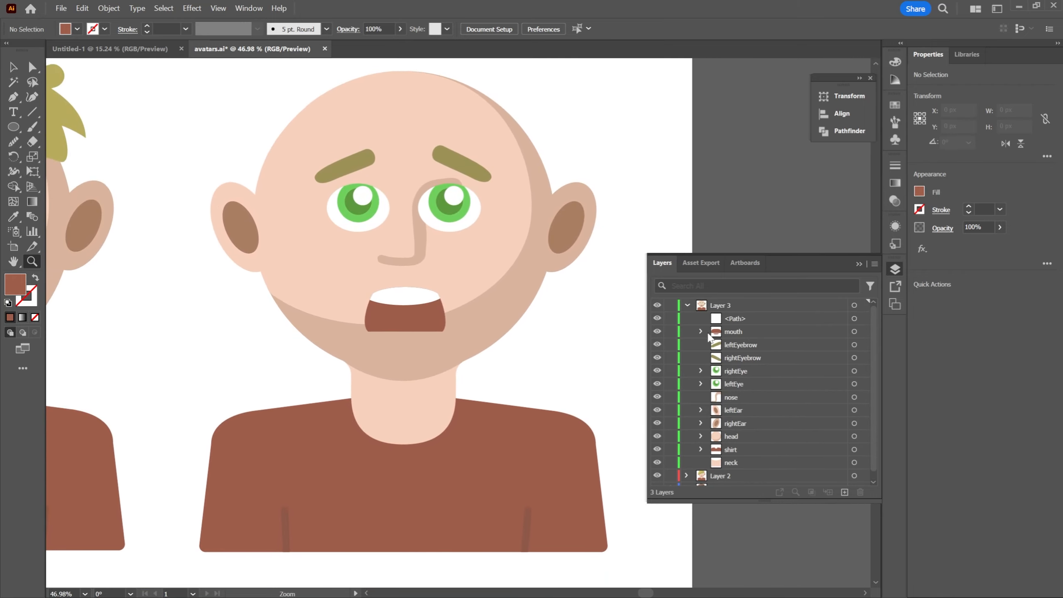
click(854, 319)
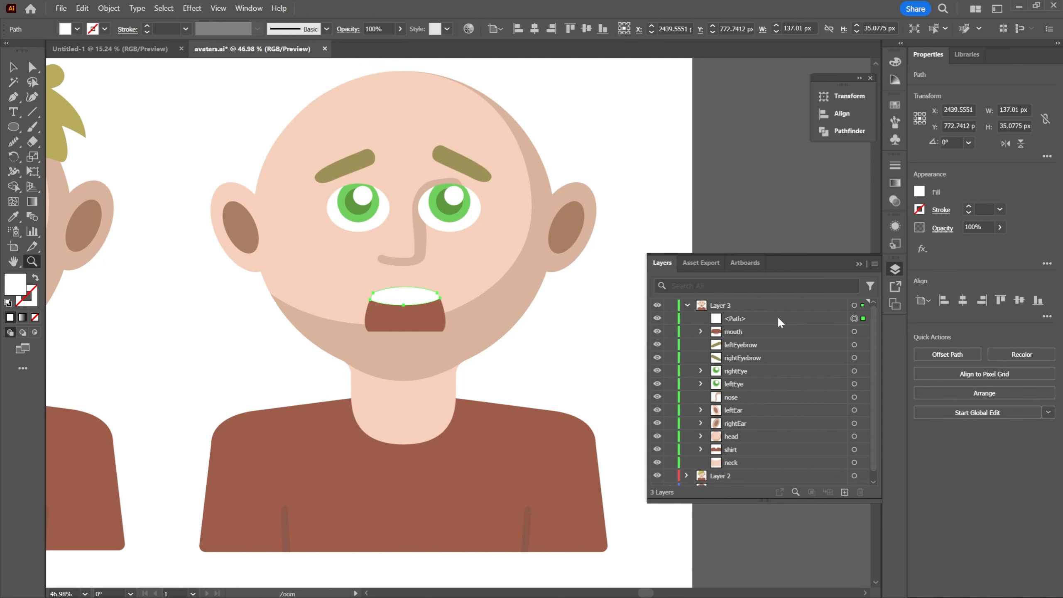
drag(739, 322, 705, 331)
click(700, 319)
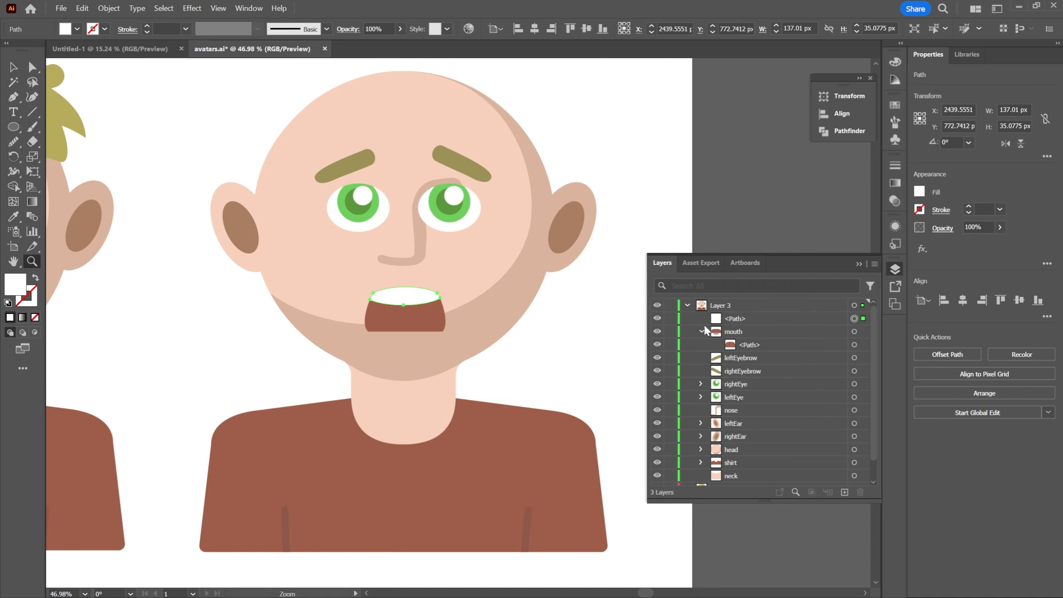
double_click(739, 318)
text(teeth)
key(Return)
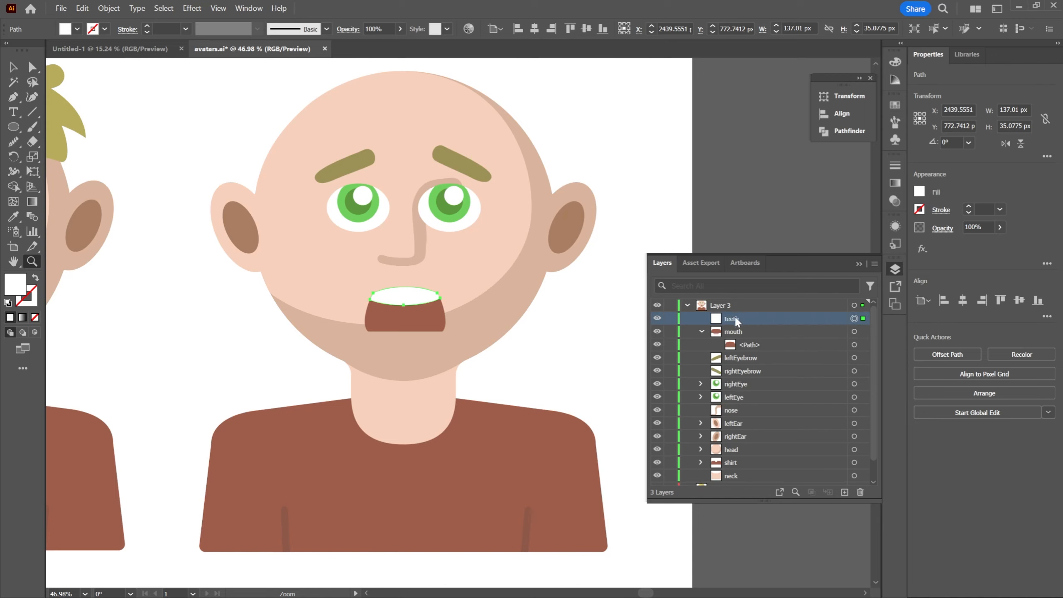
drag(741, 332, 742, 333)
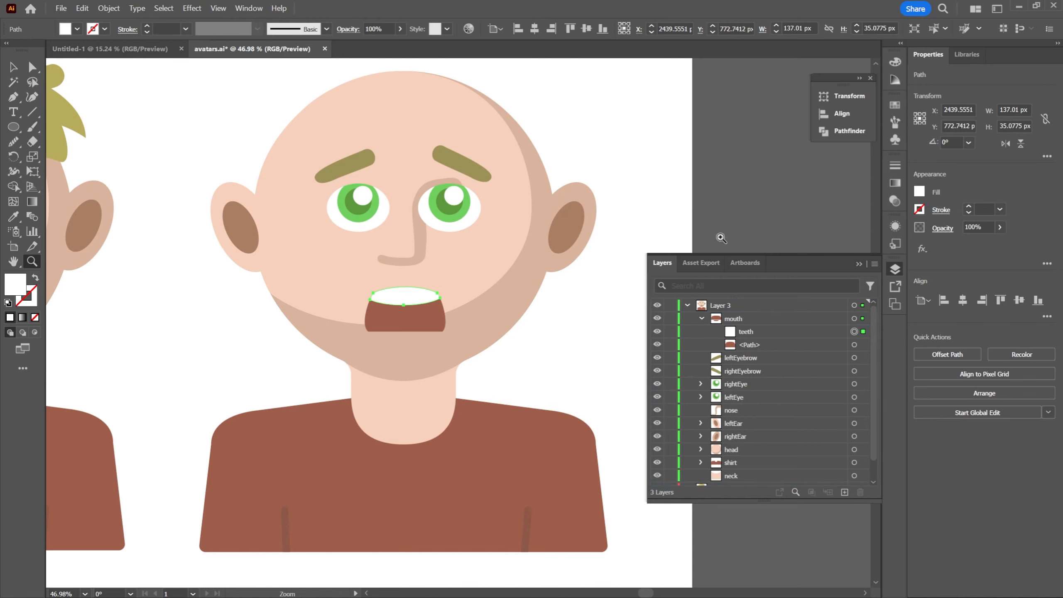
key(ctrl+shift+a)
alt+click(474, 259)
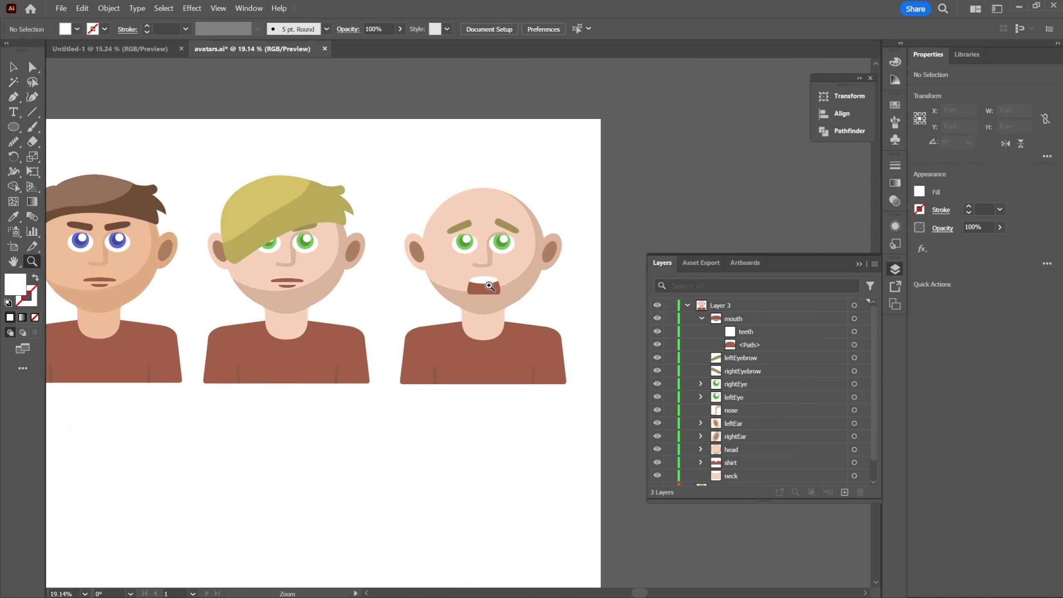
drag(562, 297, 576, 330)
drag(448, 314, 505, 332)
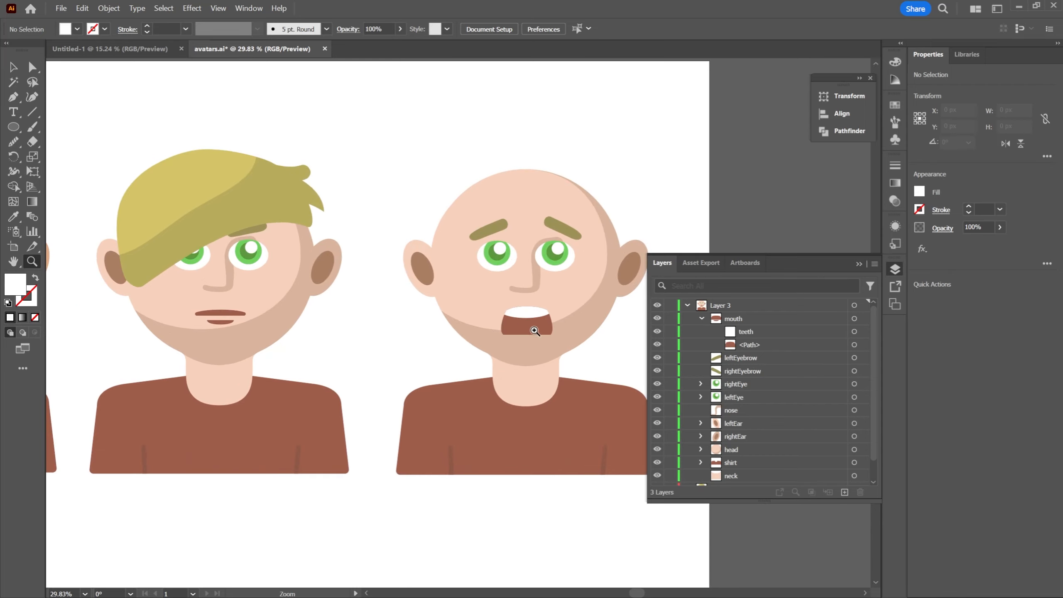
drag(624, 339, 542, 280)
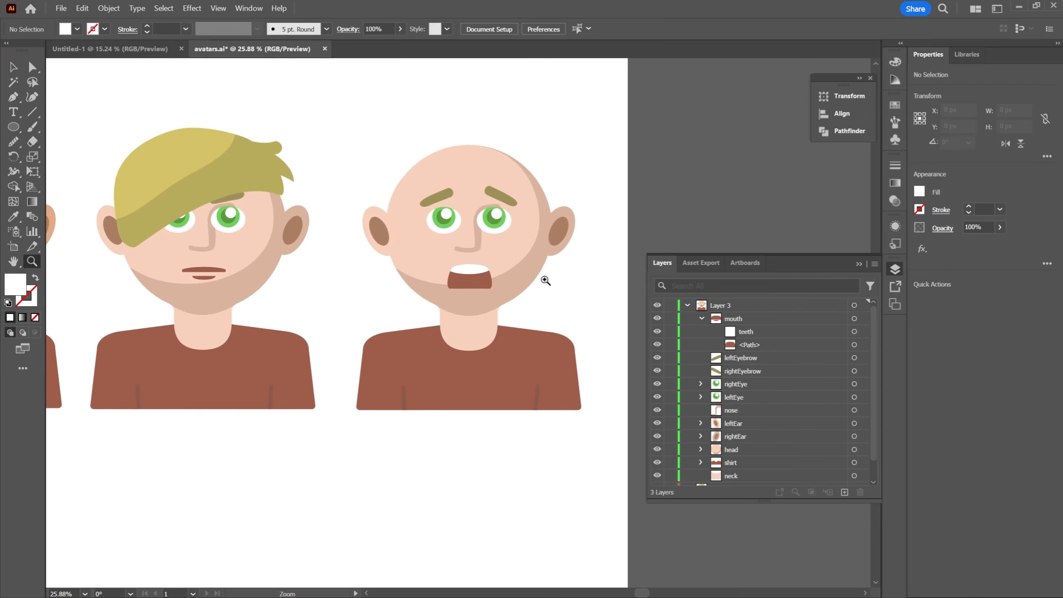
drag(507, 232, 522, 249)
drag(474, 229, 493, 245)
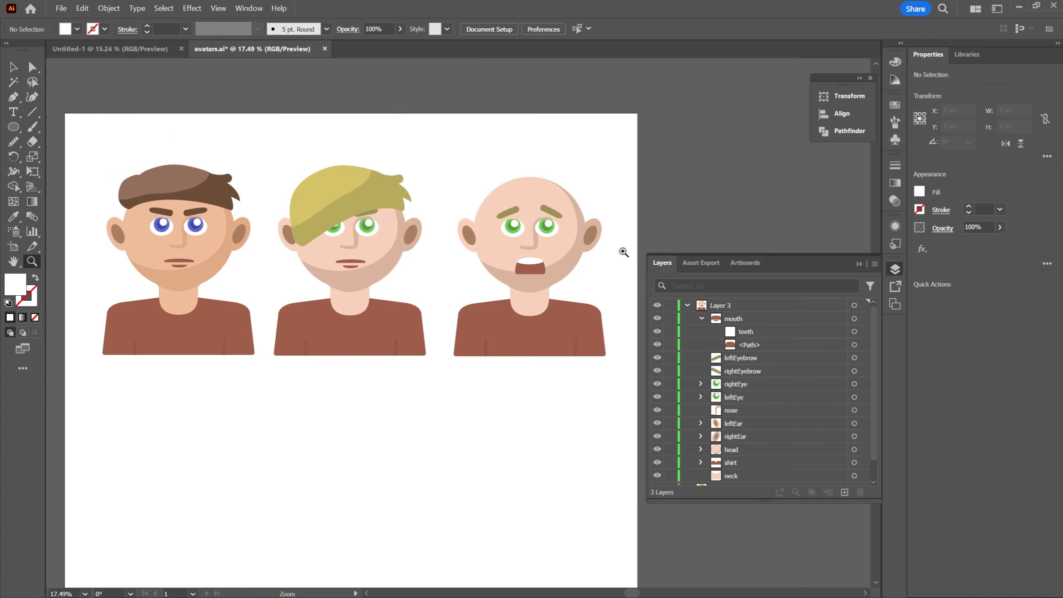